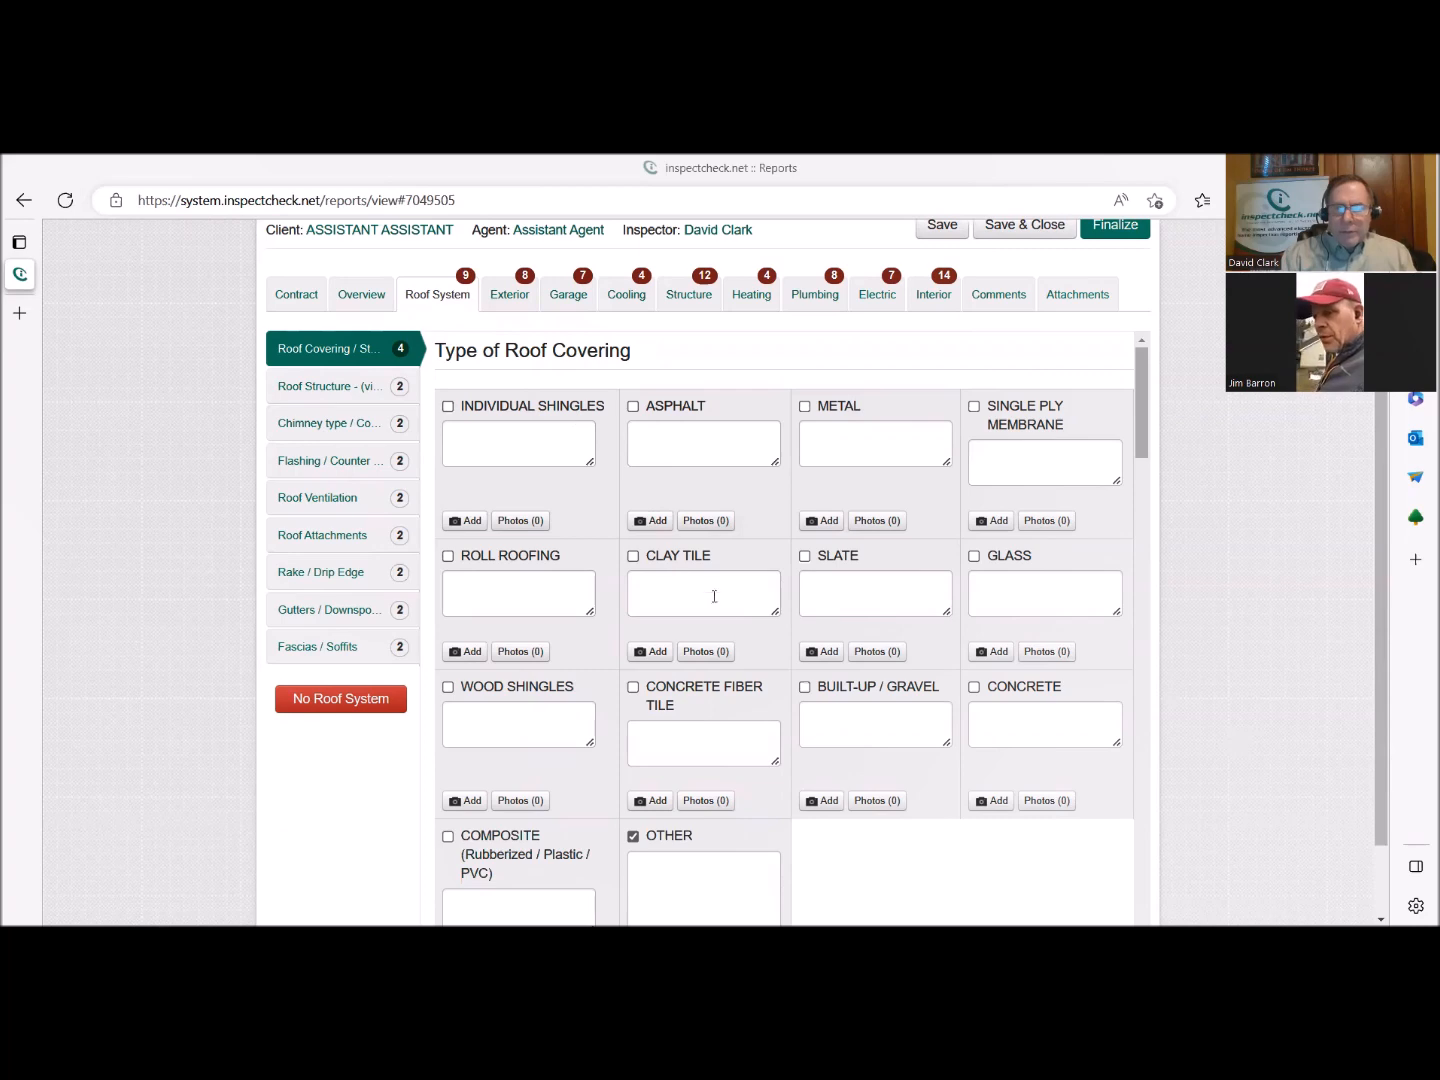
# Mark the roof style as Combination and append "Hip / Low Slope" to its comment.
pyautogui.scroll(-5, 654, 763)
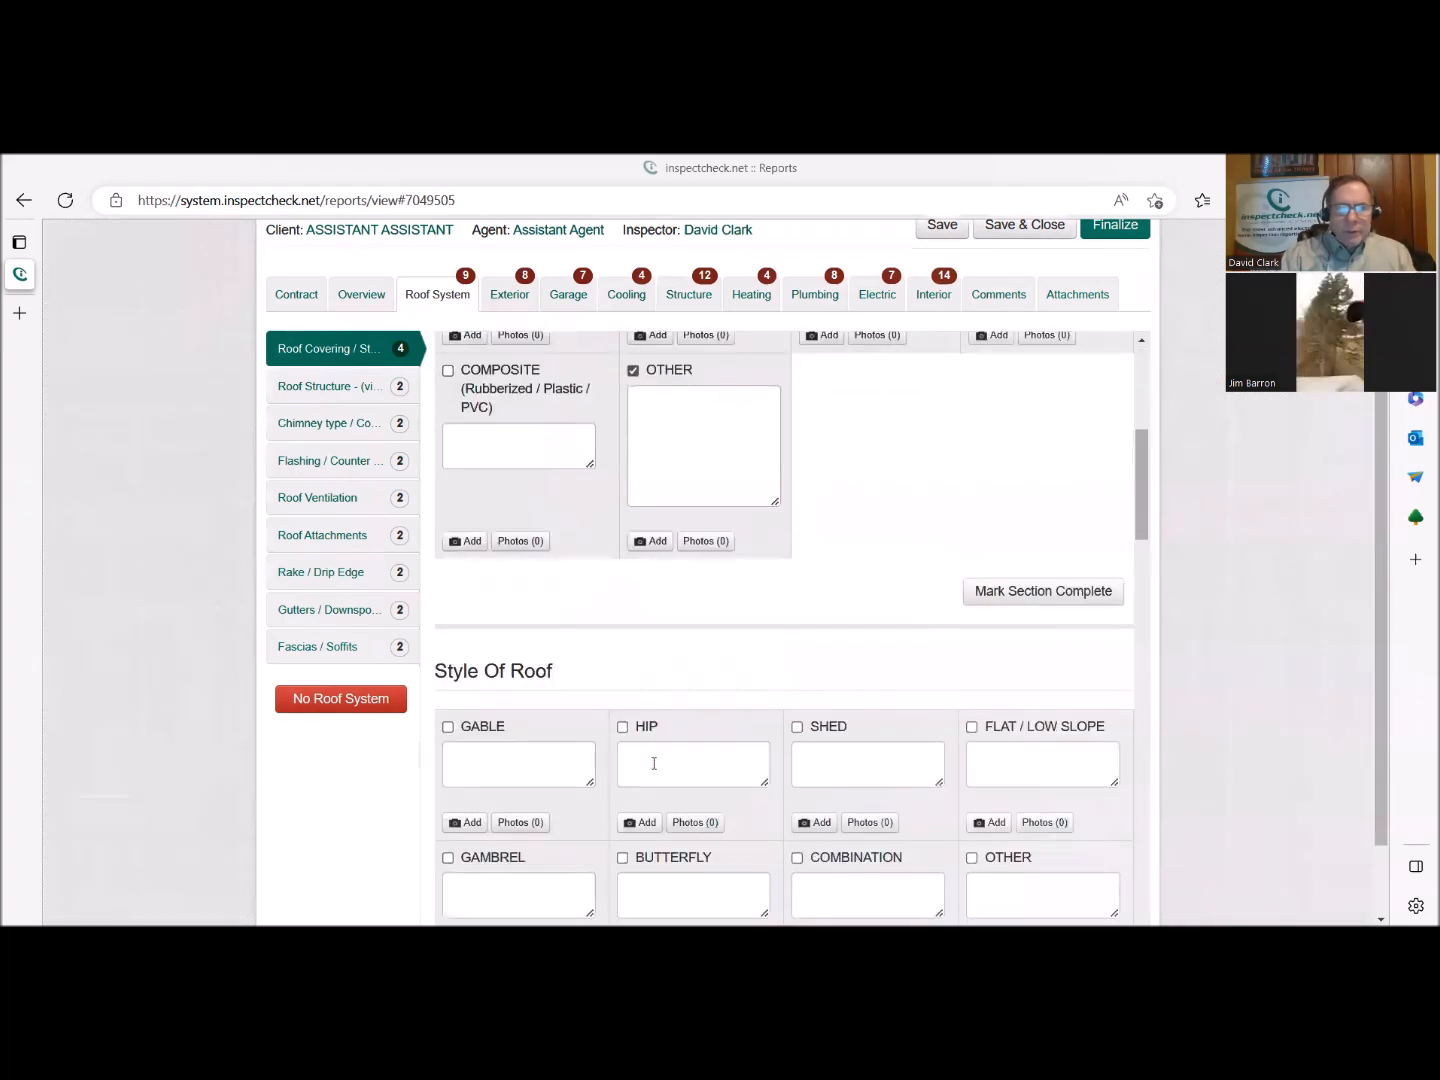
pyautogui.scroll(-2, 652, 765)
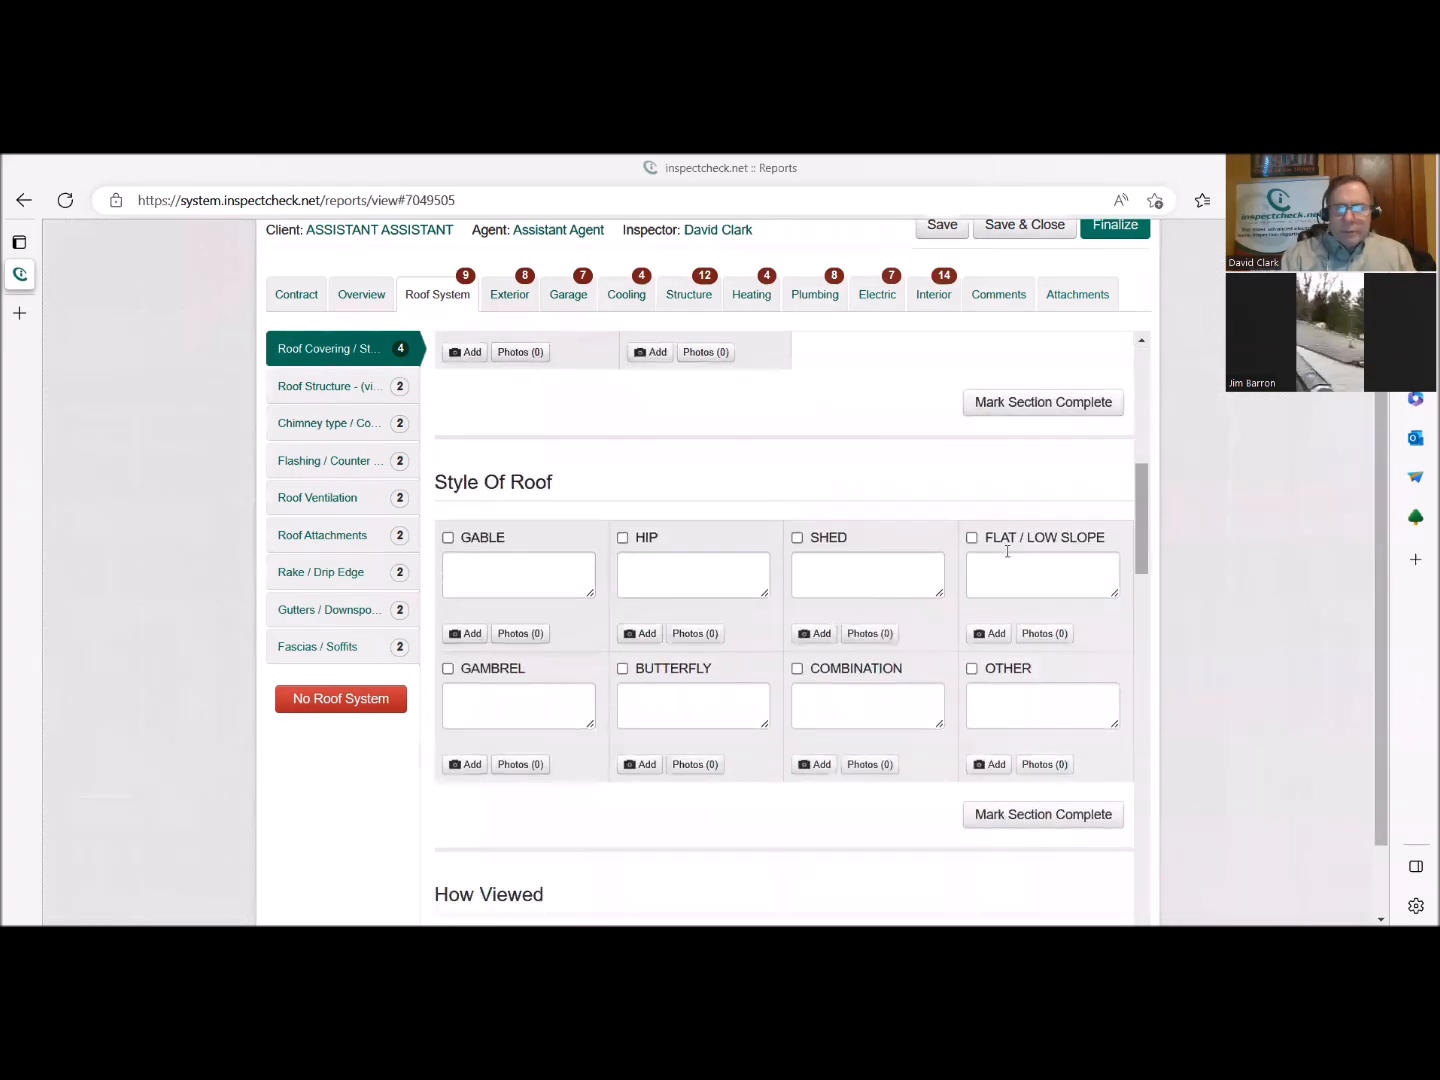
pyautogui.click(849, 670)
pyautogui.click(872, 749)
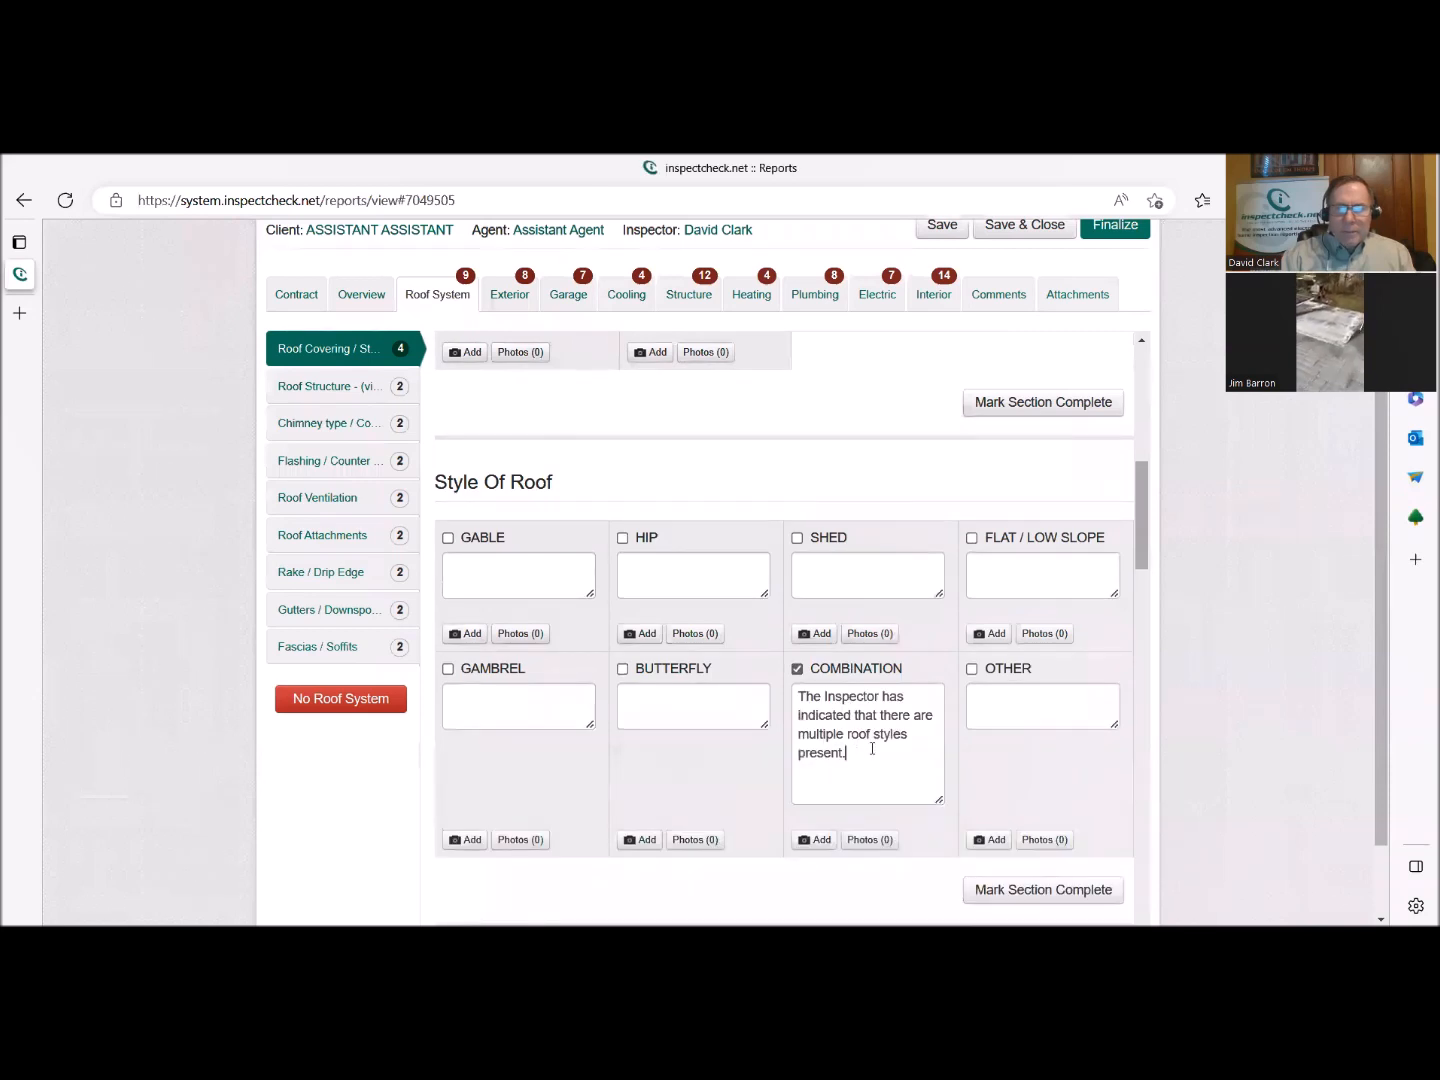
pyautogui.write('Hip')
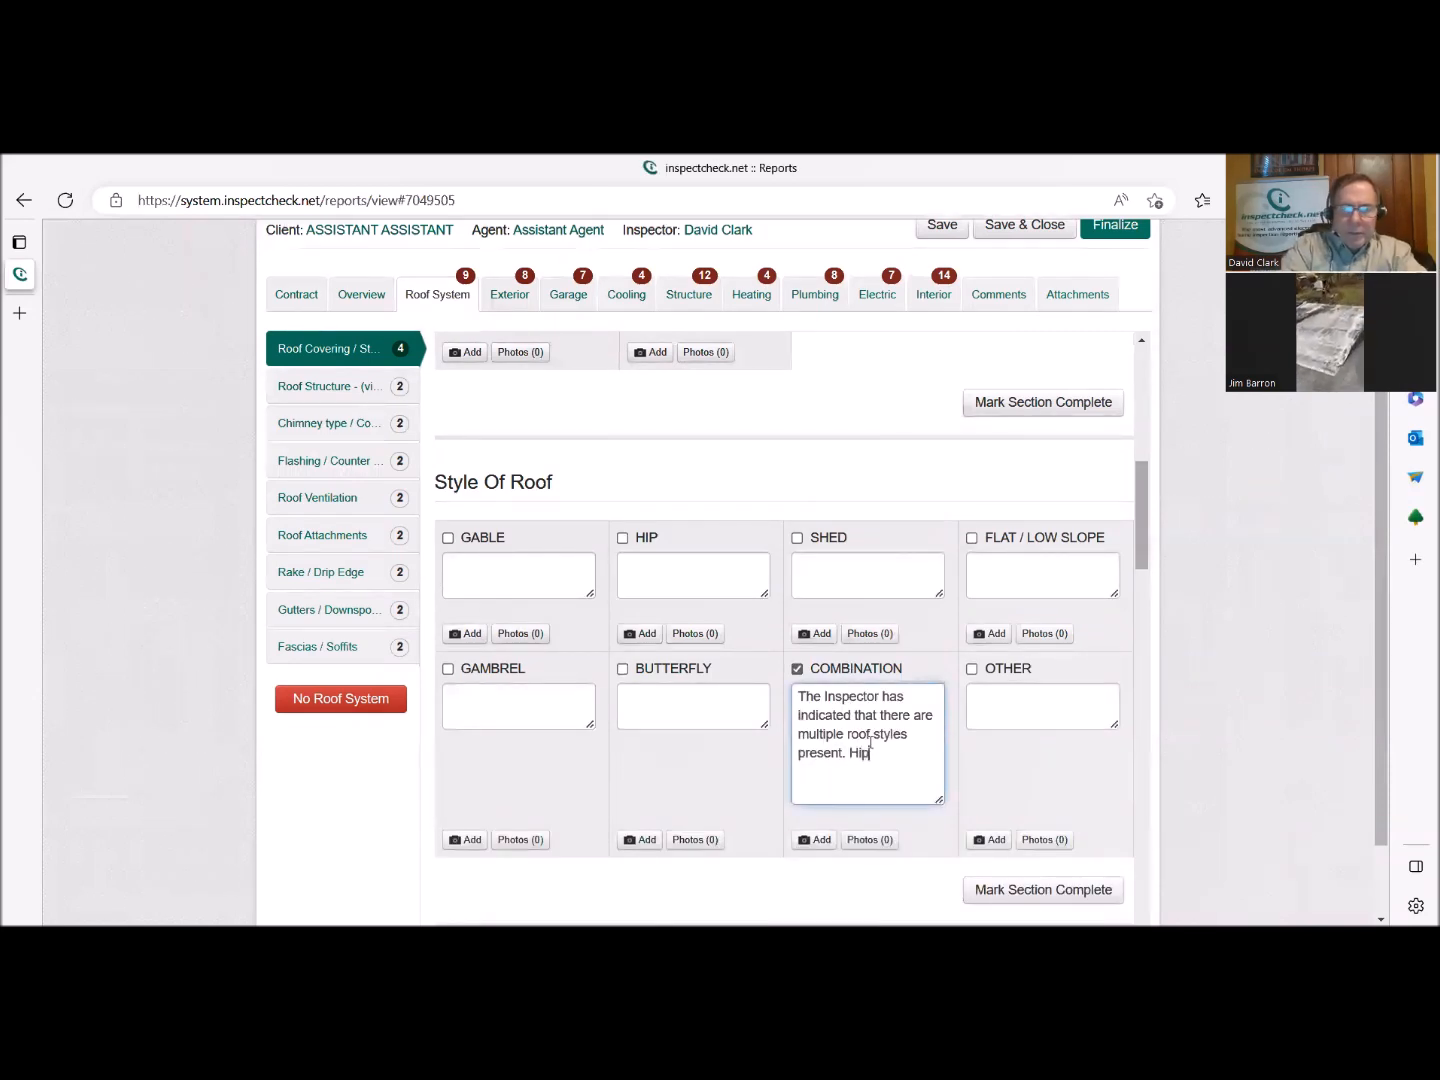
pyautogui.write(' / Low Slop')
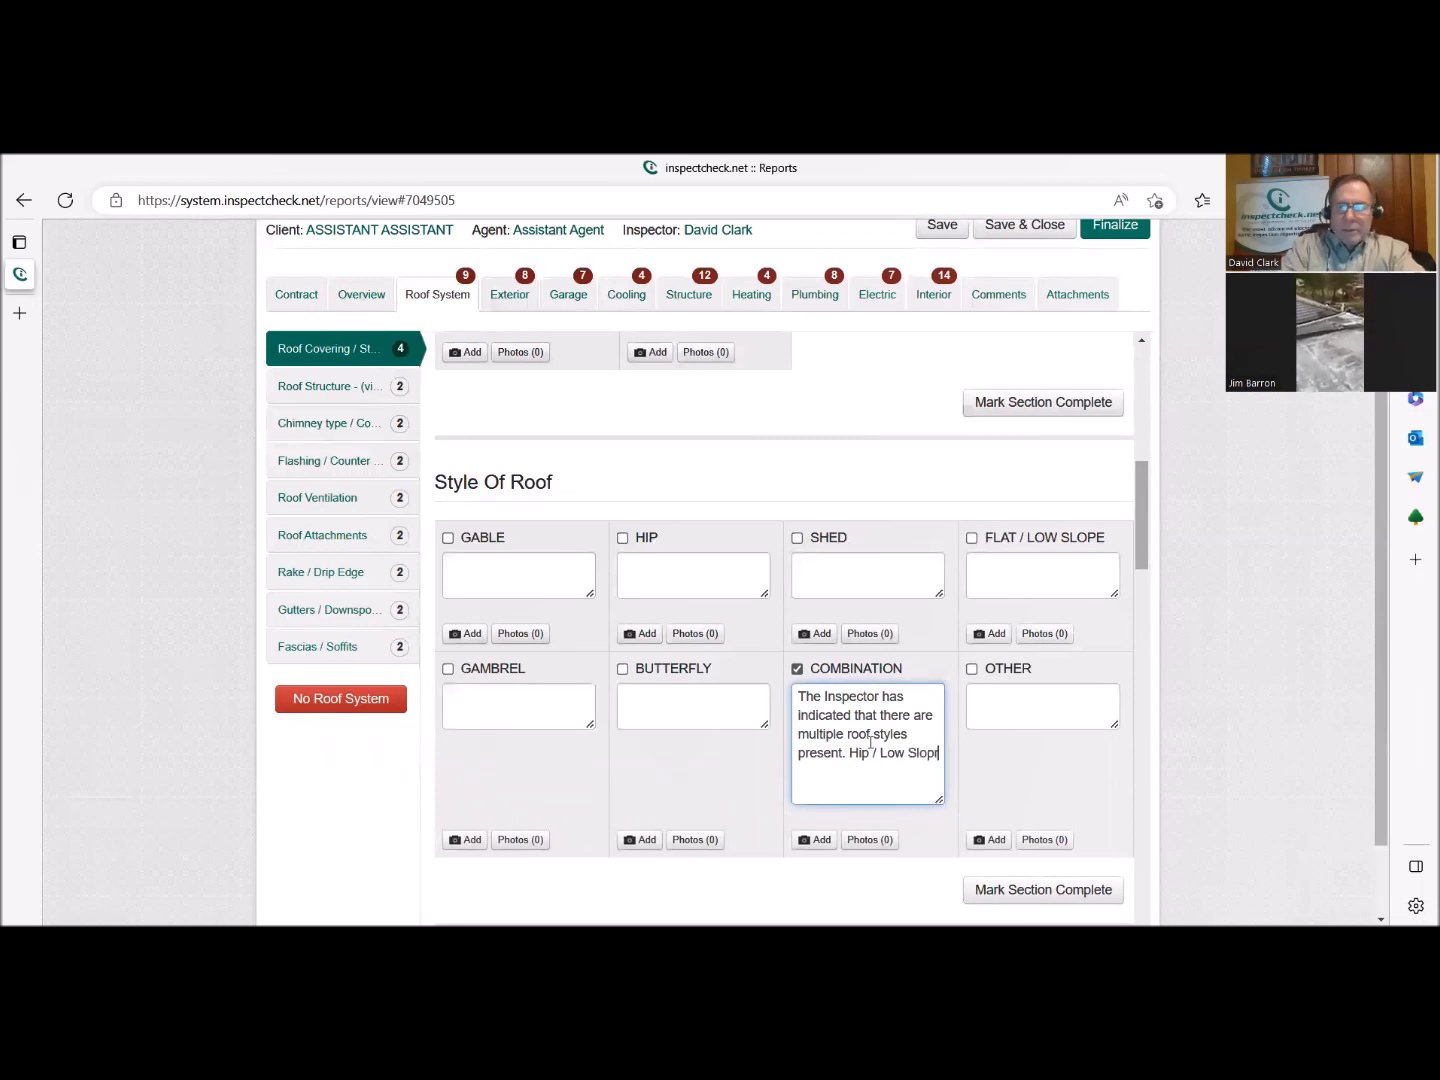
pyautogui.write('e')
pyautogui.click(770, 715)
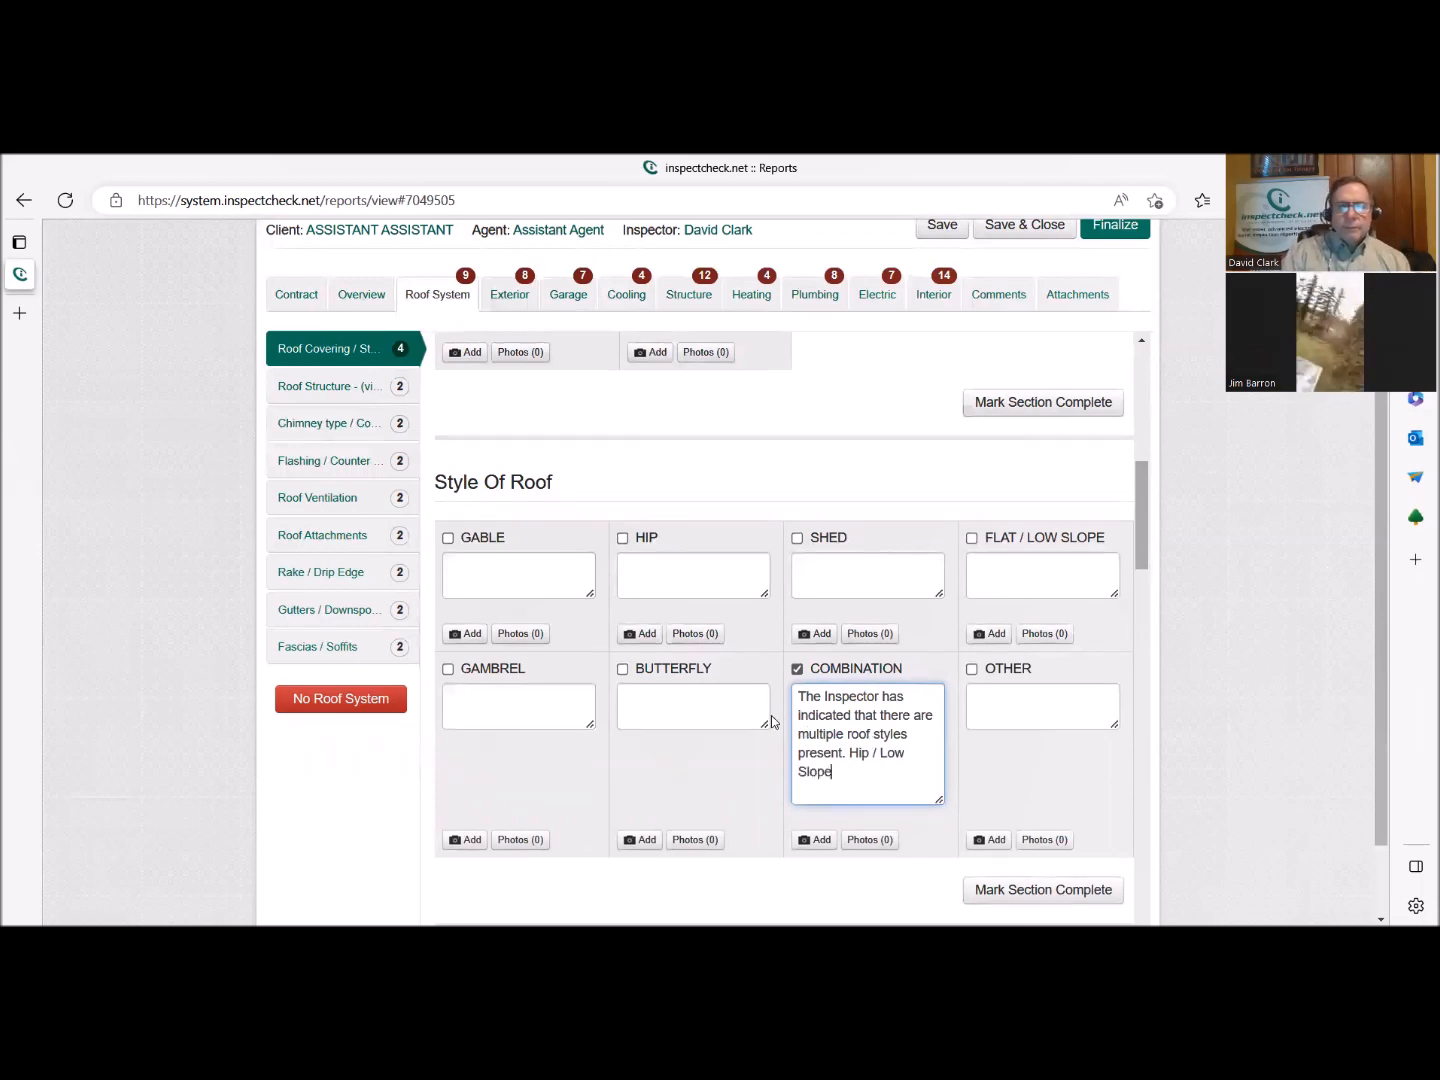
# Select Single Ply Membrane as a roof covering type and append "On Low slope" to its comment.
pyautogui.scroll(3, 770, 716)
pyautogui.scroll(4, 771, 715)
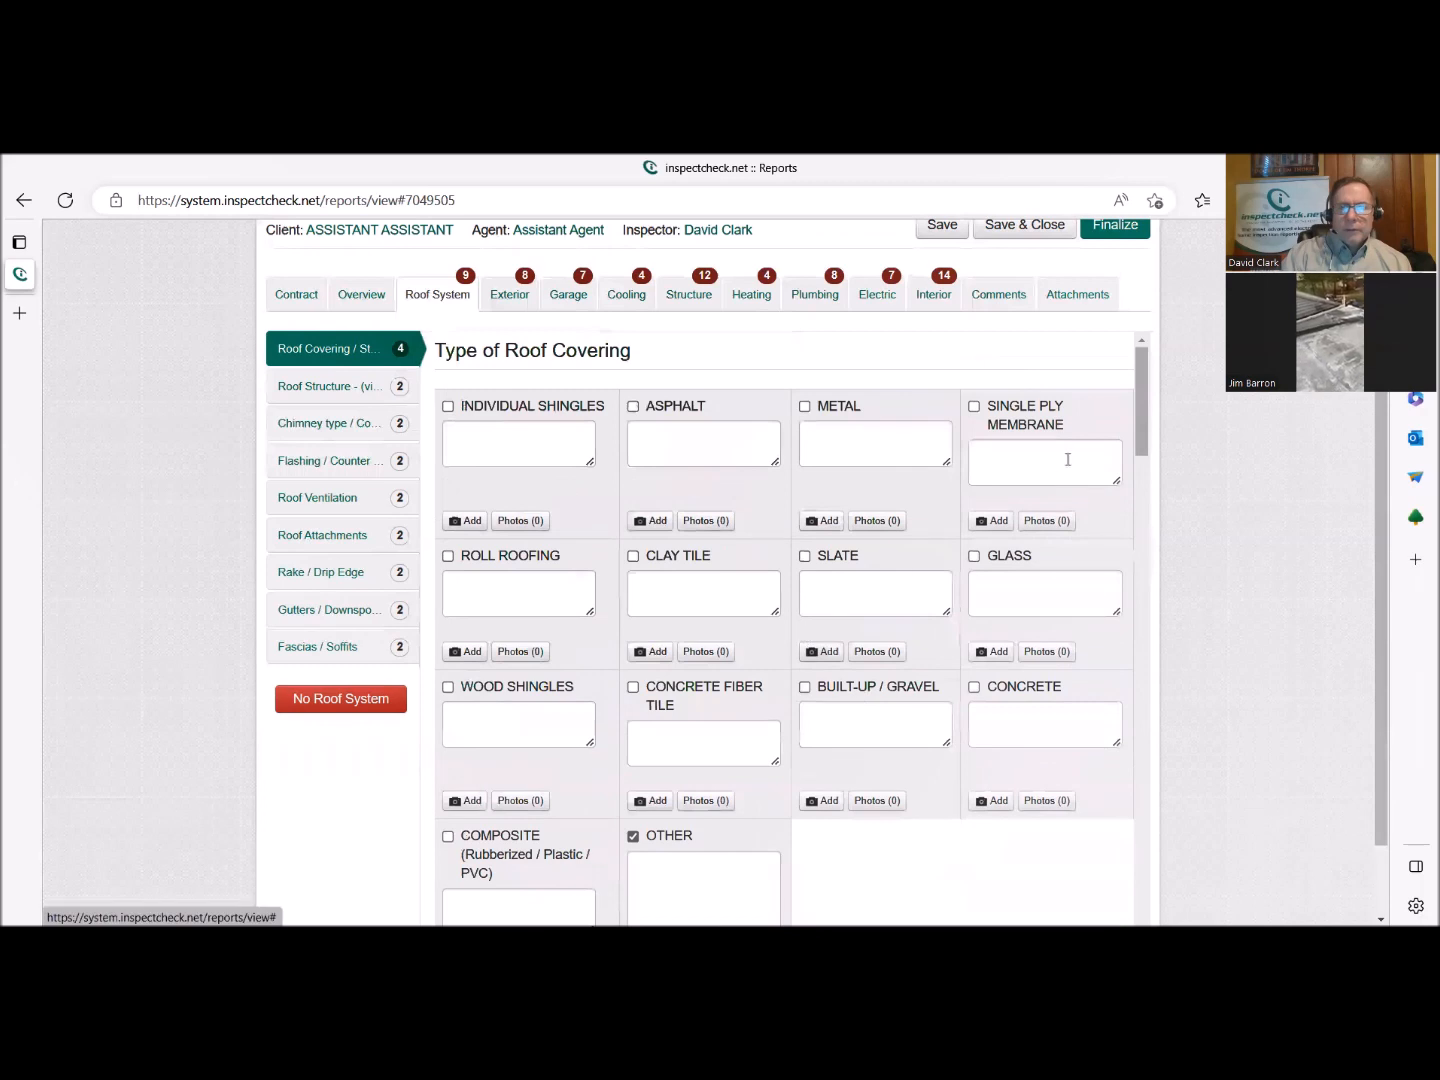
pyautogui.click(1030, 413)
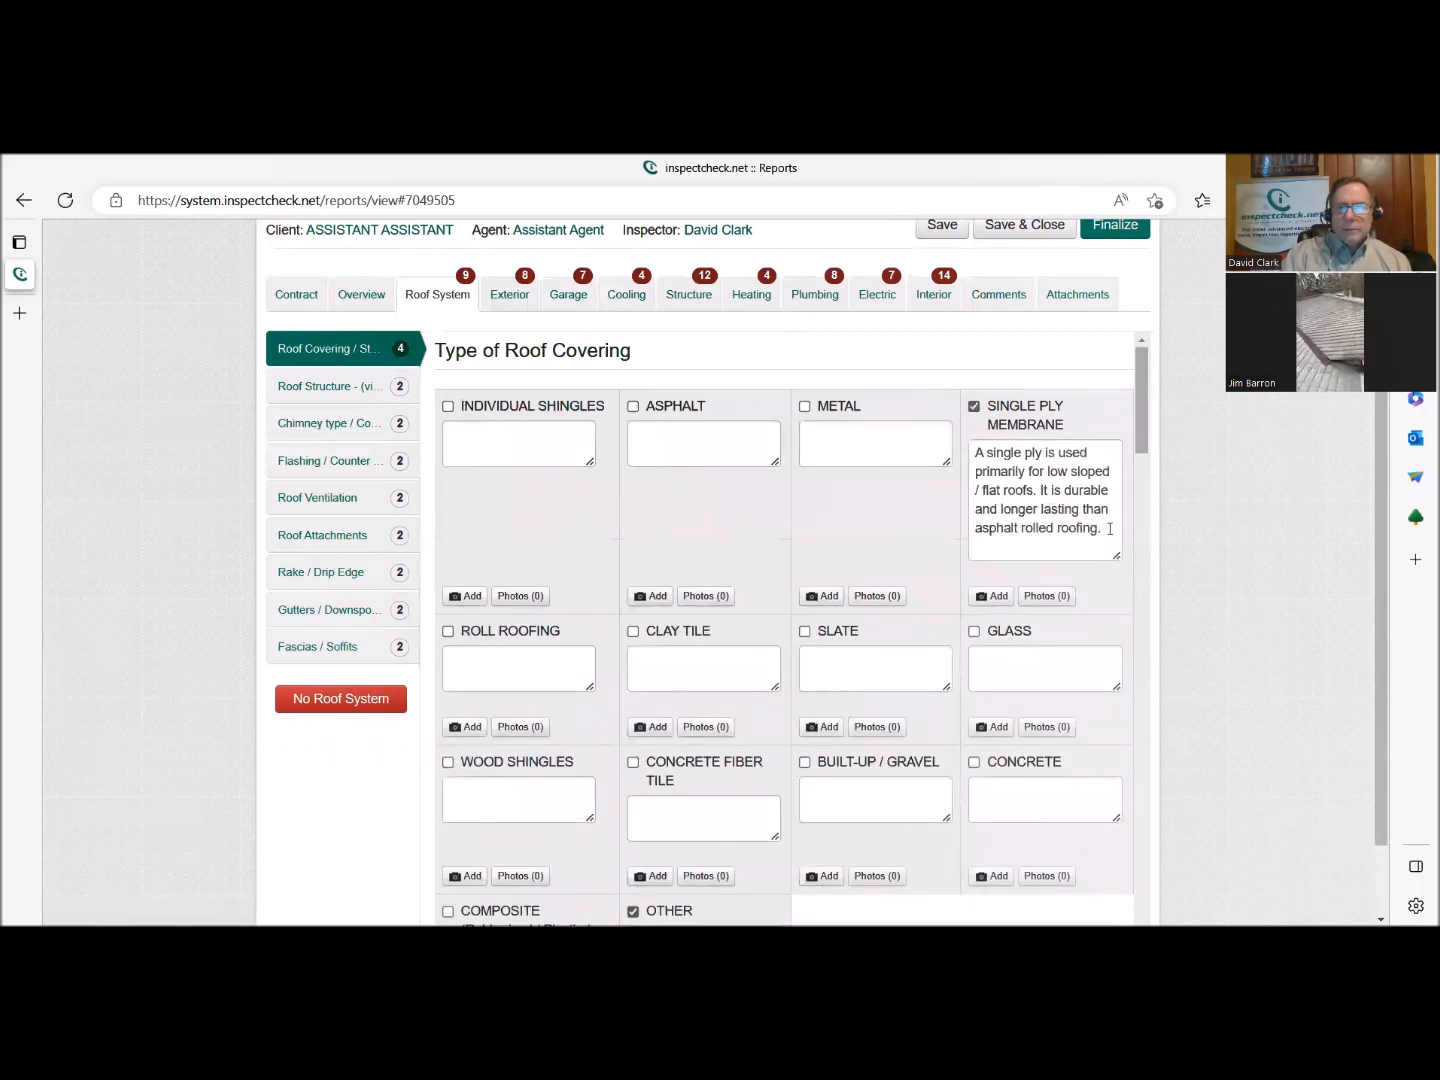
pyautogui.write('On ')
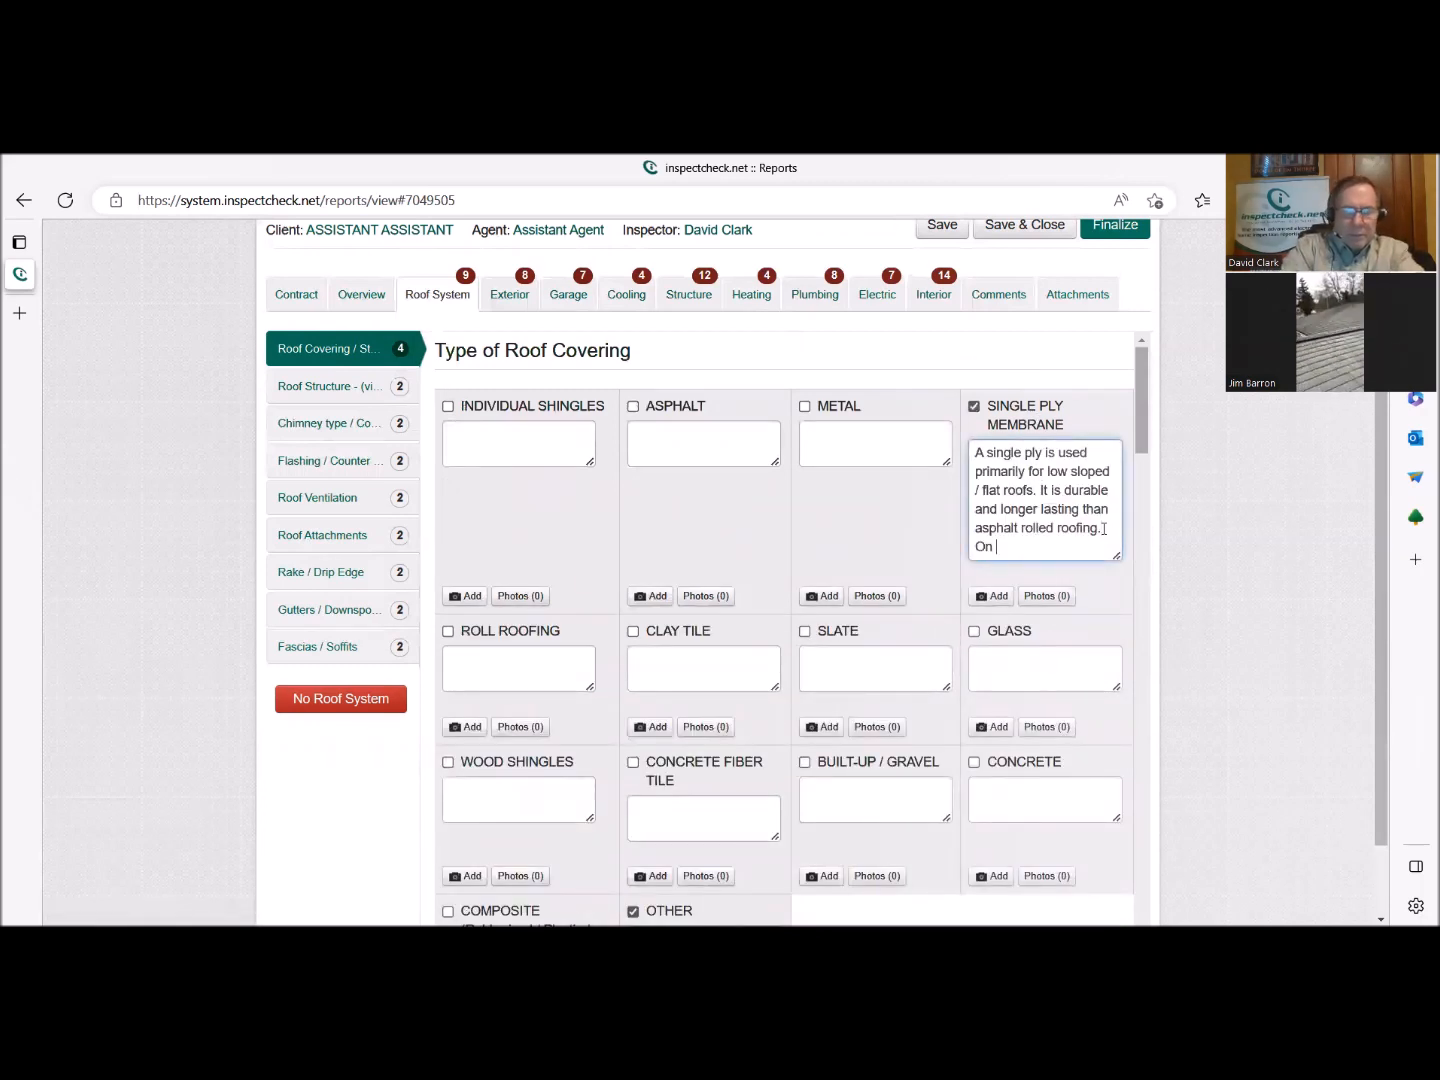
pyautogui.write('Low slope')
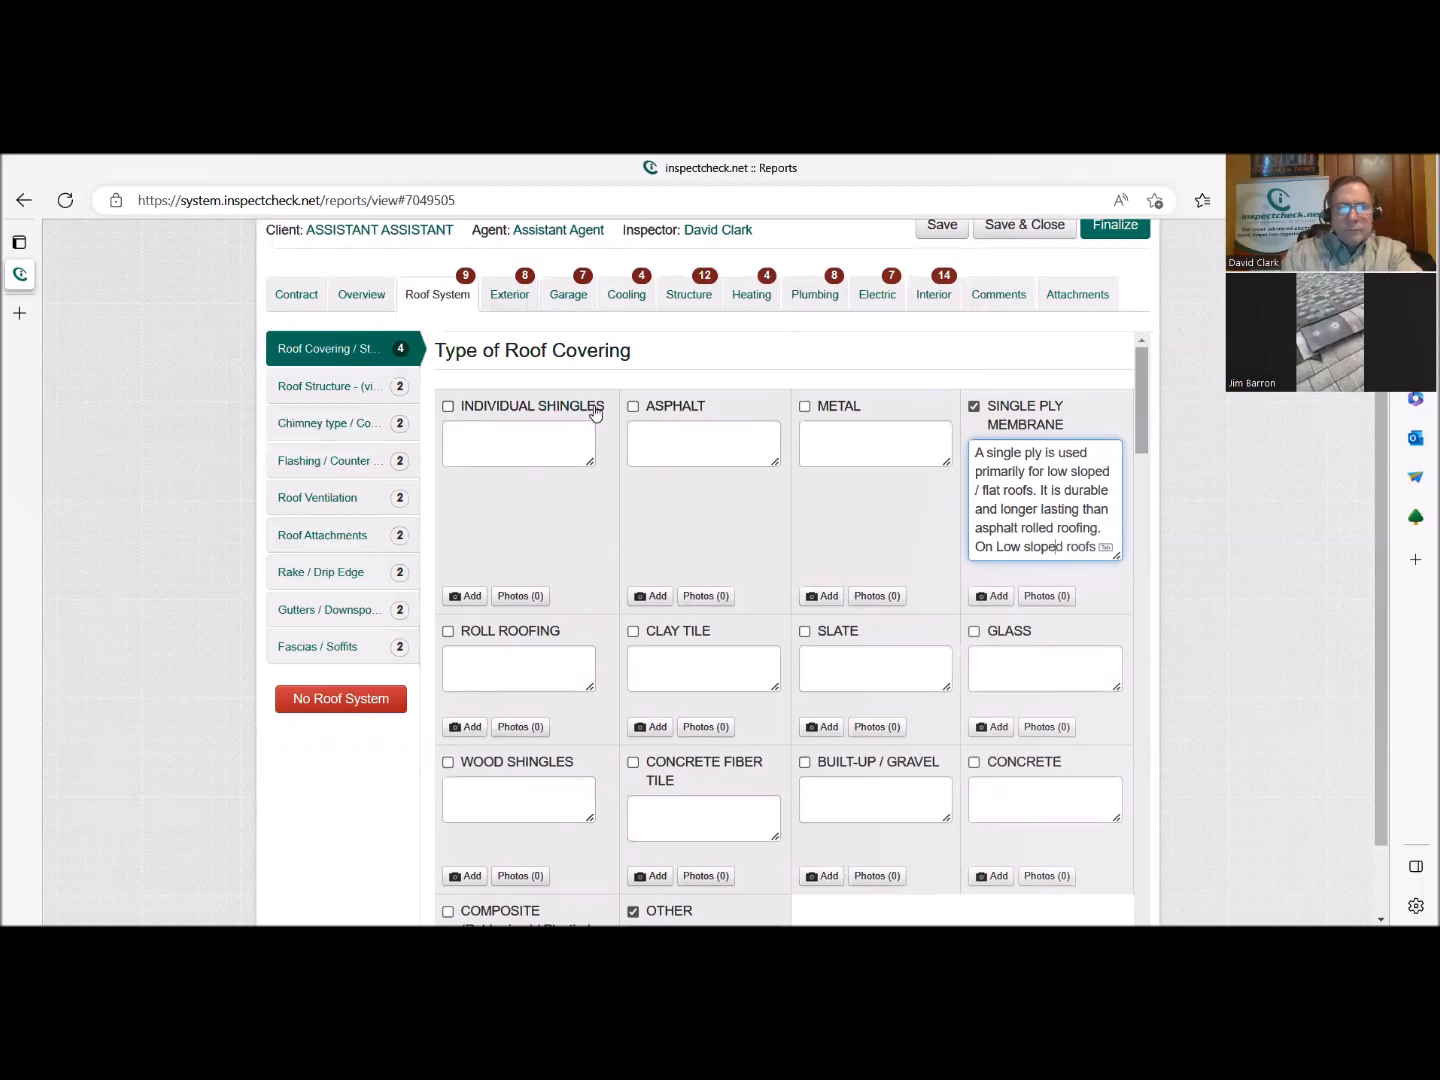
# Select Individual Shingles and Asphalt as covering types, appending "- Main" to the shingles comment and "Main" to the asphalt comment.
pyautogui.click(590, 408)
pyautogui.click(537, 475)
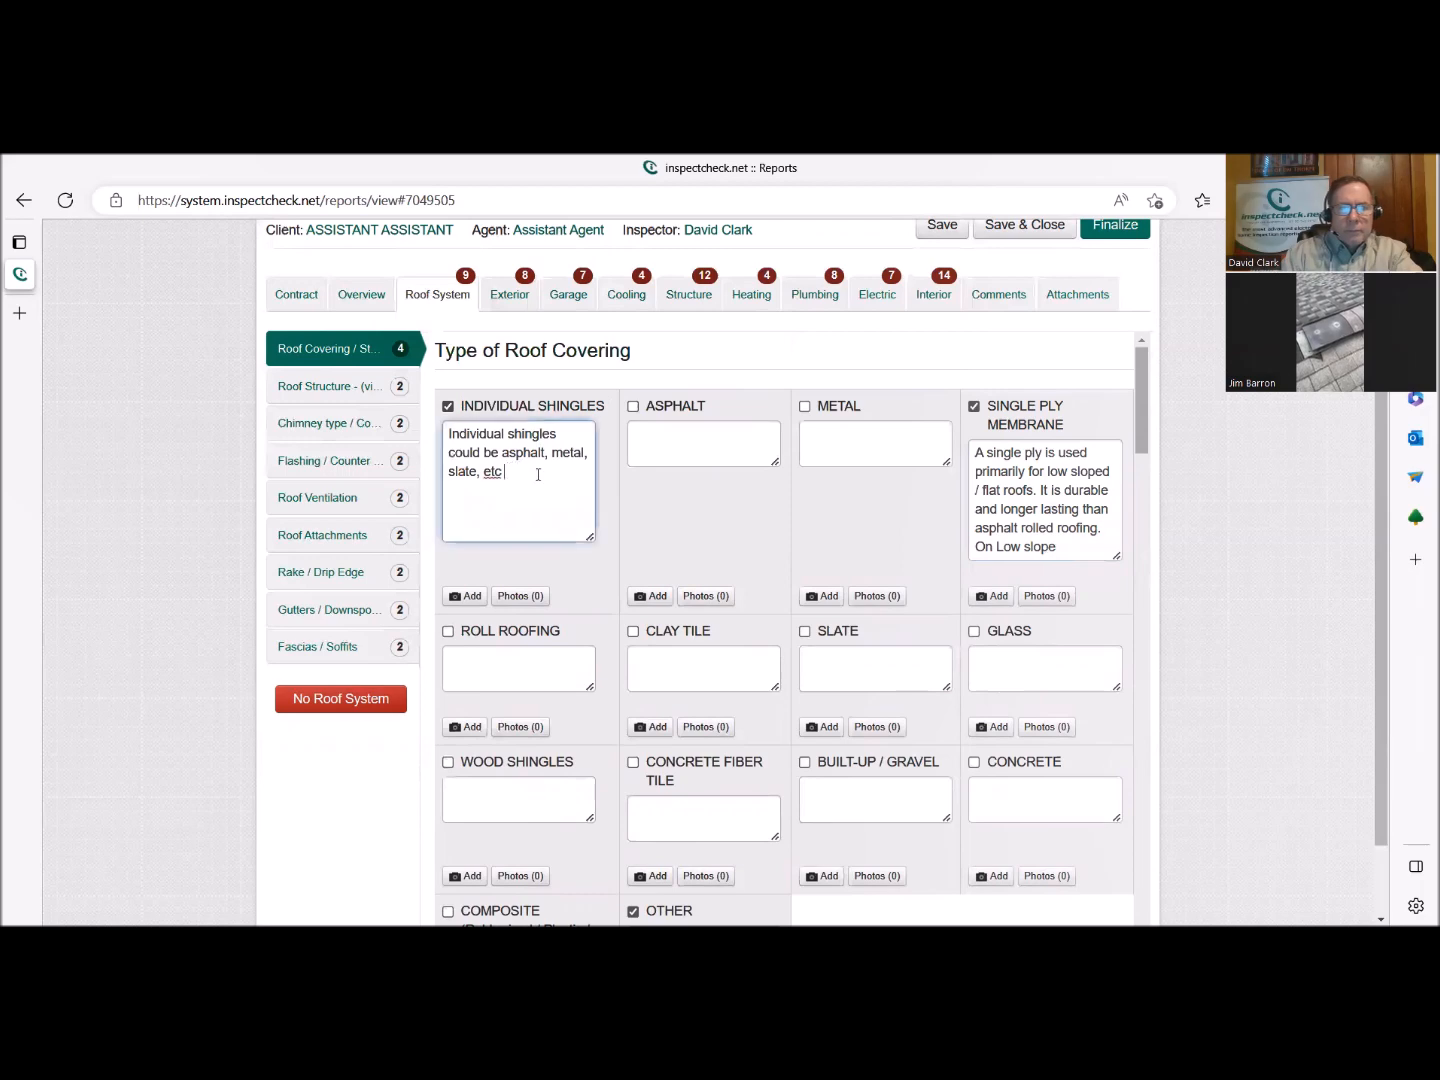
pyautogui.write('- Main')
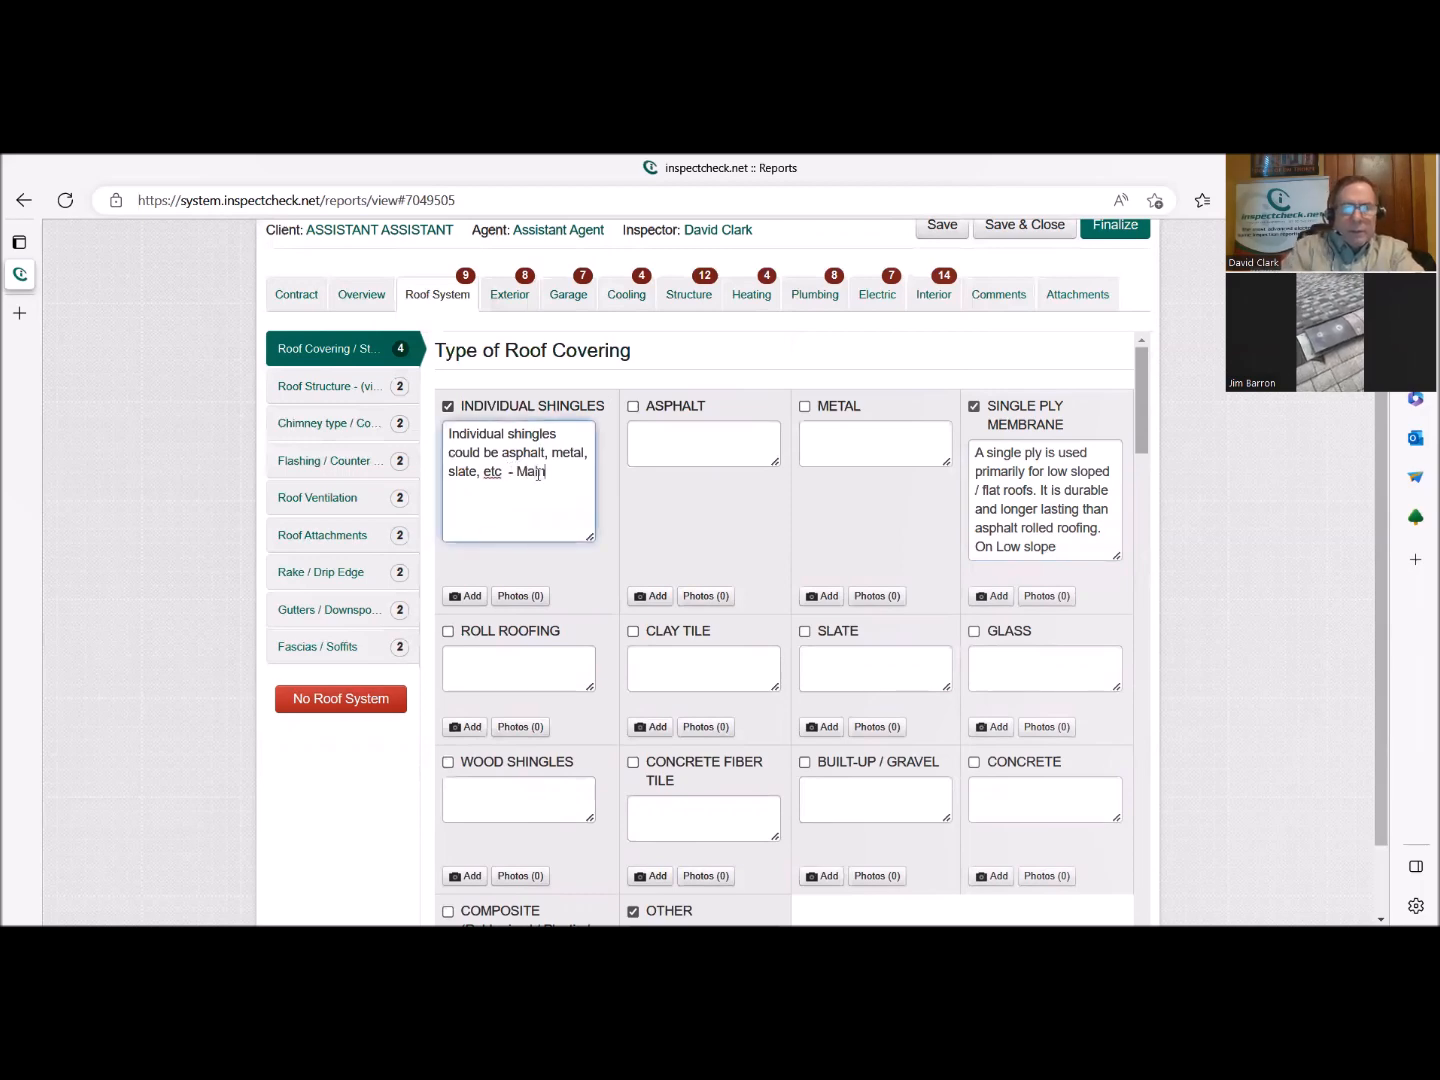
pyautogui.click(664, 406)
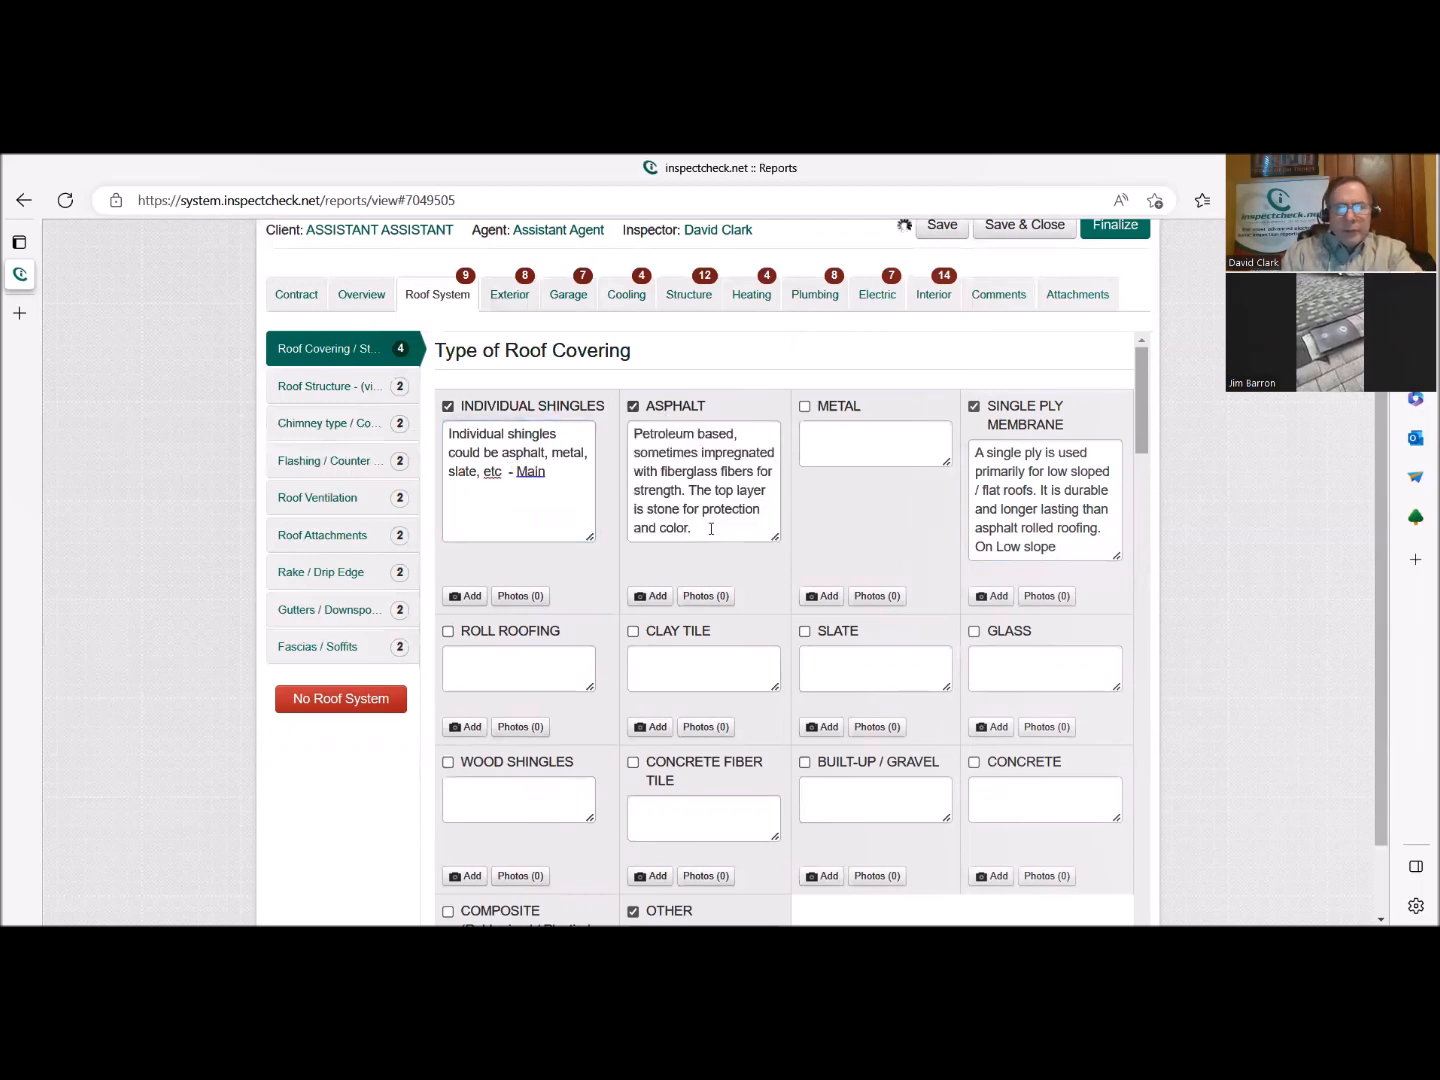
pyautogui.click(708, 524)
pyautogui.write('Main')
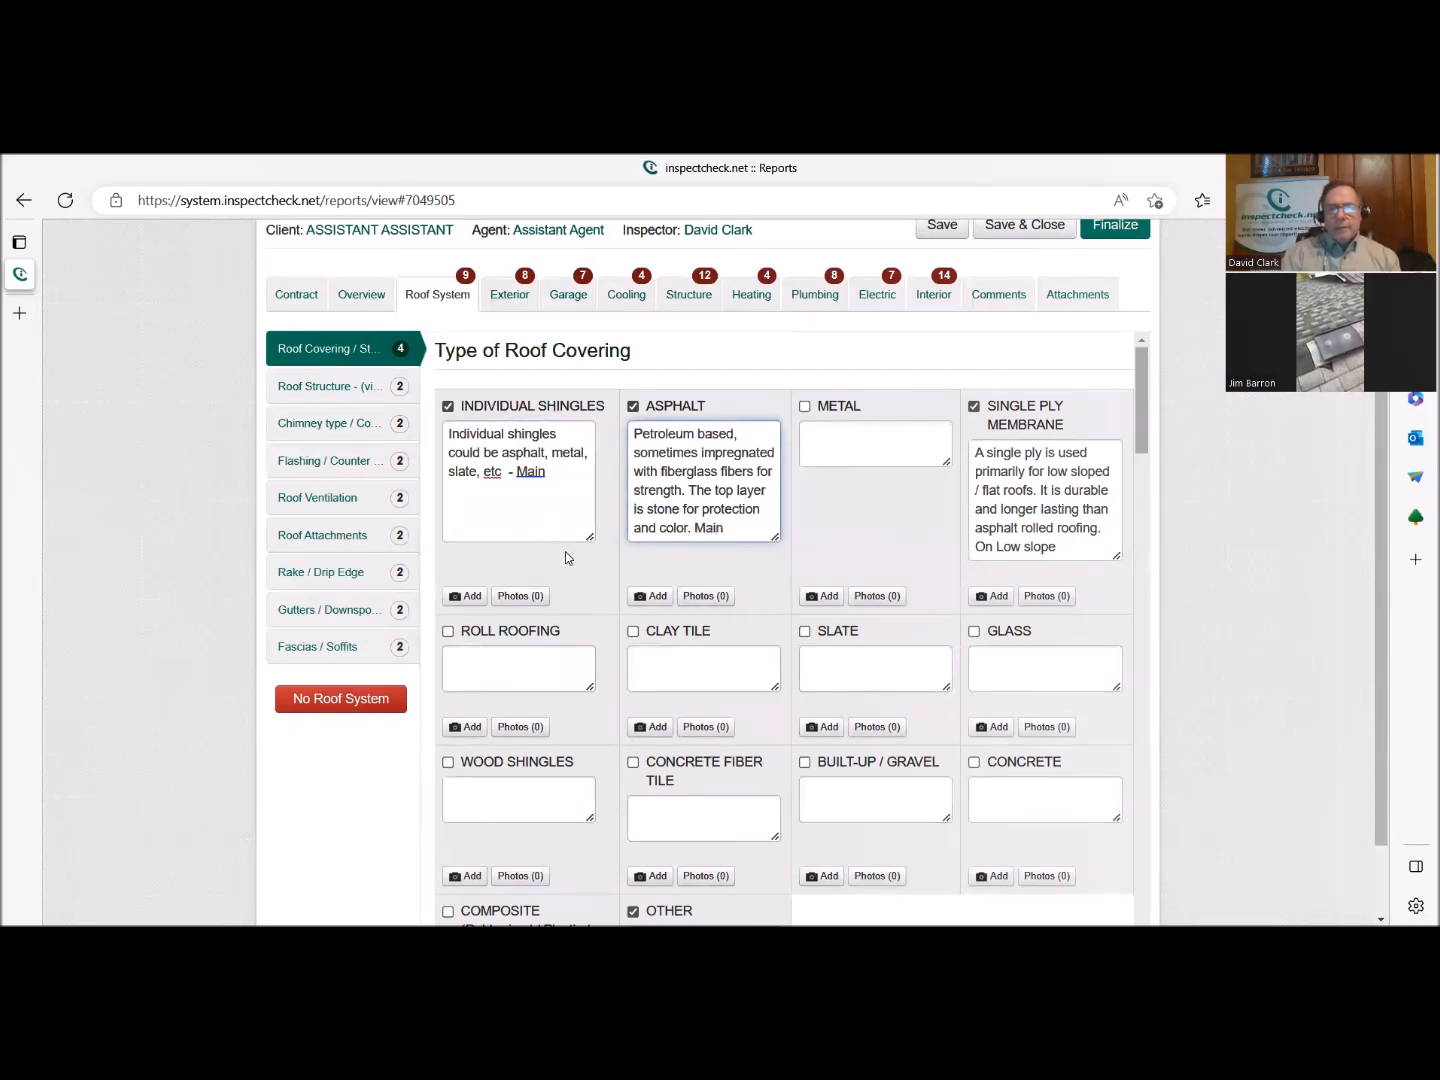
# Mark the Type of Roof Covering and Style Of Roof sections as complete.
pyautogui.scroll(-2, 582, 549)
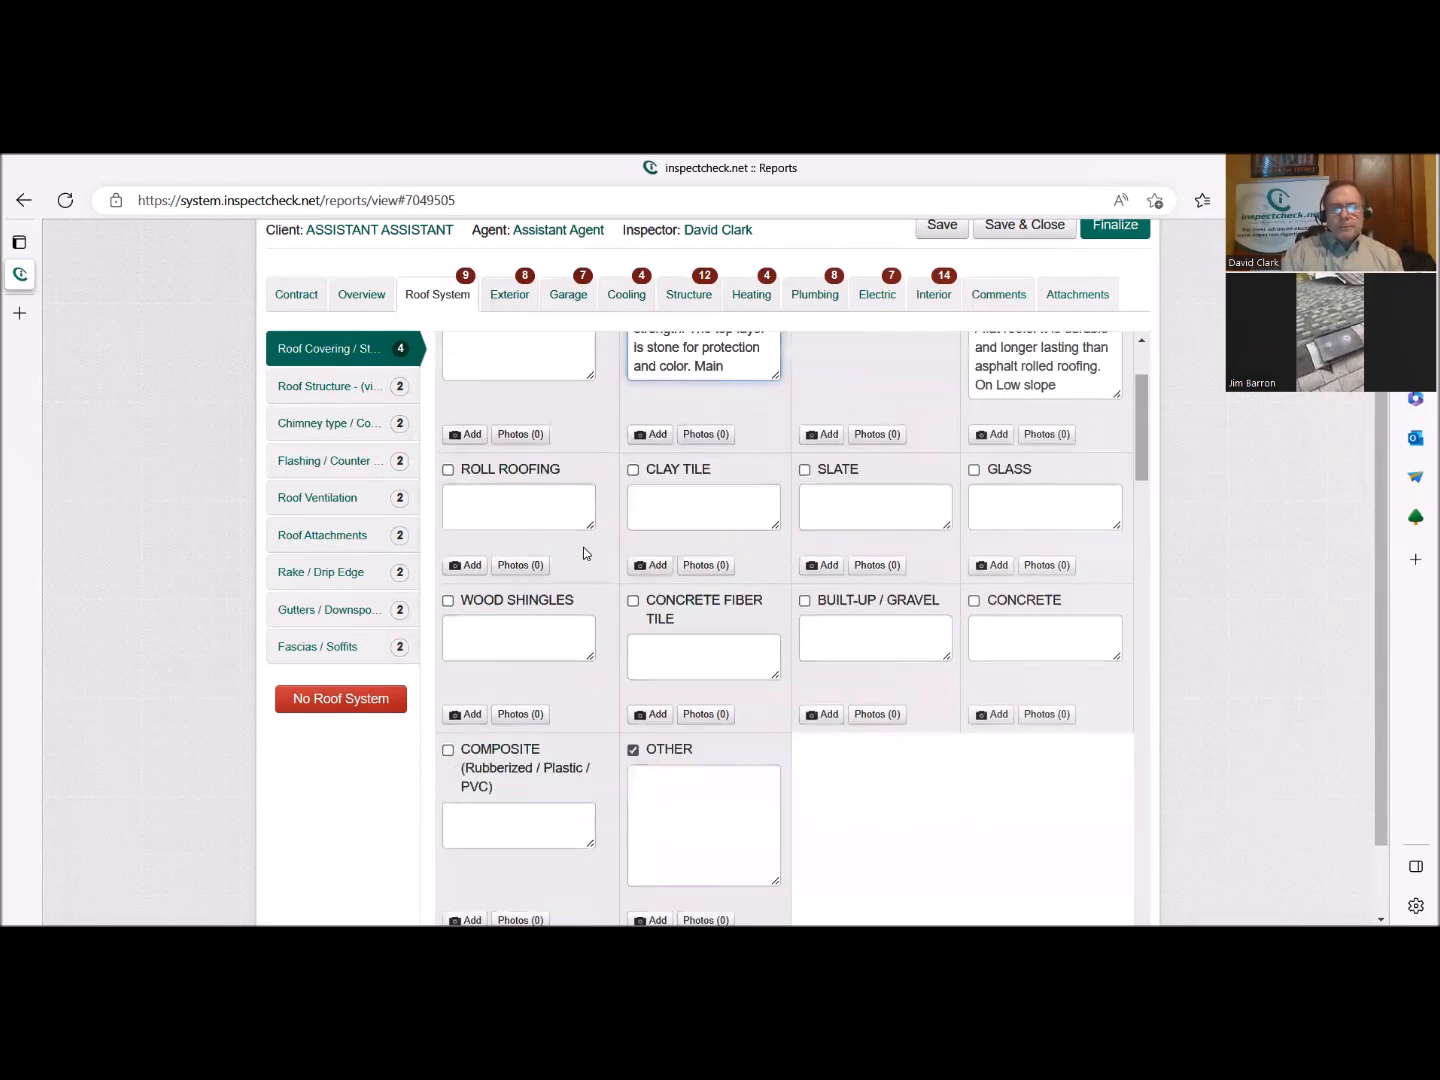
pyautogui.scroll(-2, 585, 548)
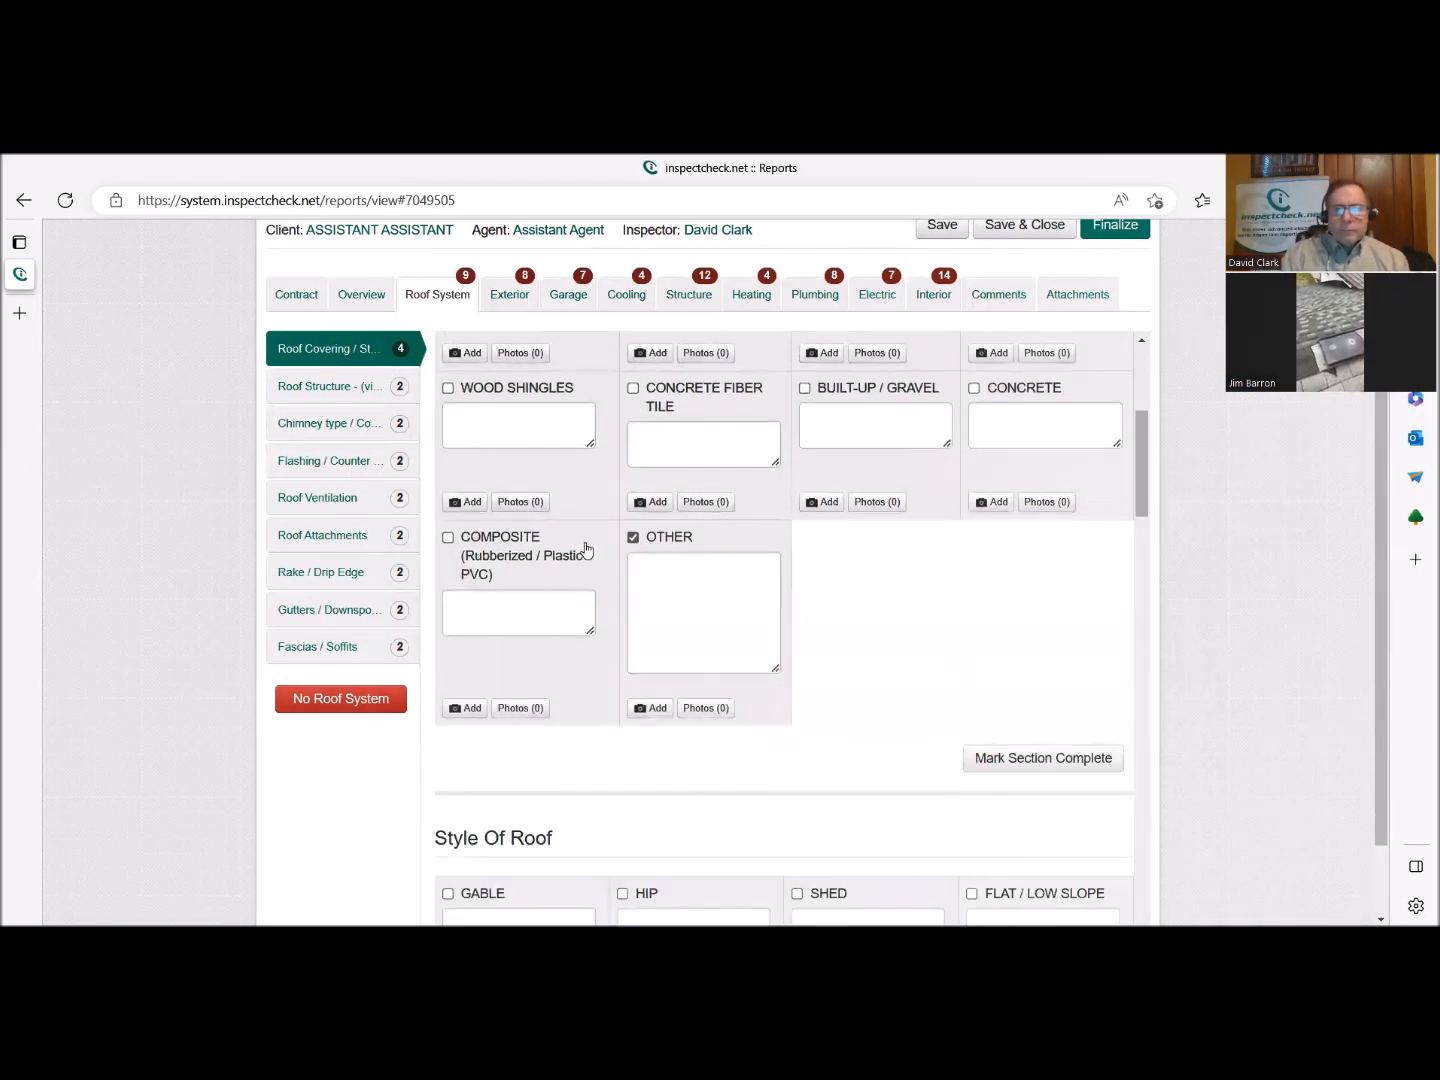
pyautogui.scroll(-1, 584, 553)
pyautogui.scroll(2, 797, 599)
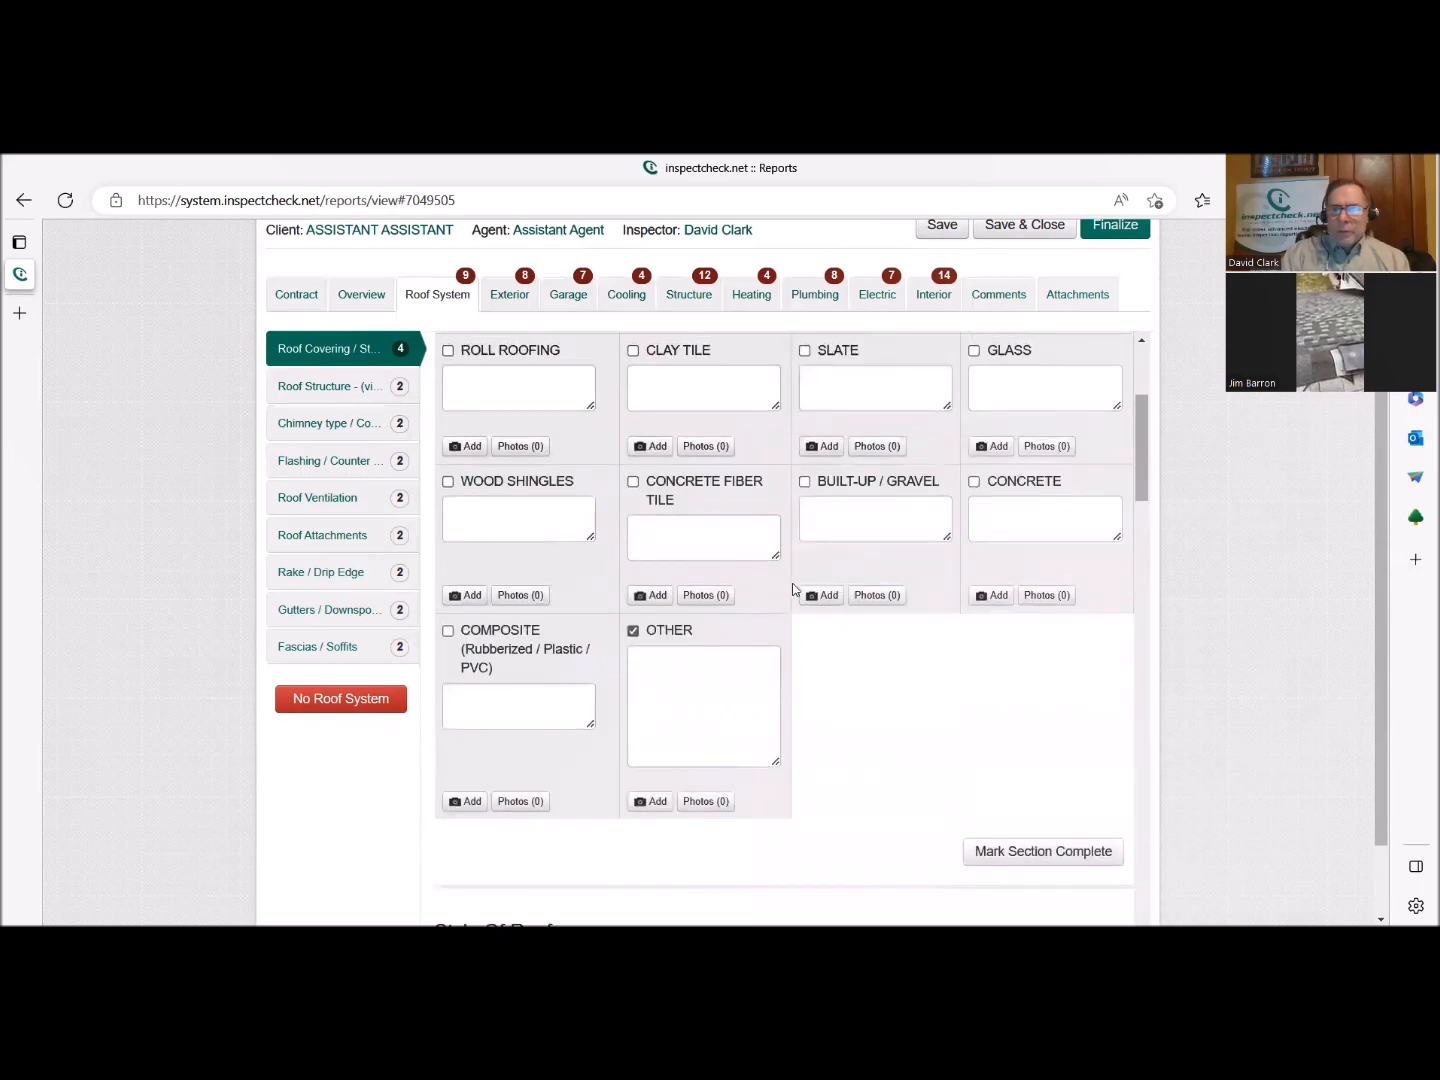
pyautogui.scroll(-2, 797, 594)
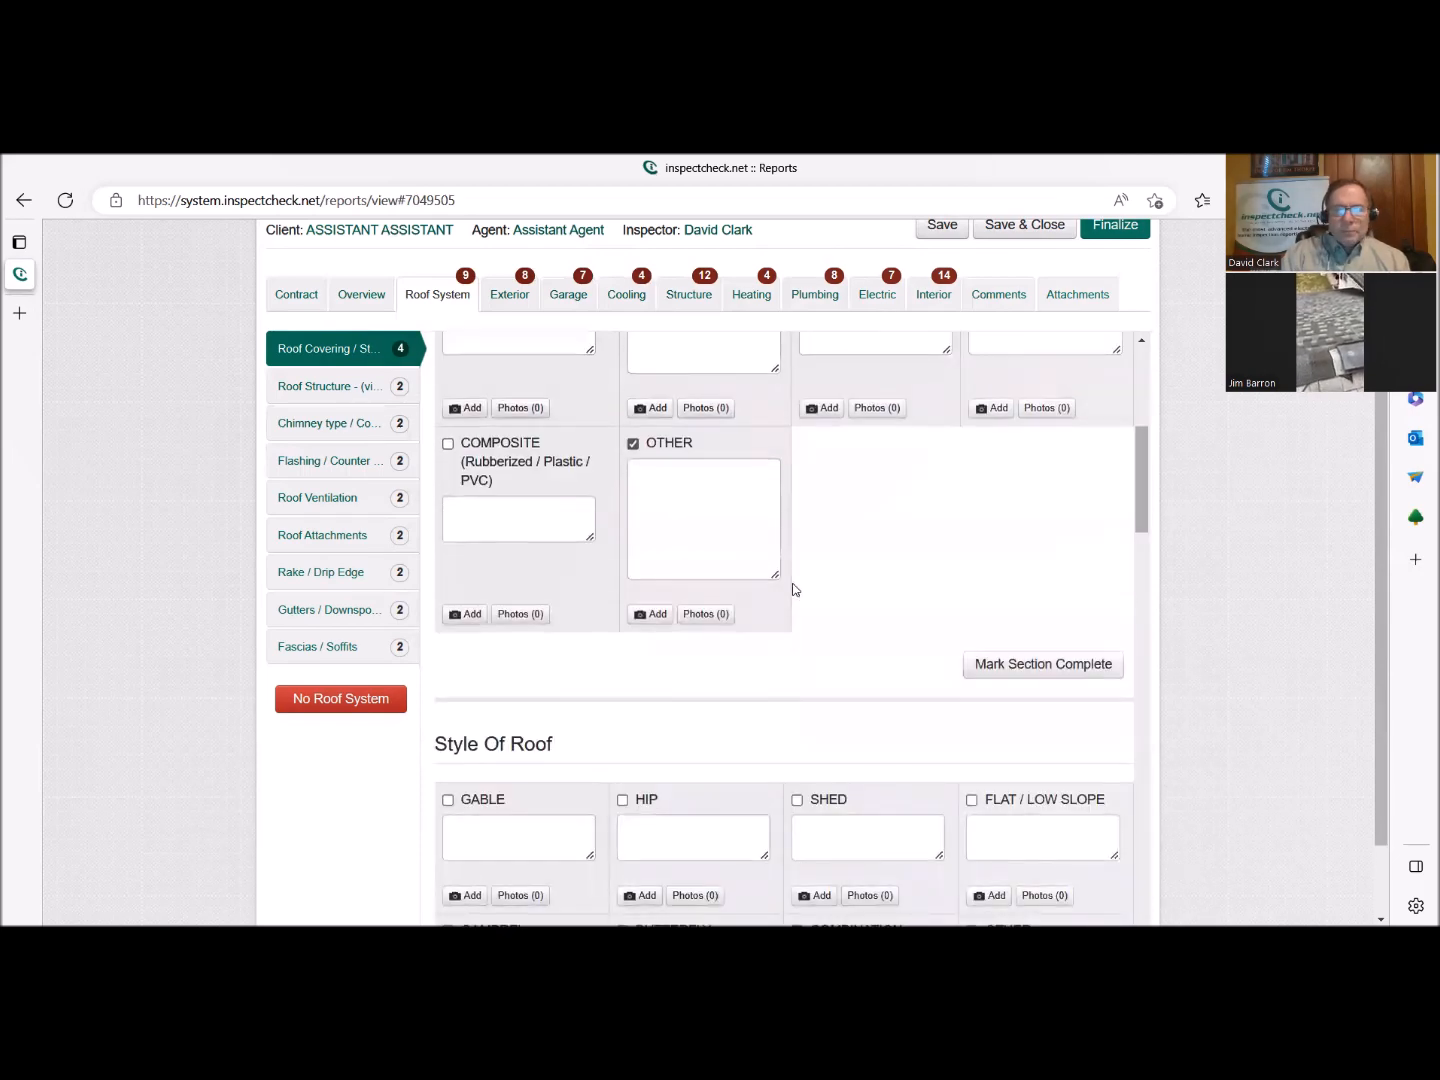
pyautogui.click(1096, 664)
pyautogui.scroll(-2, 829, 649)
pyautogui.scroll(-2, 832, 649)
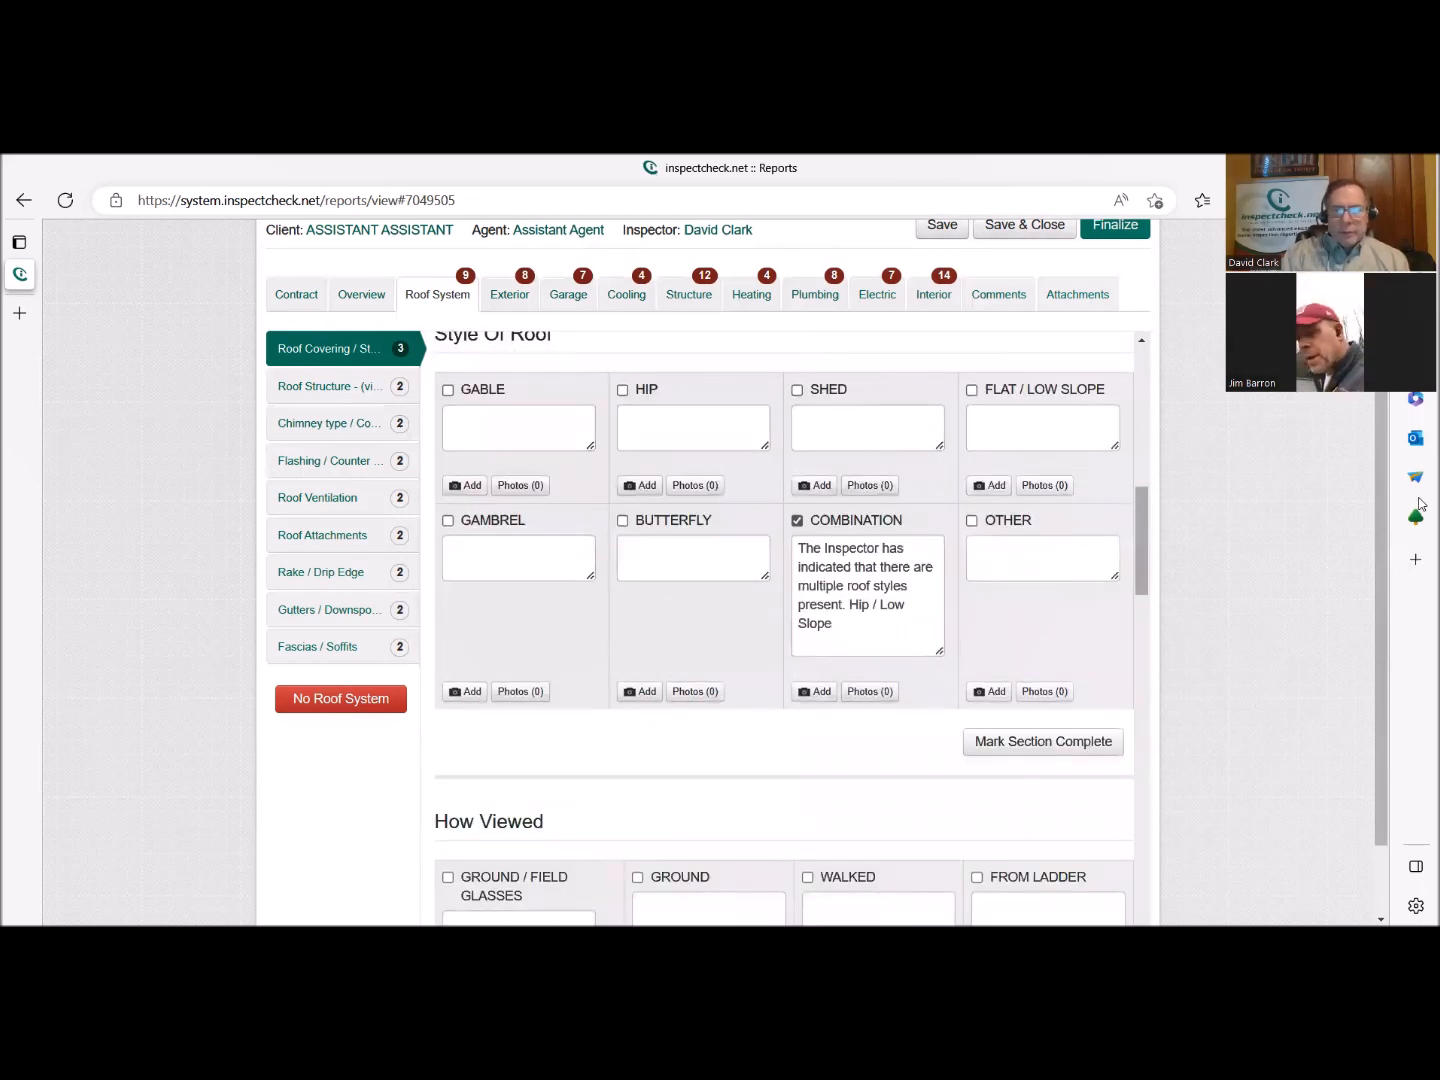
pyautogui.click(968, 751)
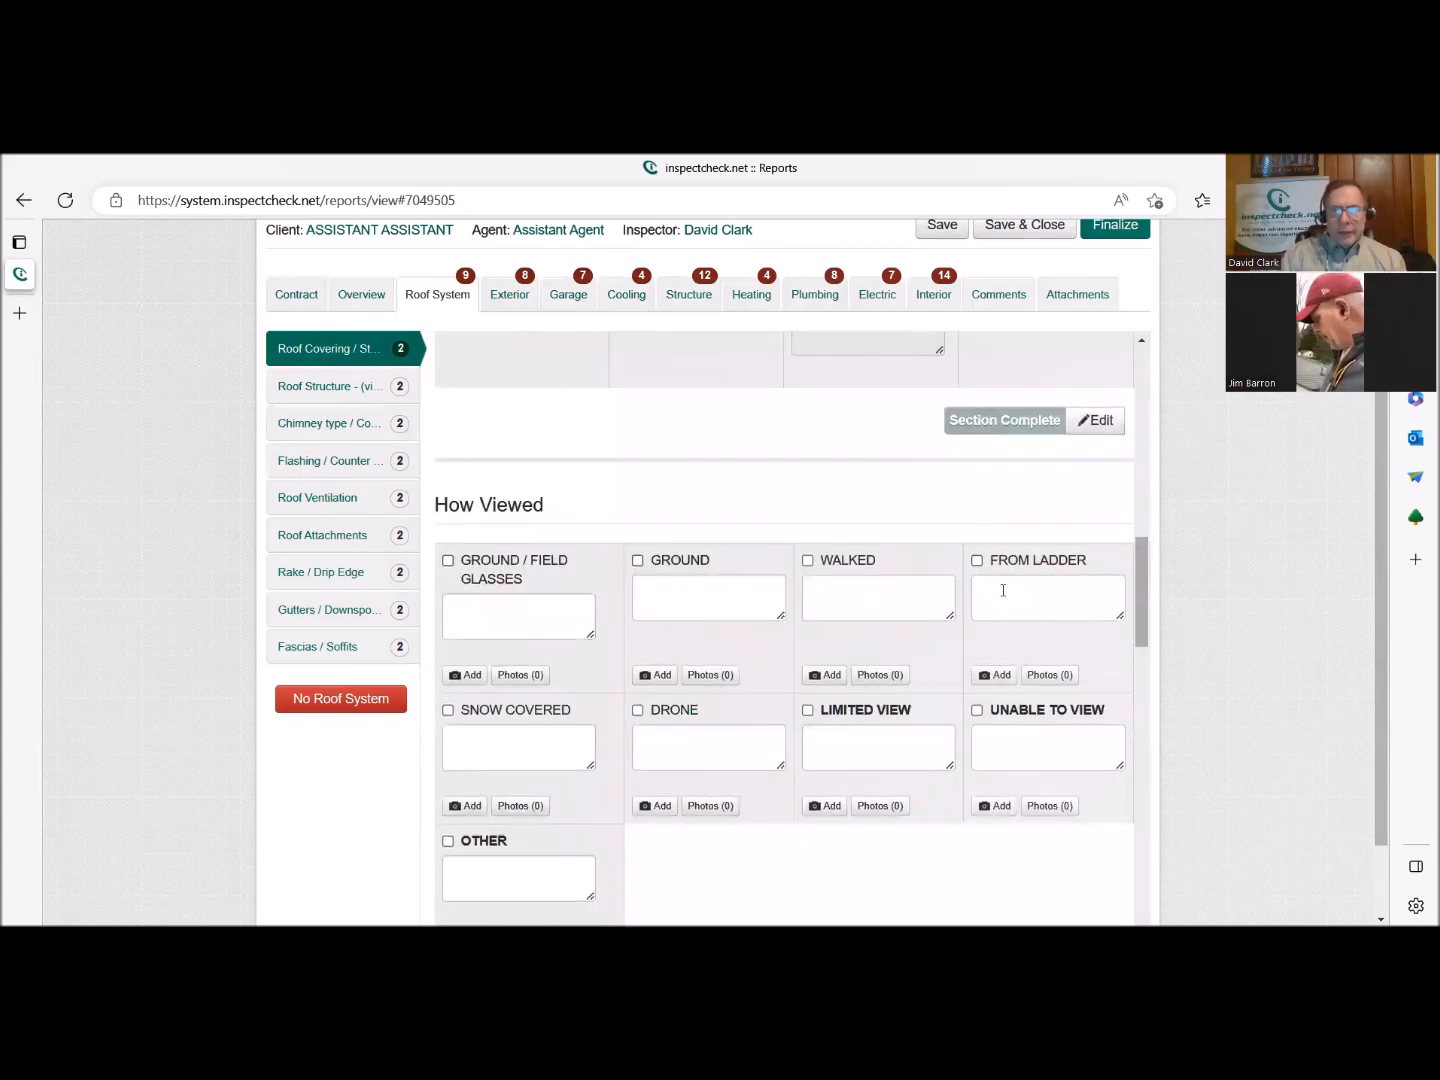
# Record the roof as Walked under How Viewed and mark that section complete.
pyautogui.click(844, 561)
pyautogui.scroll(-5, 869, 658)
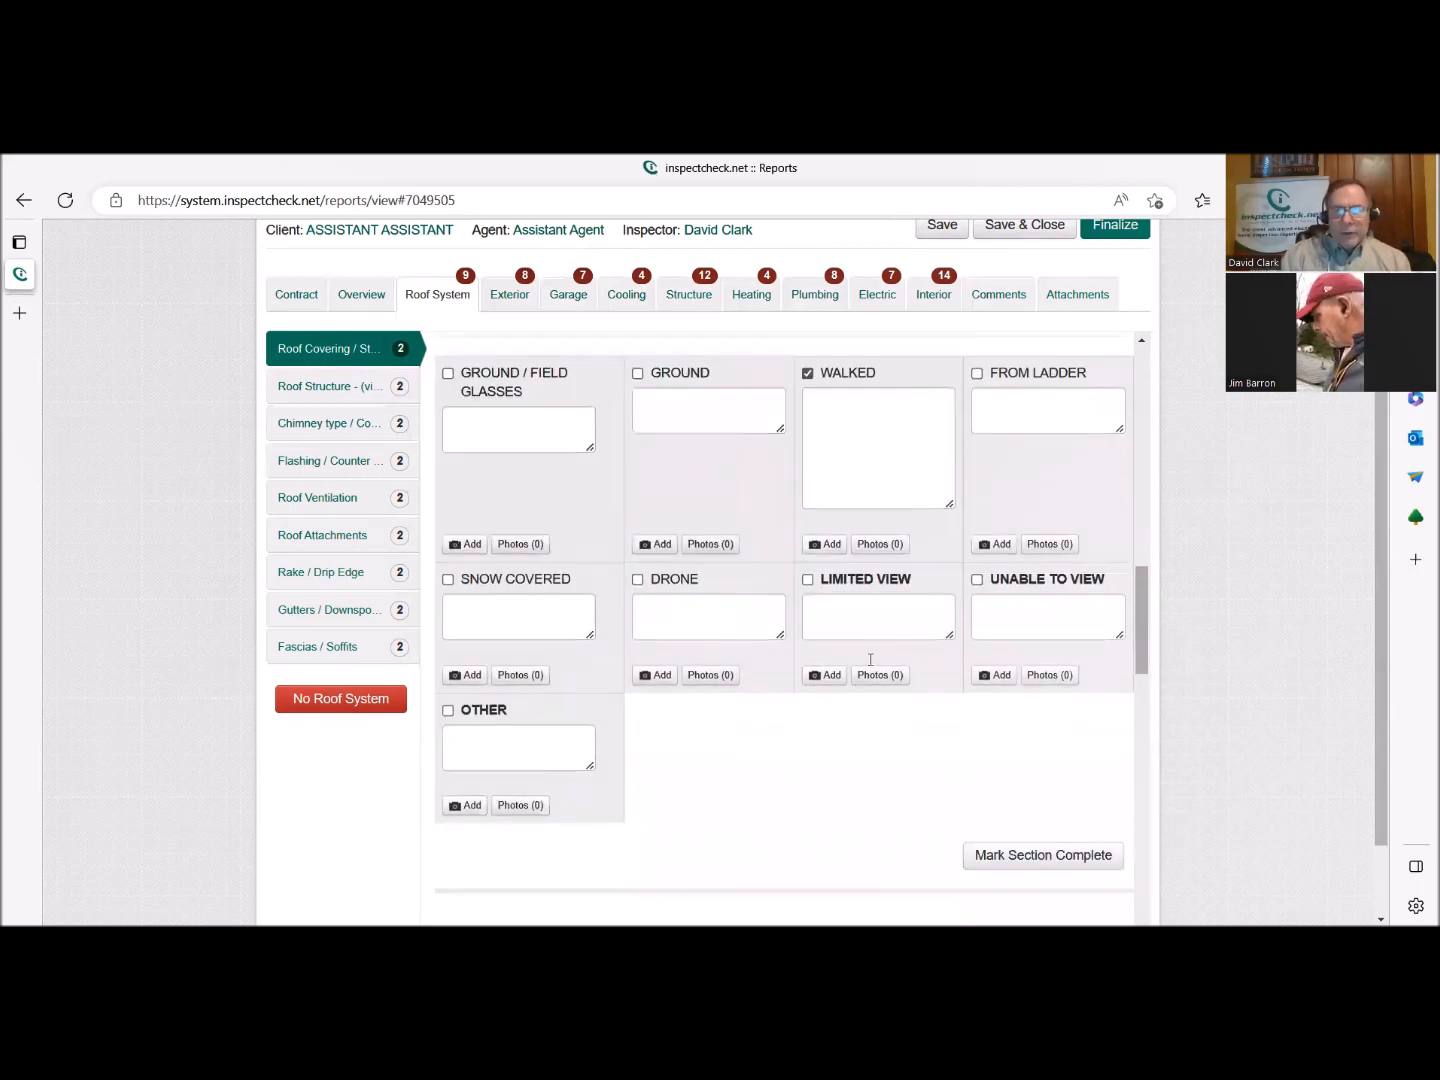
pyautogui.click(991, 579)
# Select Satisfactory / Serviceable under routine maintenance conditions and append ". Most areas - See below" to its comment.
pyautogui.scroll(-2, 816, 675)
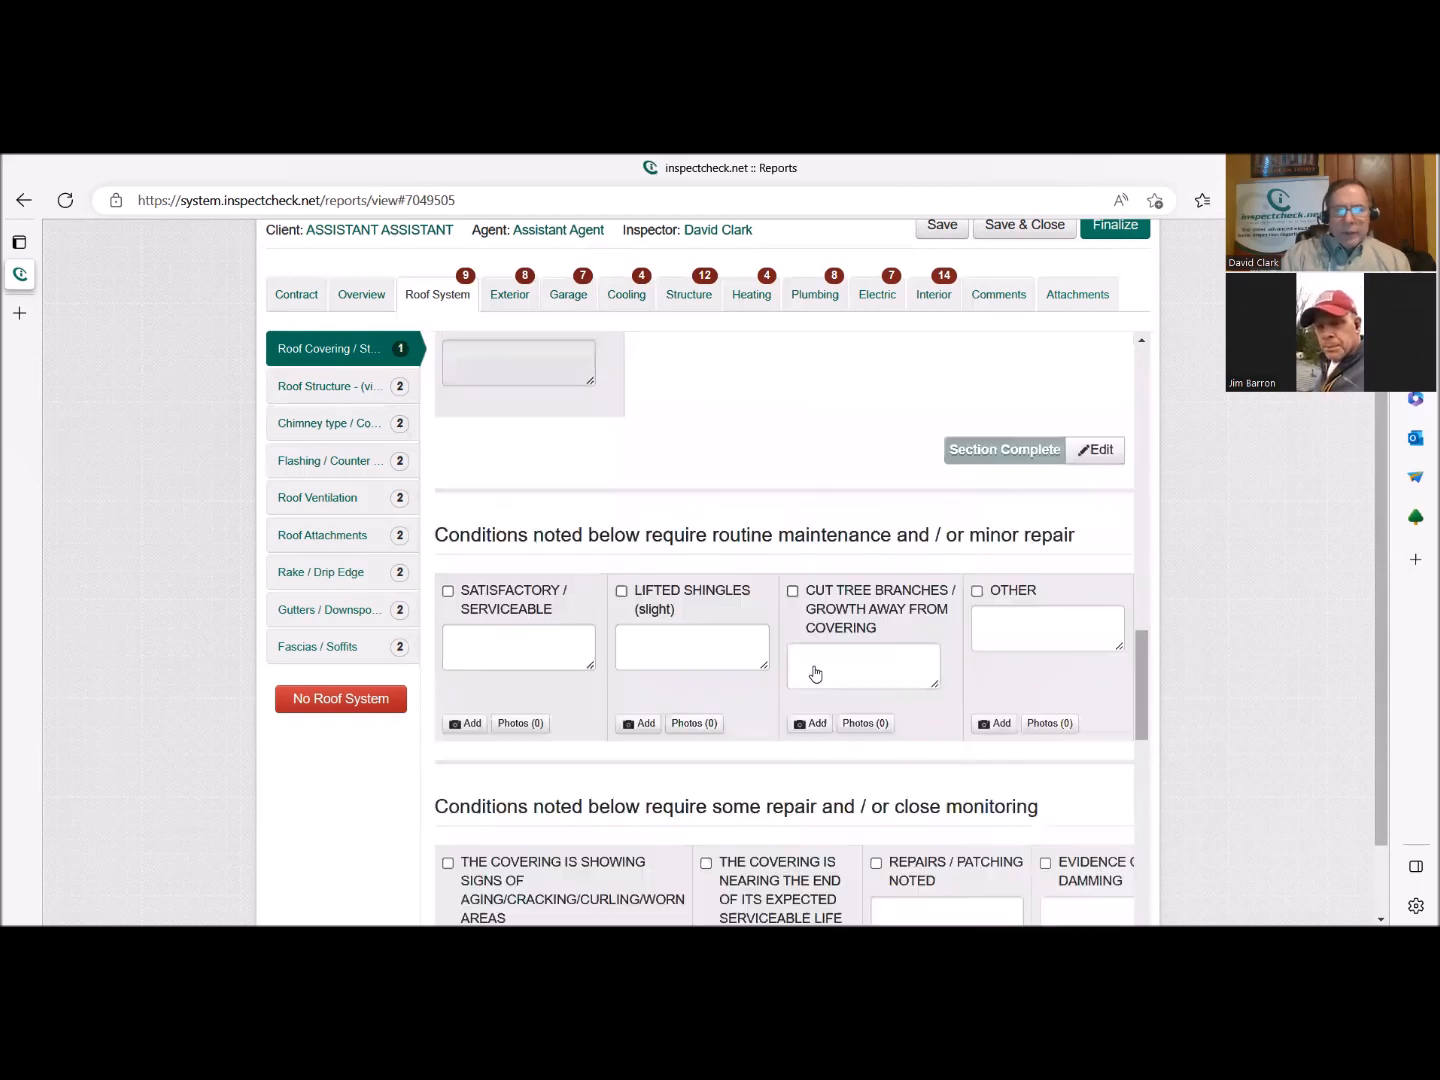
pyautogui.click(530, 505)
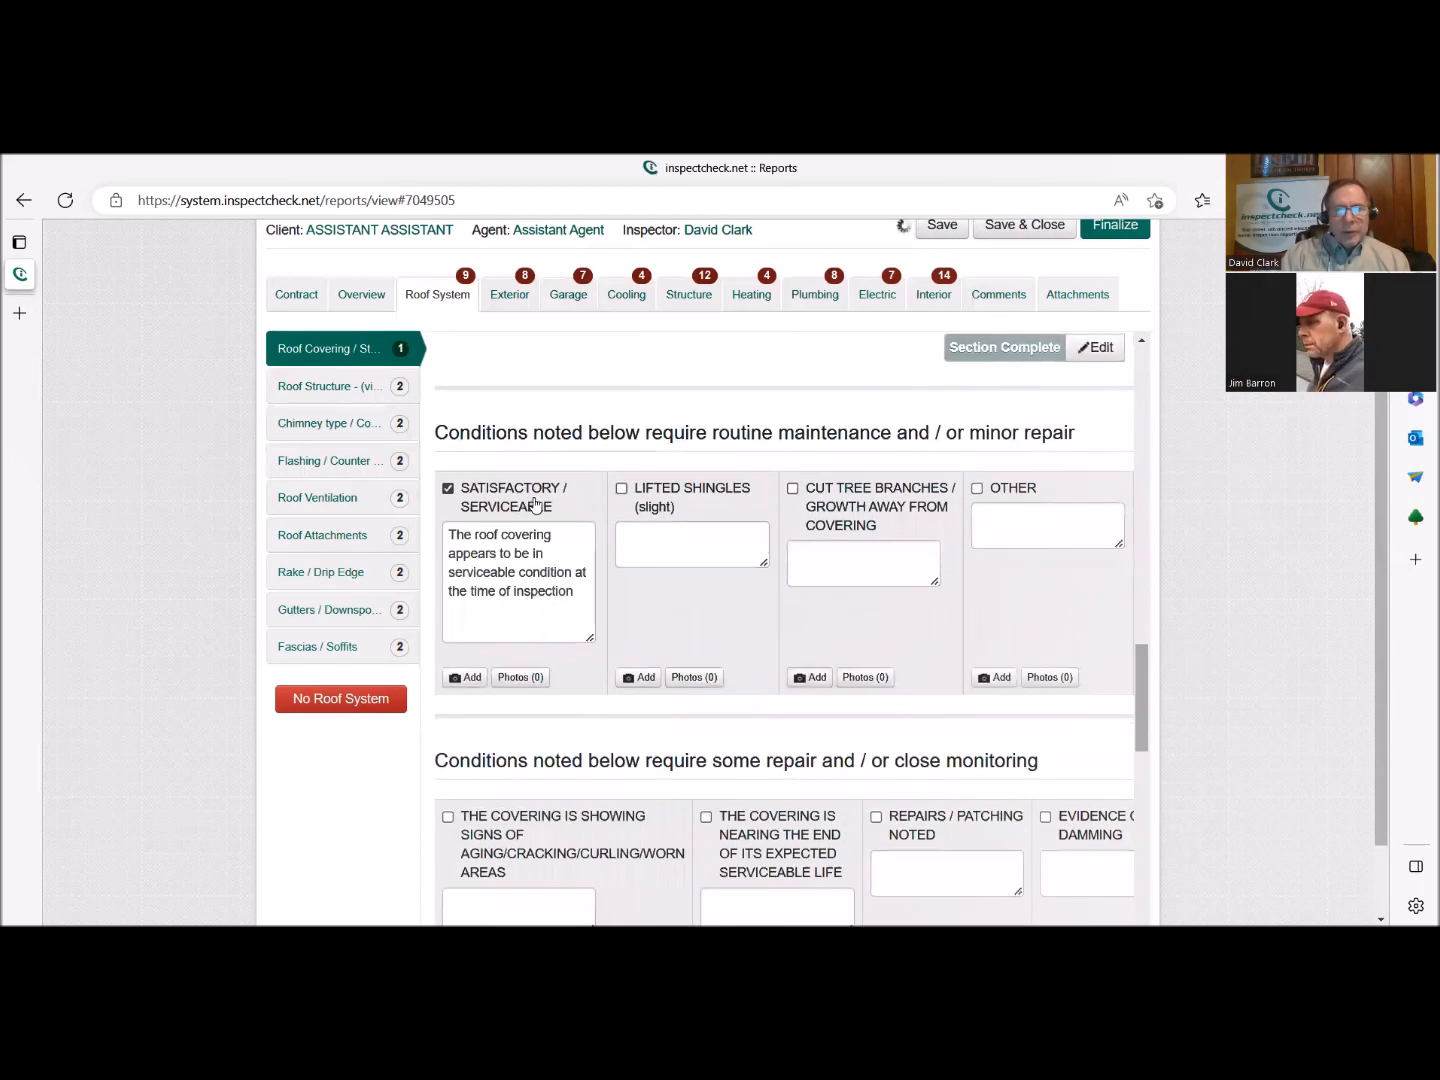
pyautogui.click(575, 589)
pyautogui.write('. Most areads')
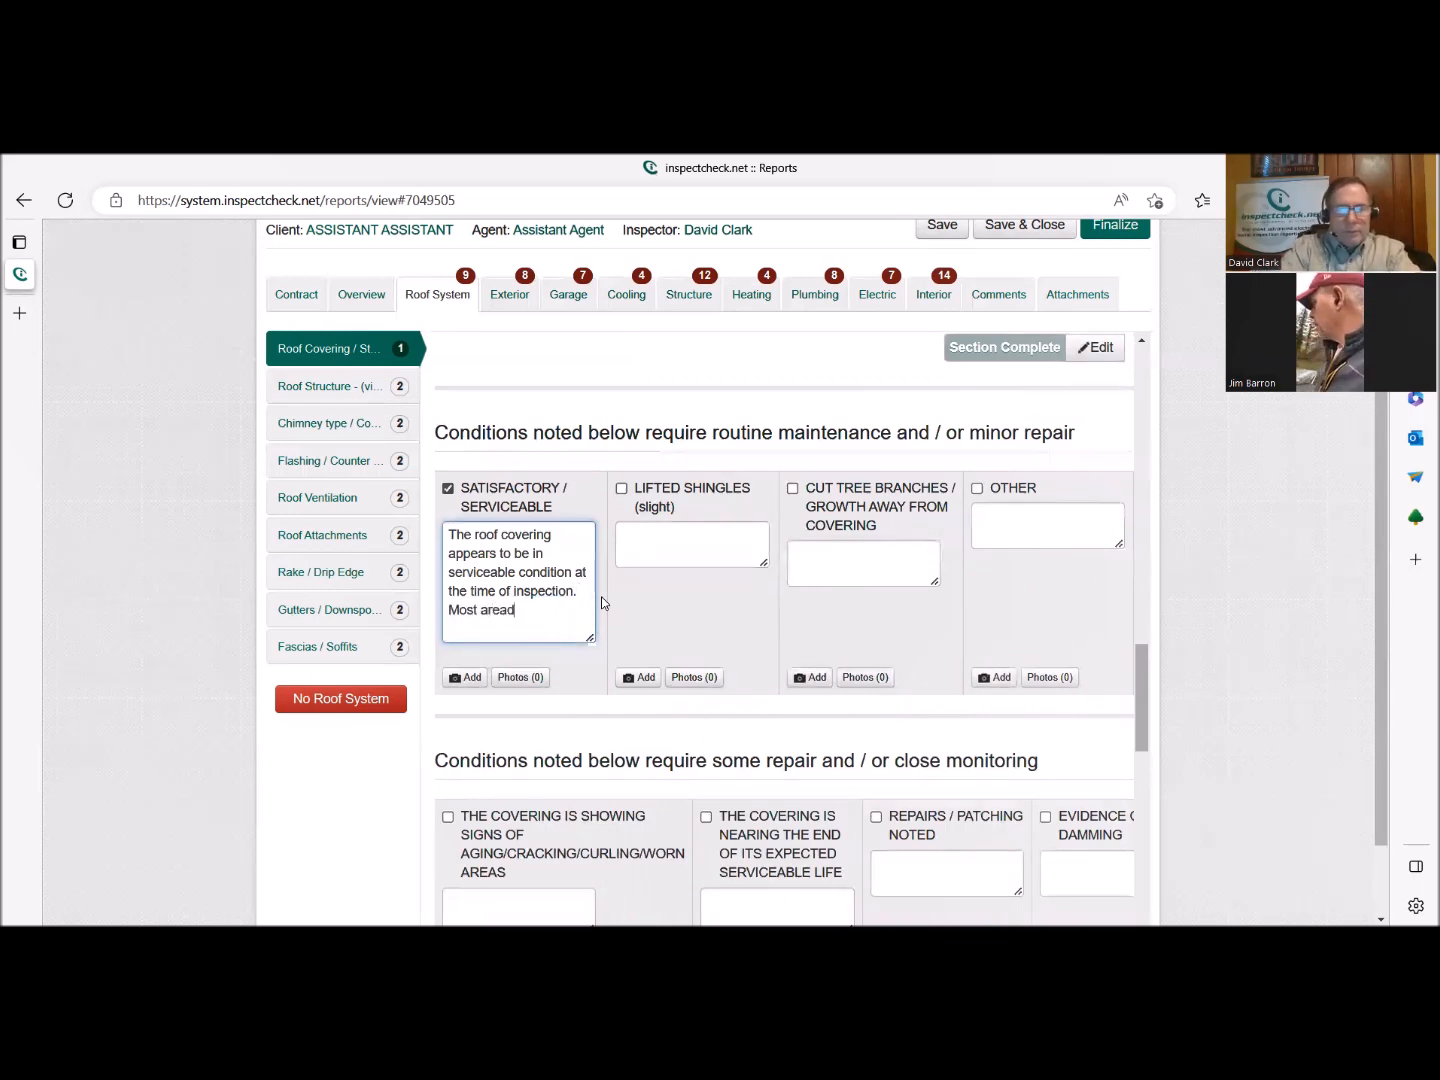
pyautogui.press('BackSpace')
pyautogui.press('BackSpace')
pyautogui.write('s')
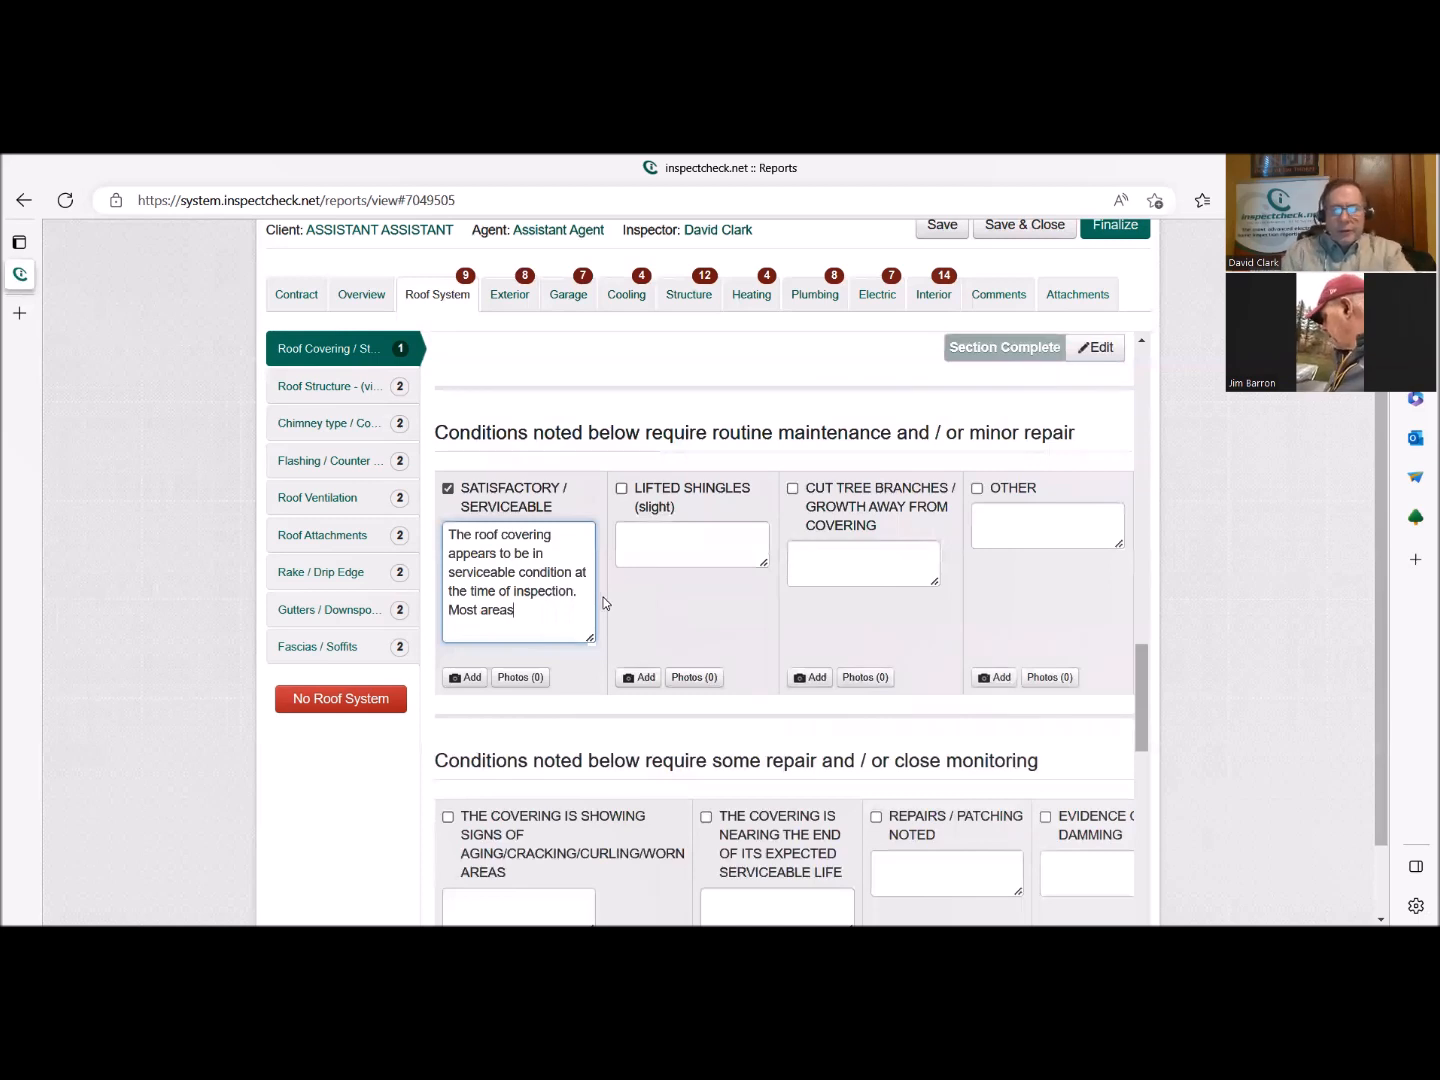
pyautogui.write(' - See ')
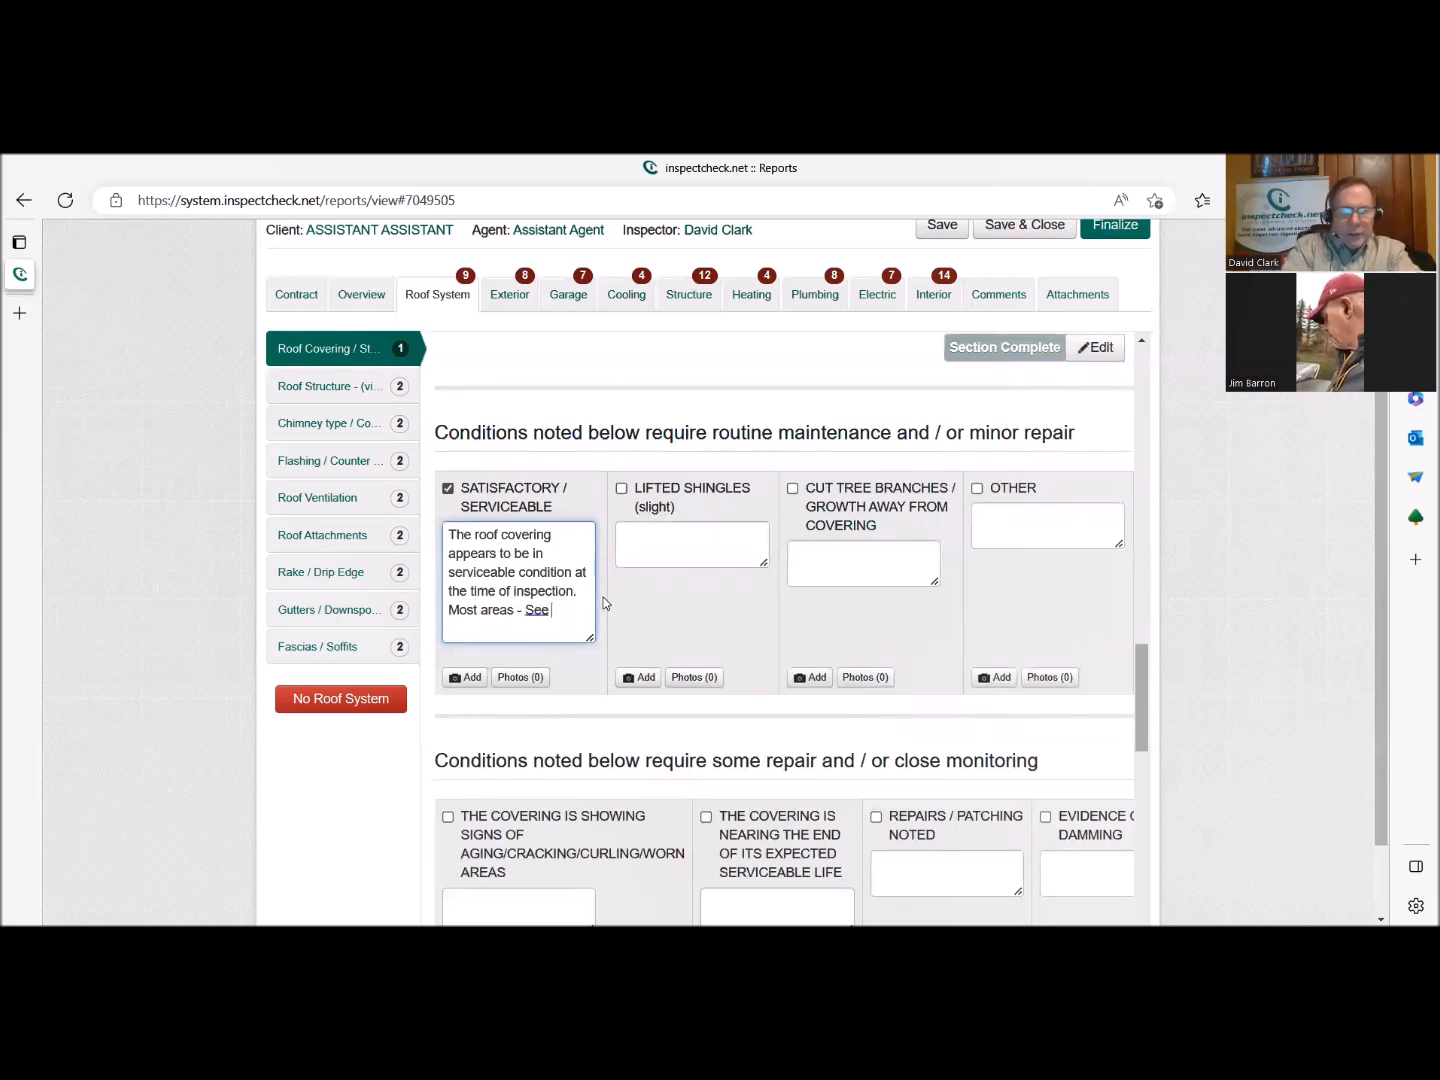
pyautogui.write('below')
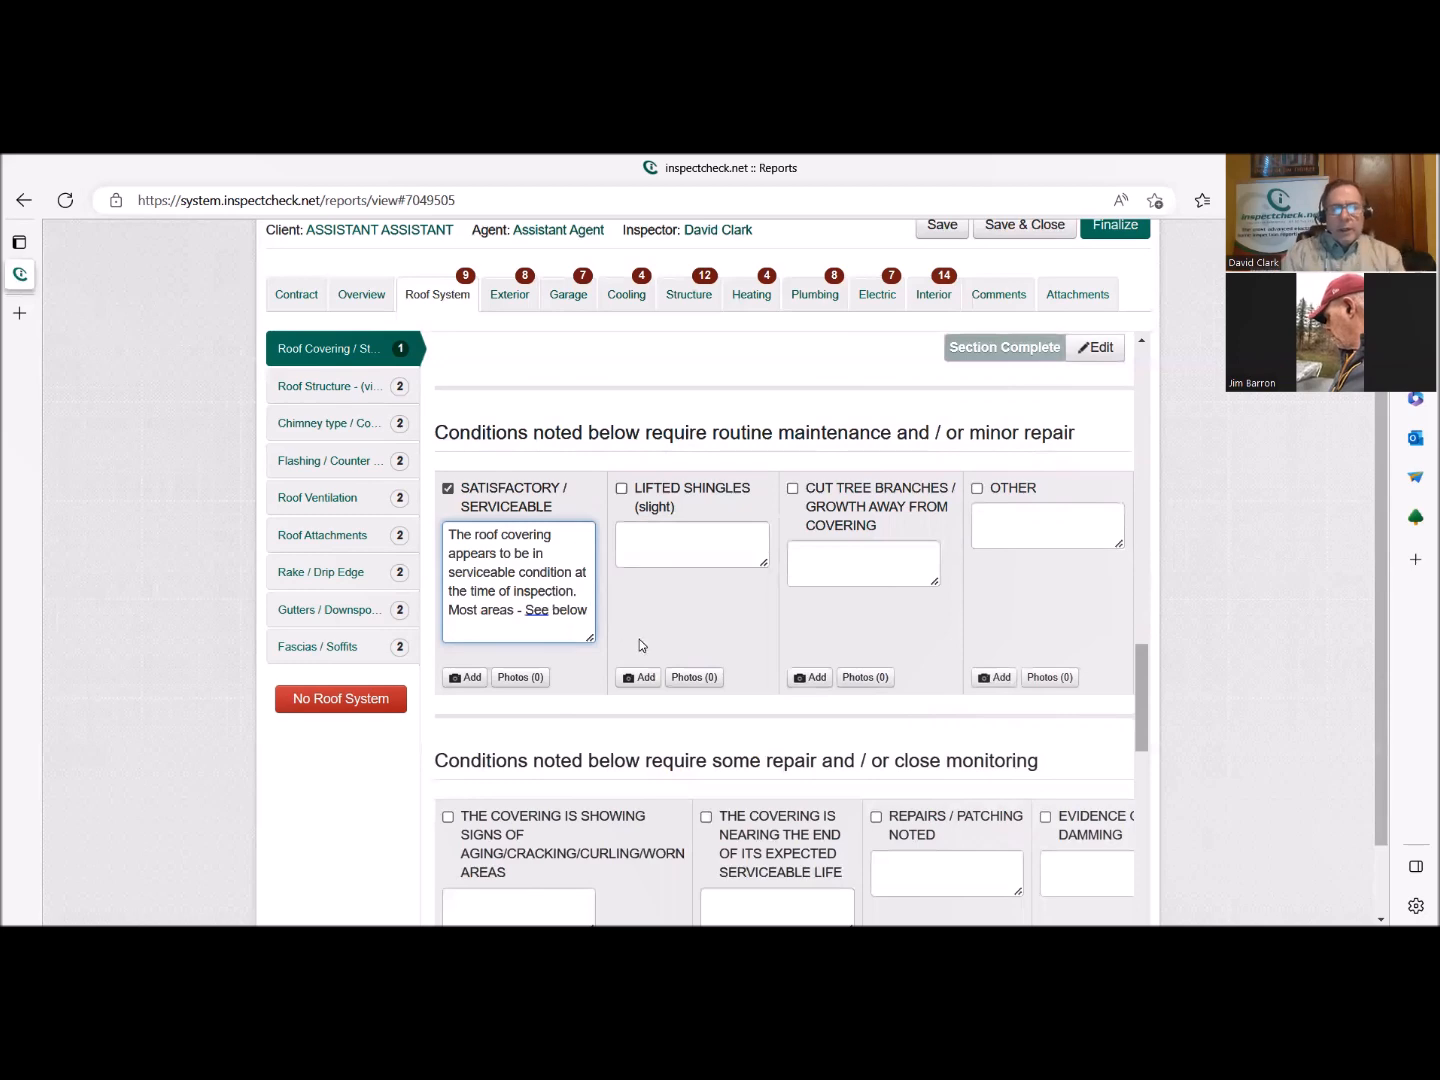
# Select Areas of Covering Are Missing / Loose / Damaged under necessary repair and append "- Ridge Cap" to its comment.
pyautogui.scroll(-3, 639, 641)
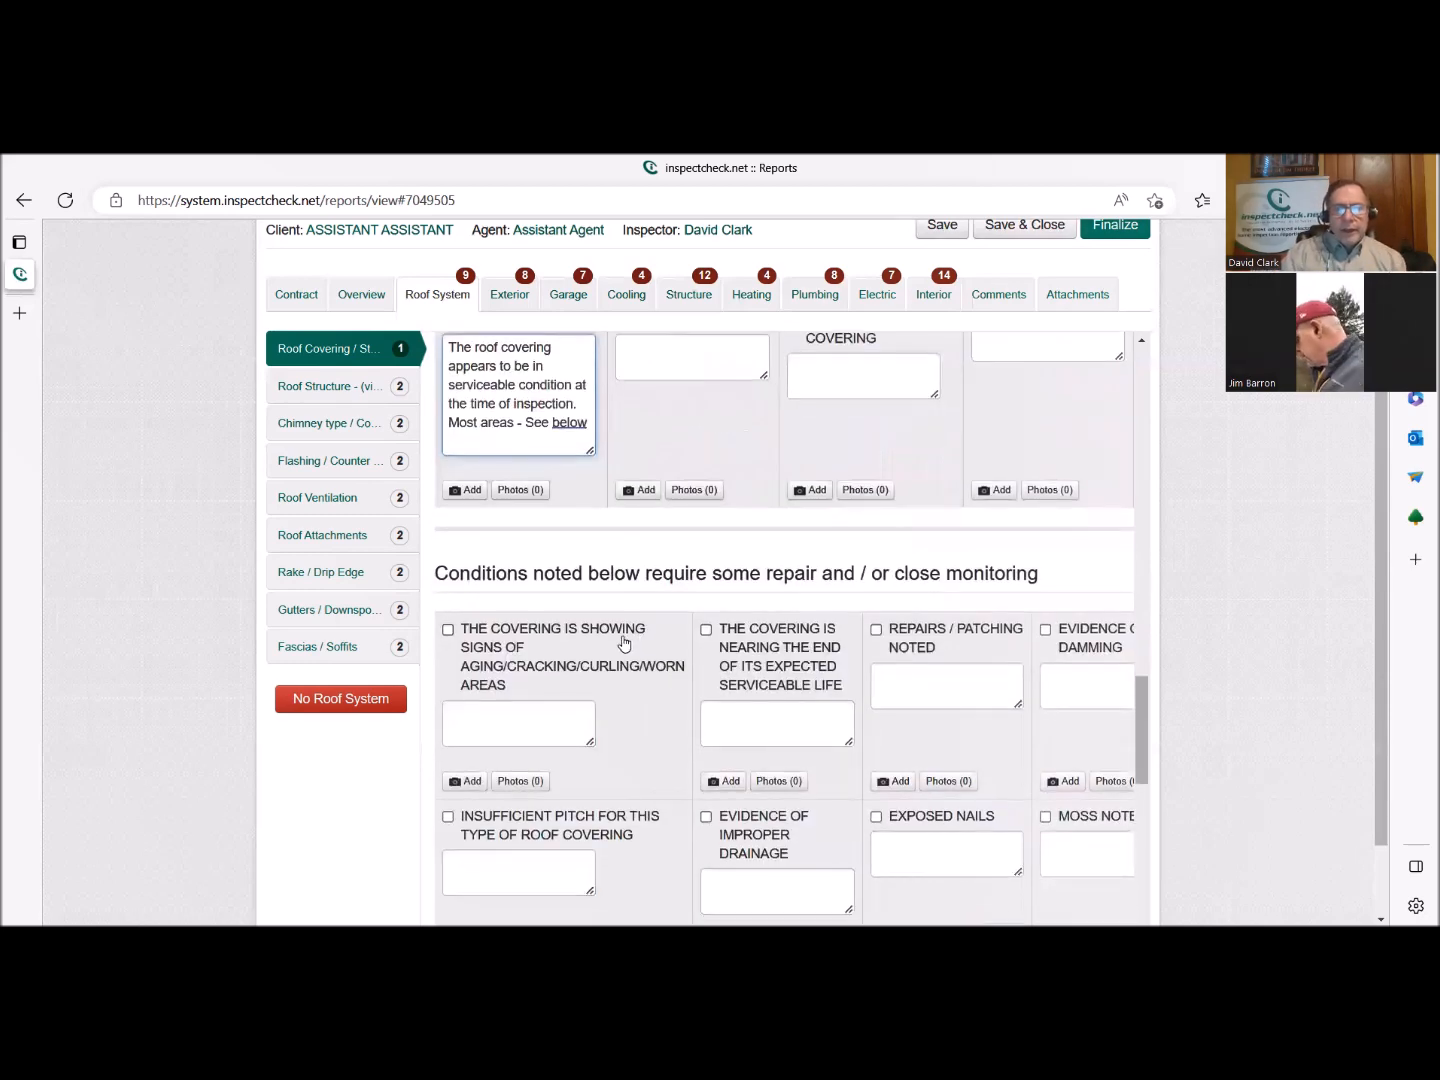
pyautogui.scroll(-3, 625, 644)
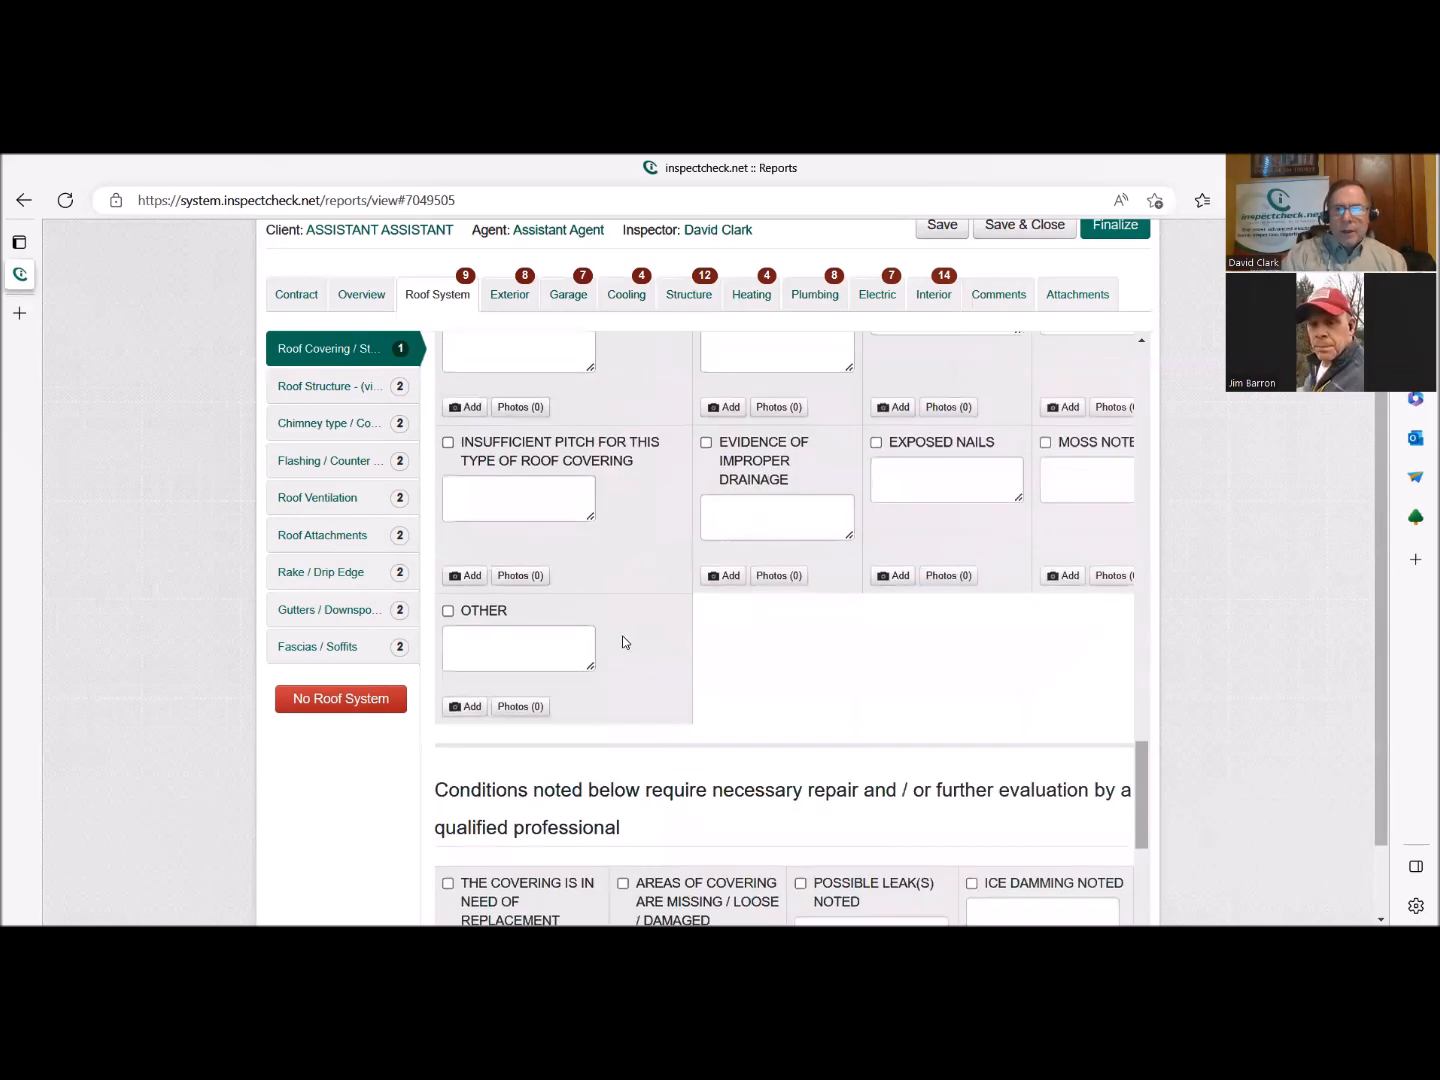
pyautogui.scroll(-4, 612, 634)
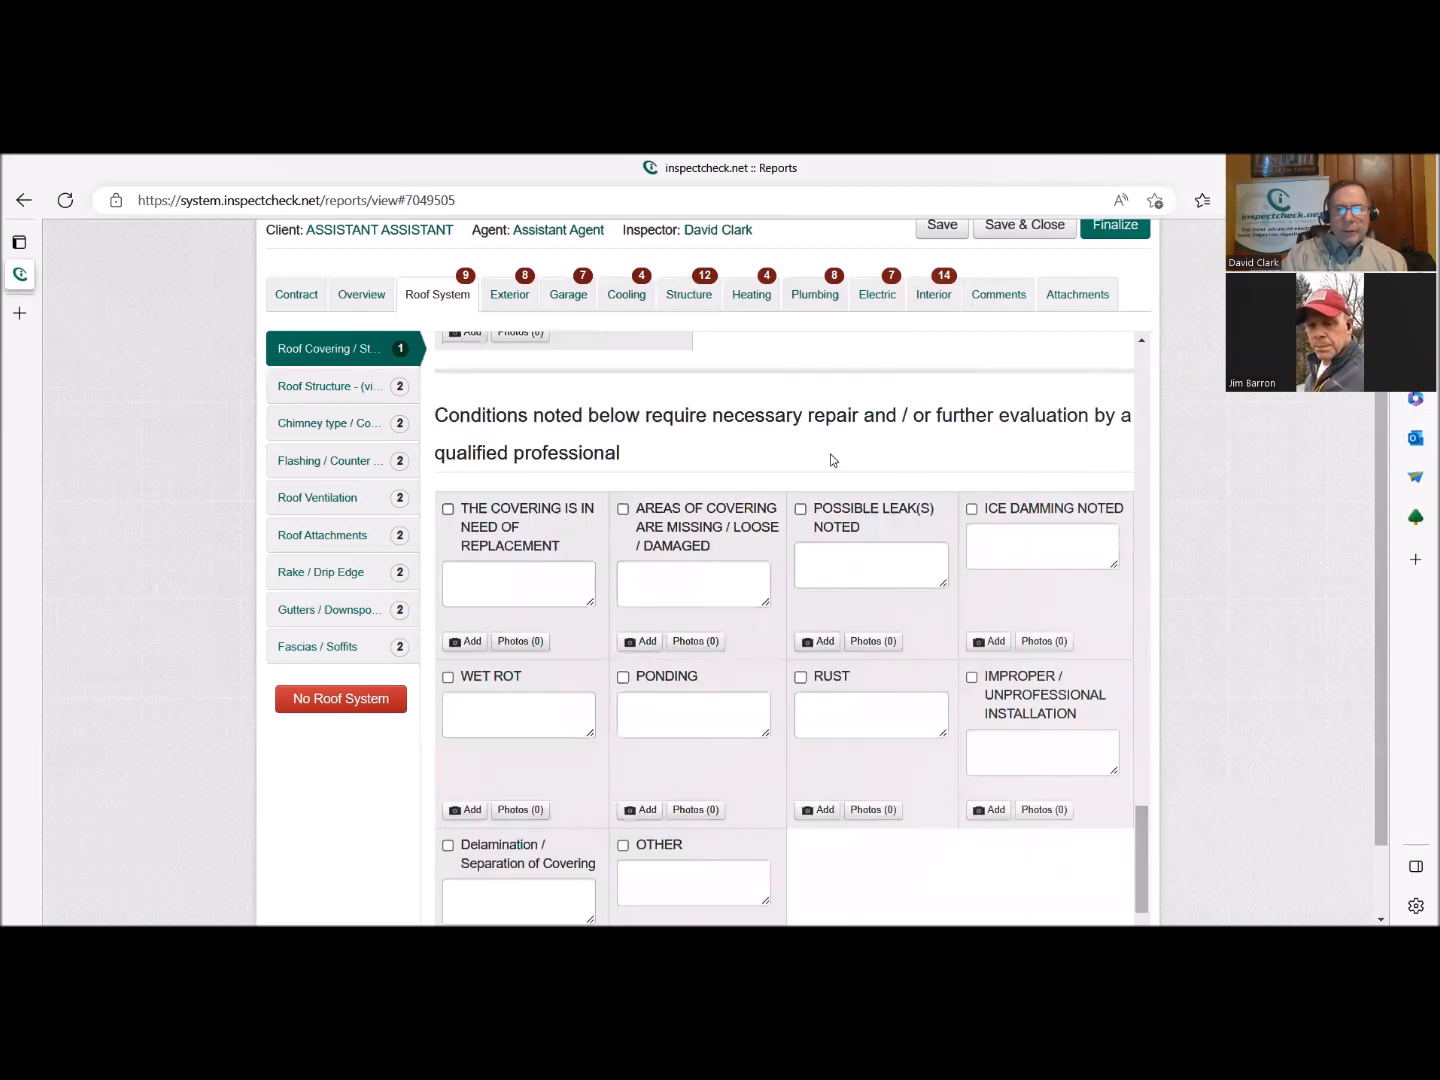
pyautogui.click(713, 520)
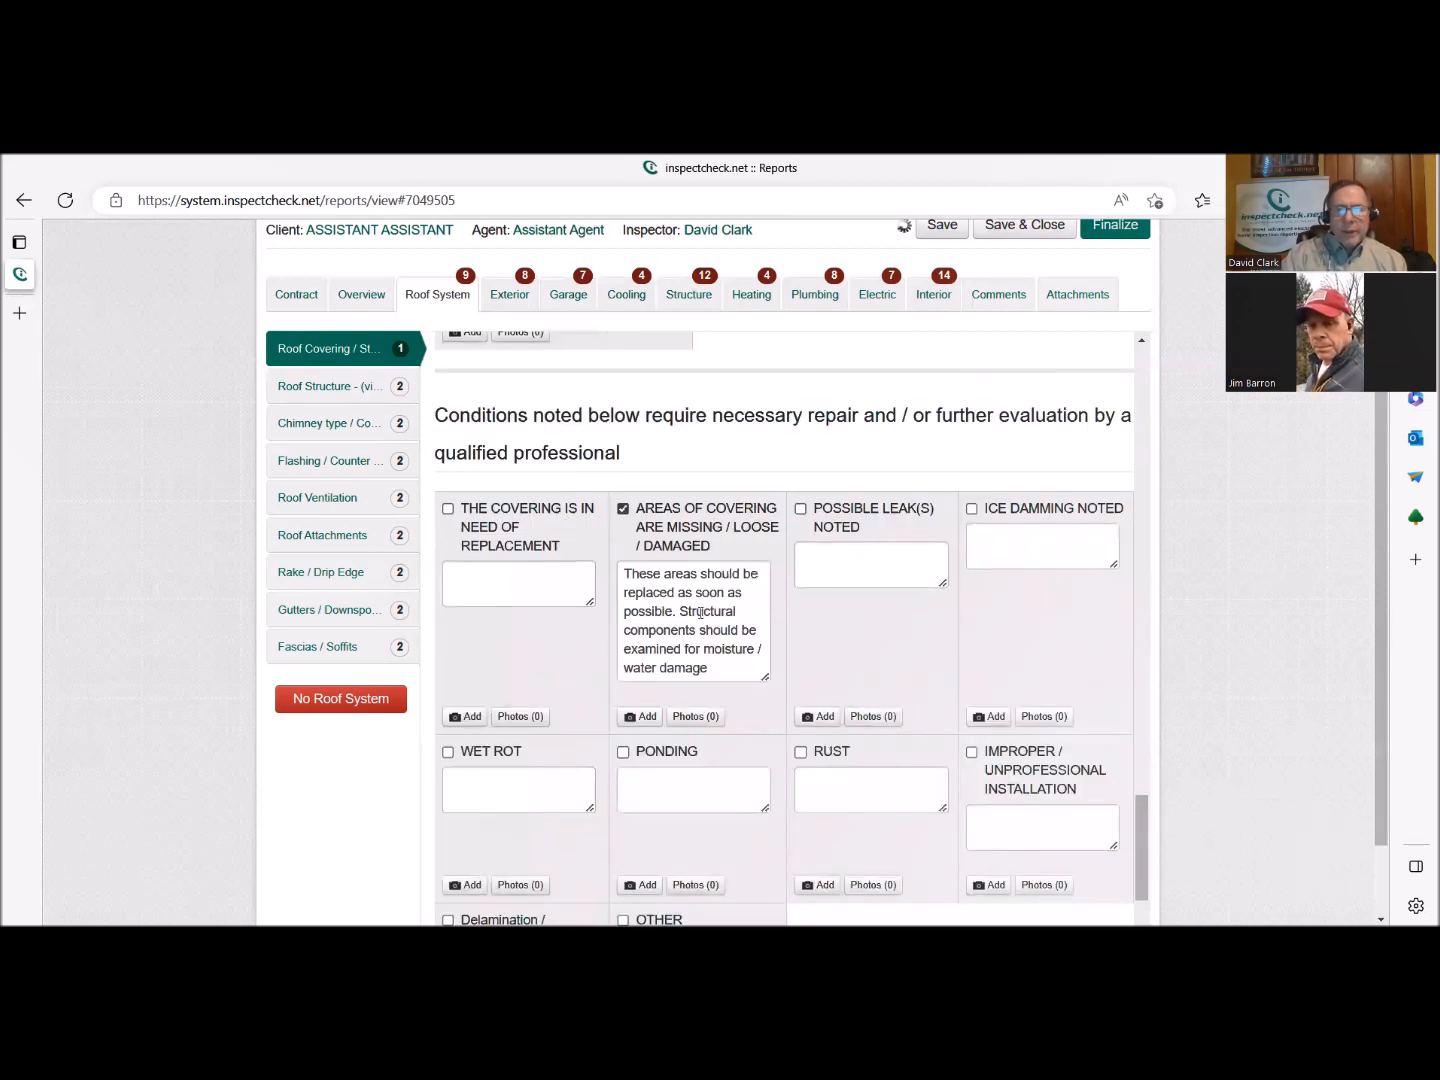
pyautogui.click(751, 662)
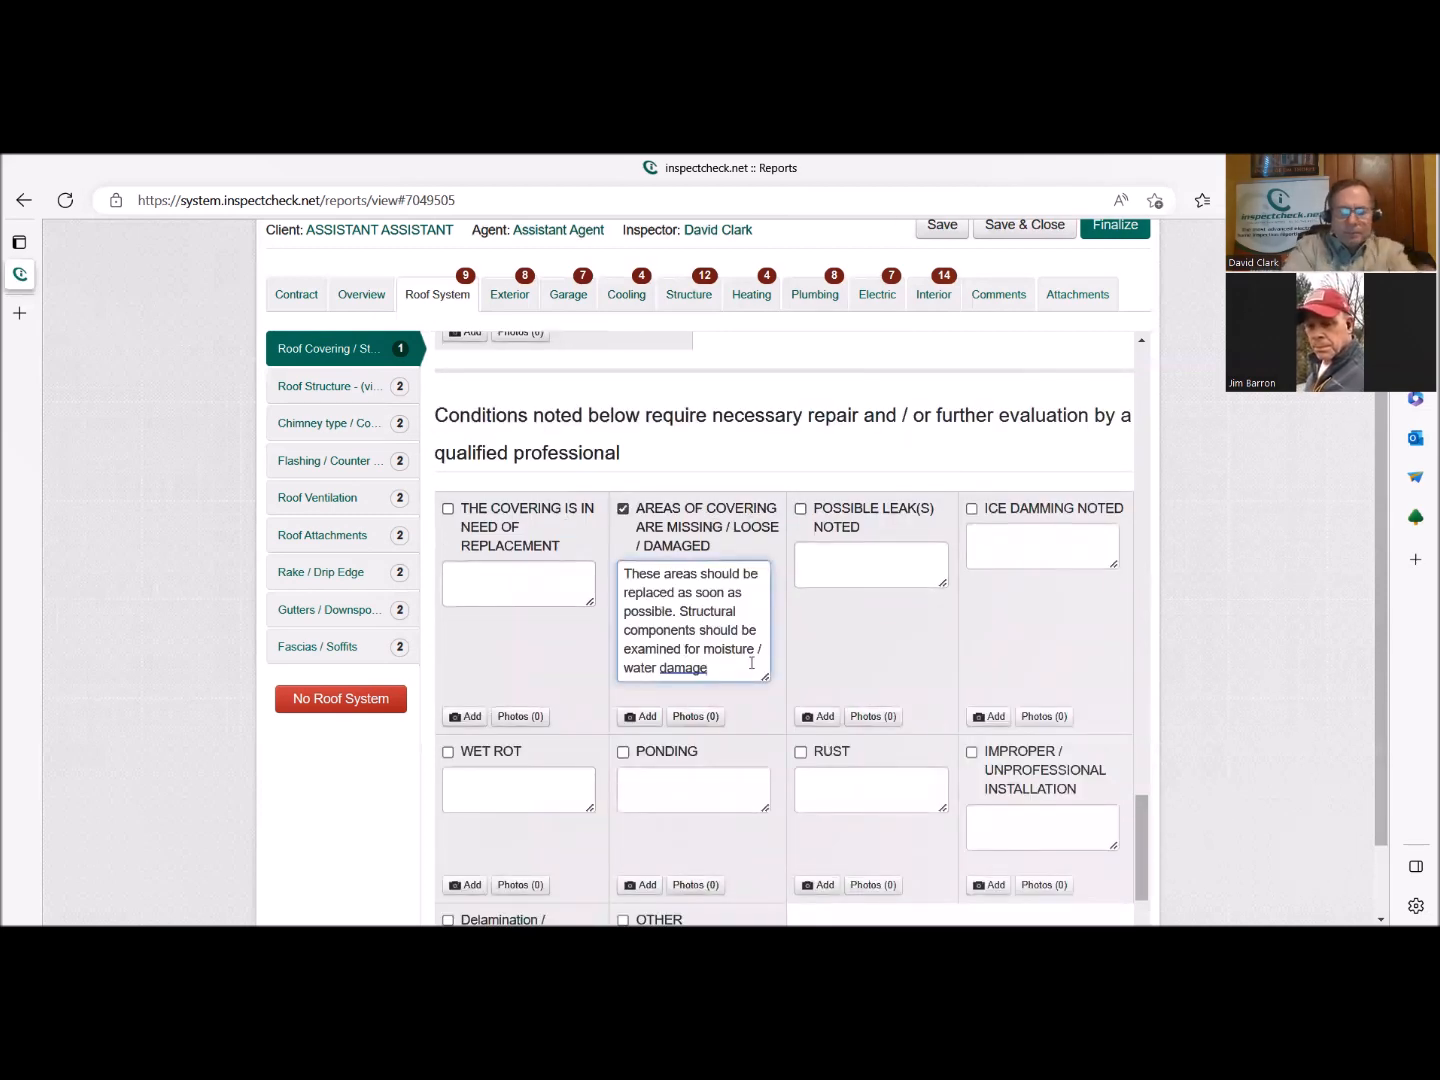
pyautogui.write('R')
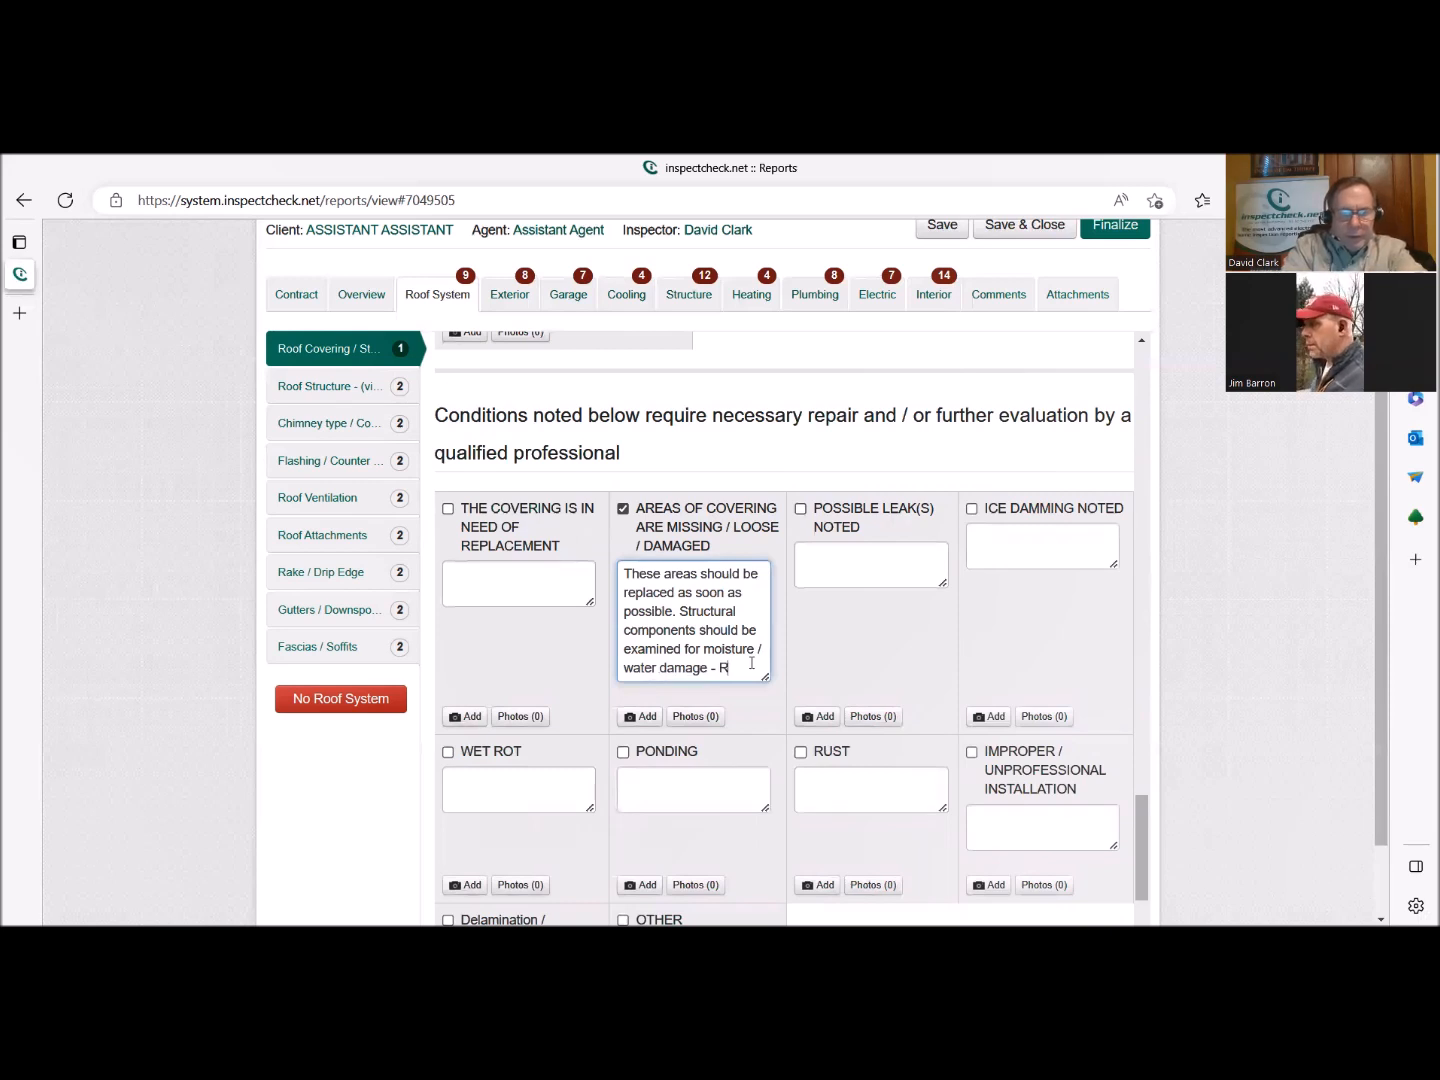
pyautogui.write('idge Cap')
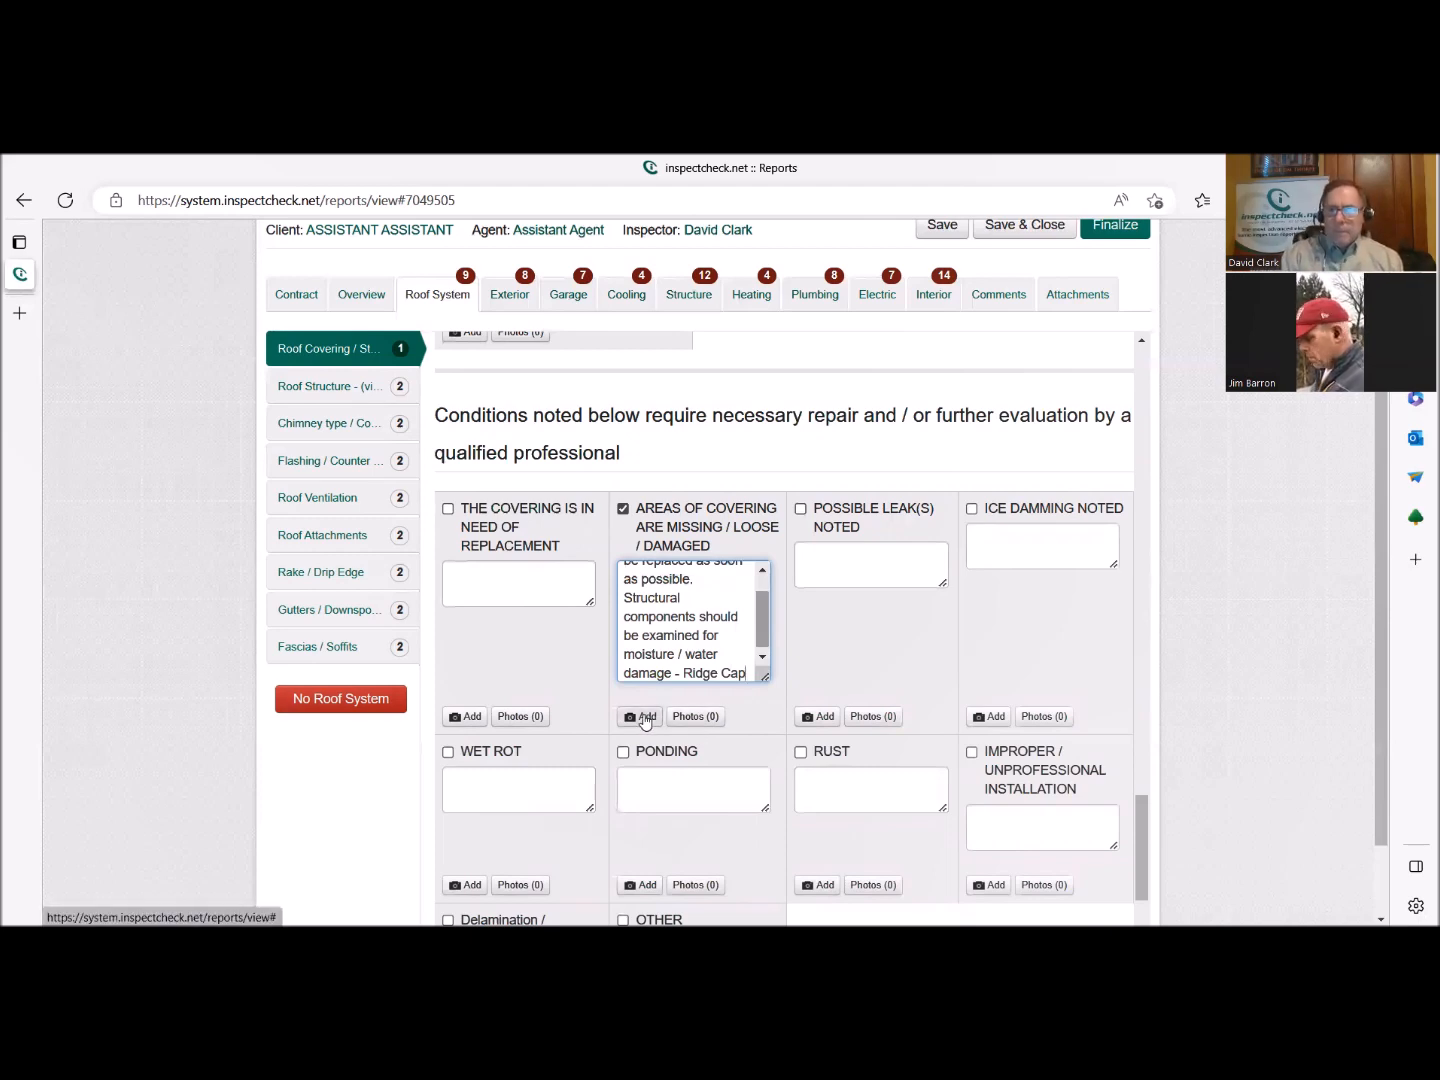
pyautogui.click(643, 717)
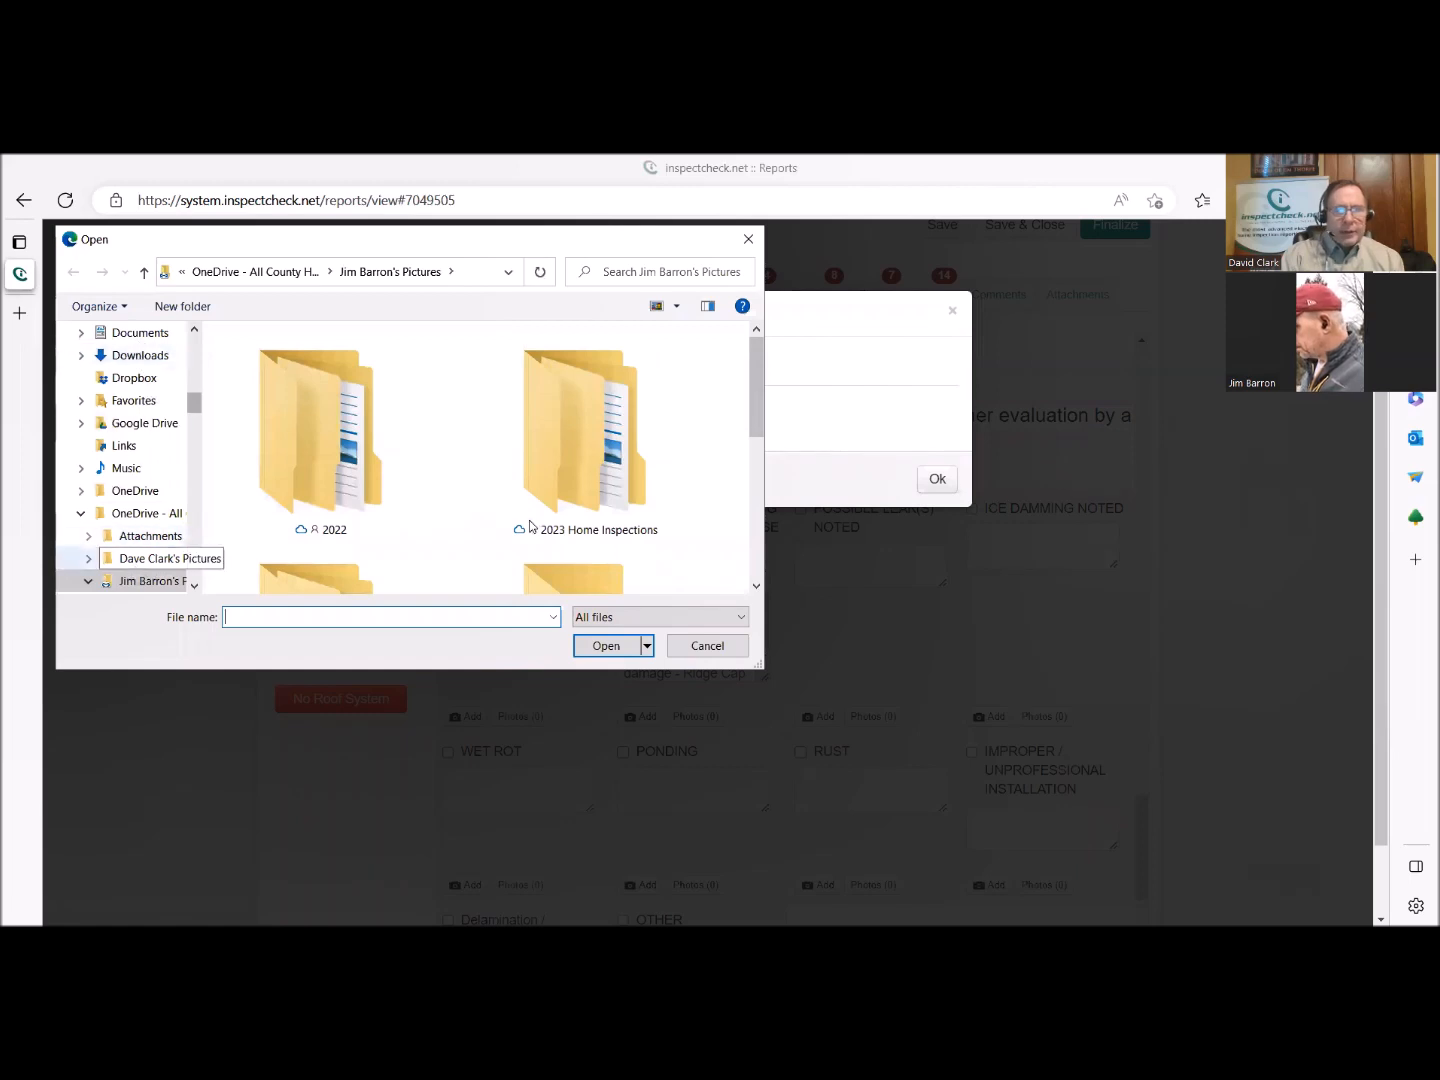
pyautogui.scroll(-3, 562, 532)
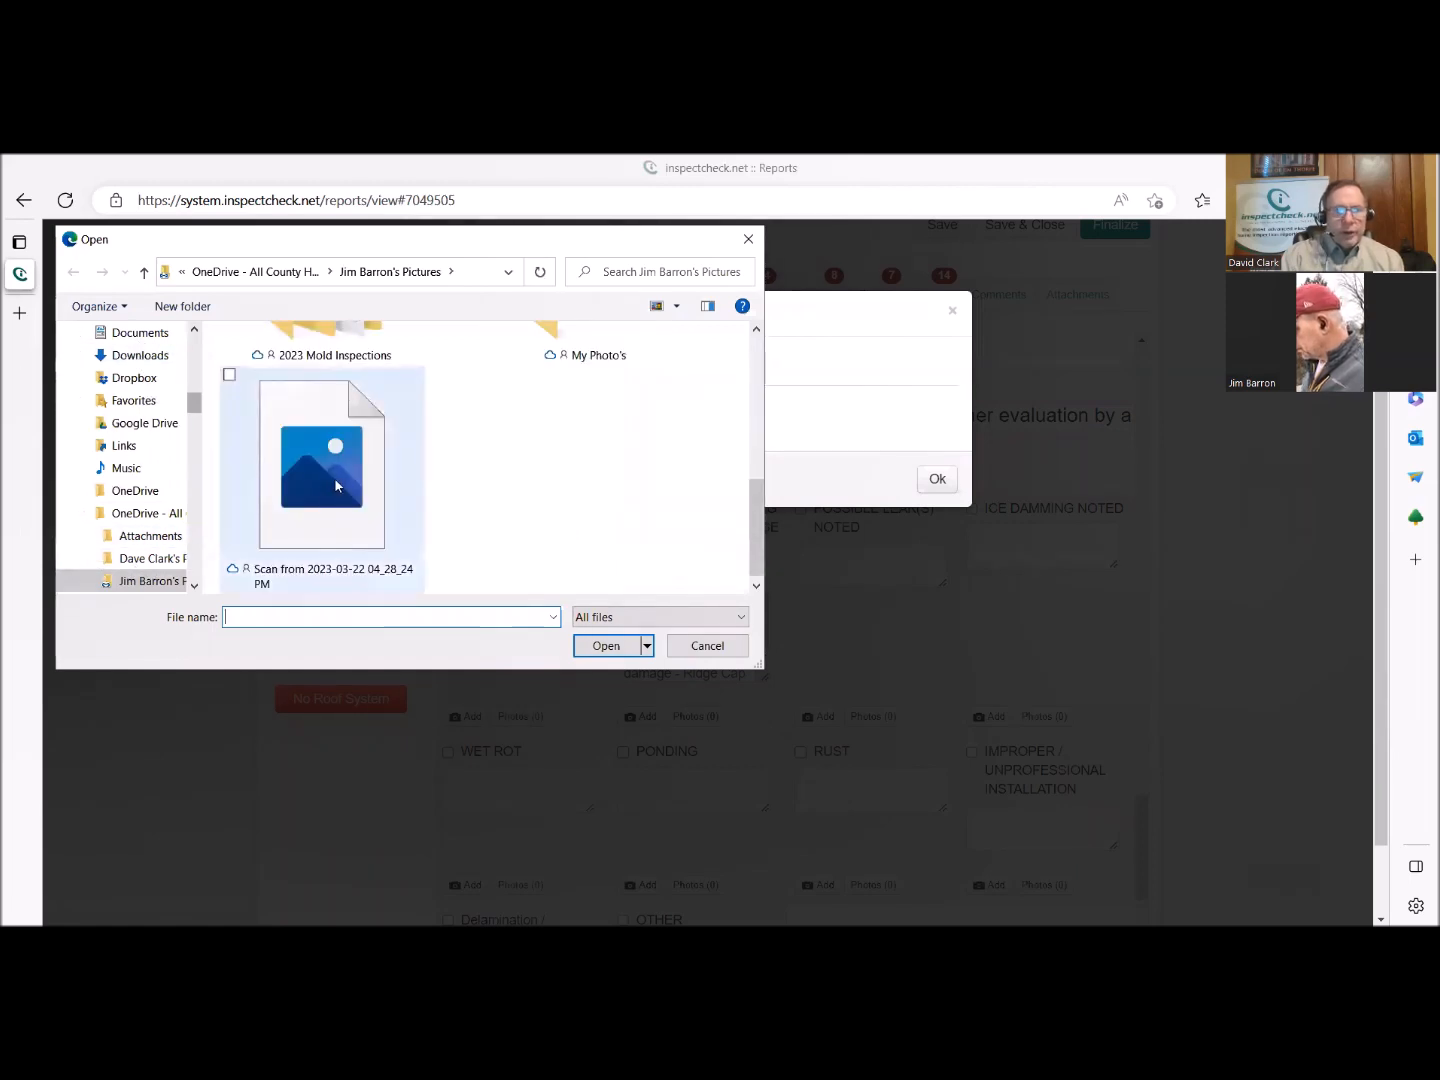
pyautogui.click(418, 478)
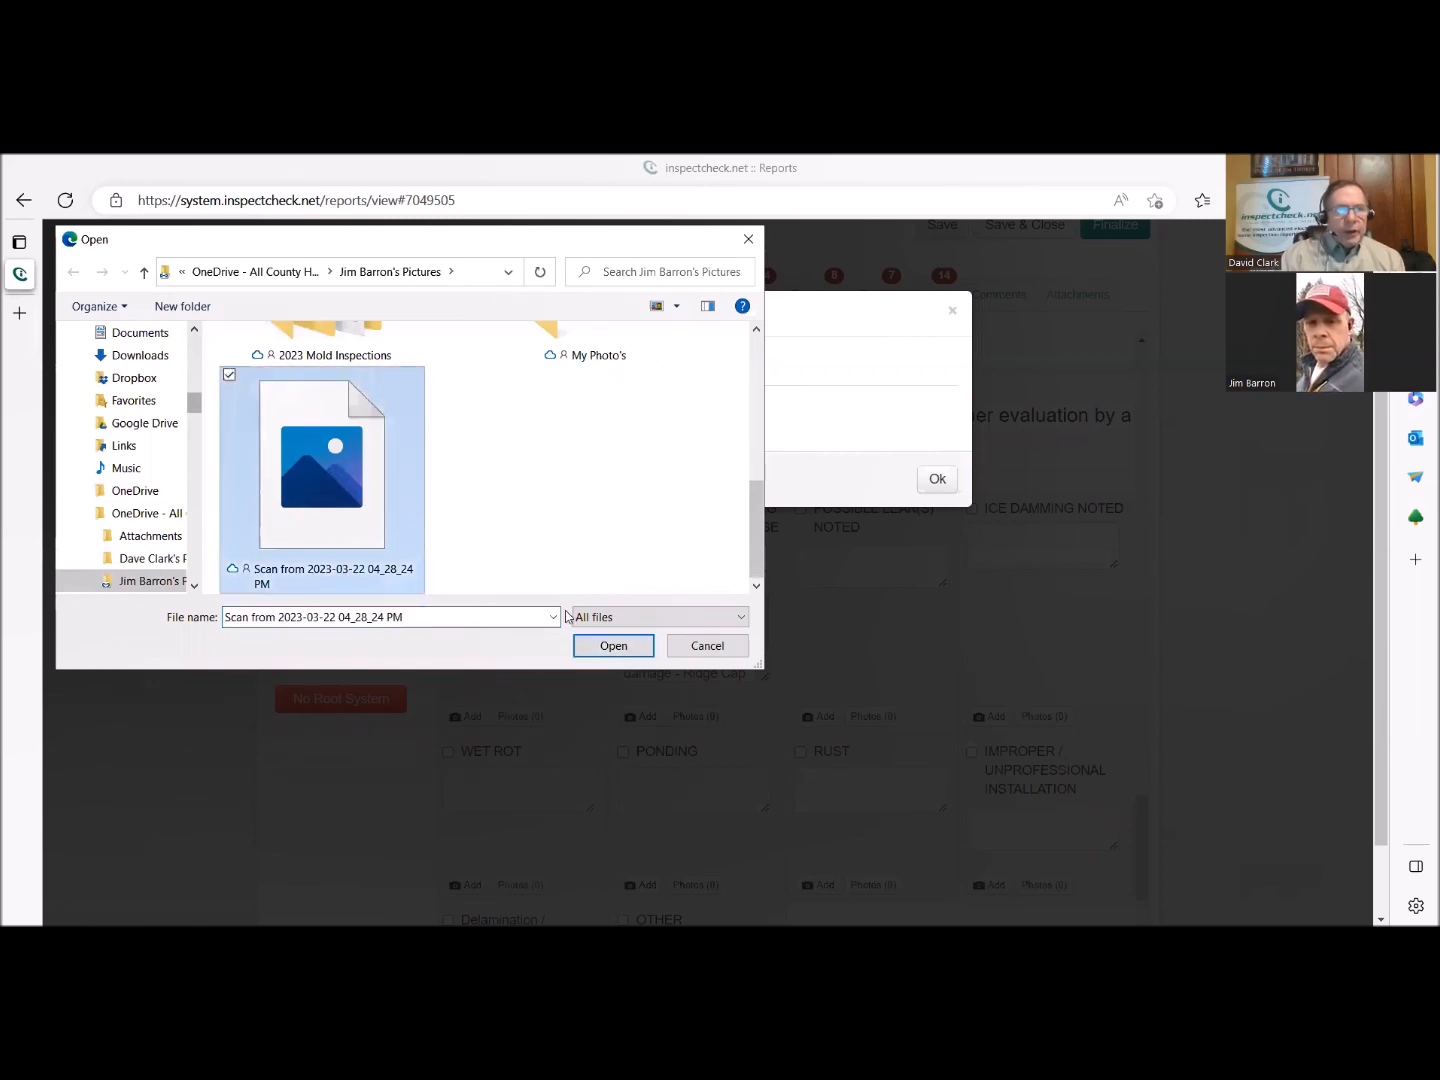
pyautogui.click(678, 307)
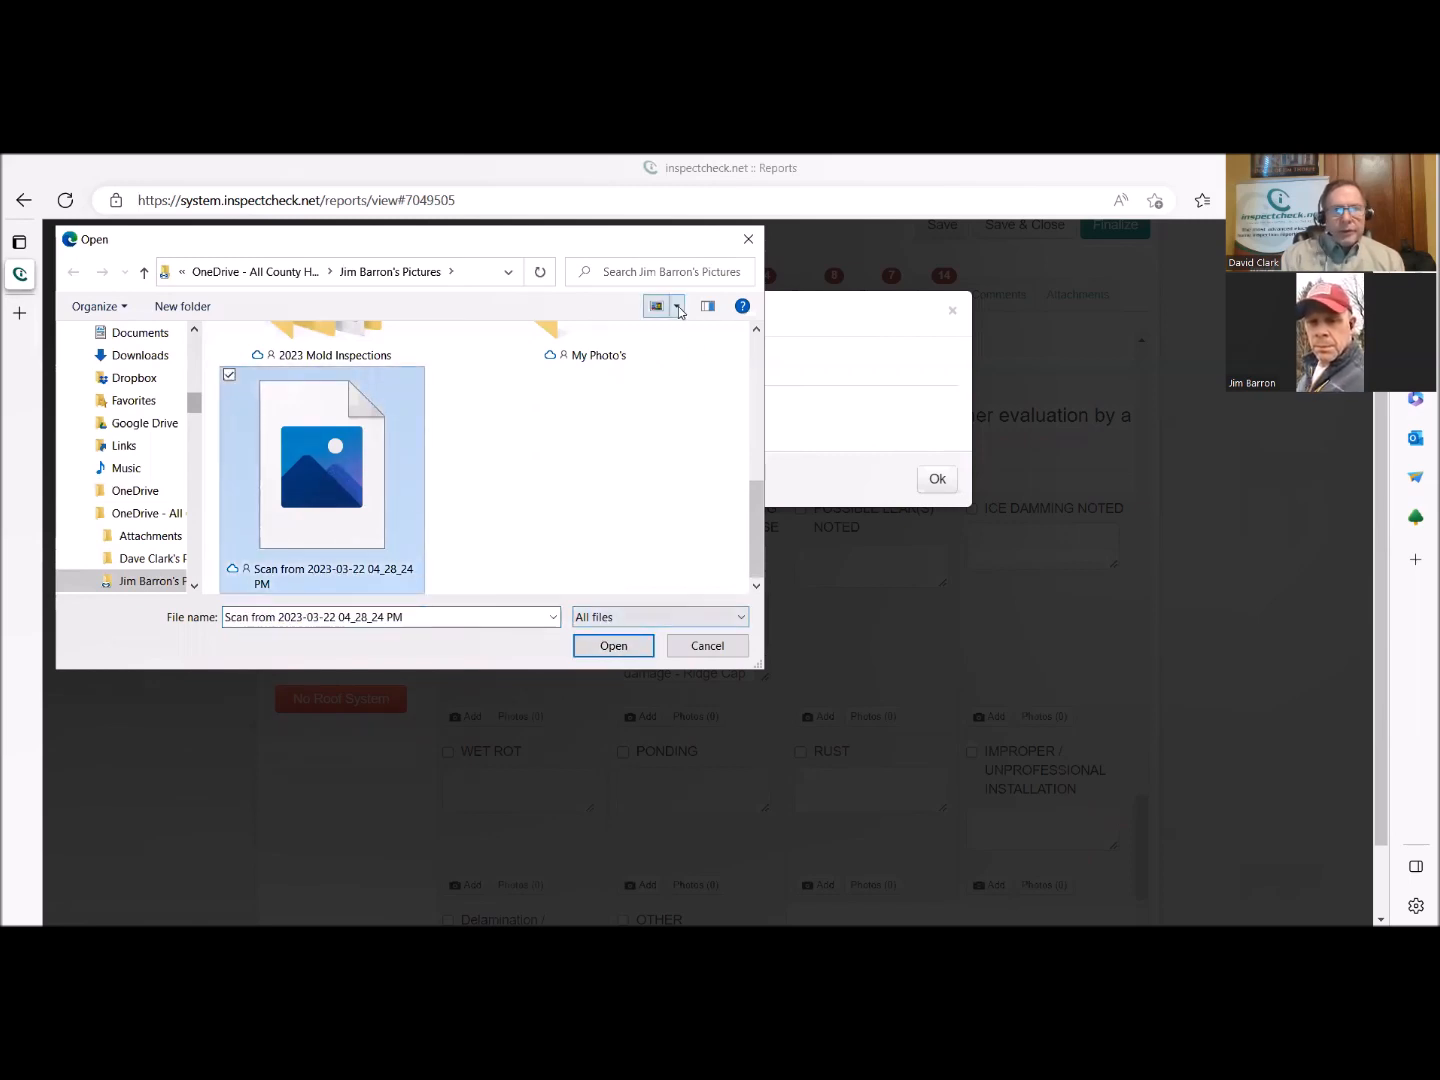
pyautogui.click(740, 368)
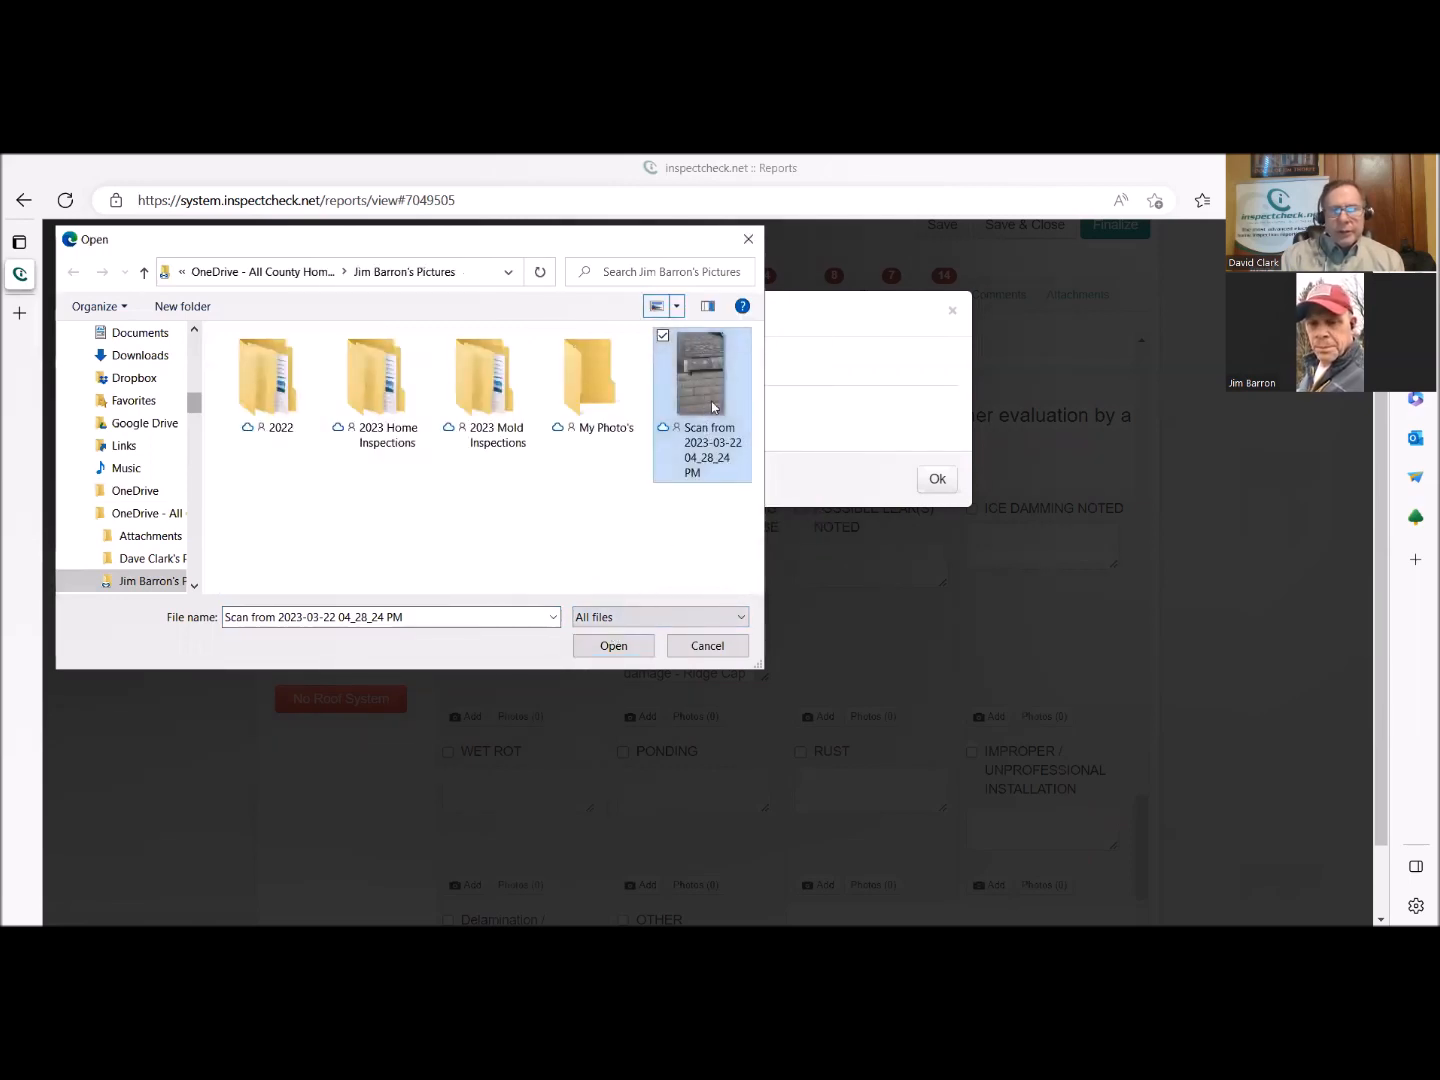
pyautogui.click(616, 646)
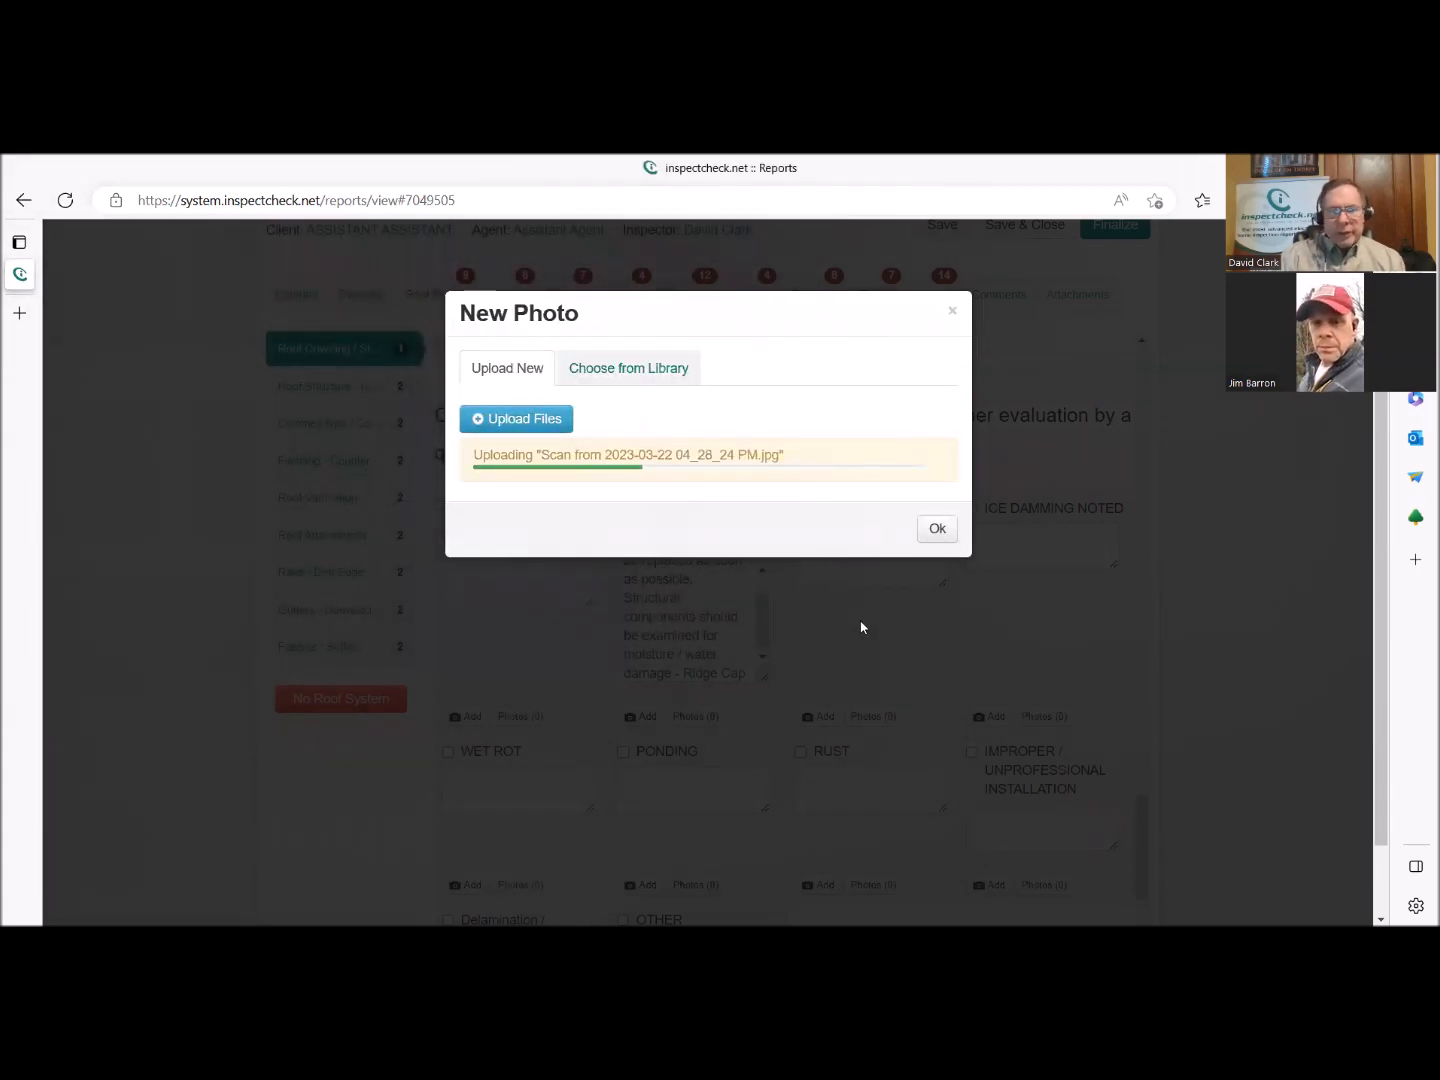
pyautogui.click(937, 519)
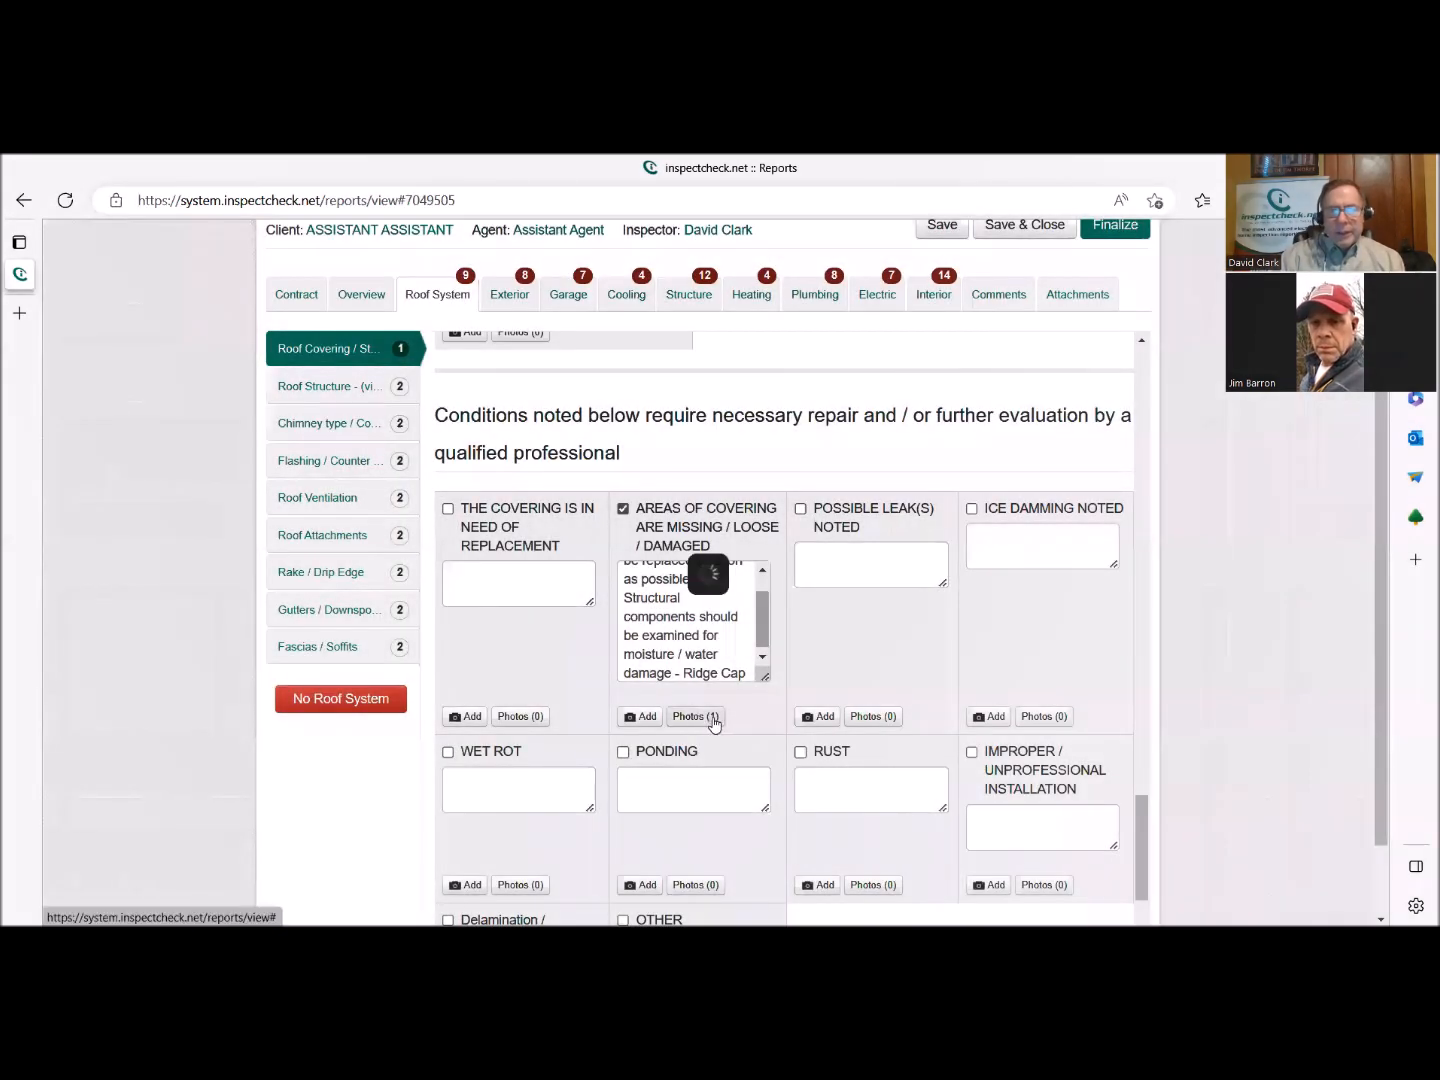
# Open the attached photo for editing, circle the exposed ridge cap area with a yellow ellipse, and save the image.
pyautogui.click(705, 718)
pyautogui.click(706, 373)
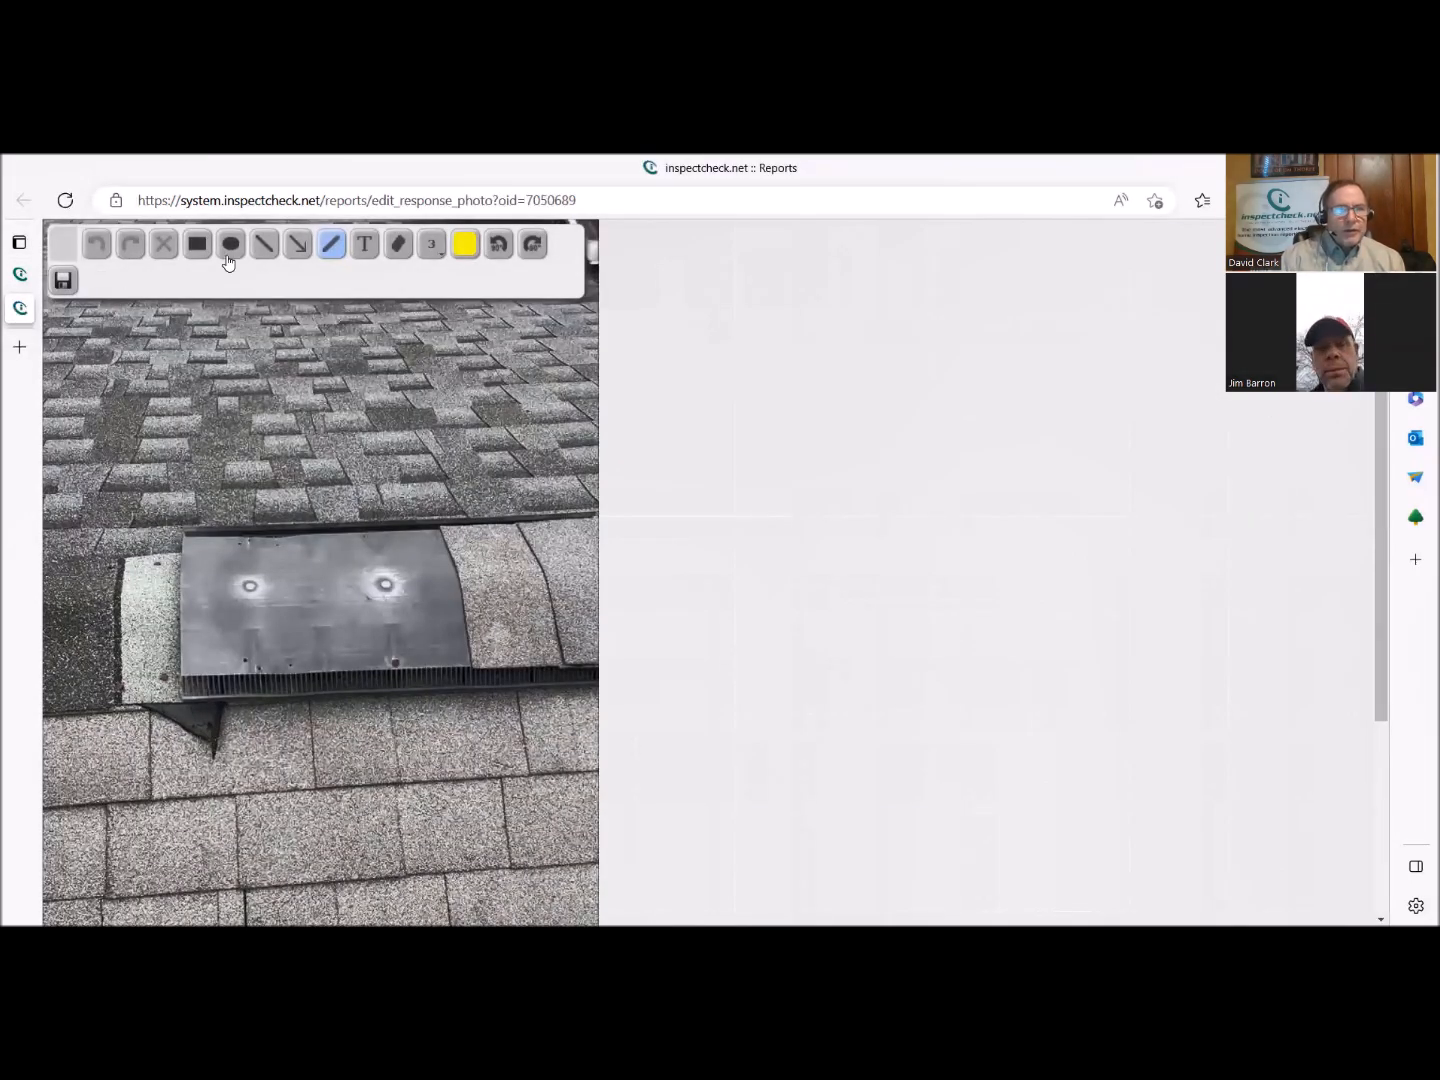
pyautogui.click(230, 245)
pyautogui.moveTo(105, 465); pyautogui.dragTo(535, 752)
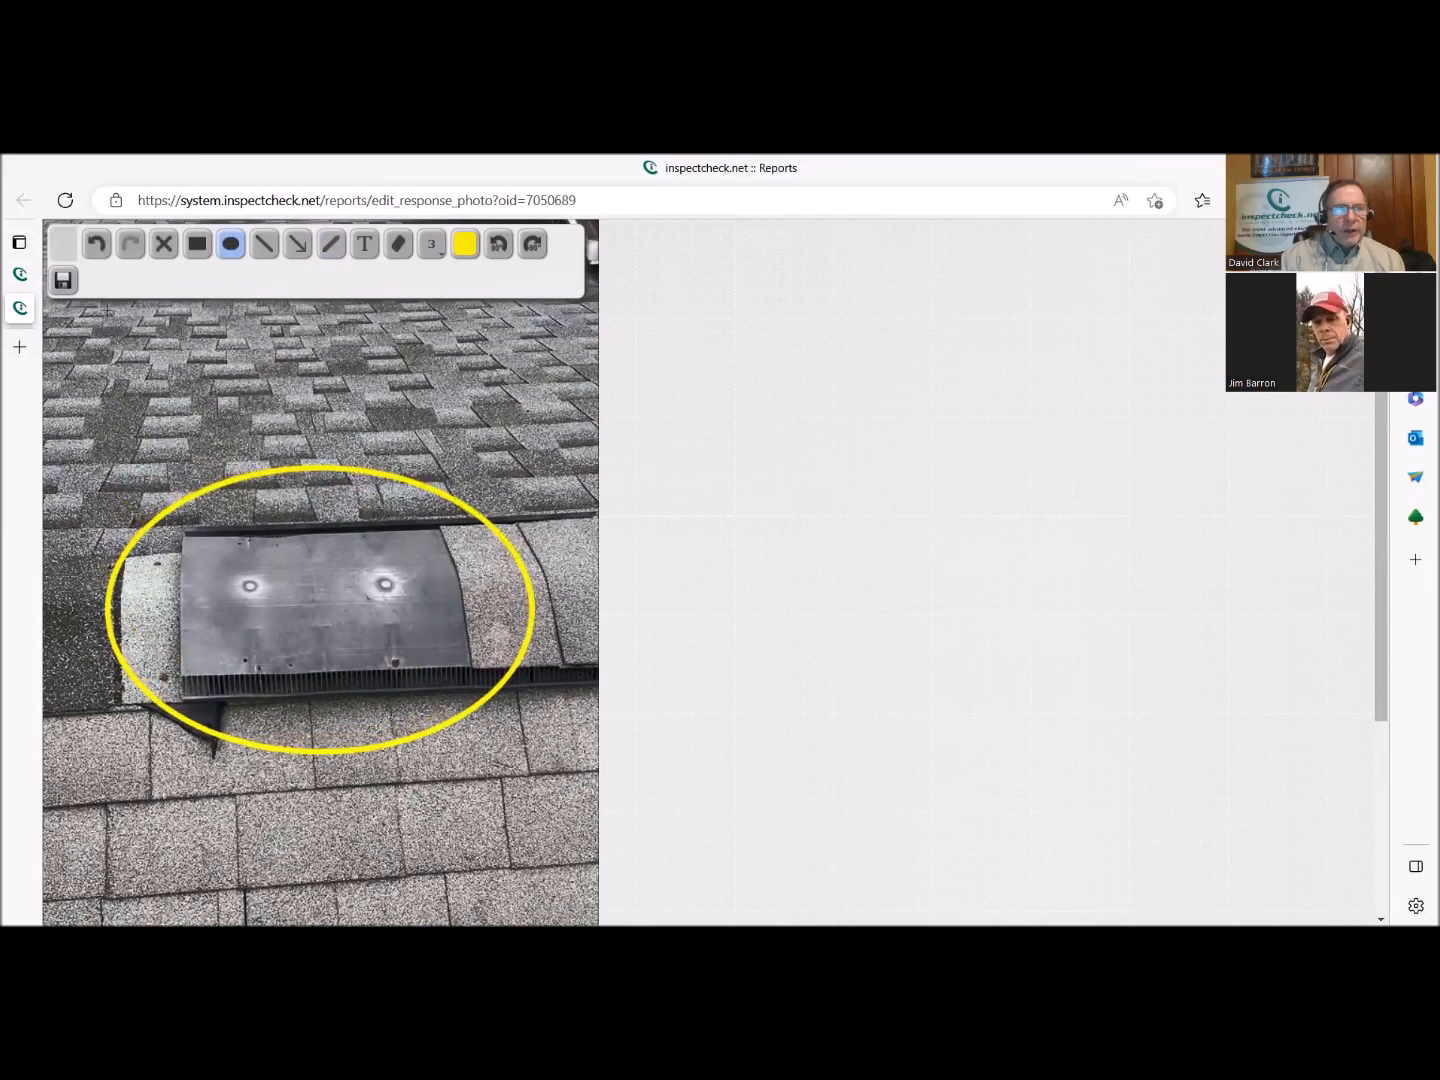
pyautogui.click(63, 283)
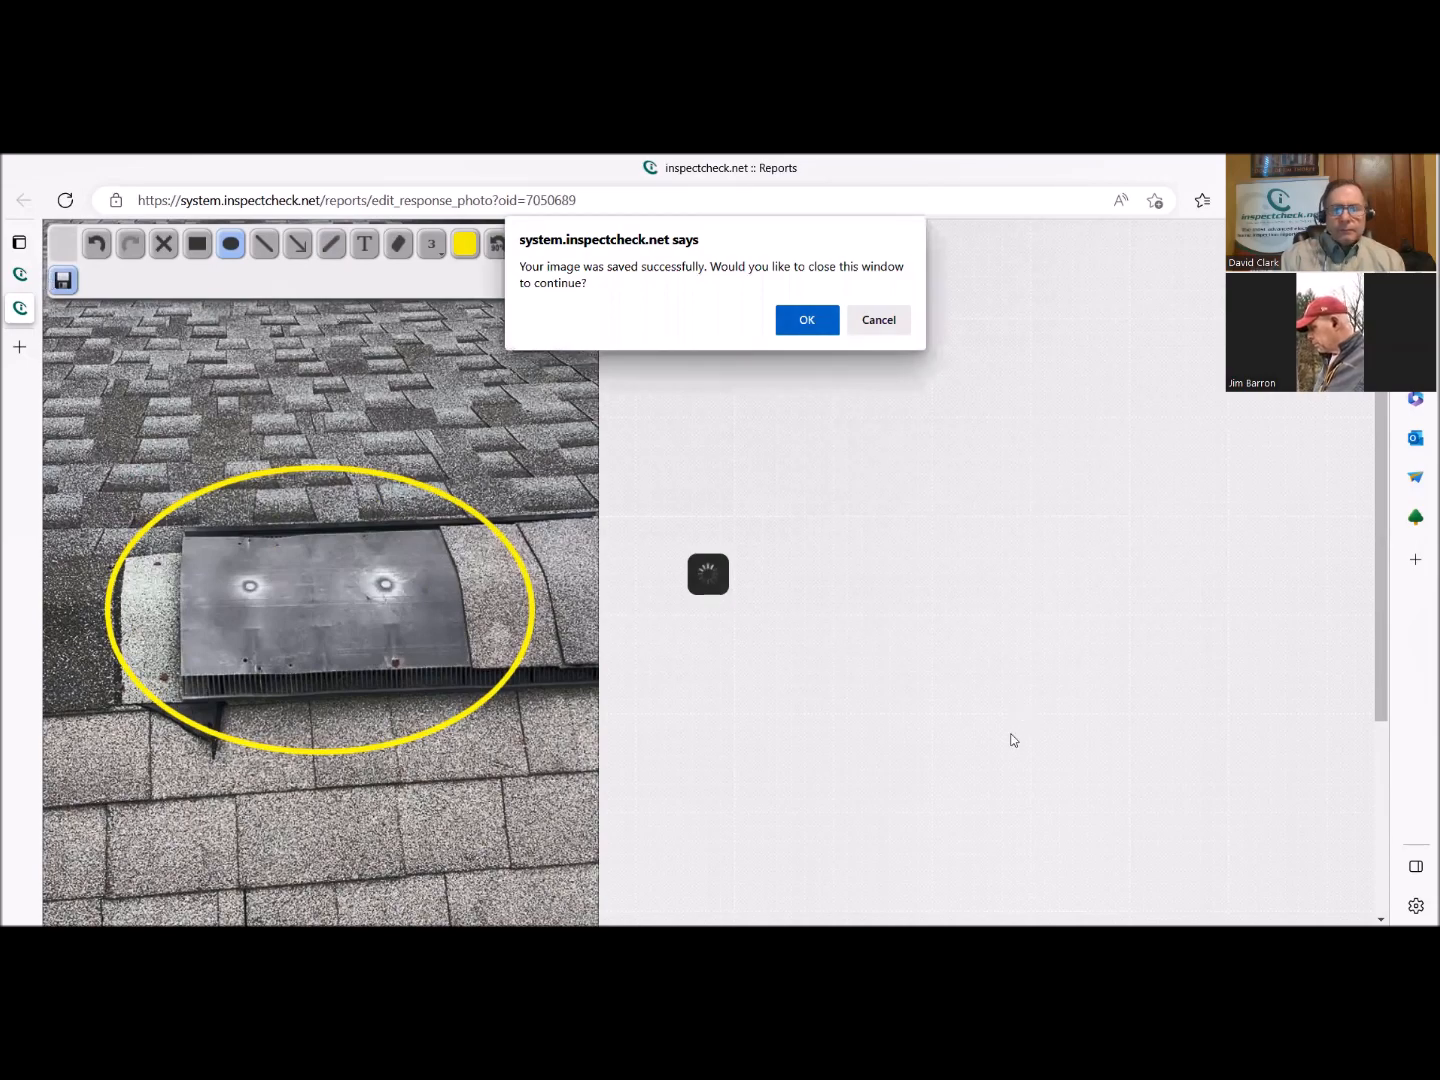
pyautogui.press('Return')
pyautogui.click(928, 674)
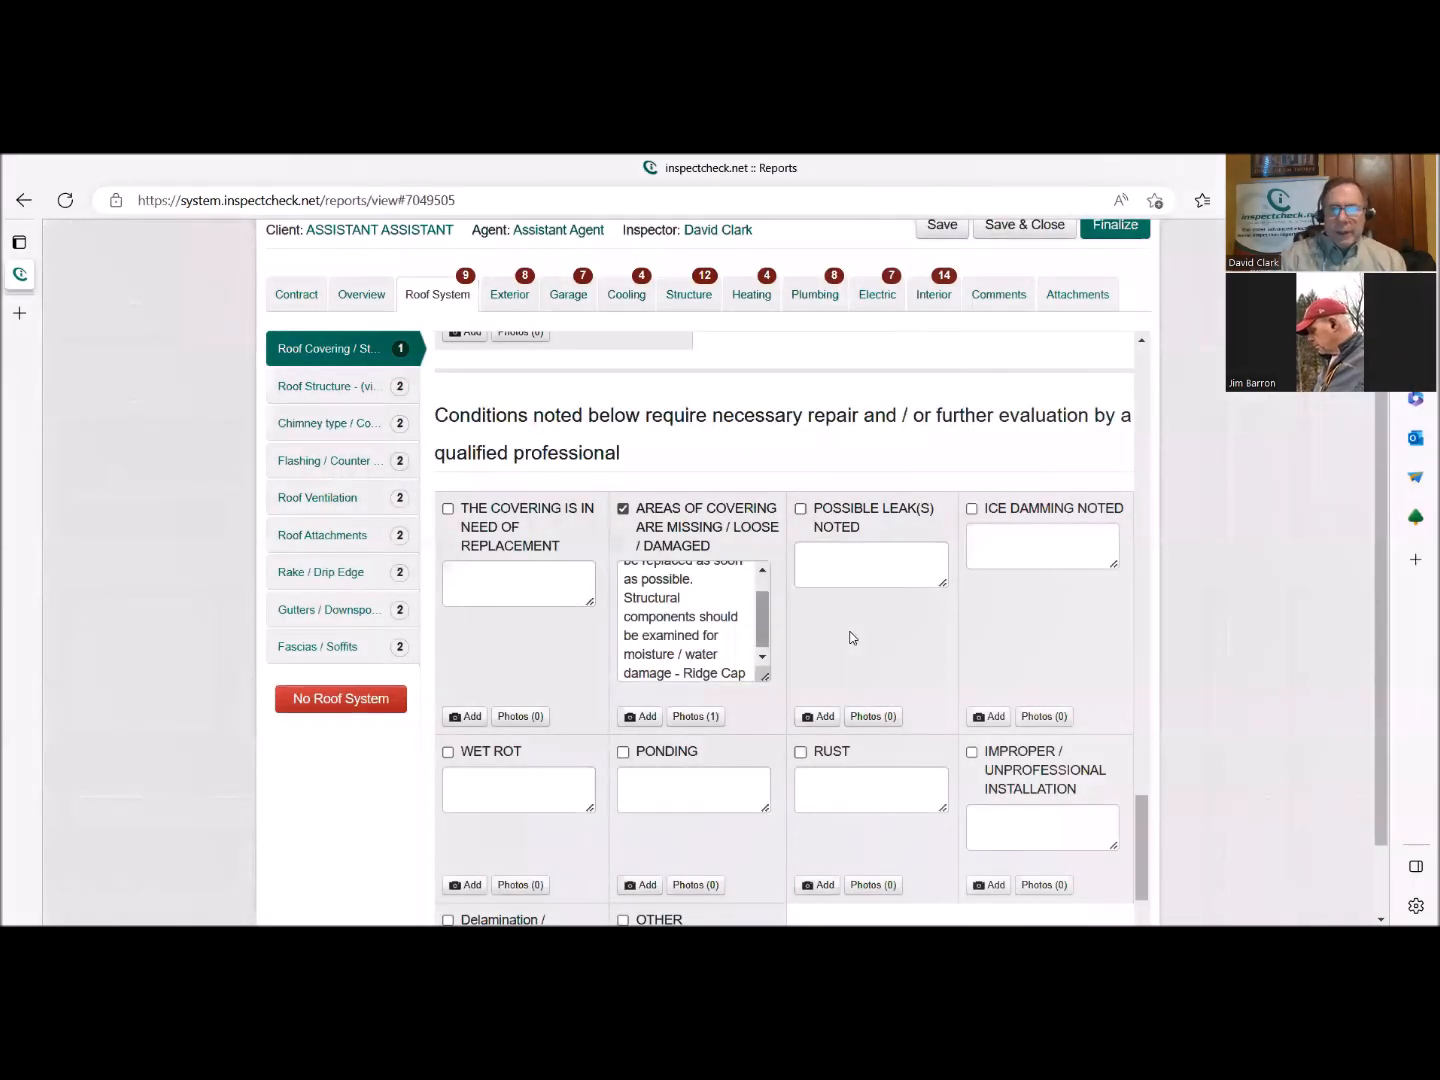
# Mark the roof covering's necessary repair section as complete and open the Roof Structure part.
pyautogui.scroll(-3, 852, 637)
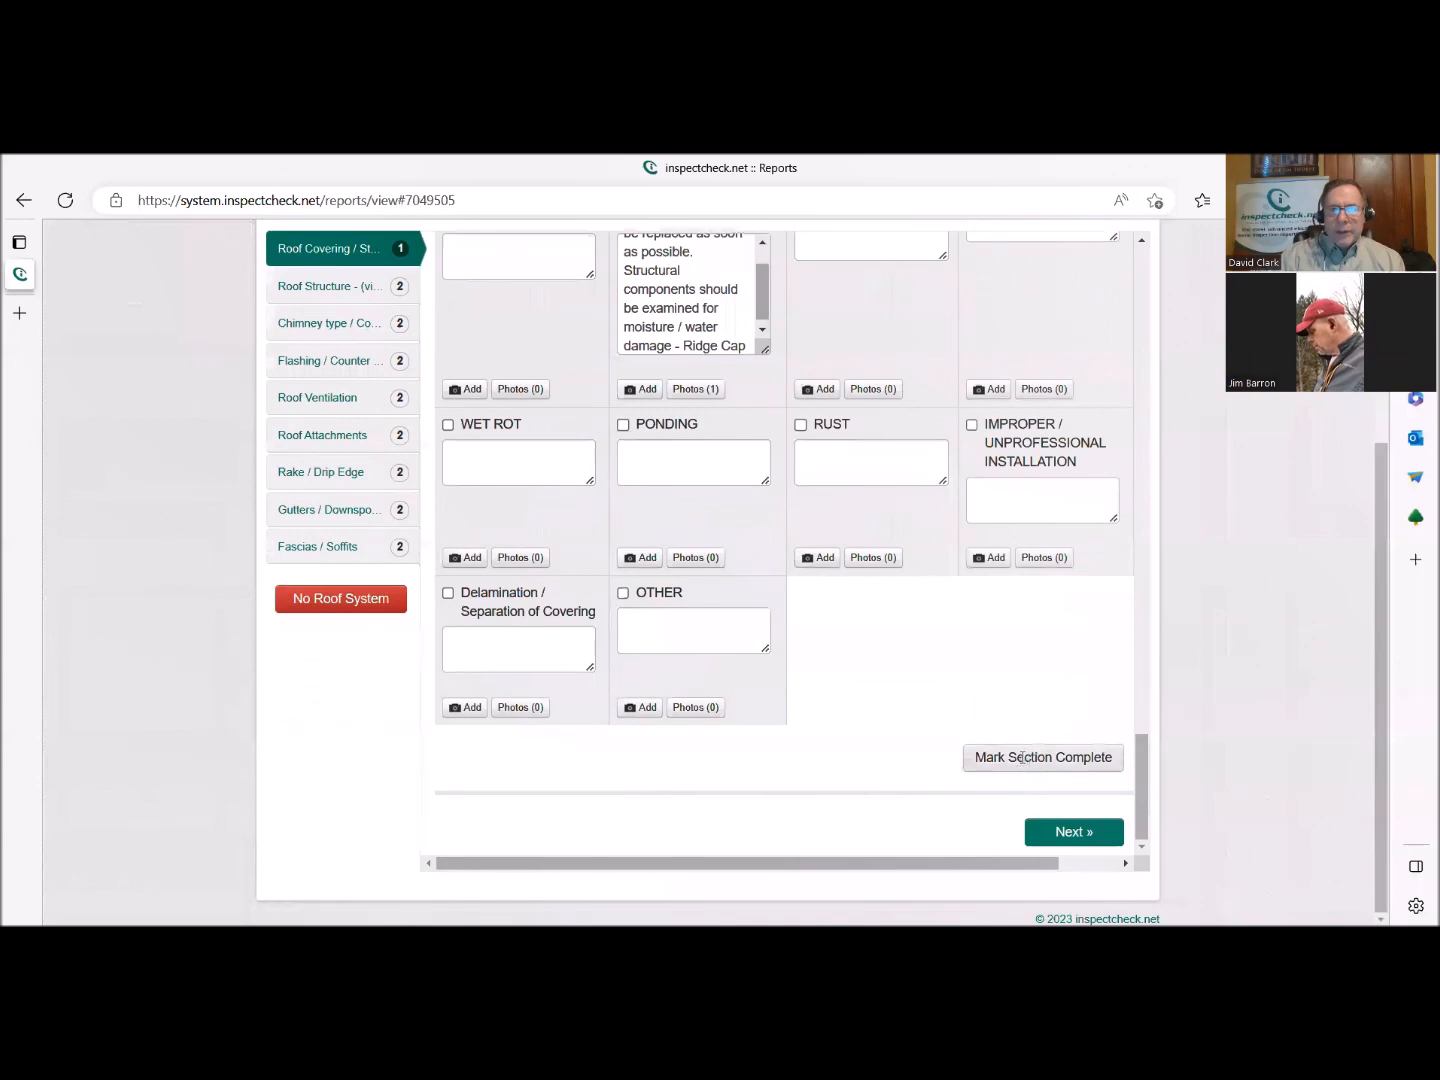
pyautogui.click(1021, 758)
pyautogui.click(318, 290)
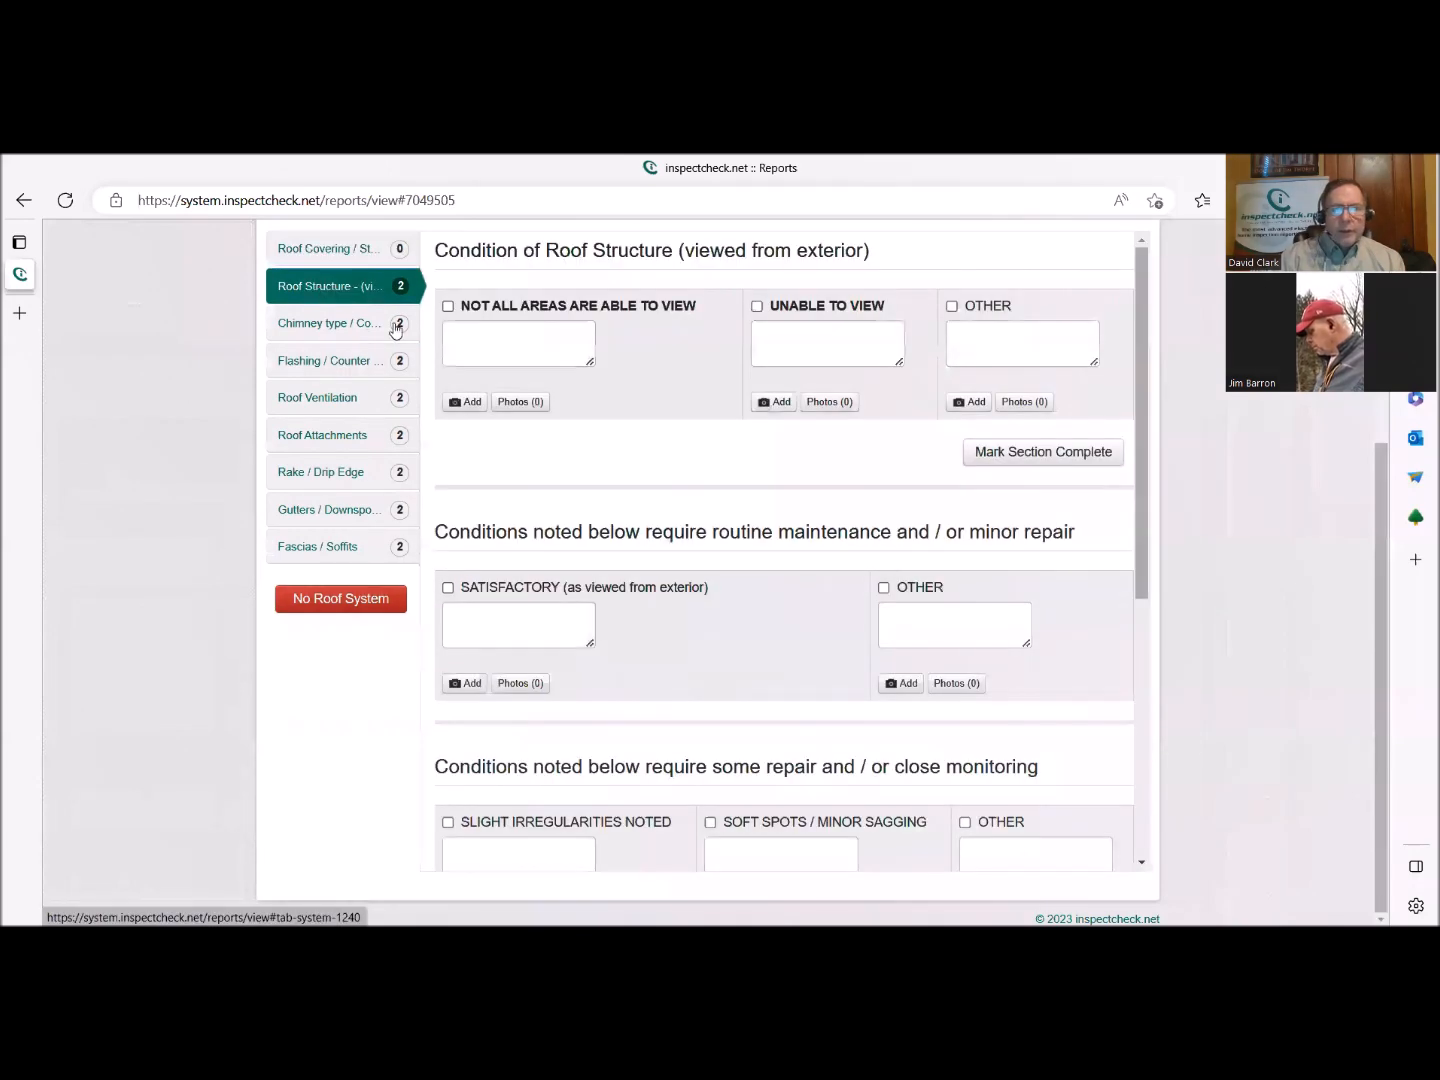
# Mark the Condition of Roof Structure (viewed from exterior) section as complete without selecting any option.
pyautogui.scroll(2, 685, 524)
pyautogui.scroll(-1, 686, 528)
pyautogui.scroll(1, 685, 530)
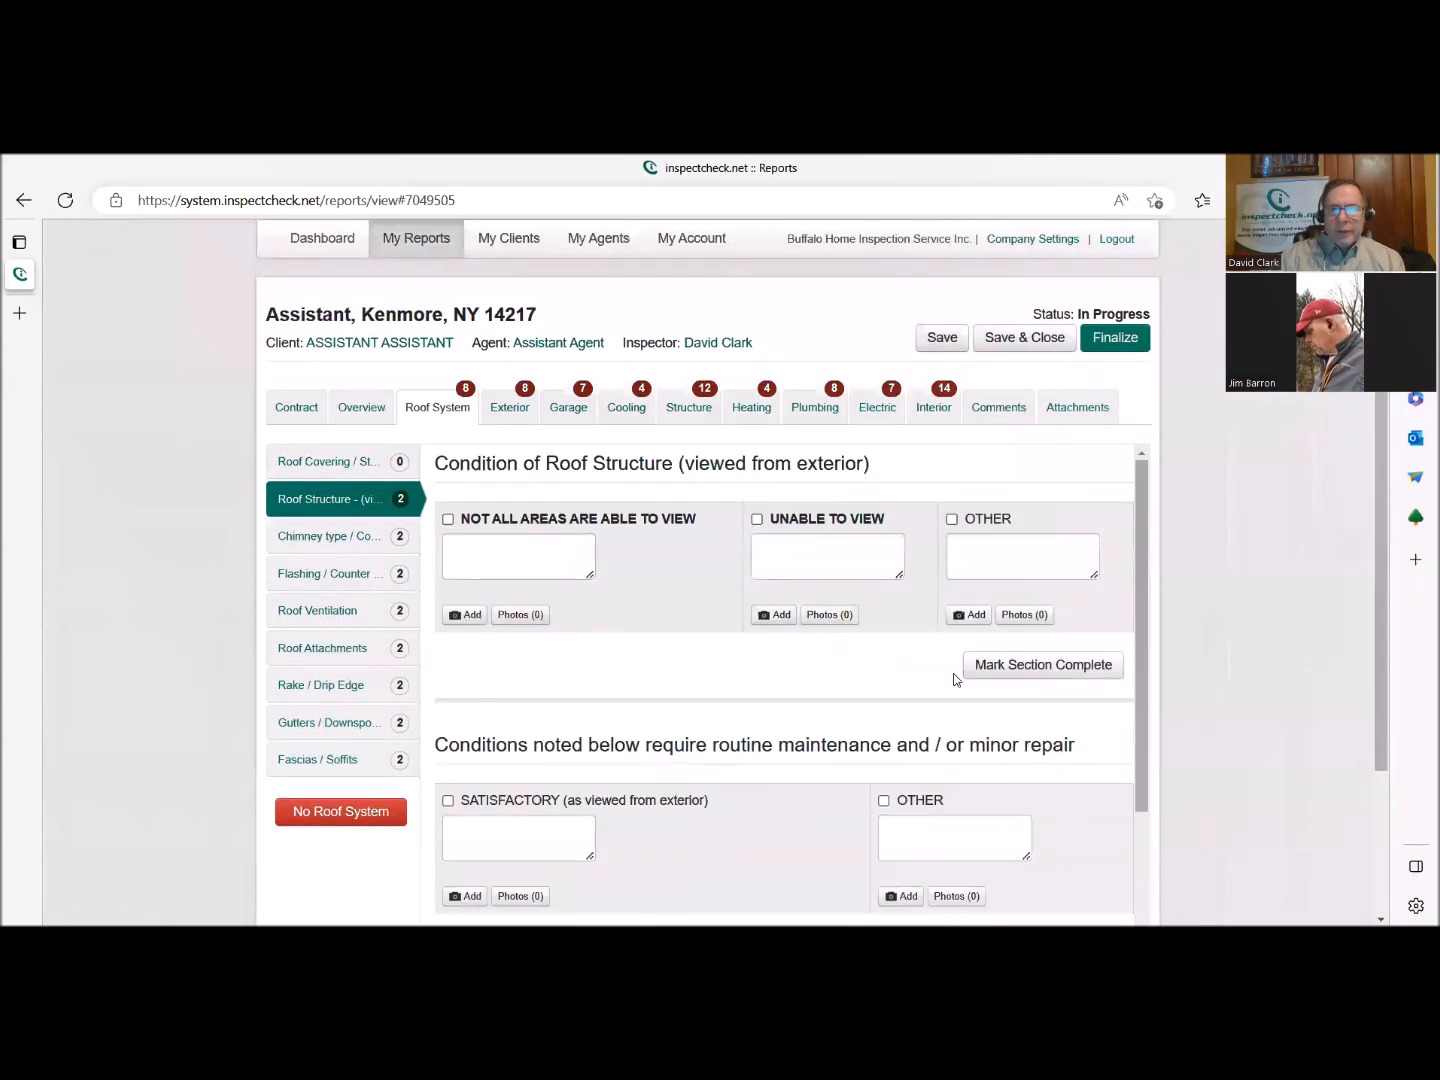
pyautogui.scroll(-1, 1209, 717)
pyautogui.click(1035, 558)
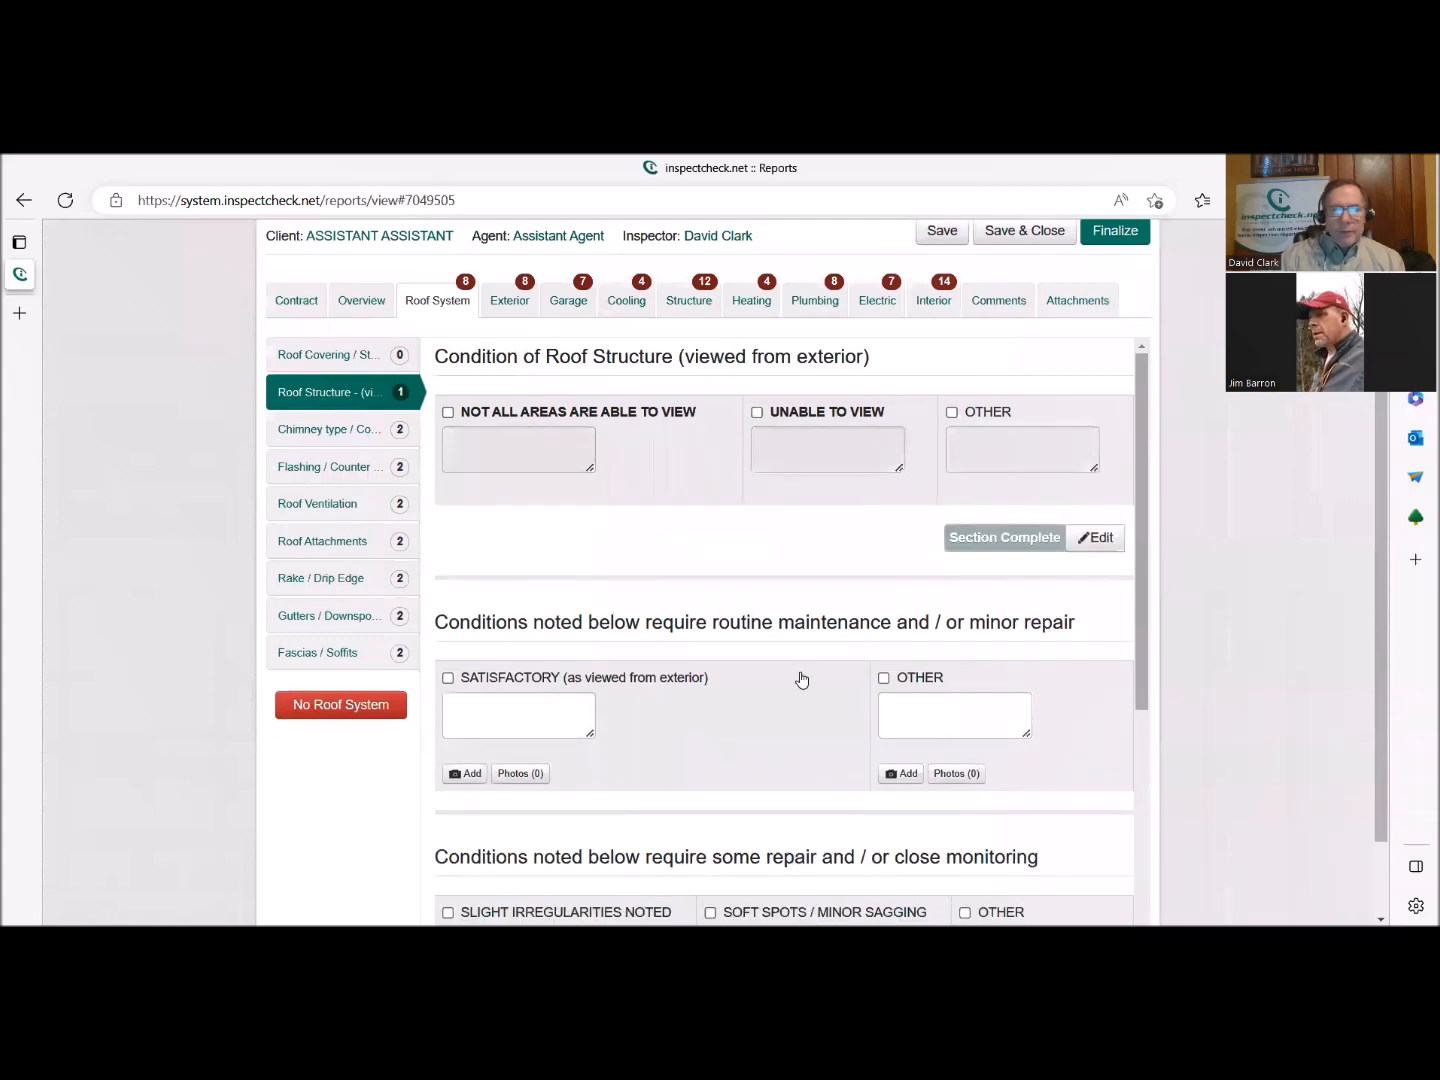
# Select Satisfactory (as viewed from exterior) for the roof structure and mark its necessary repair section as complete.
pyautogui.scroll(-1, 735, 645)
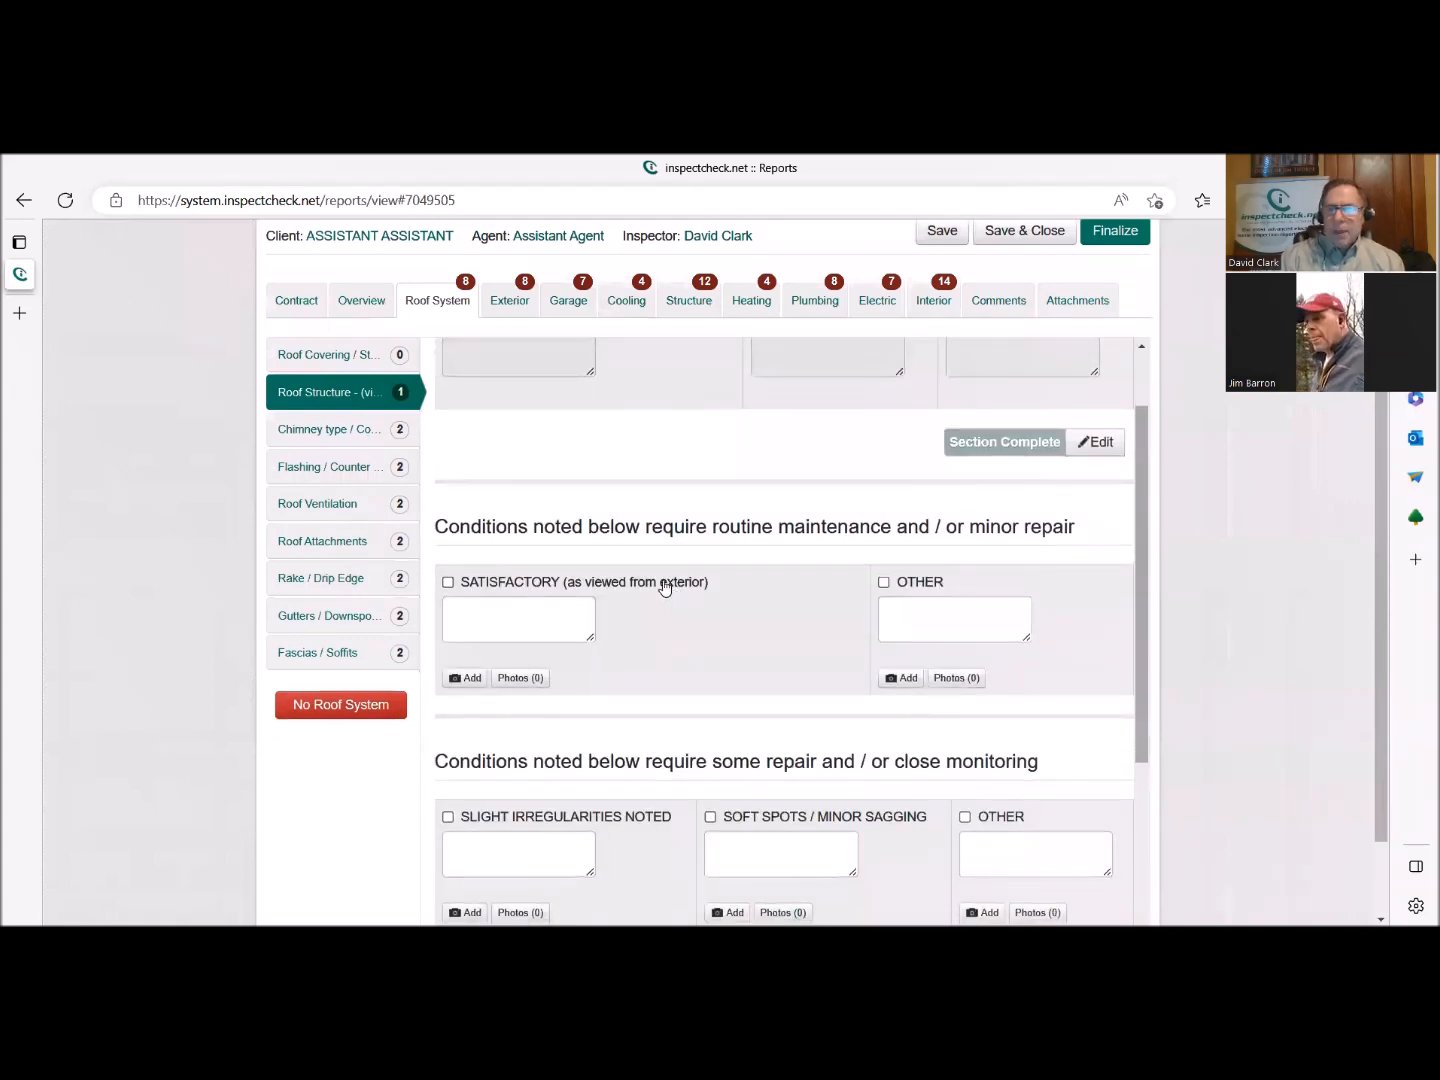
pyautogui.click(662, 586)
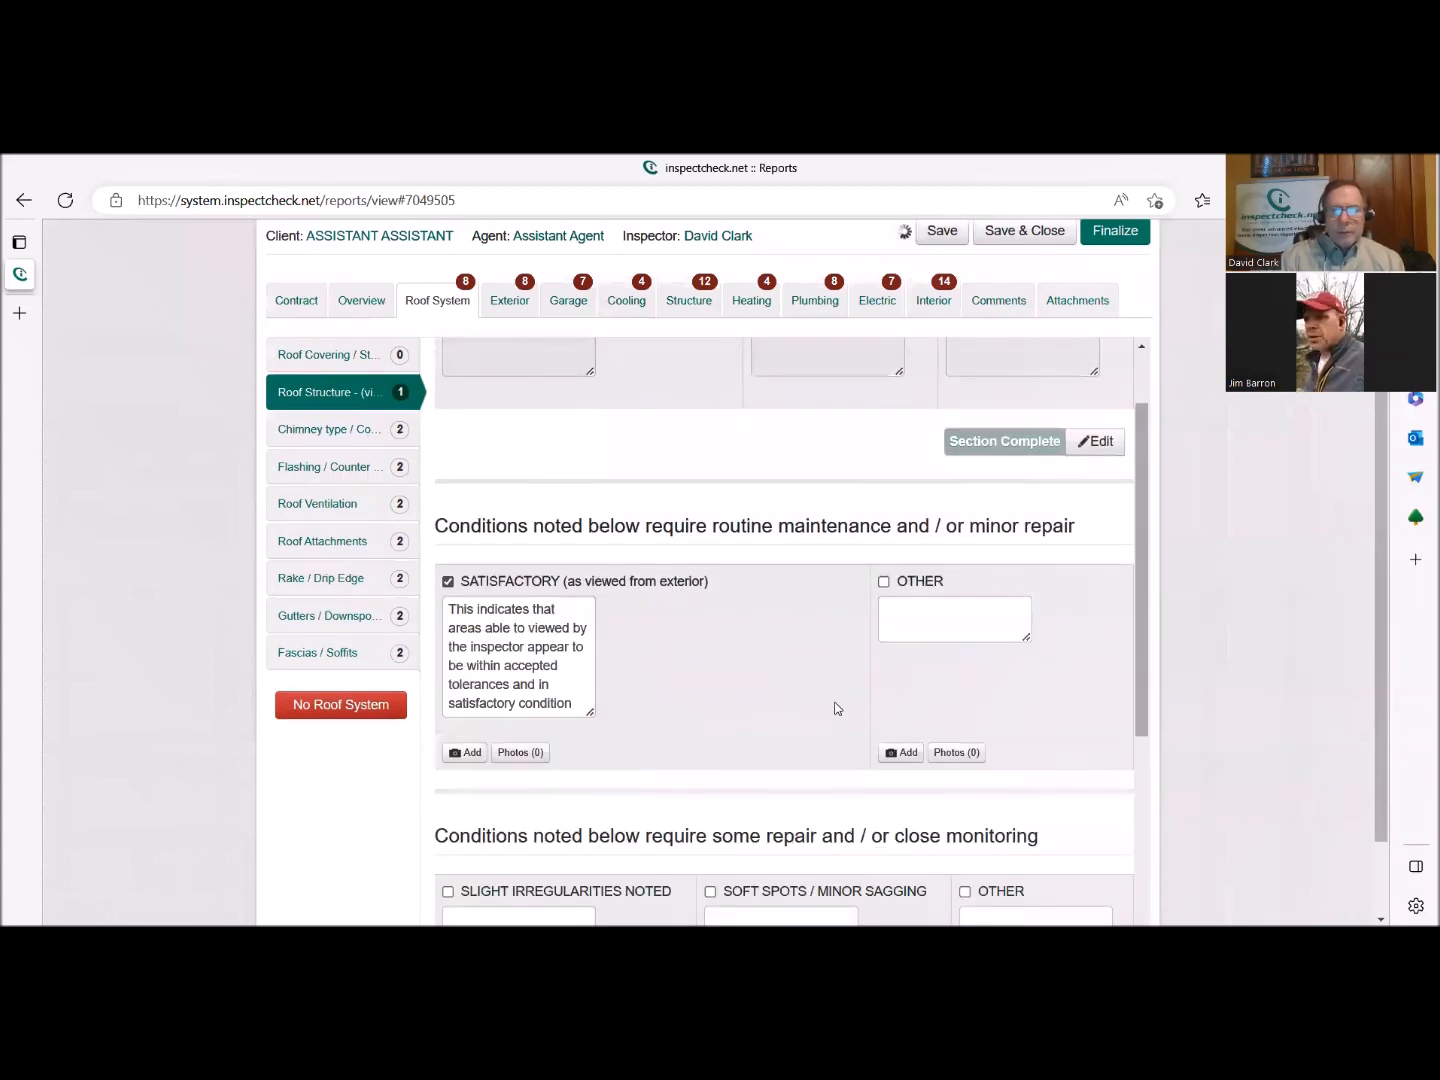
pyautogui.scroll(-2, 833, 704)
pyautogui.scroll(-3, 836, 707)
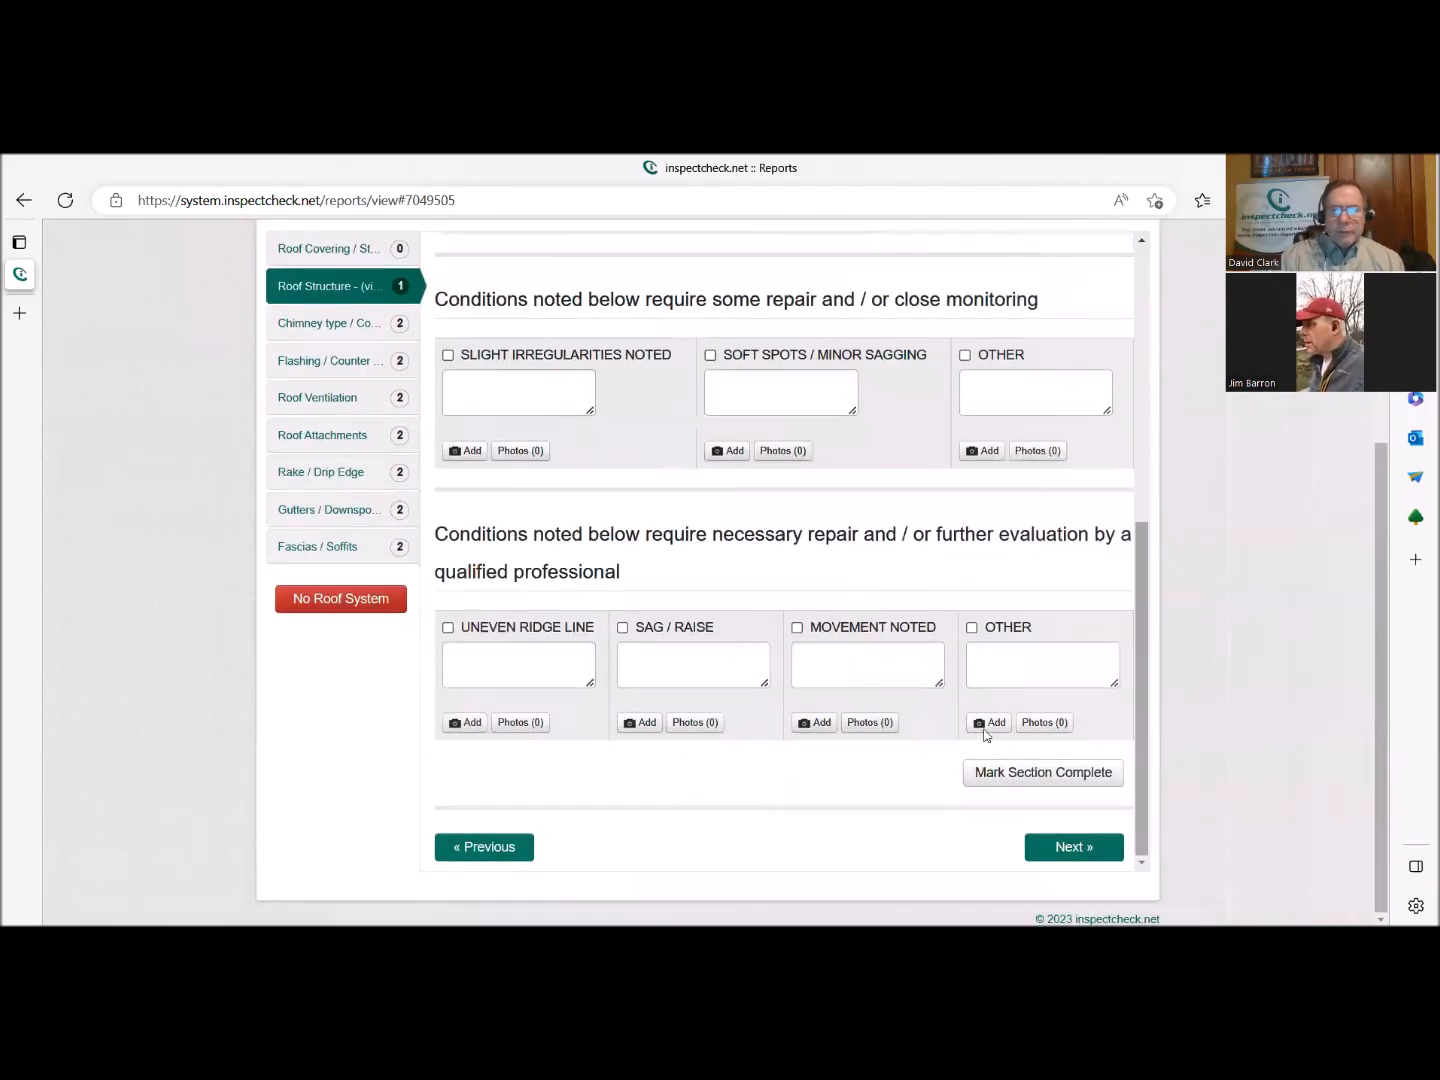
pyautogui.click(997, 771)
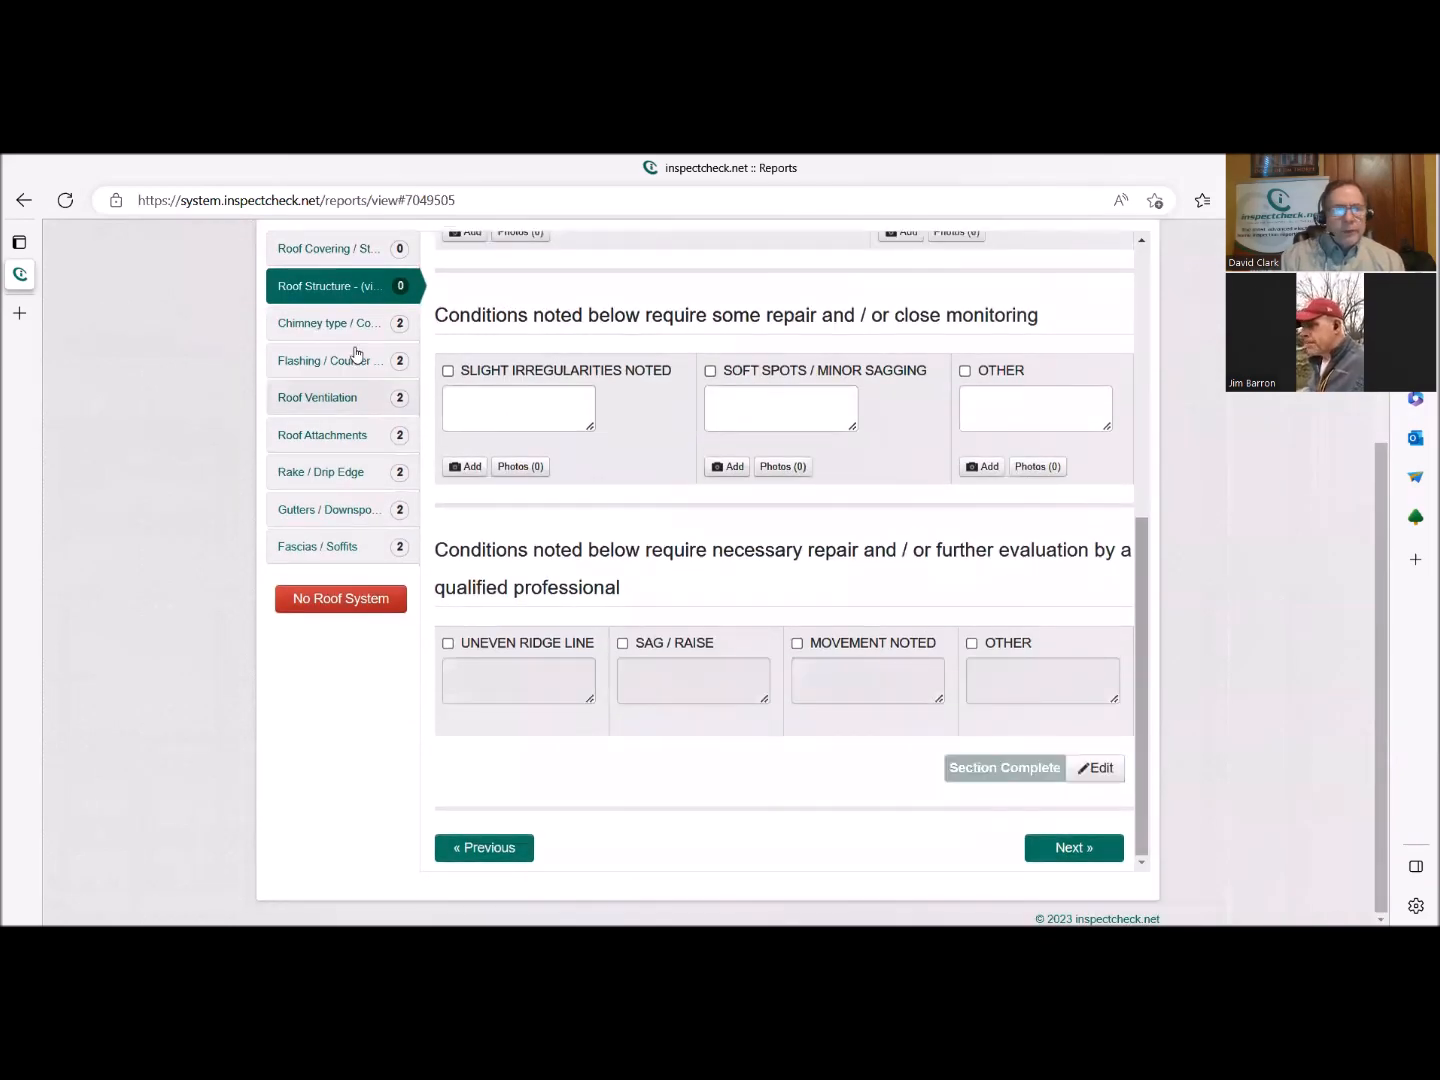
# Review the Roof Covering / Style entries from covering types and roof style through the conditions requiring necessary repair.
pyautogui.click(318, 323)
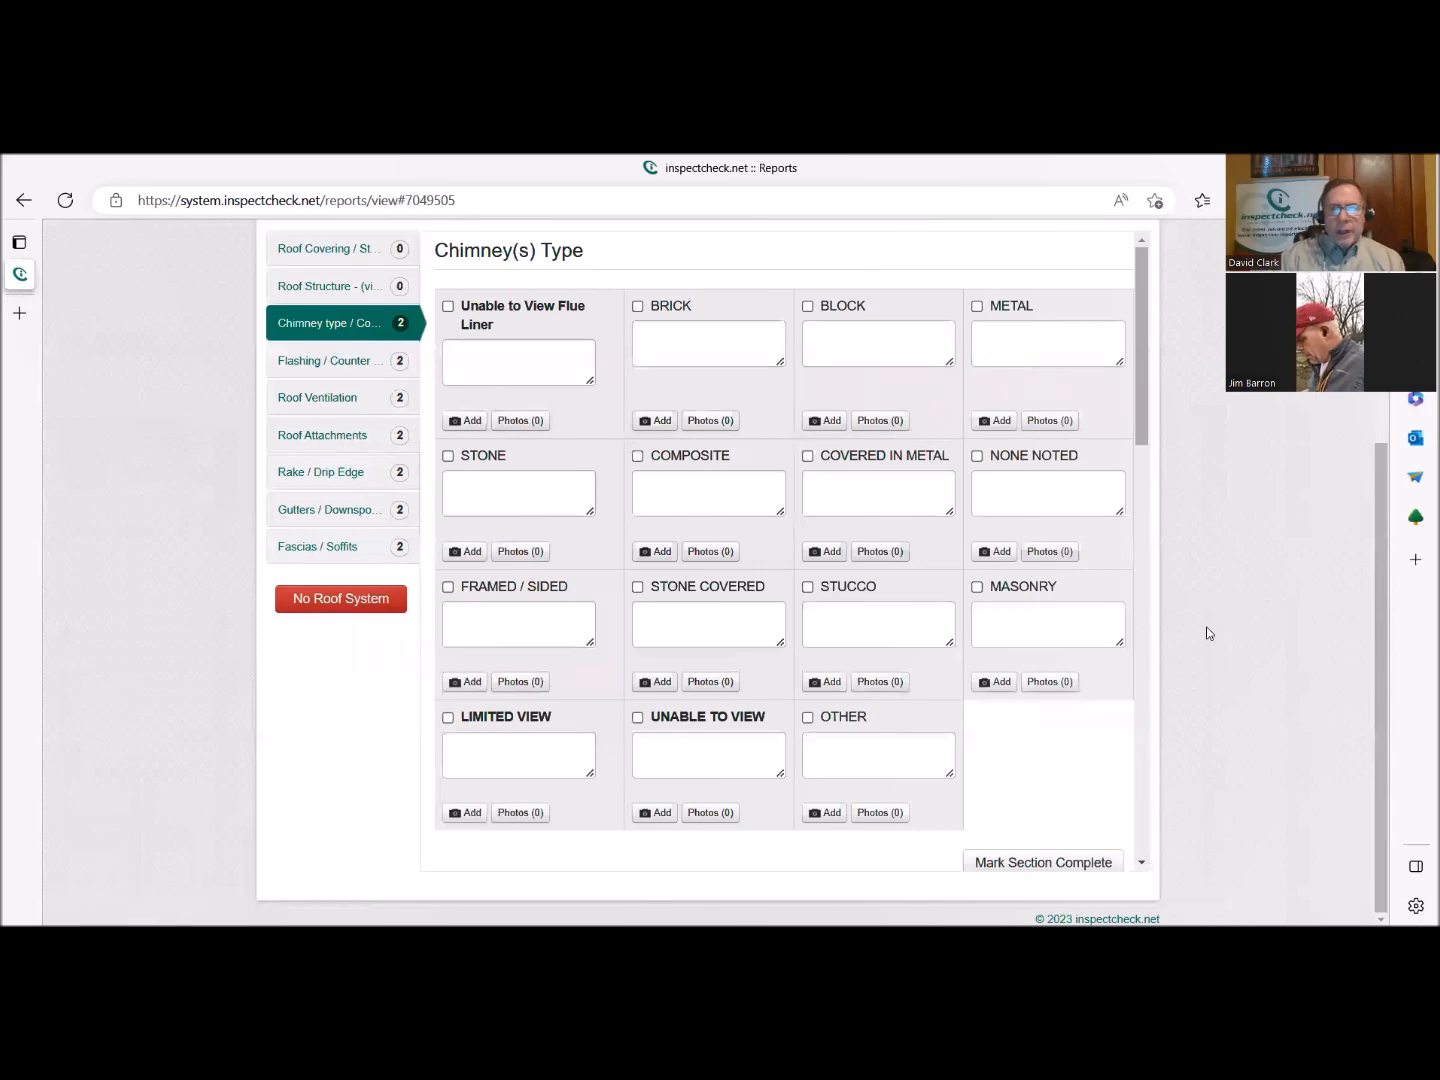
pyautogui.scroll(2, 1206, 626)
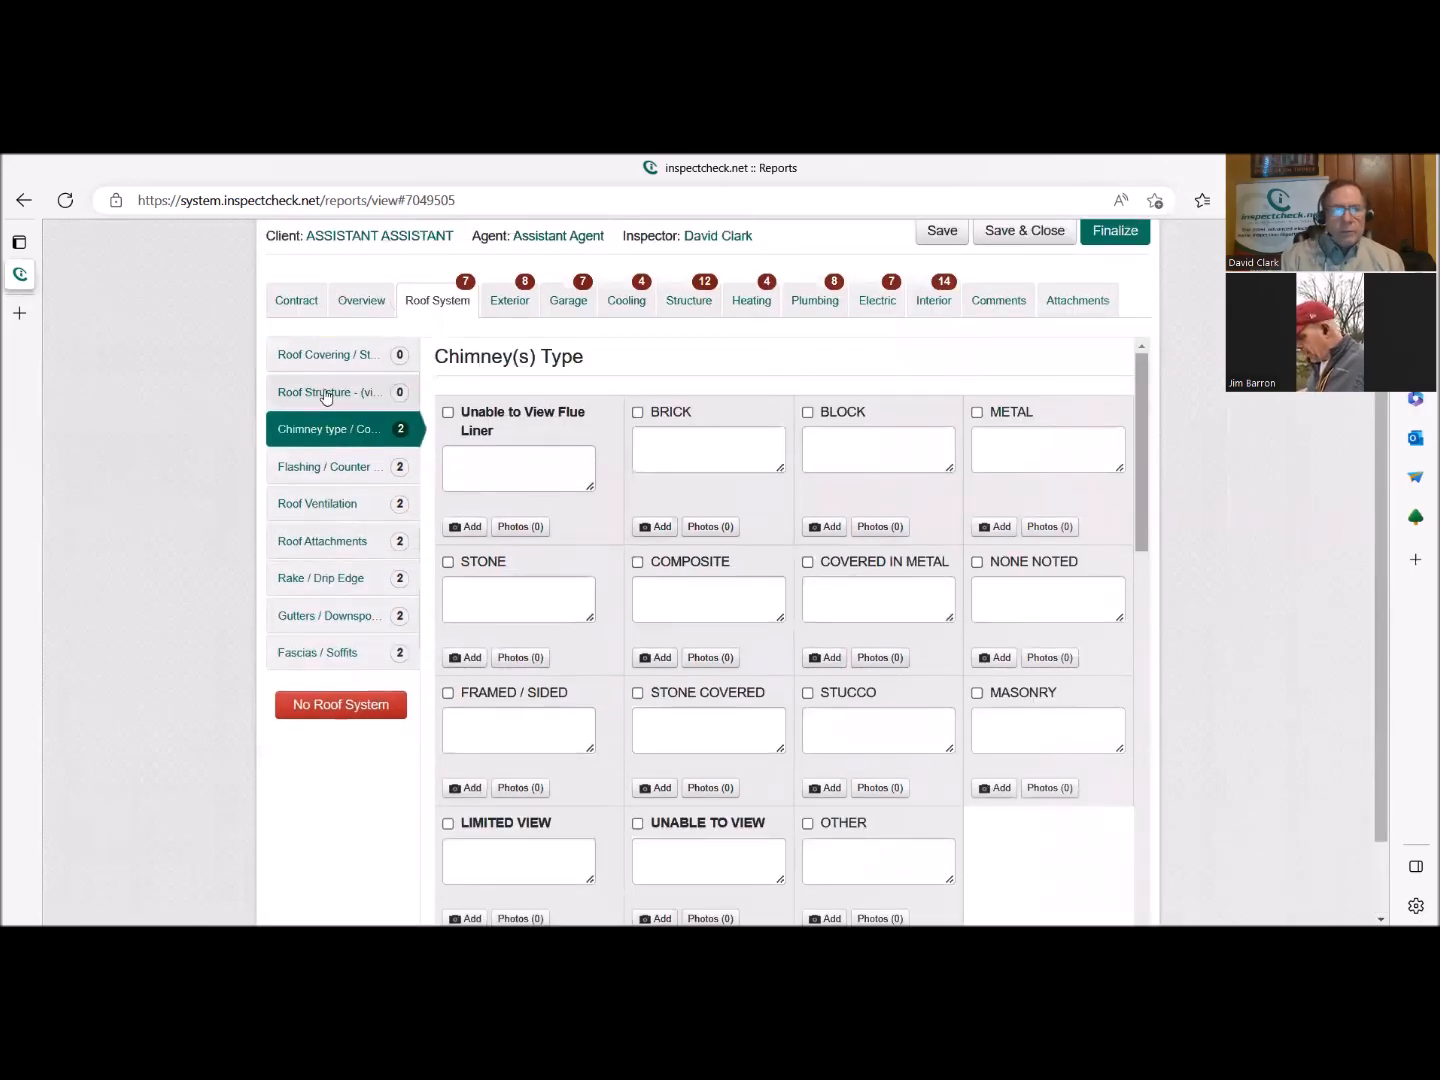
pyautogui.click(318, 358)
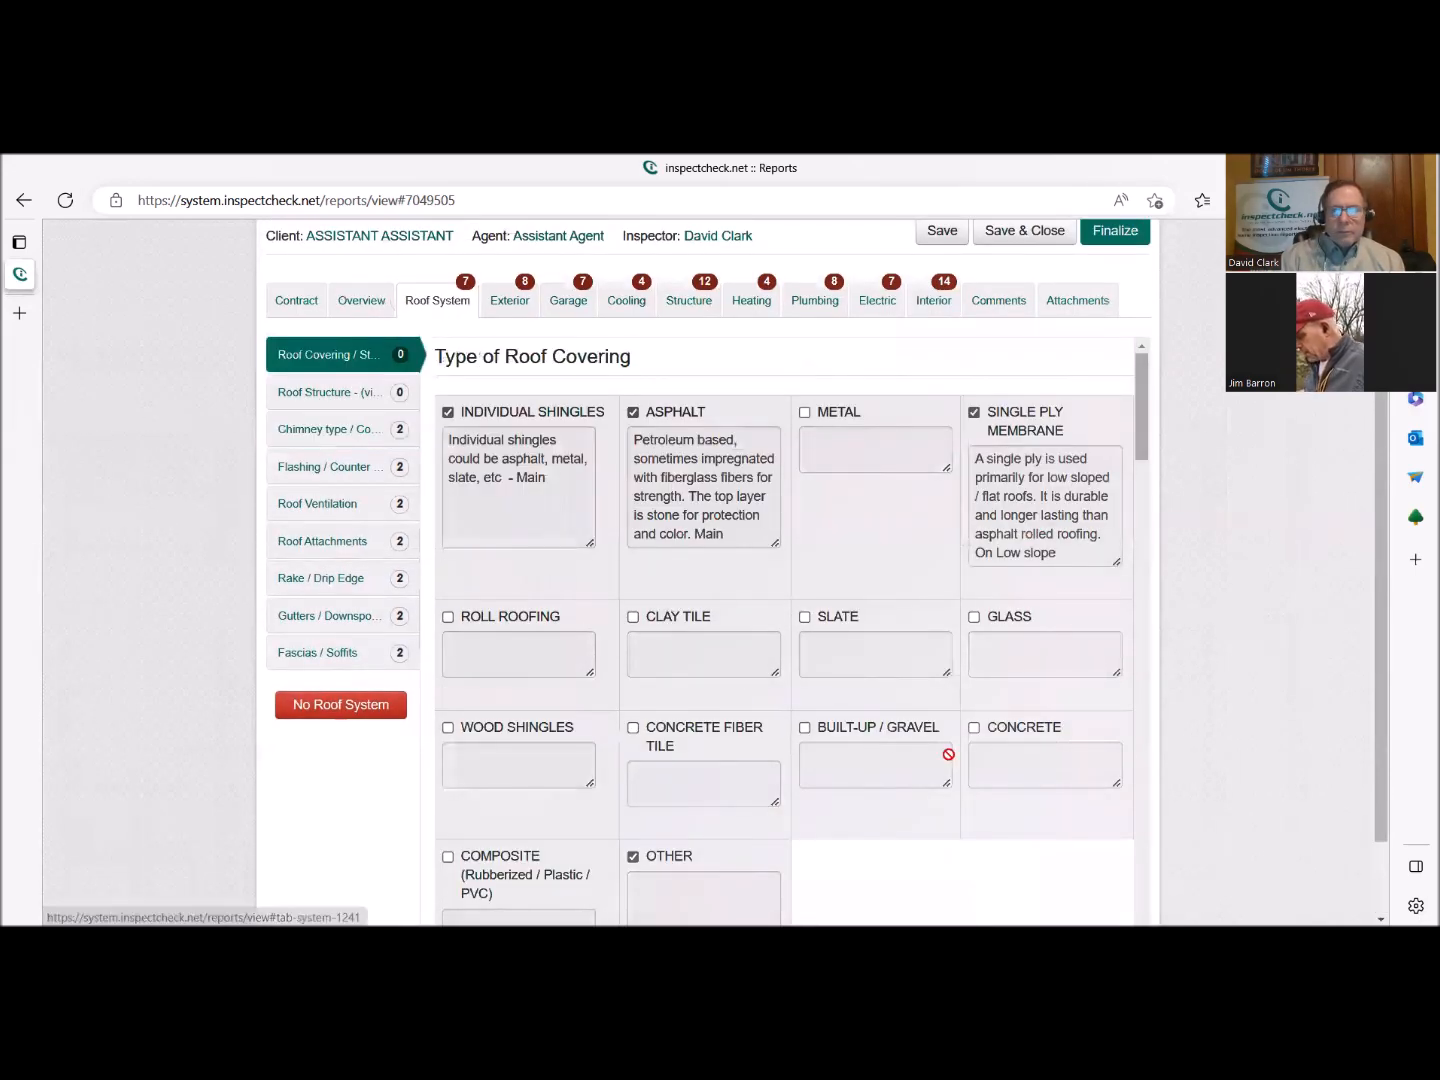
pyautogui.scroll(-3, 1035, 768)
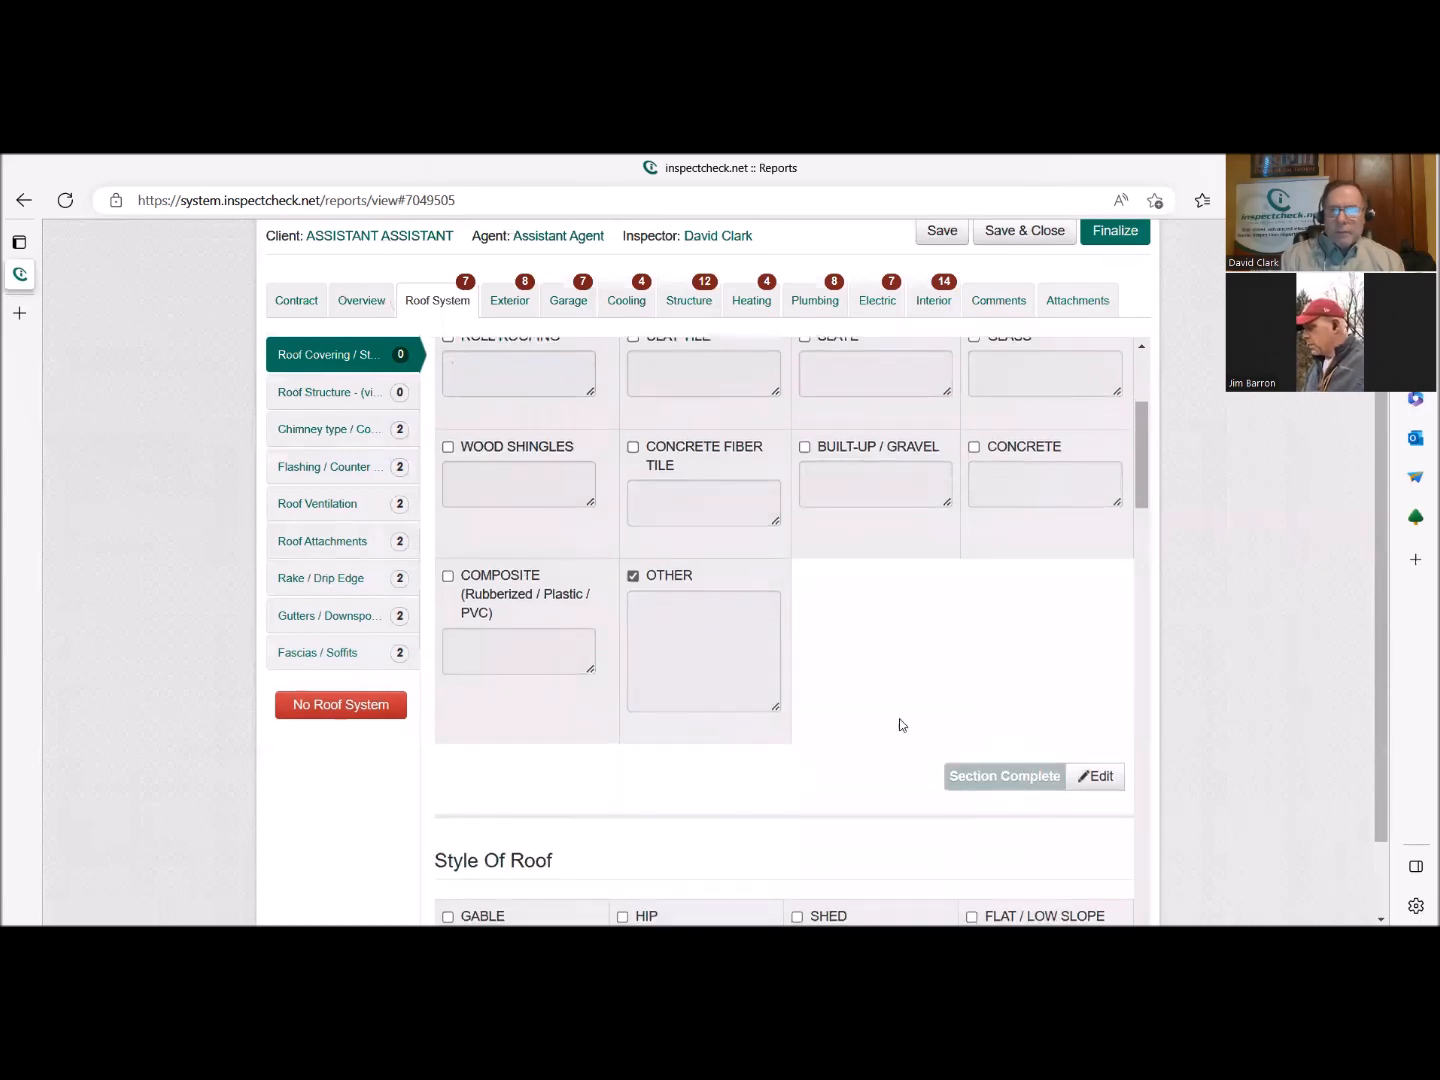
pyautogui.scroll(-2, 899, 720)
pyautogui.scroll(-1, 899, 725)
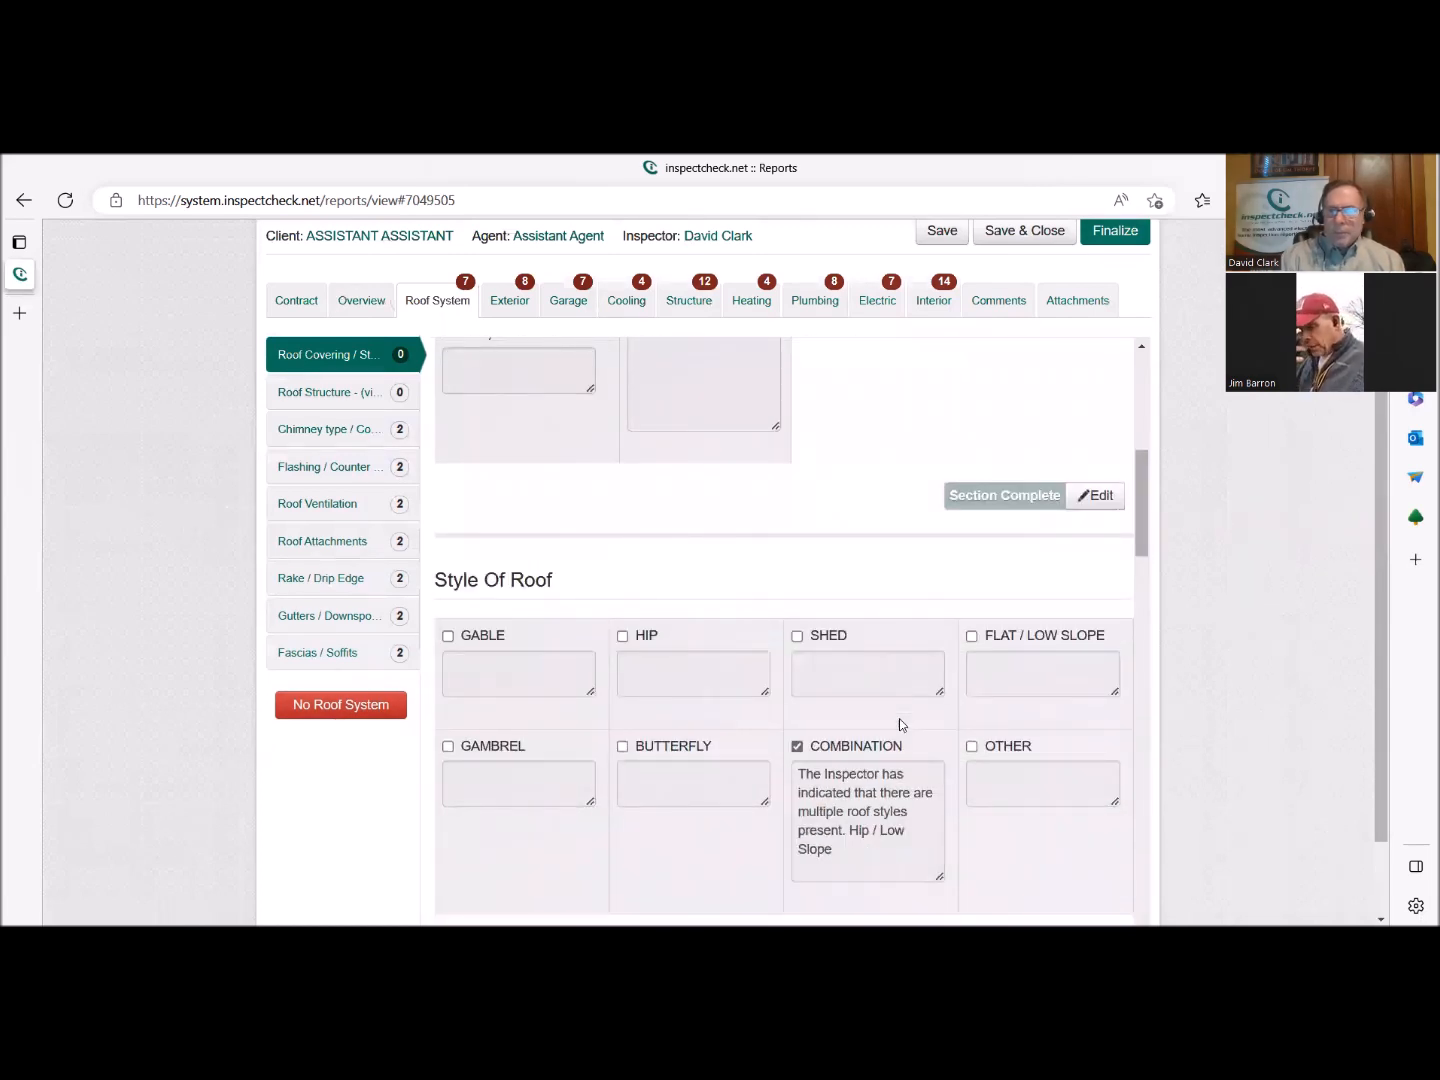
pyautogui.scroll(3, 899, 724)
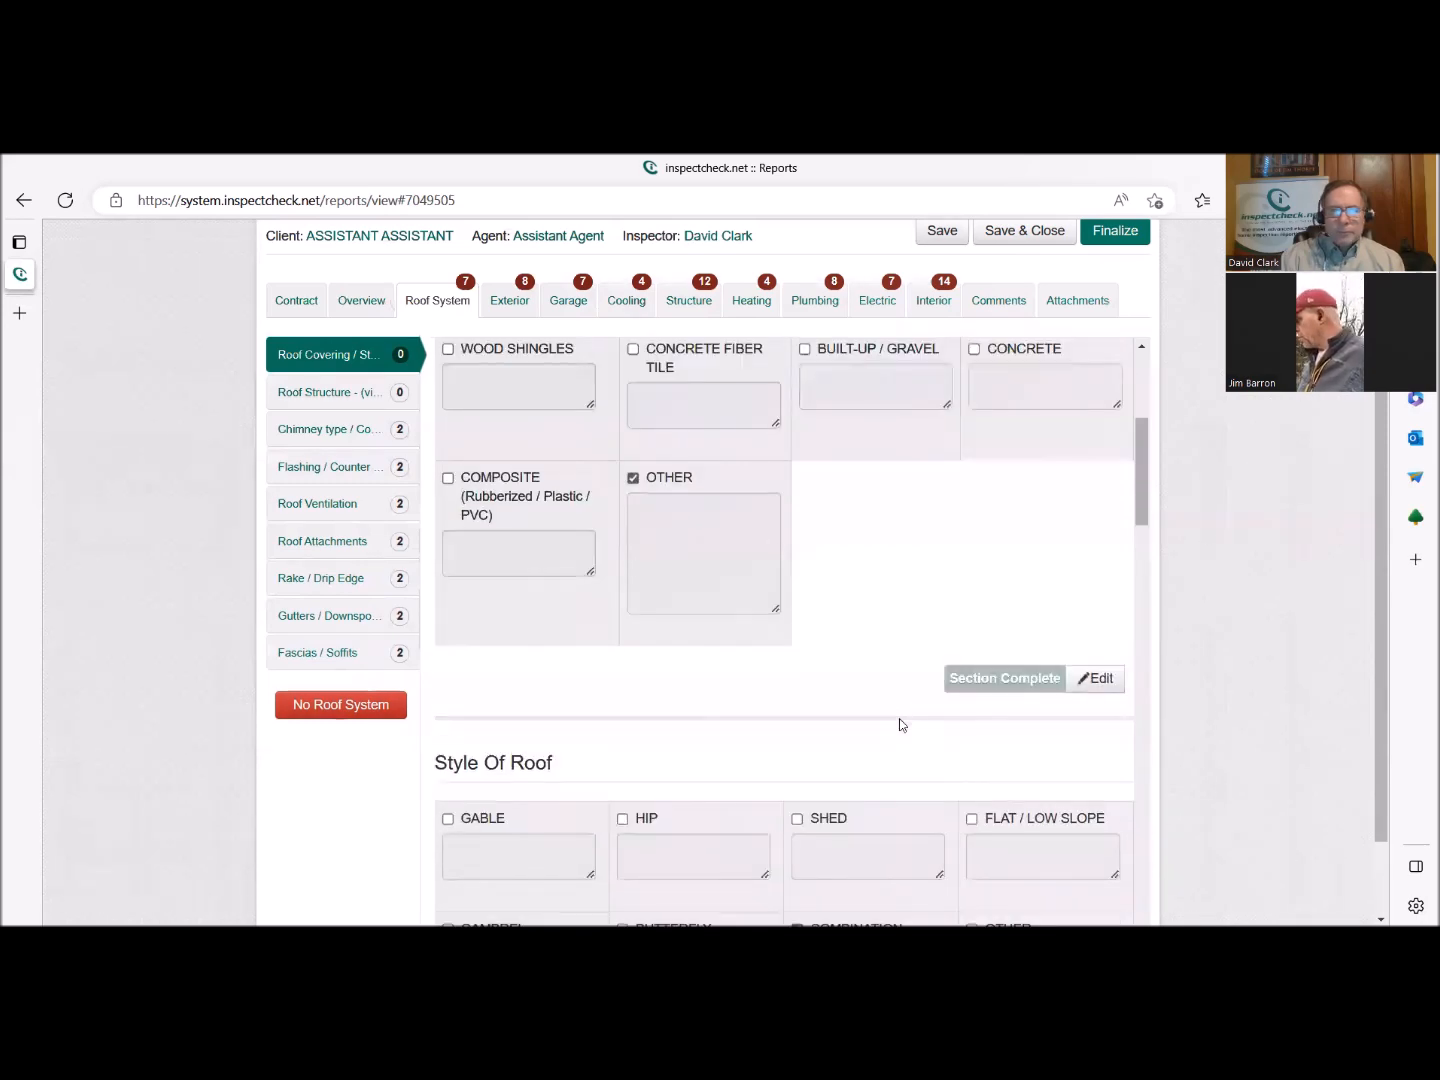
pyautogui.scroll(3, 899, 718)
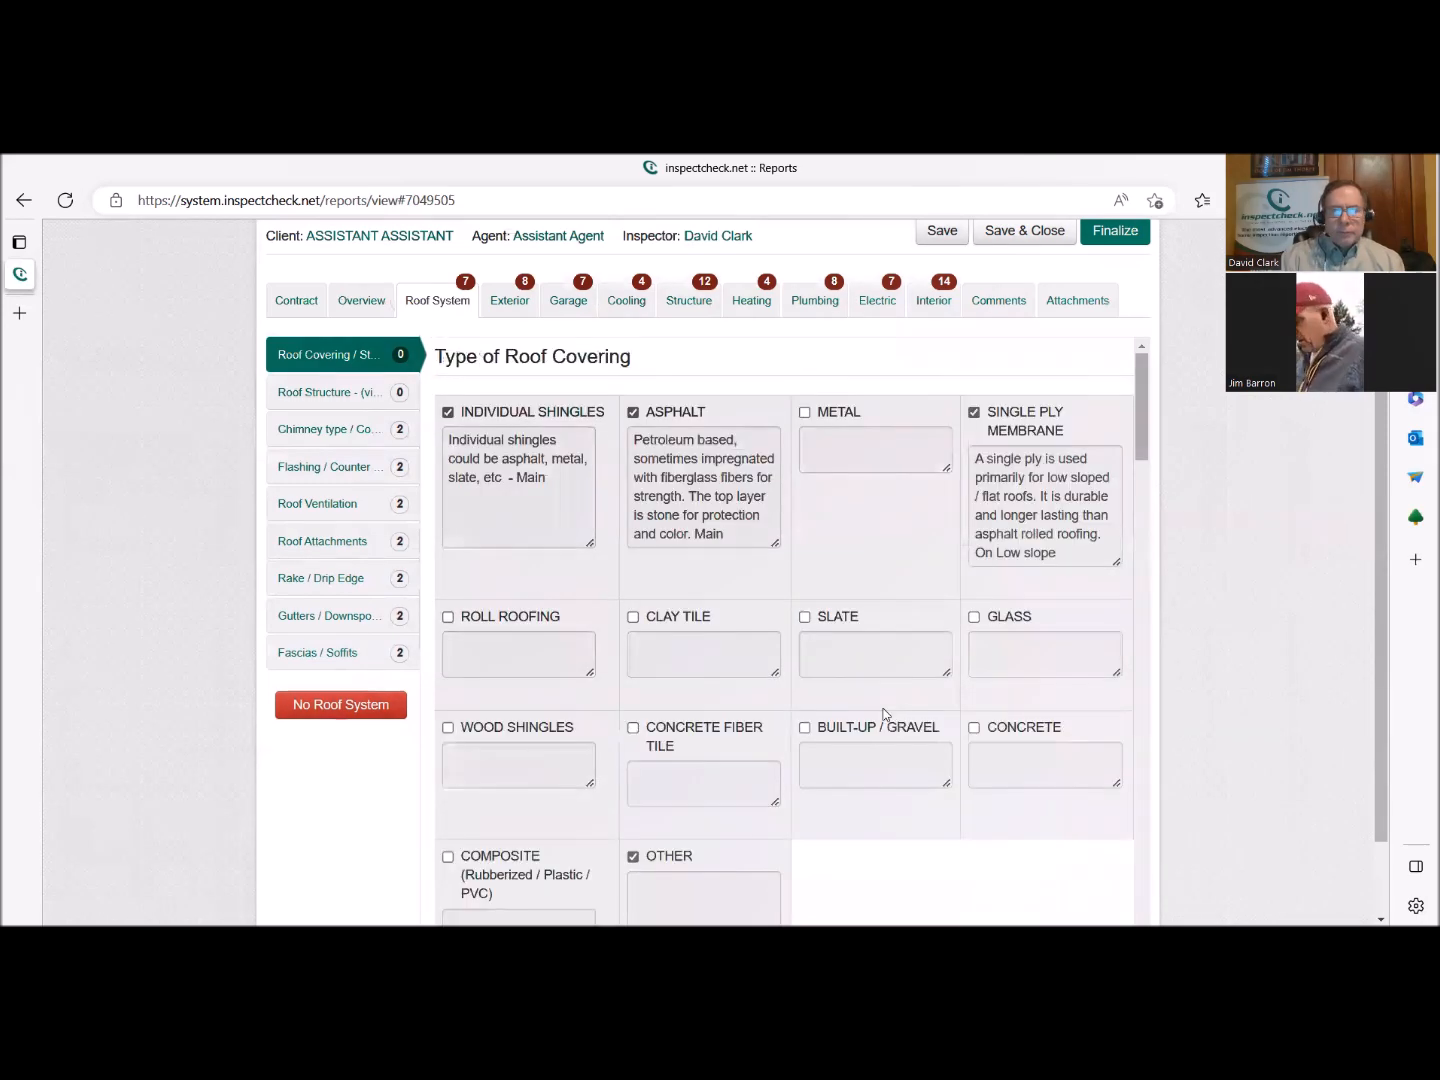
pyautogui.scroll(-10, 889, 706)
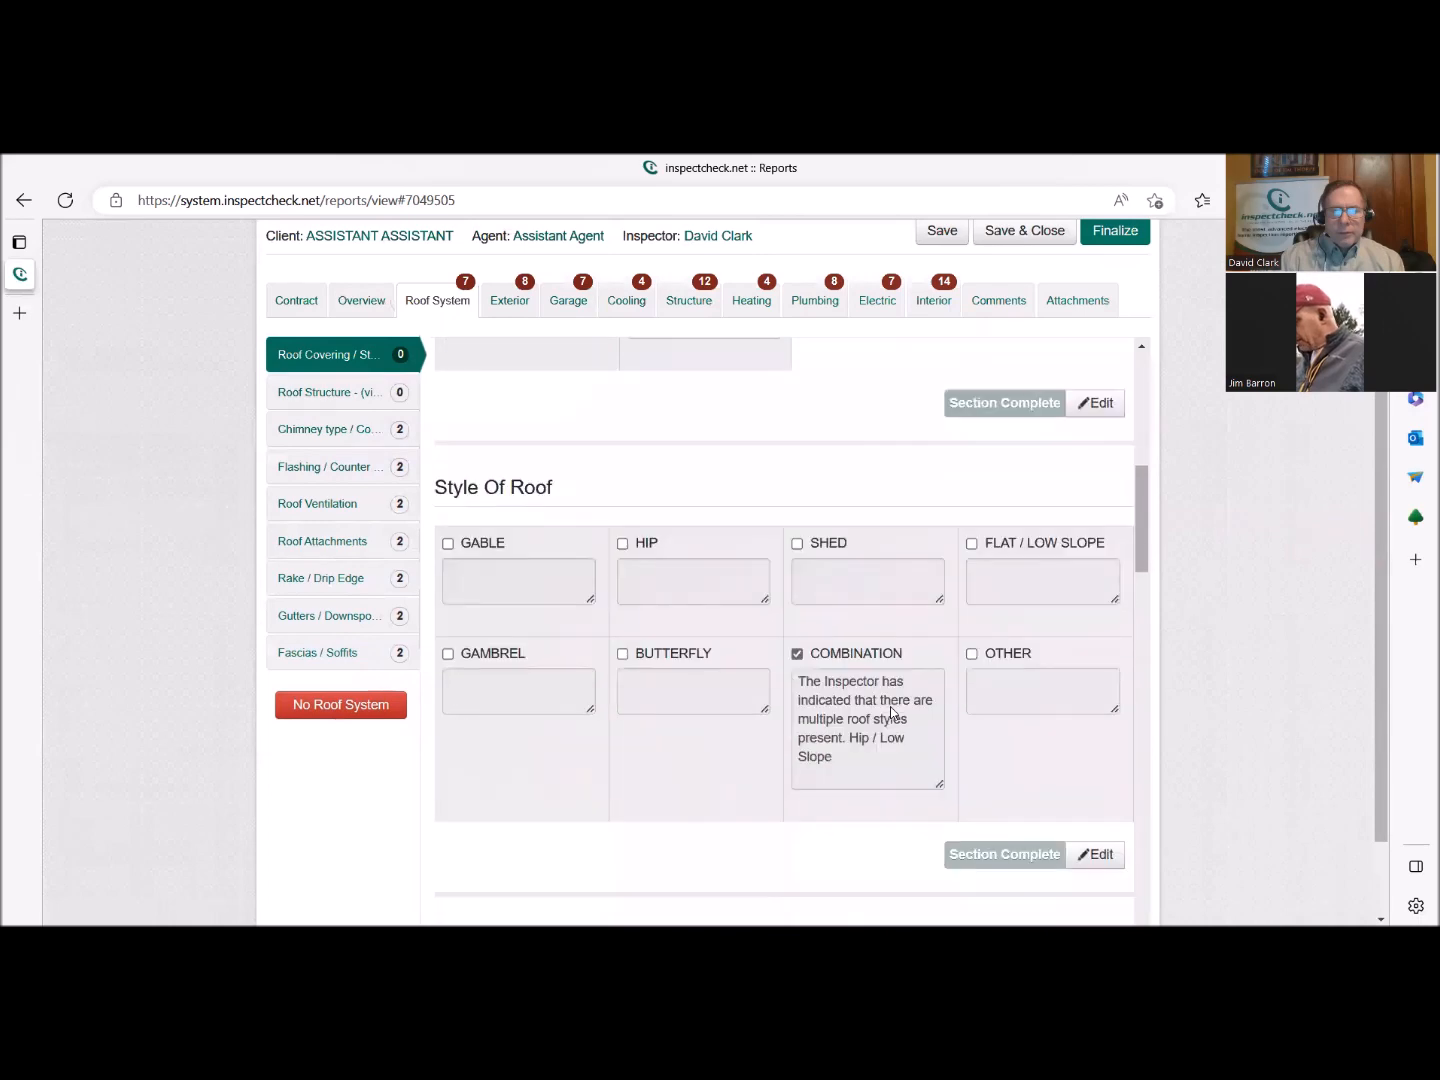
pyautogui.scroll(-8, 890, 706)
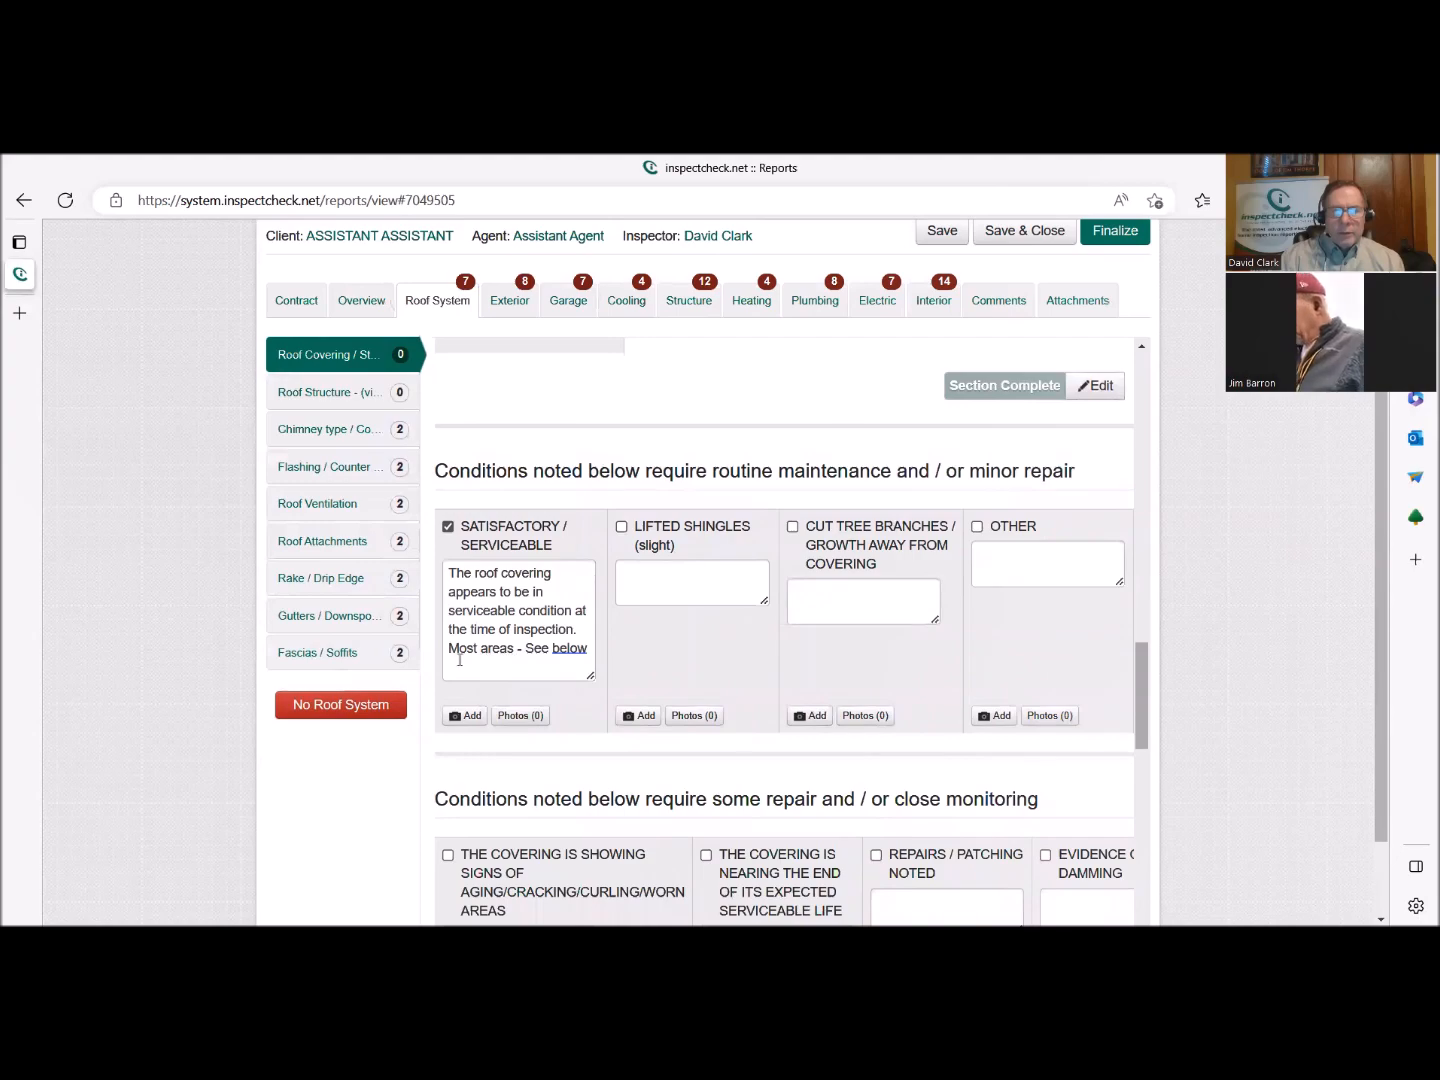
pyautogui.scroll(-7, 1111, 813)
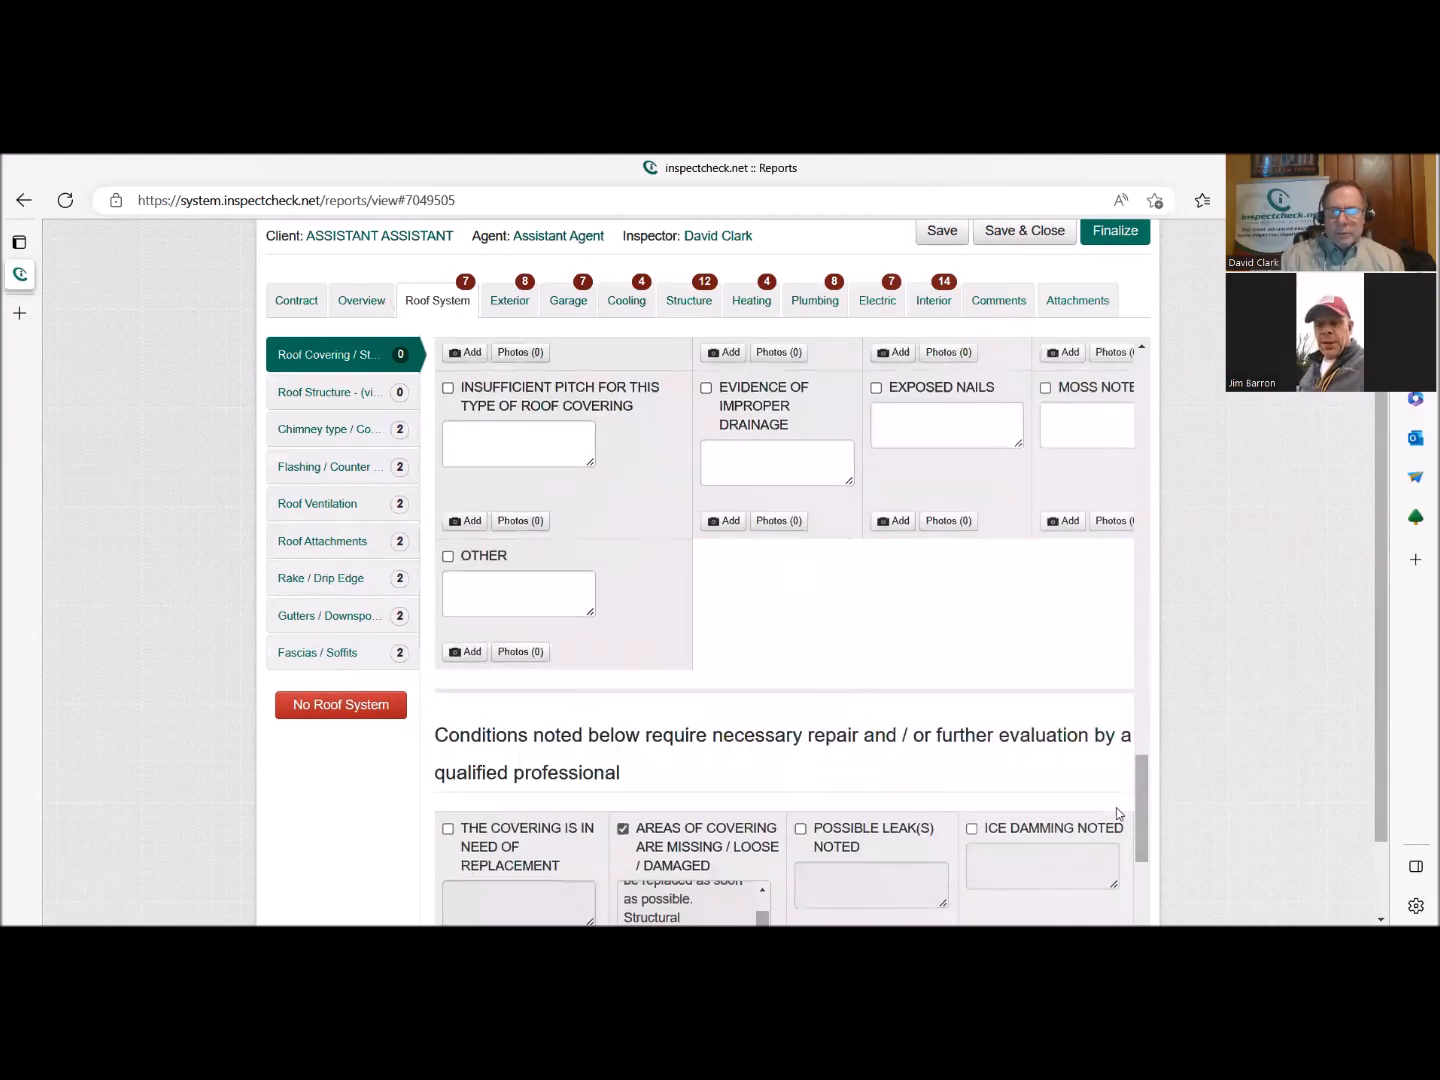
pyautogui.scroll(-5, 1116, 806)
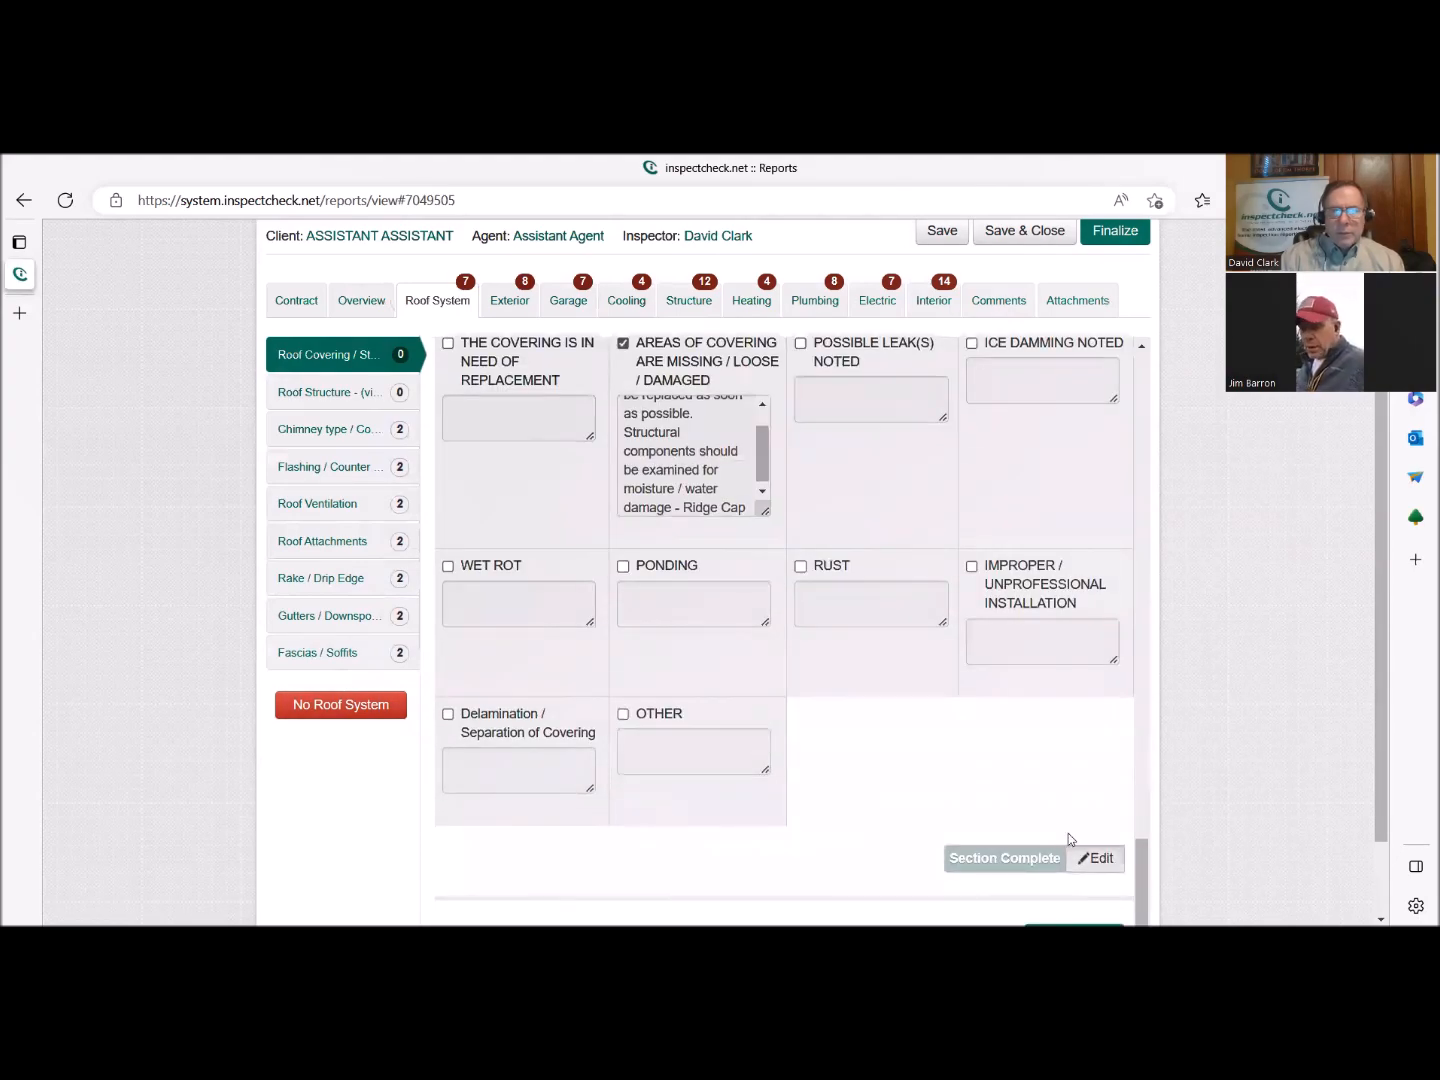
# Reopen the roof covering's conditions section for editing and end the Satisfactory / Serviceable comment with a period after "See below".
pyautogui.click(1093, 858)
pyautogui.scroll(10, 843, 727)
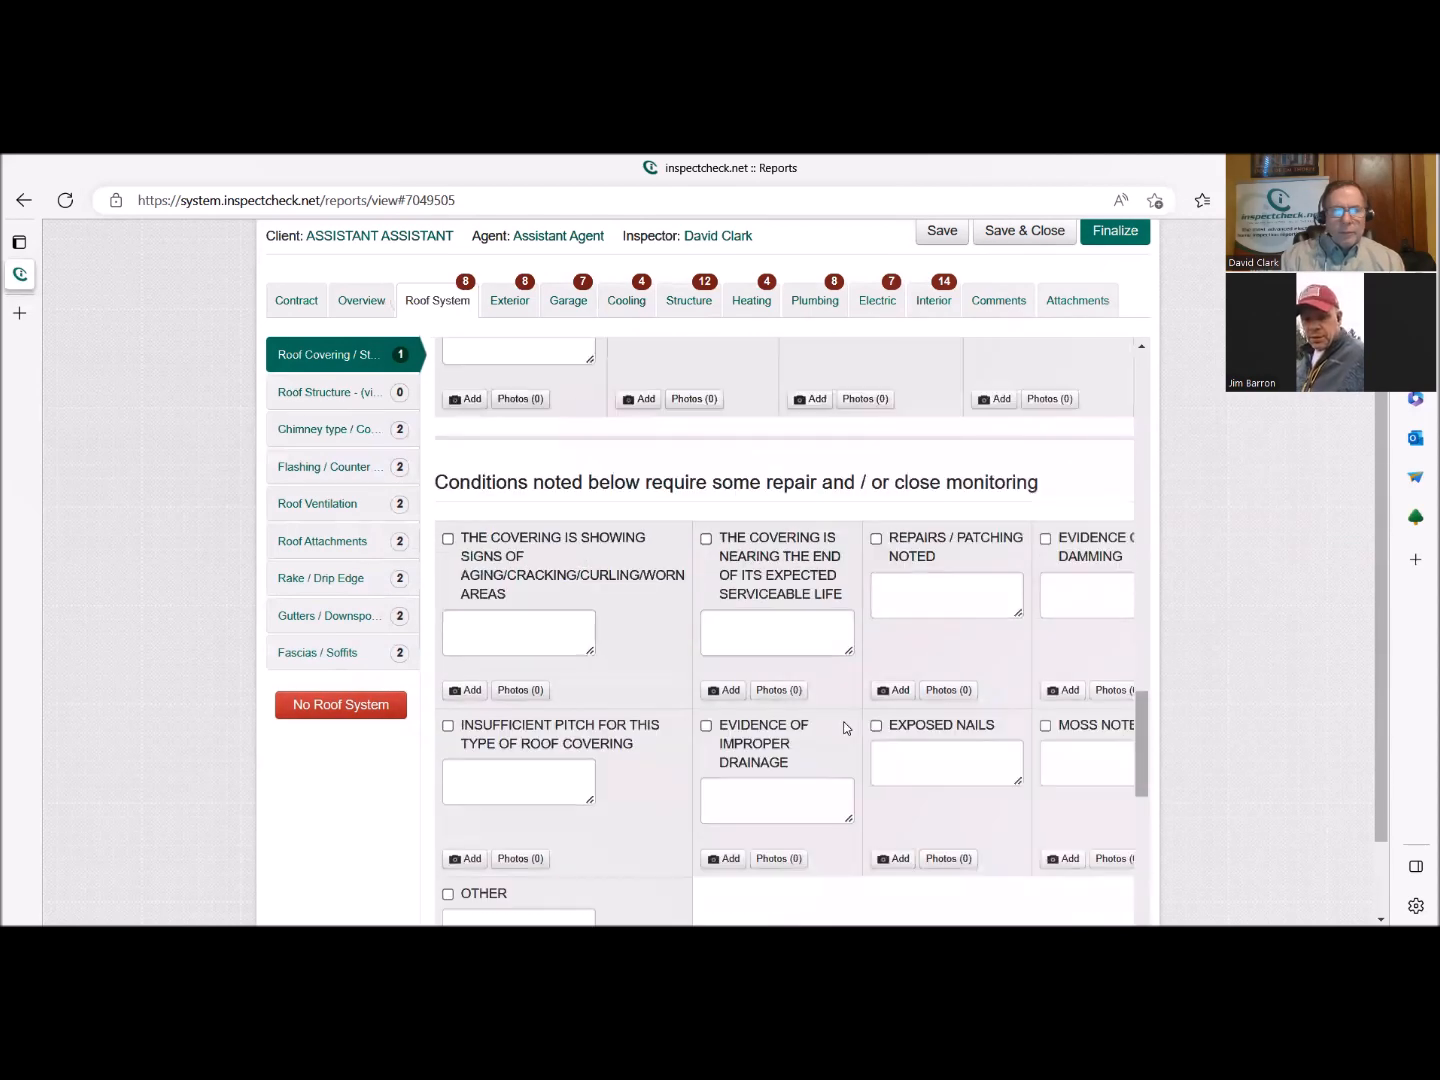
pyautogui.scroll(3, 843, 727)
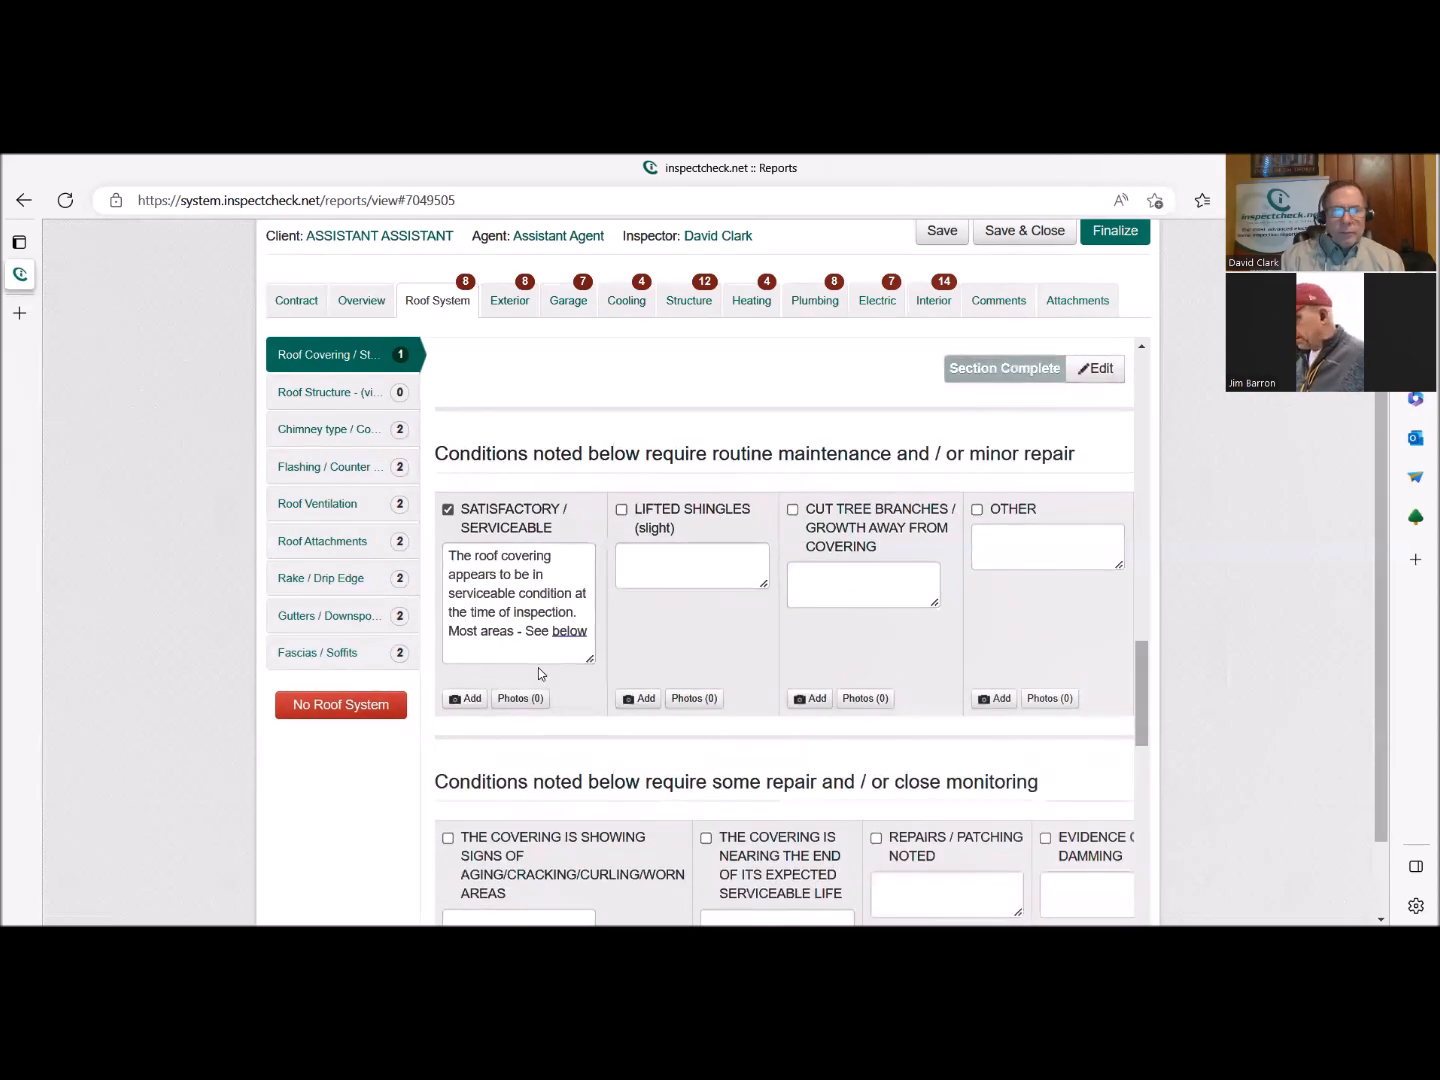
pyautogui.click(590, 628)
pyautogui.write('.')
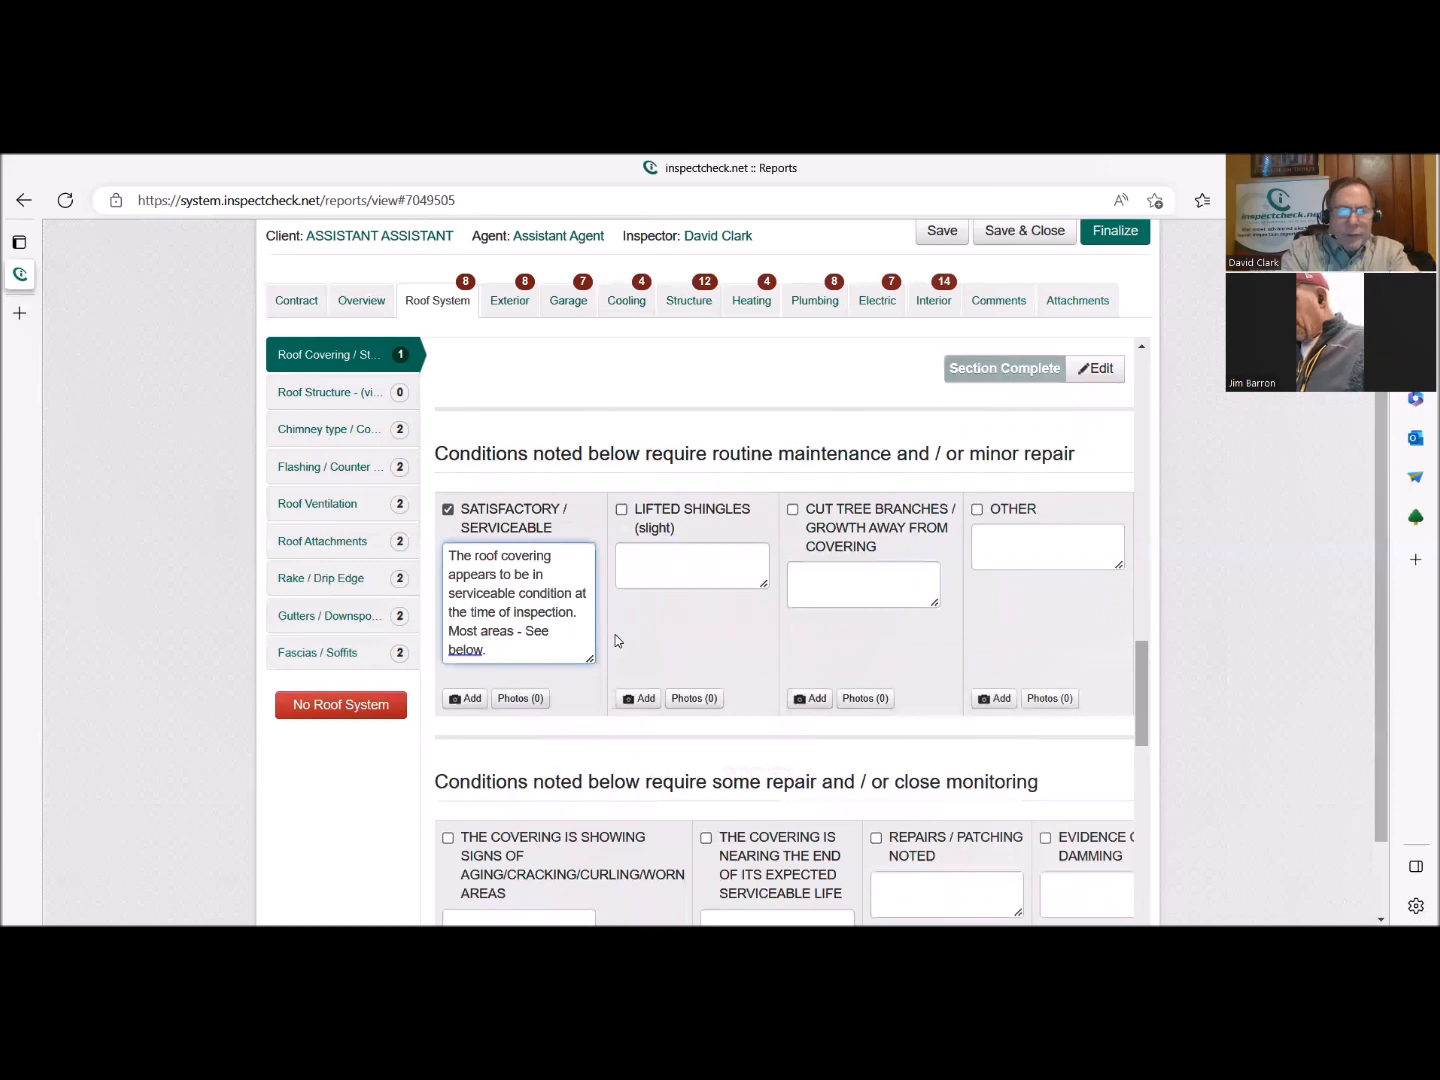
# Add the sentence "Picture of newer shingles inserted." on a new line of the Satisfactory / Serviceable comment.
pyautogui.press('Return')
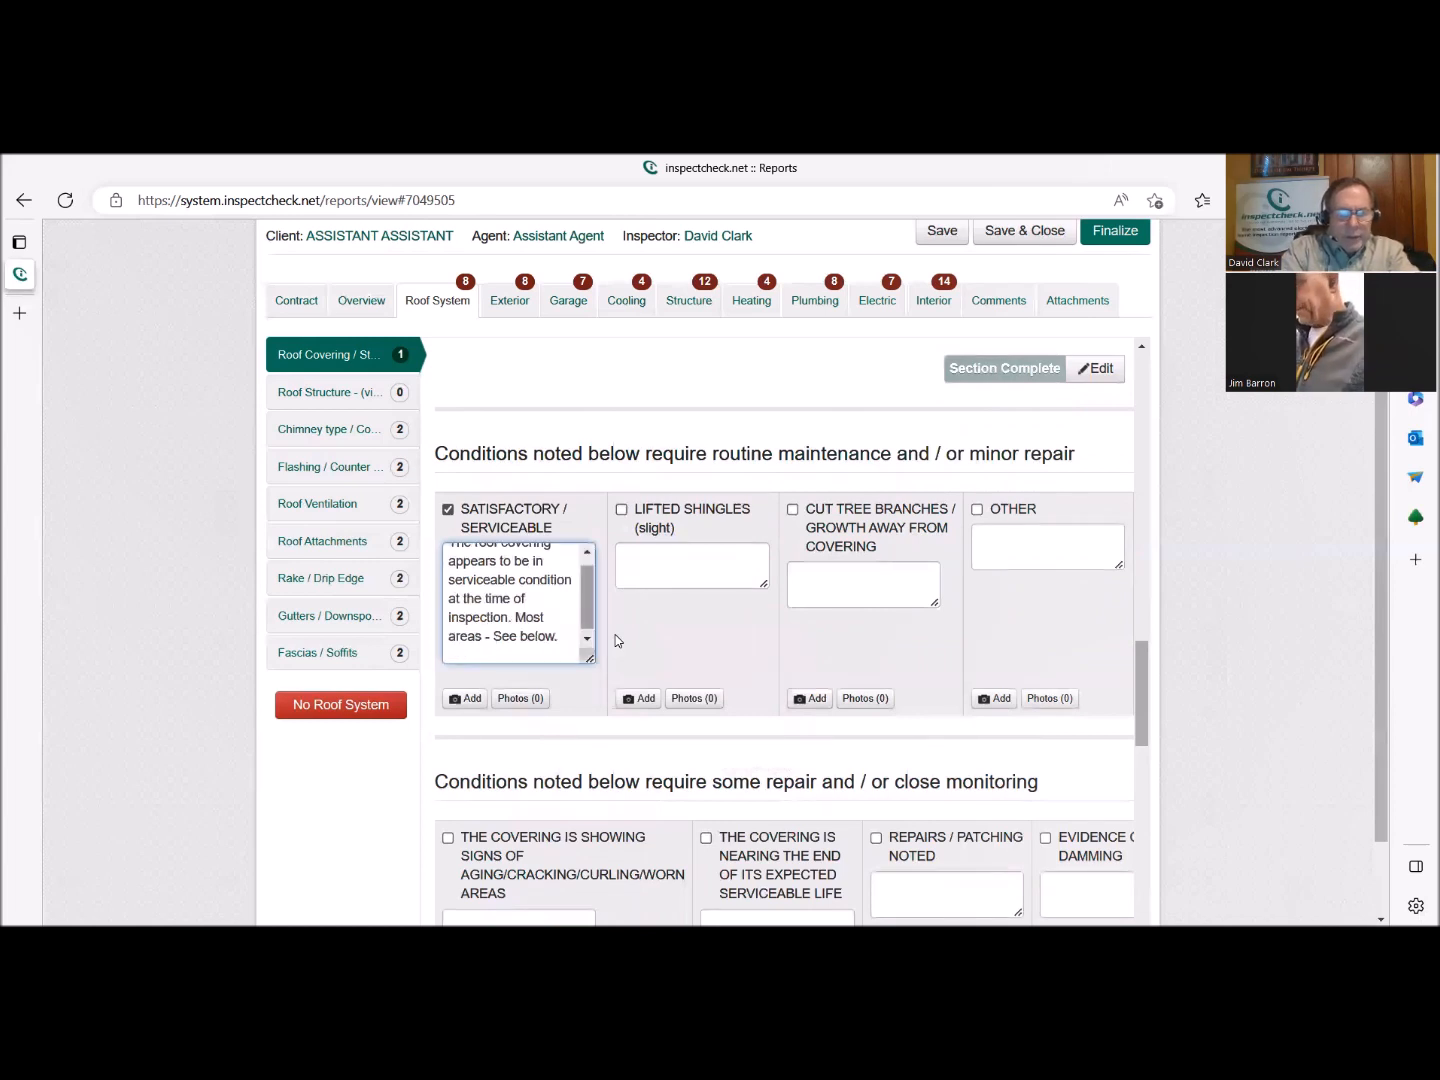
pyautogui.write('Pictu')
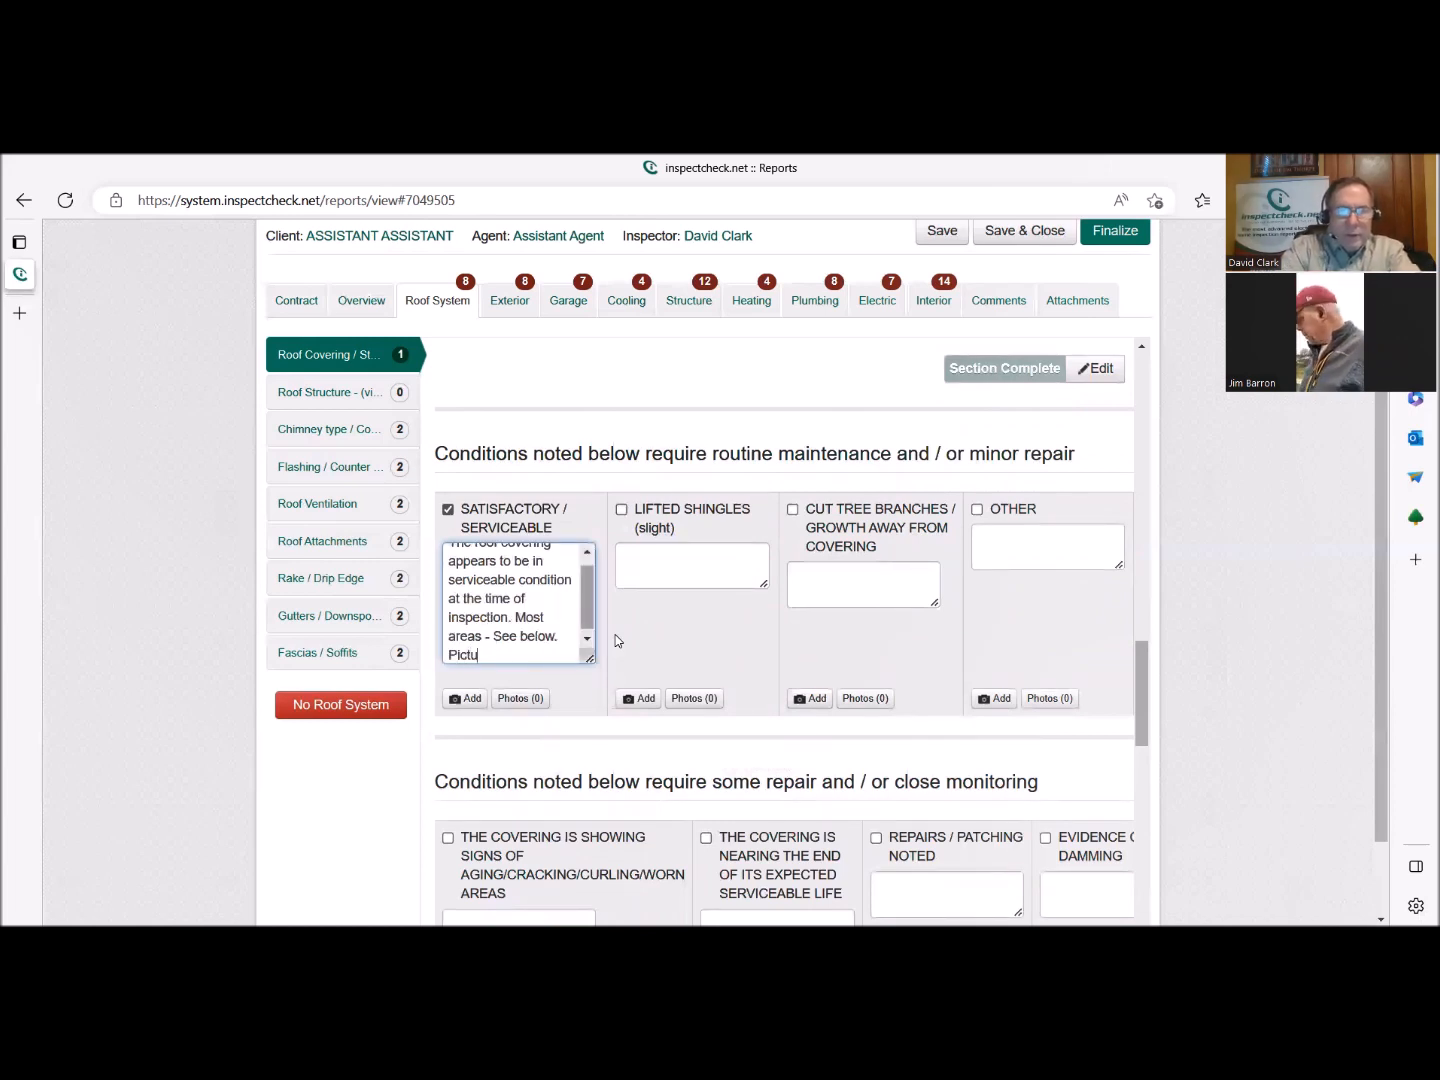
pyautogui.write('re of newe')
pyautogui.write('hingkes')
pyautogui.press('BackSpace')
pyautogui.press('BackSpace')
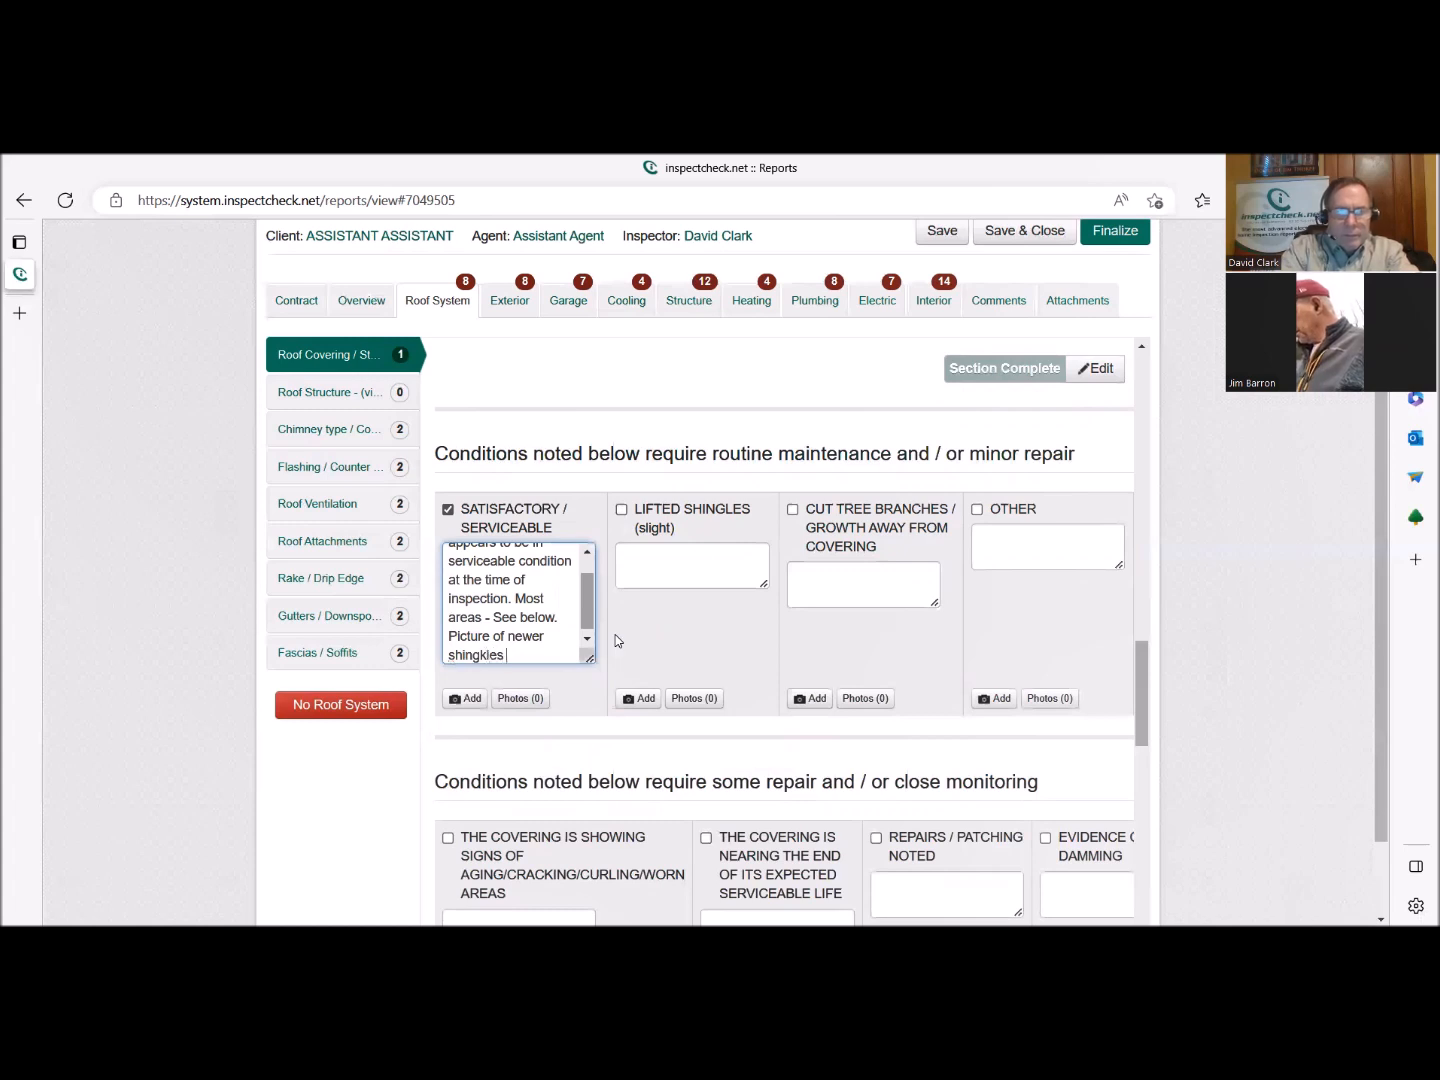
pyautogui.press('BackSpace')
pyautogui.press('BackSpace')
pyautogui.press('BackSpace')
pyautogui.press('BackSpace')
pyautogui.press('BackSpace')
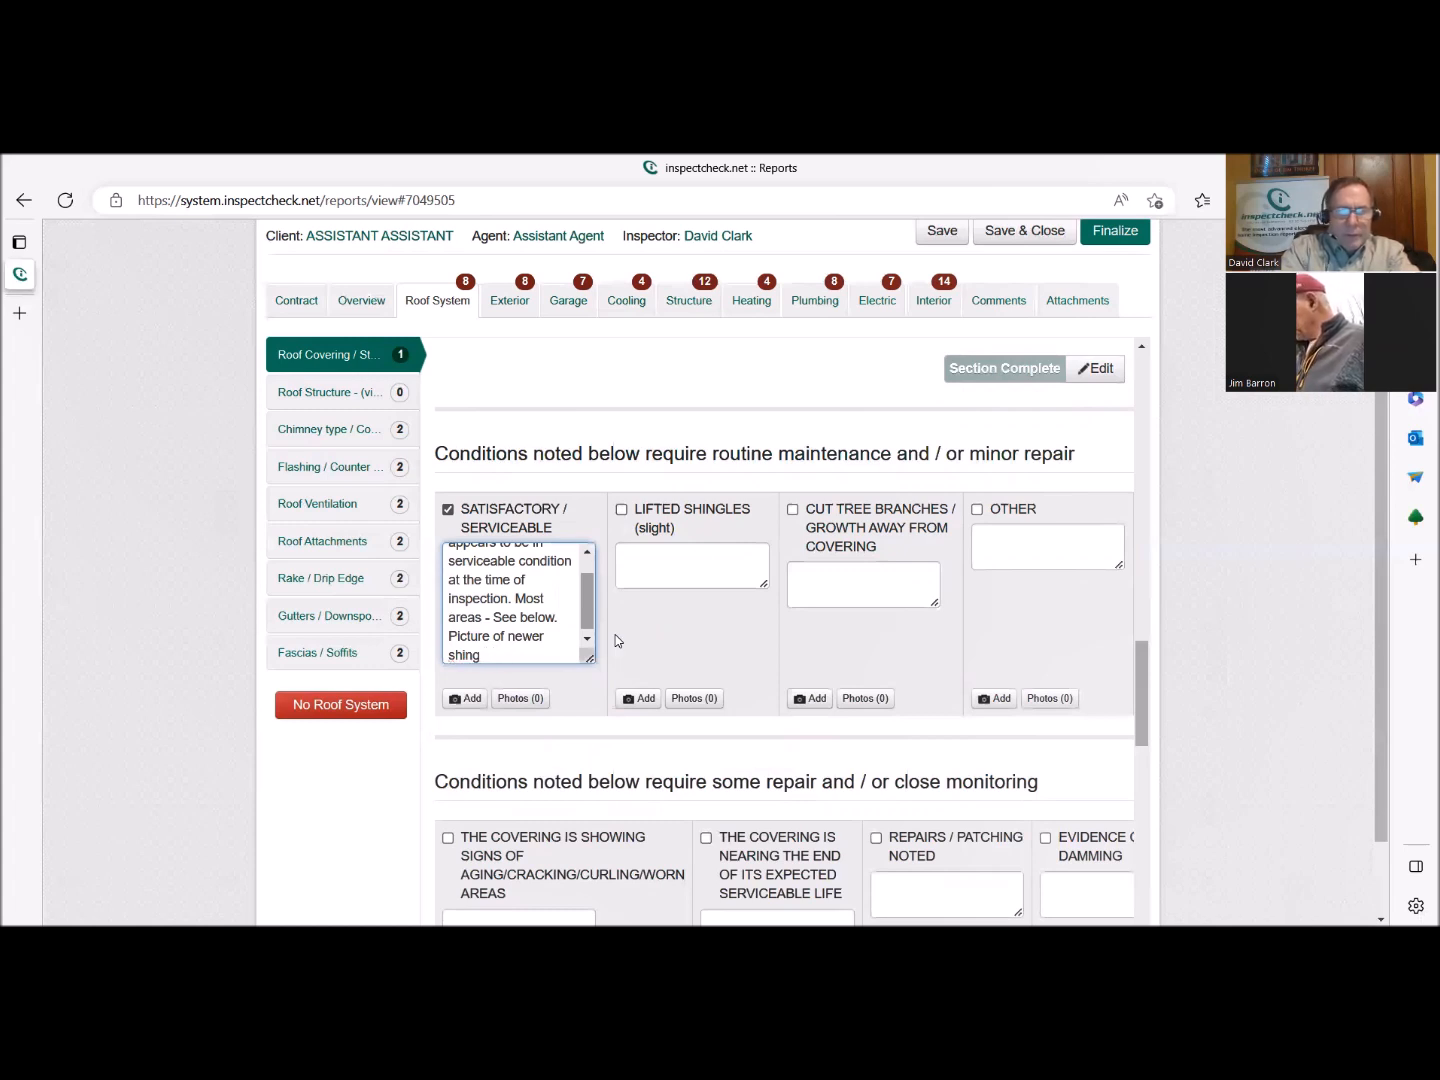
pyautogui.write('les')
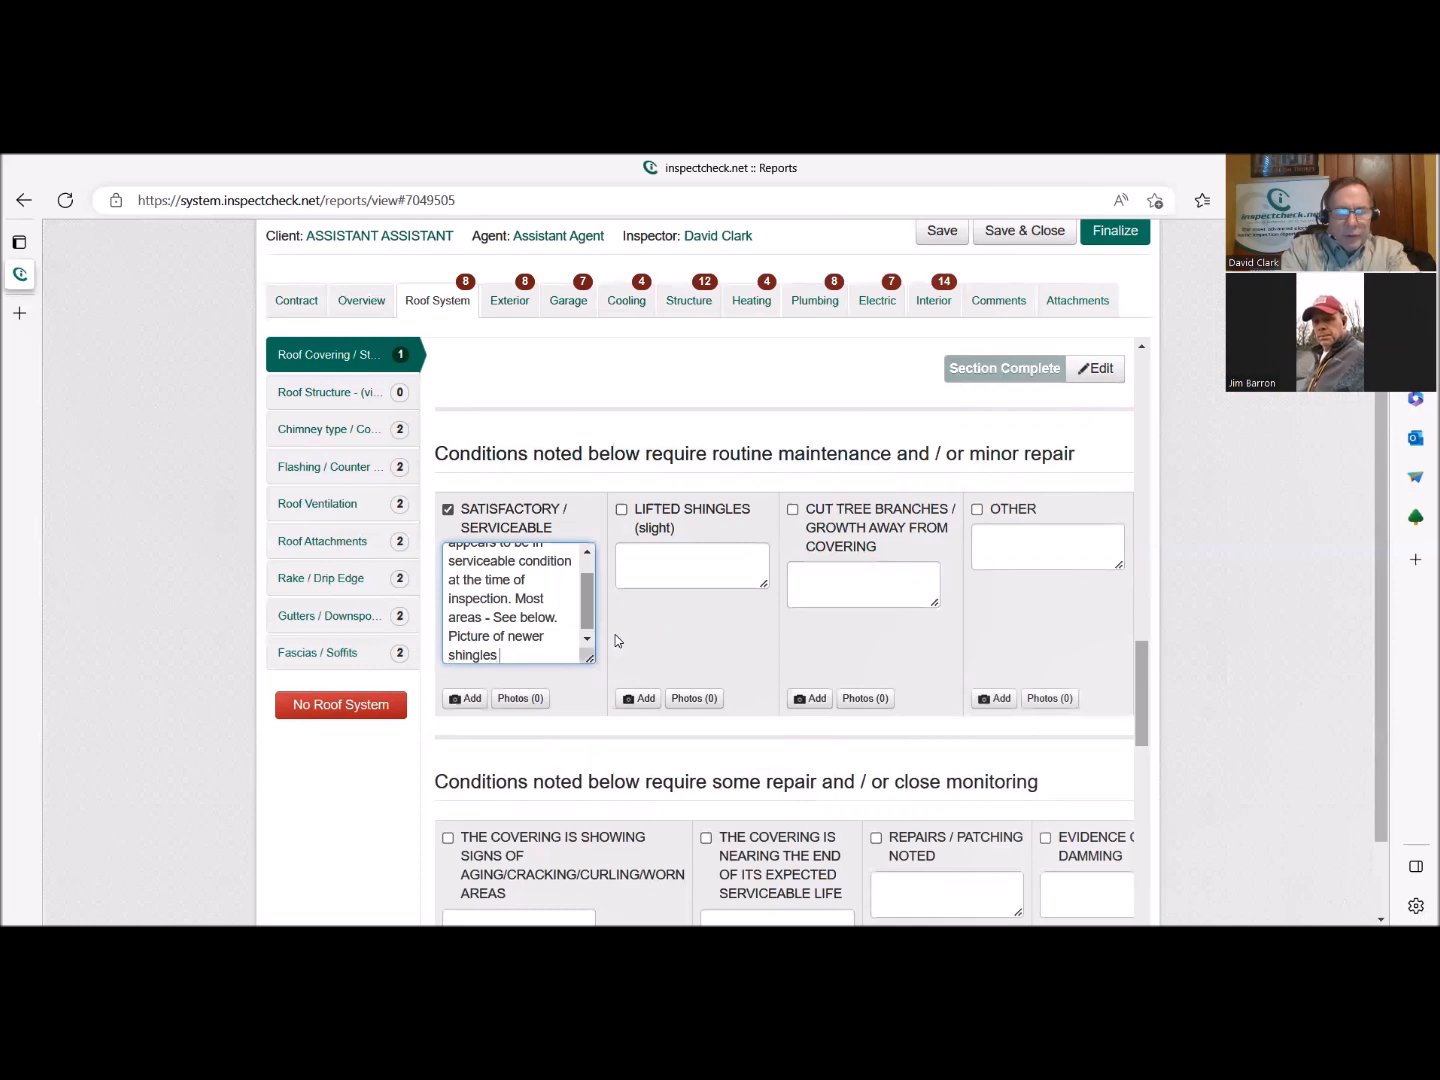
pyautogui.write(' inser')
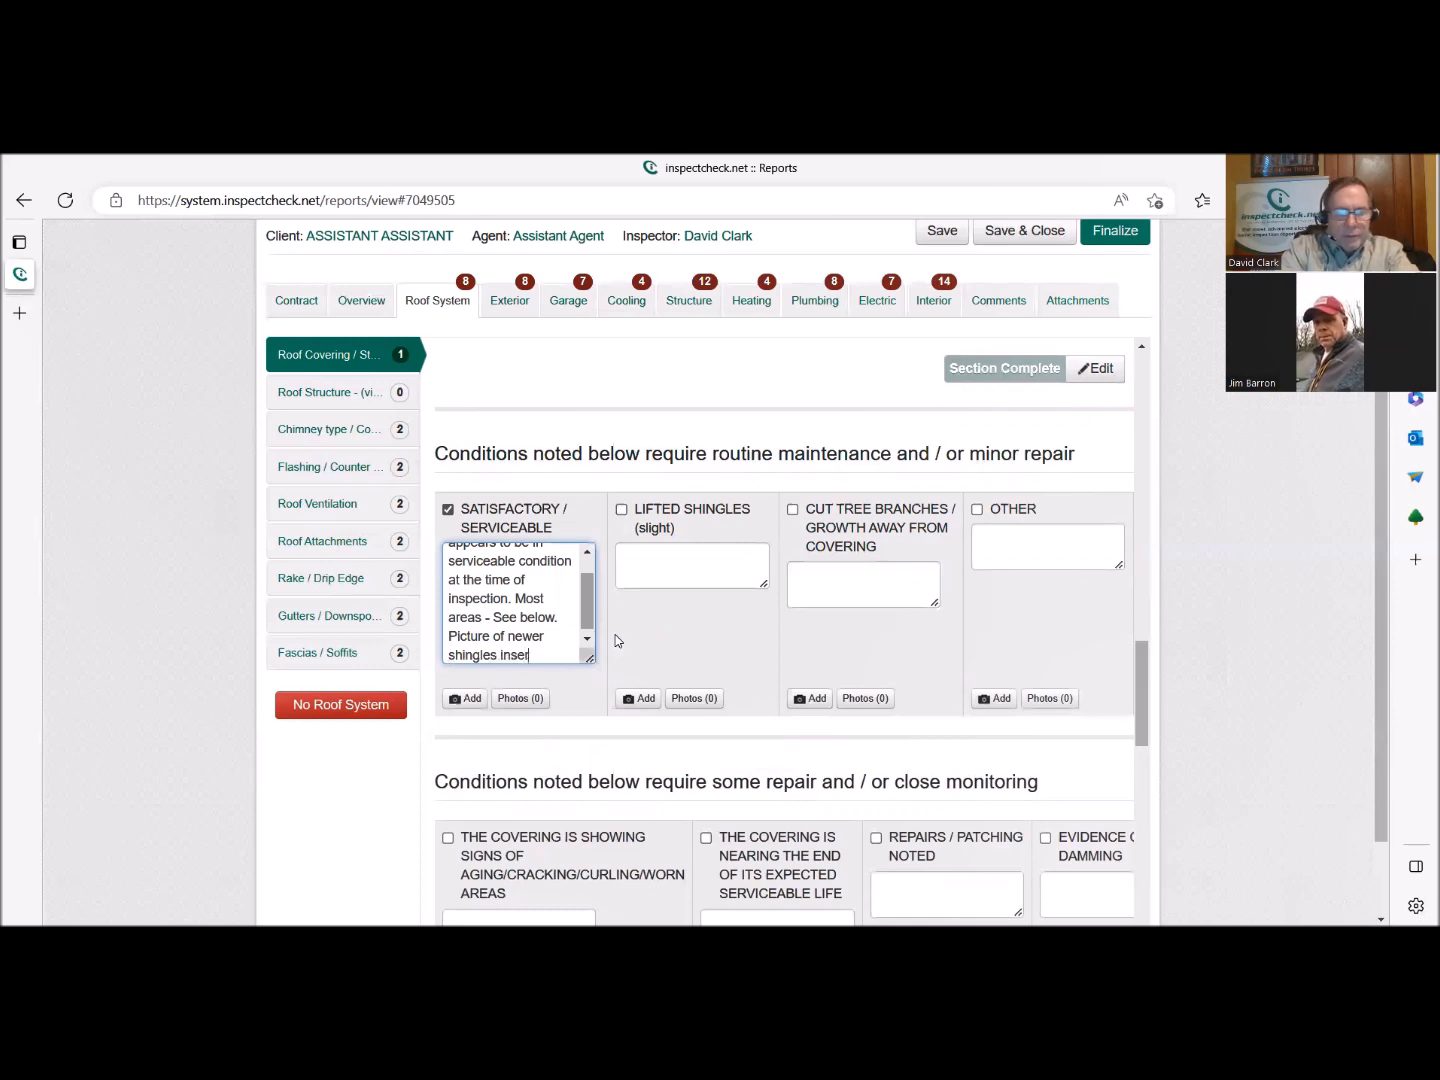
pyautogui.write('ted.')
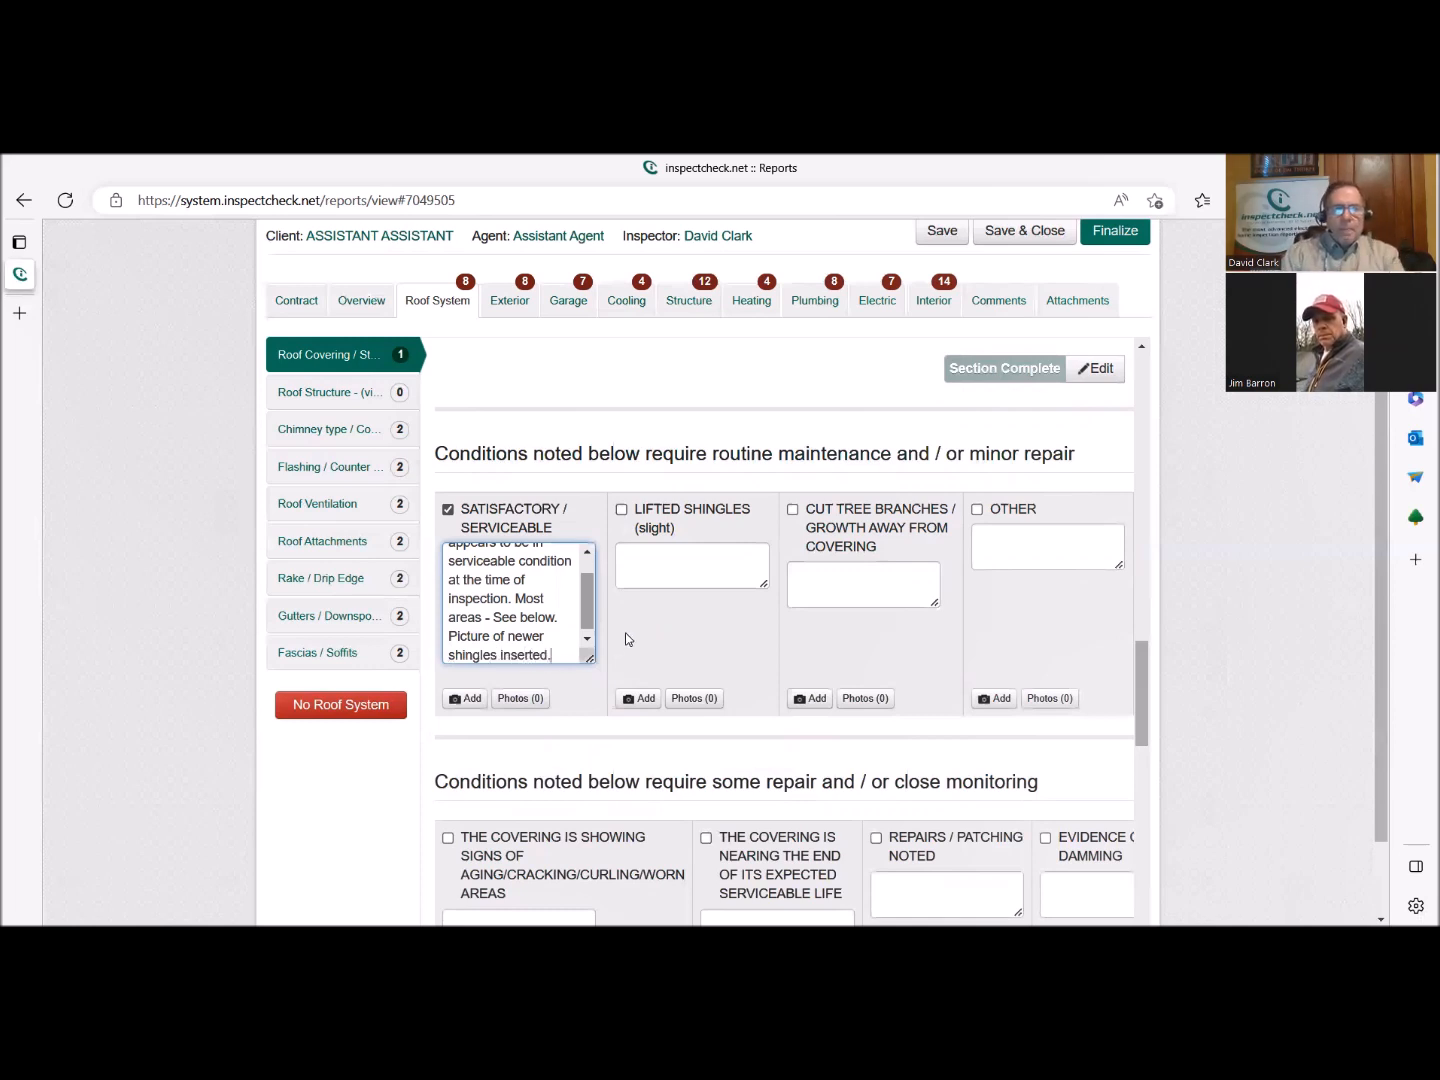
pyautogui.click(467, 698)
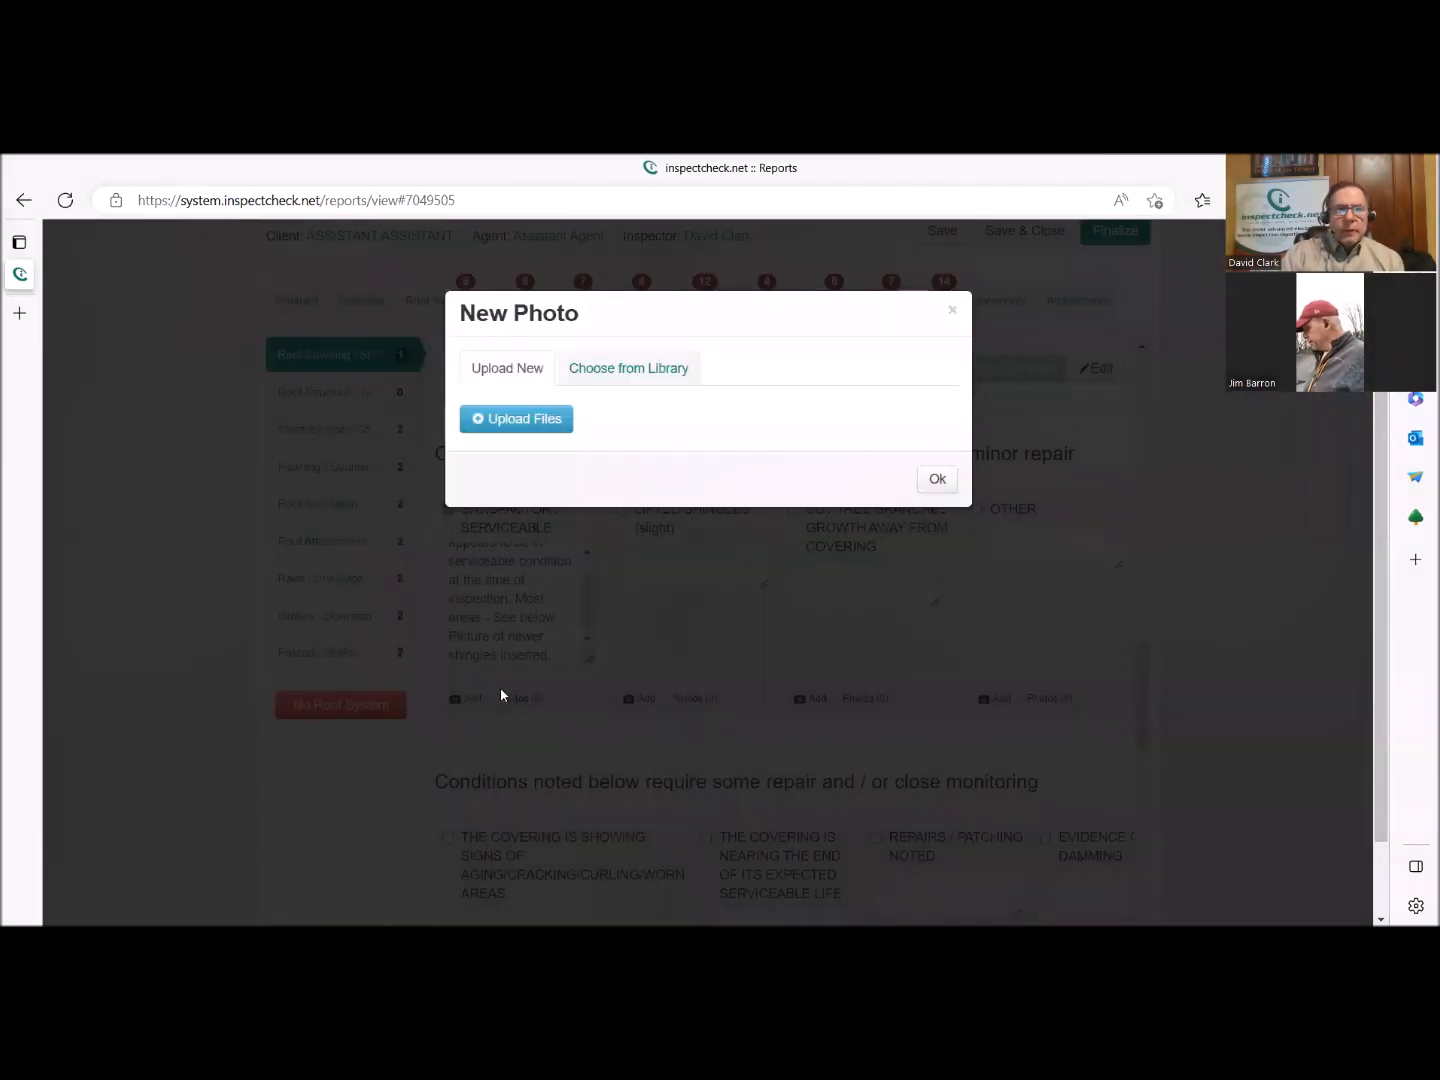
pyautogui.click(532, 418)
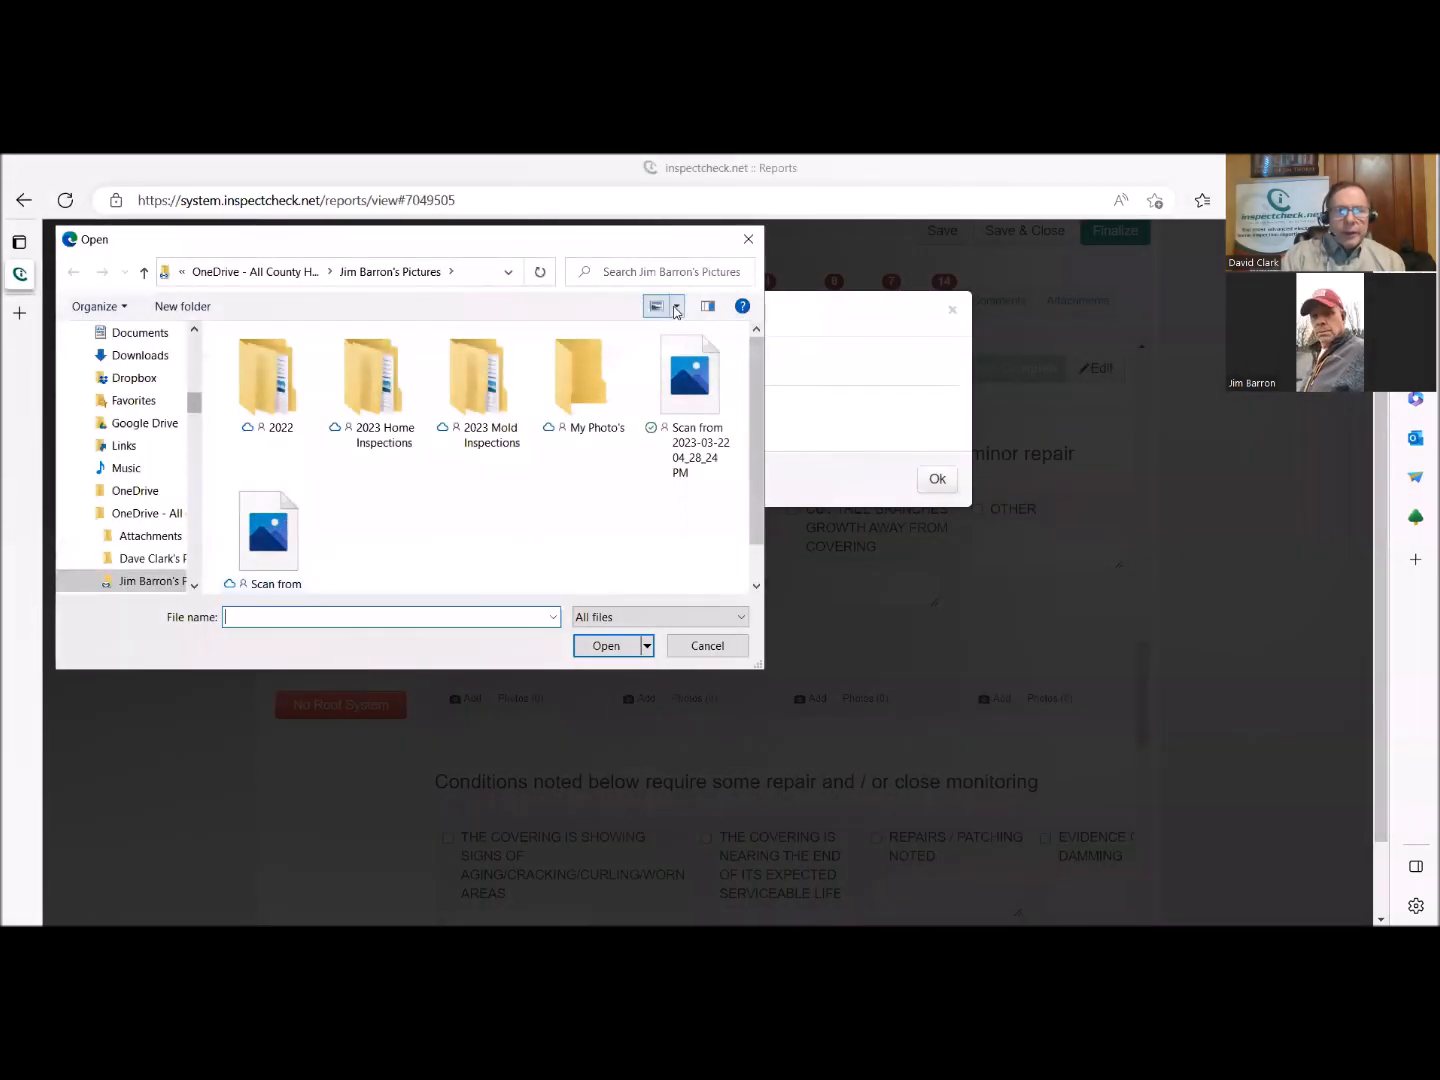
pyautogui.click(678, 308)
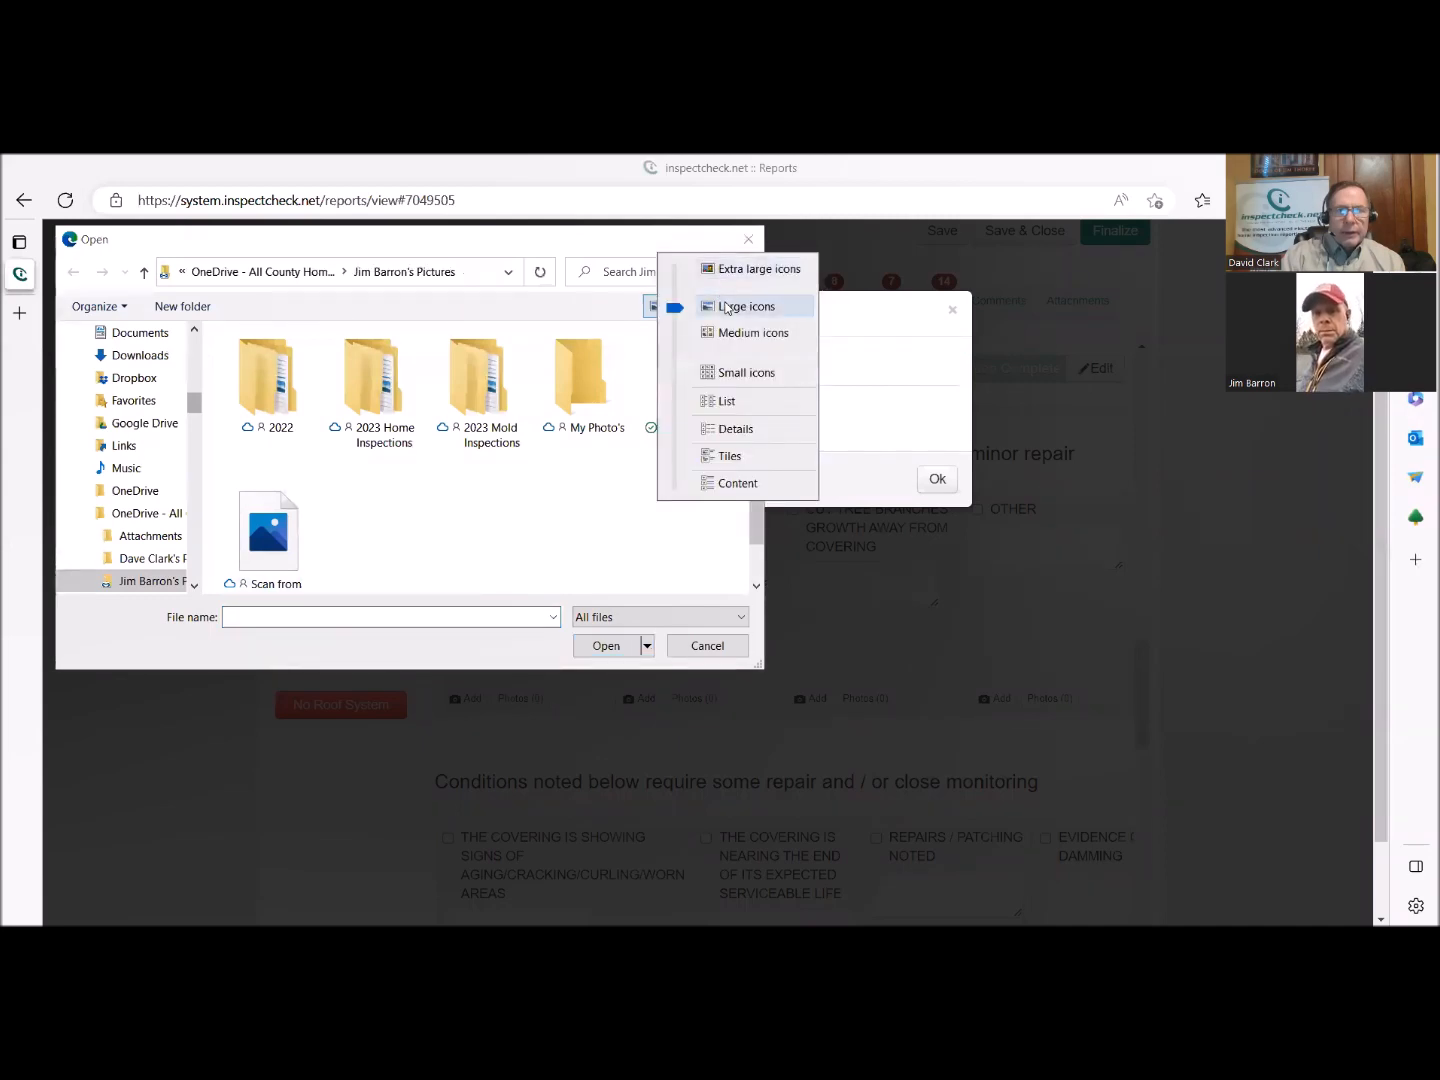
pyautogui.click(727, 307)
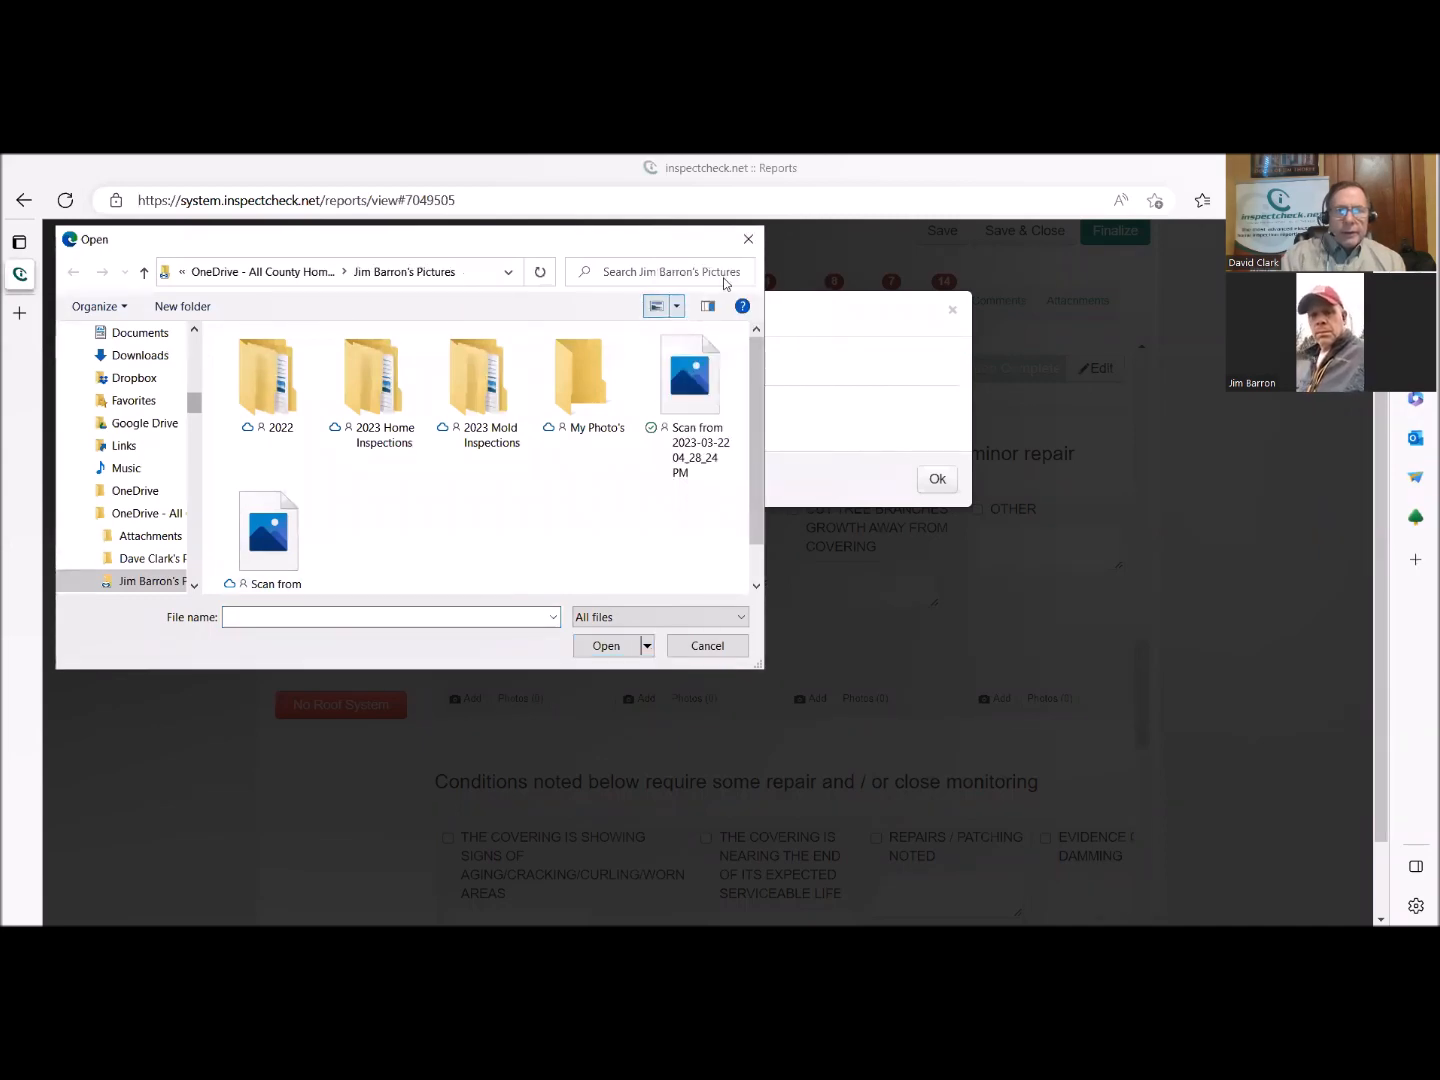
pyautogui.click(677, 307)
pyautogui.click(724, 273)
pyautogui.scroll(-4, 614, 478)
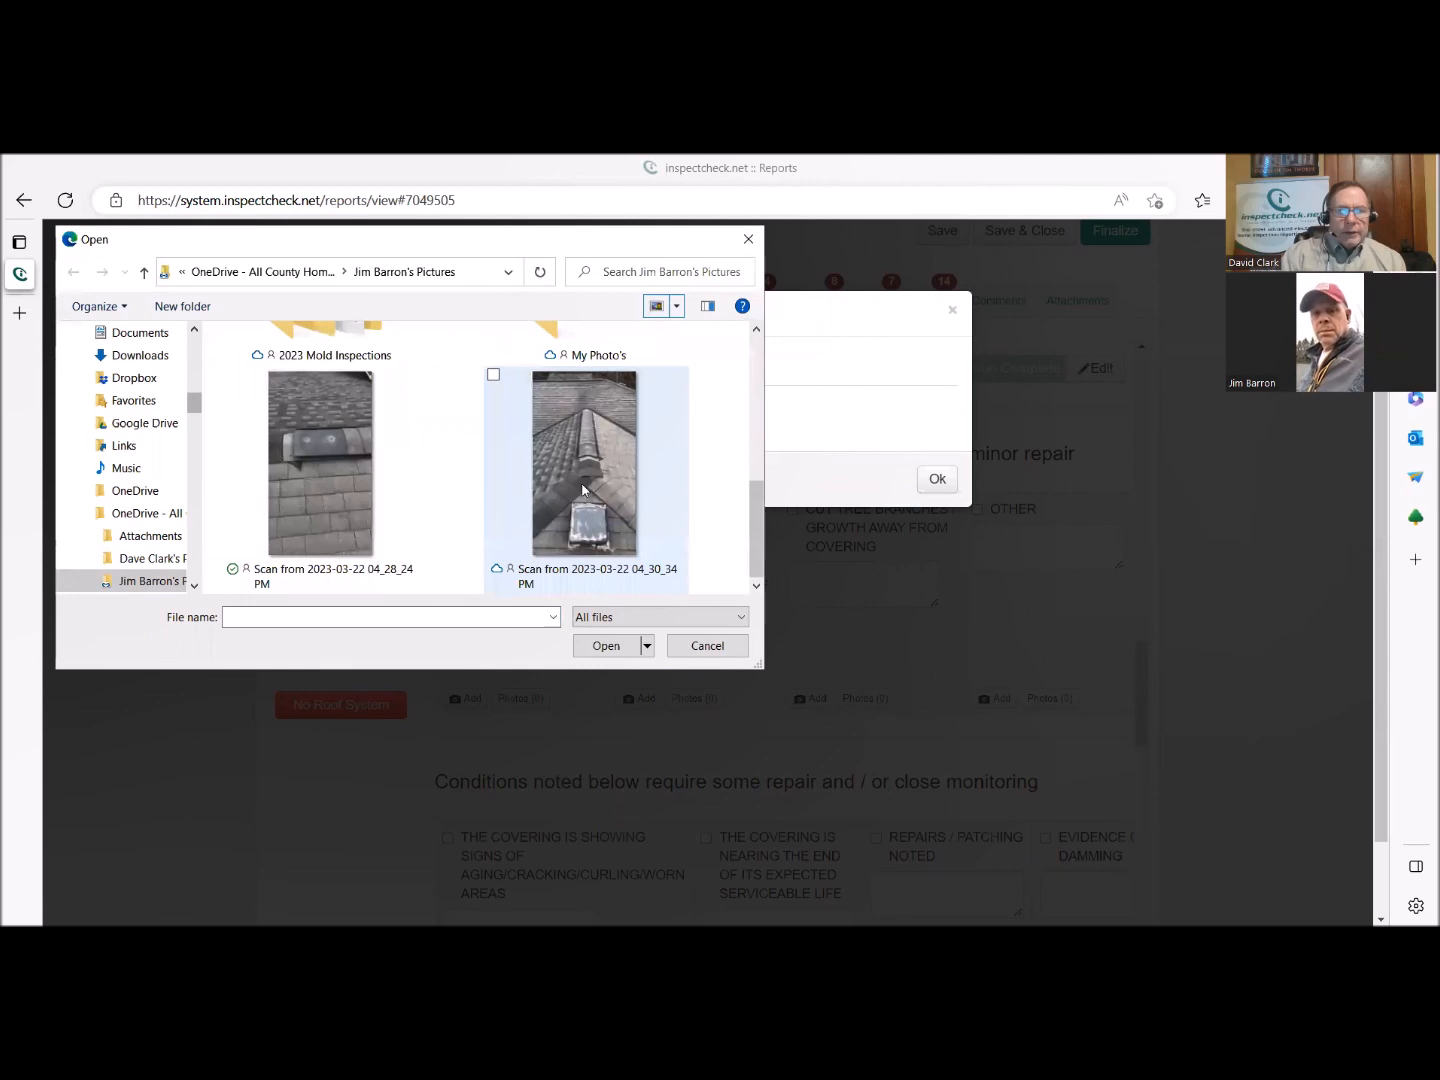
pyautogui.click(583, 490)
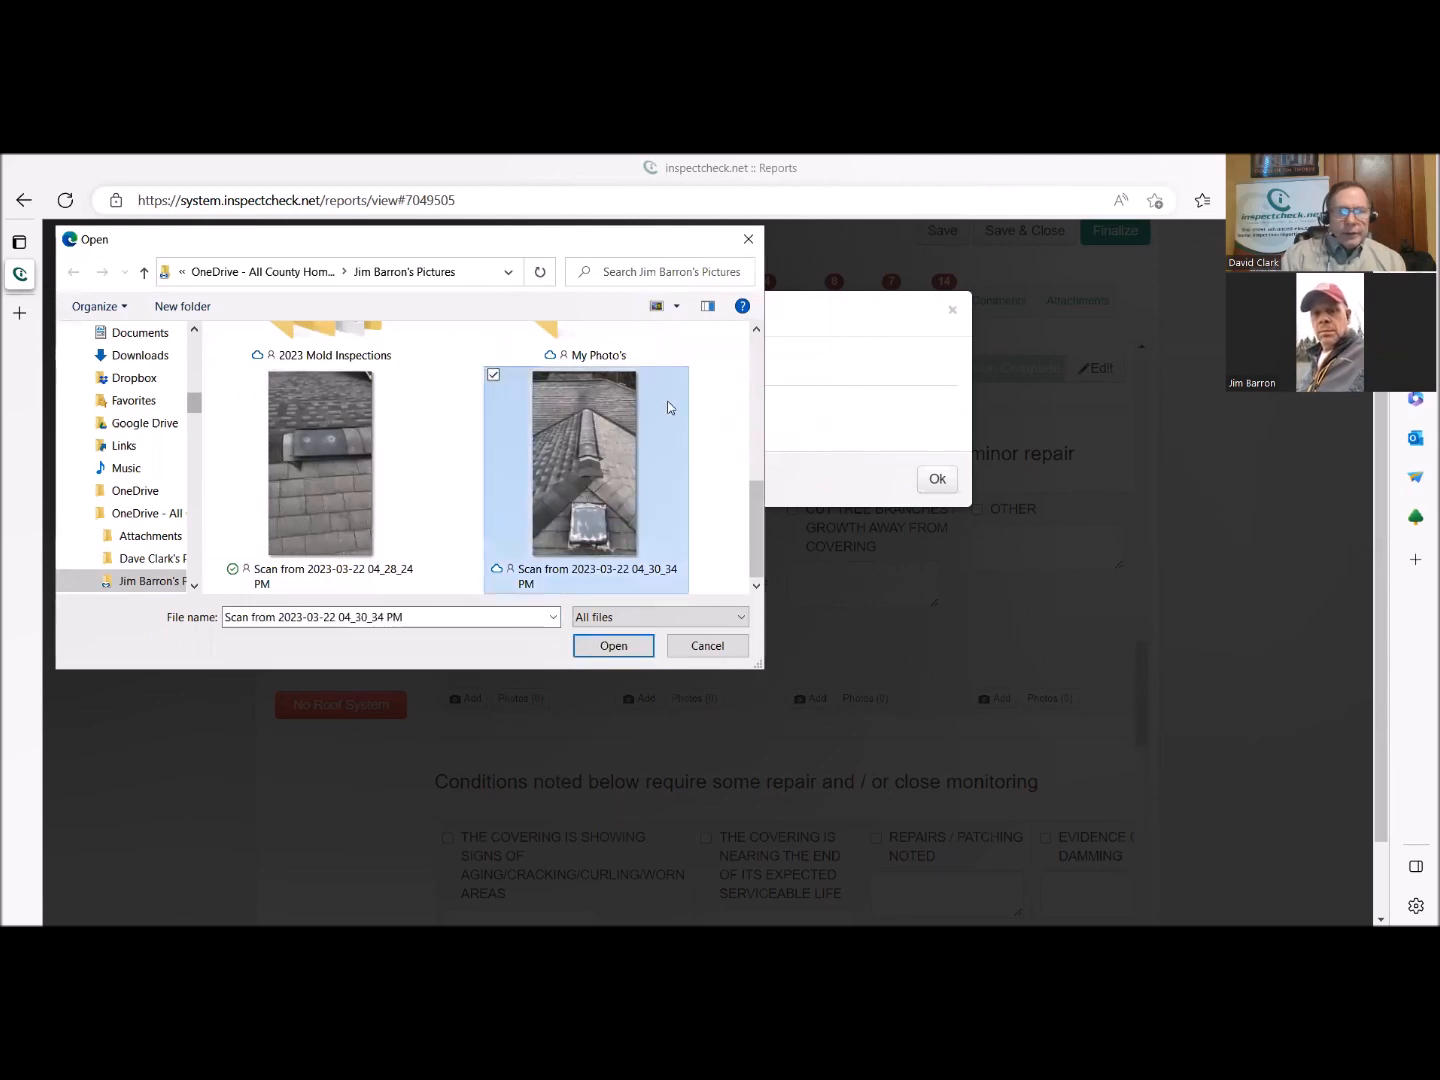
pyautogui.click(611, 644)
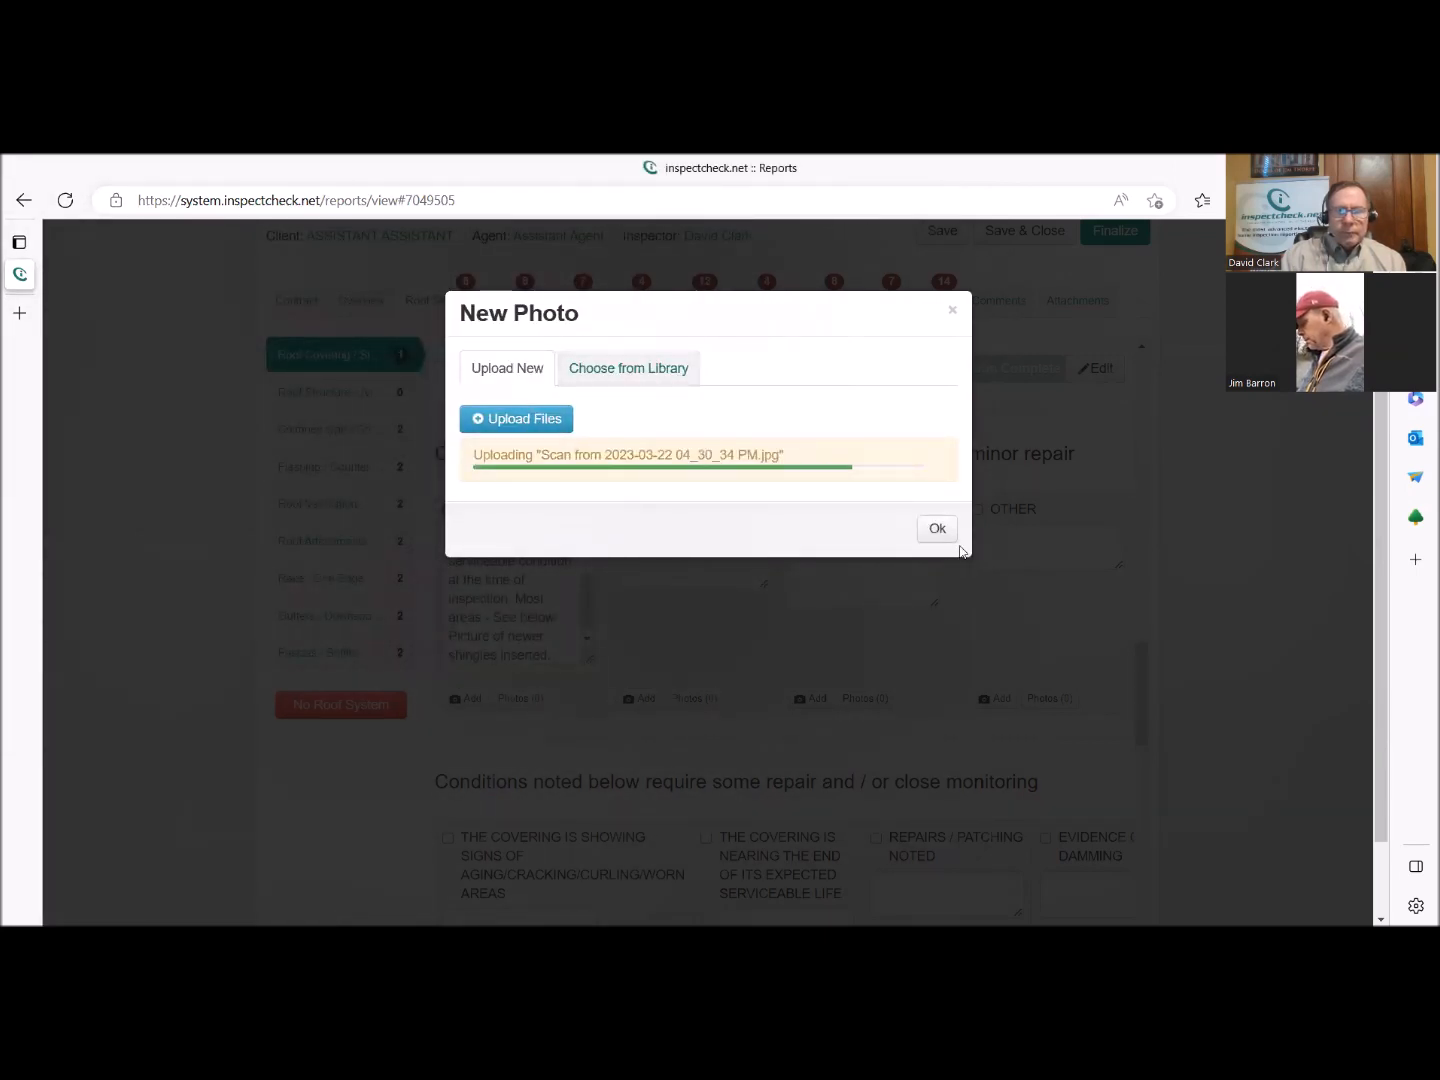
pyautogui.click(941, 520)
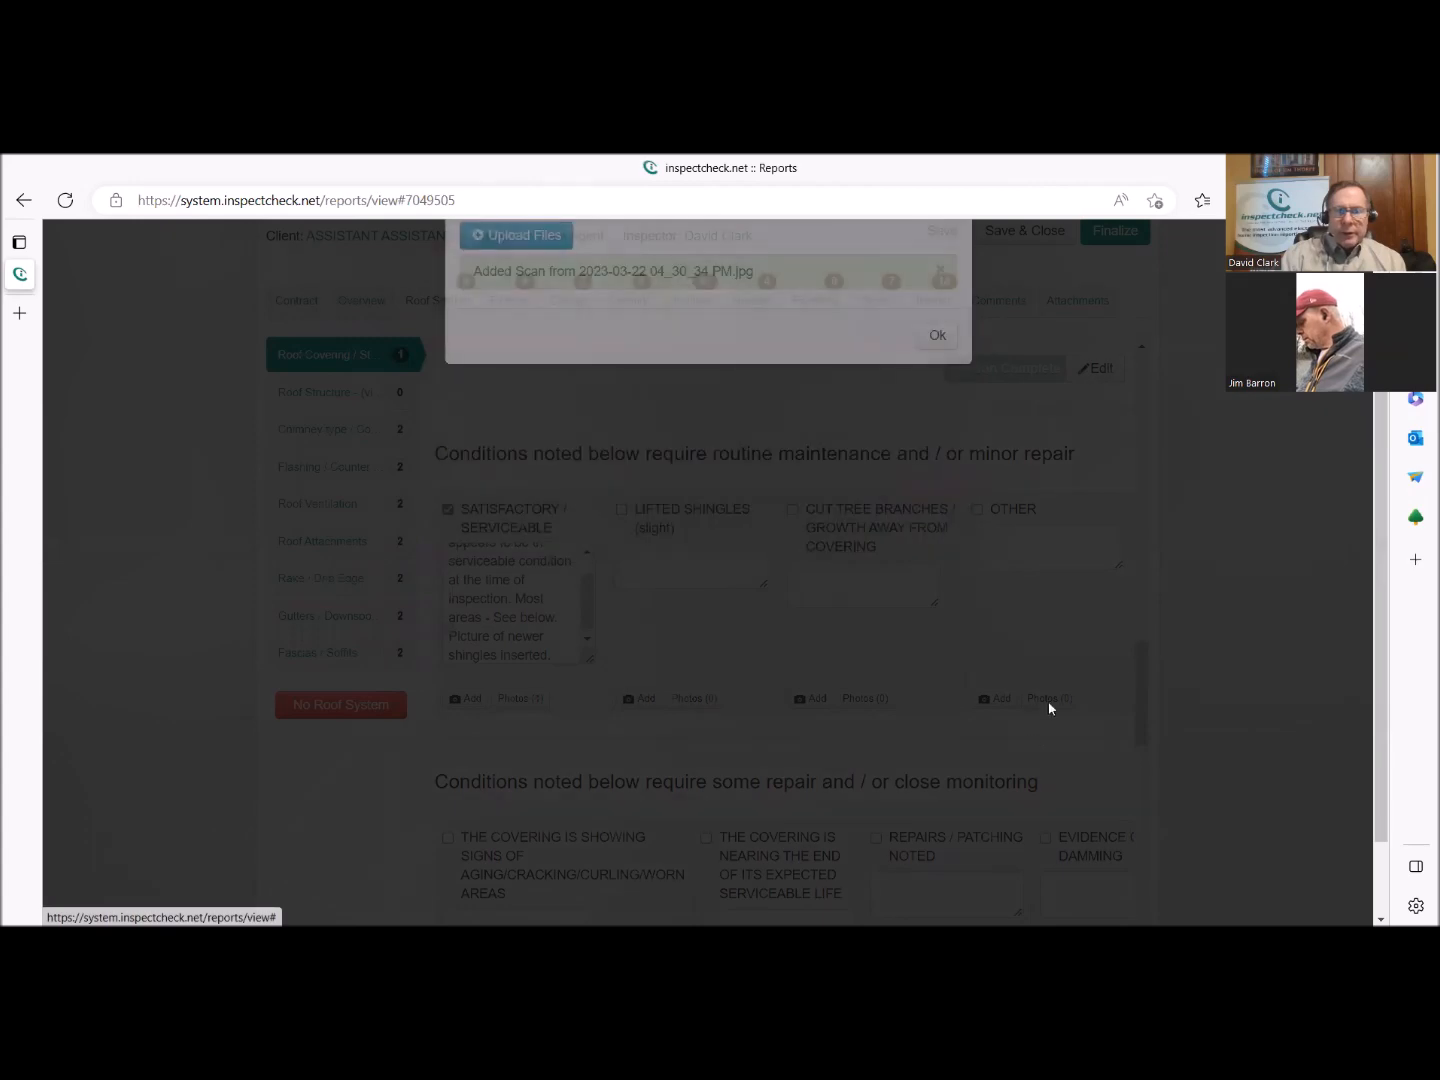
# Mark the roof covering's conditions section as complete again and open the Chimney type part.
pyautogui.scroll(-12, 1021, 753)
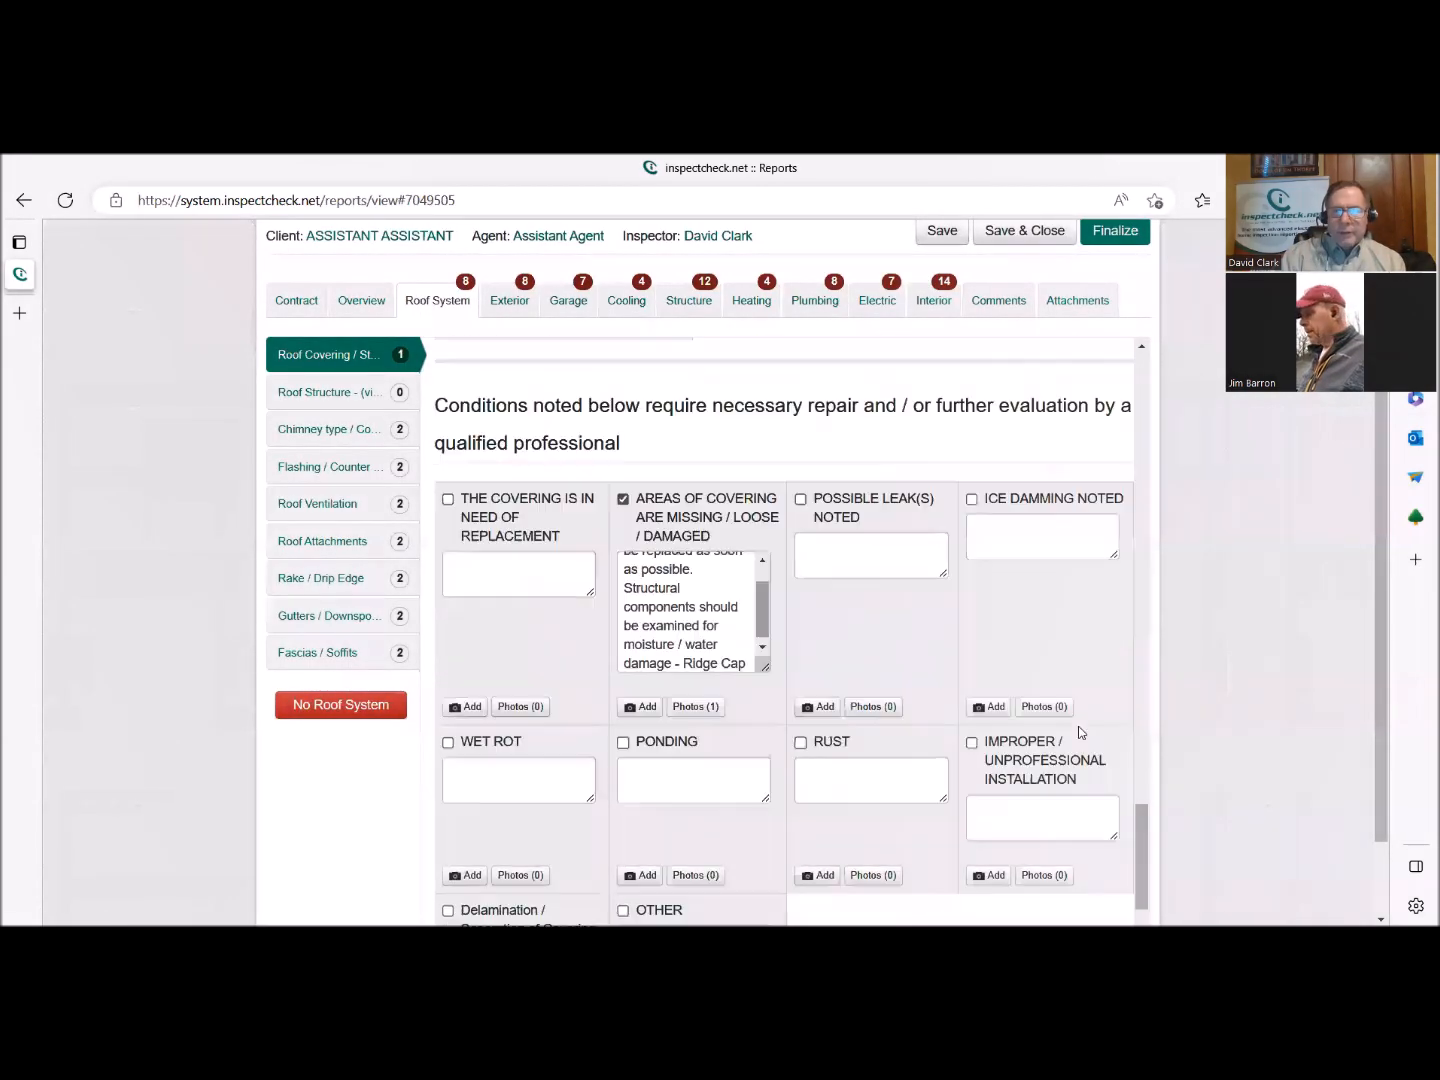
pyautogui.click(1043, 863)
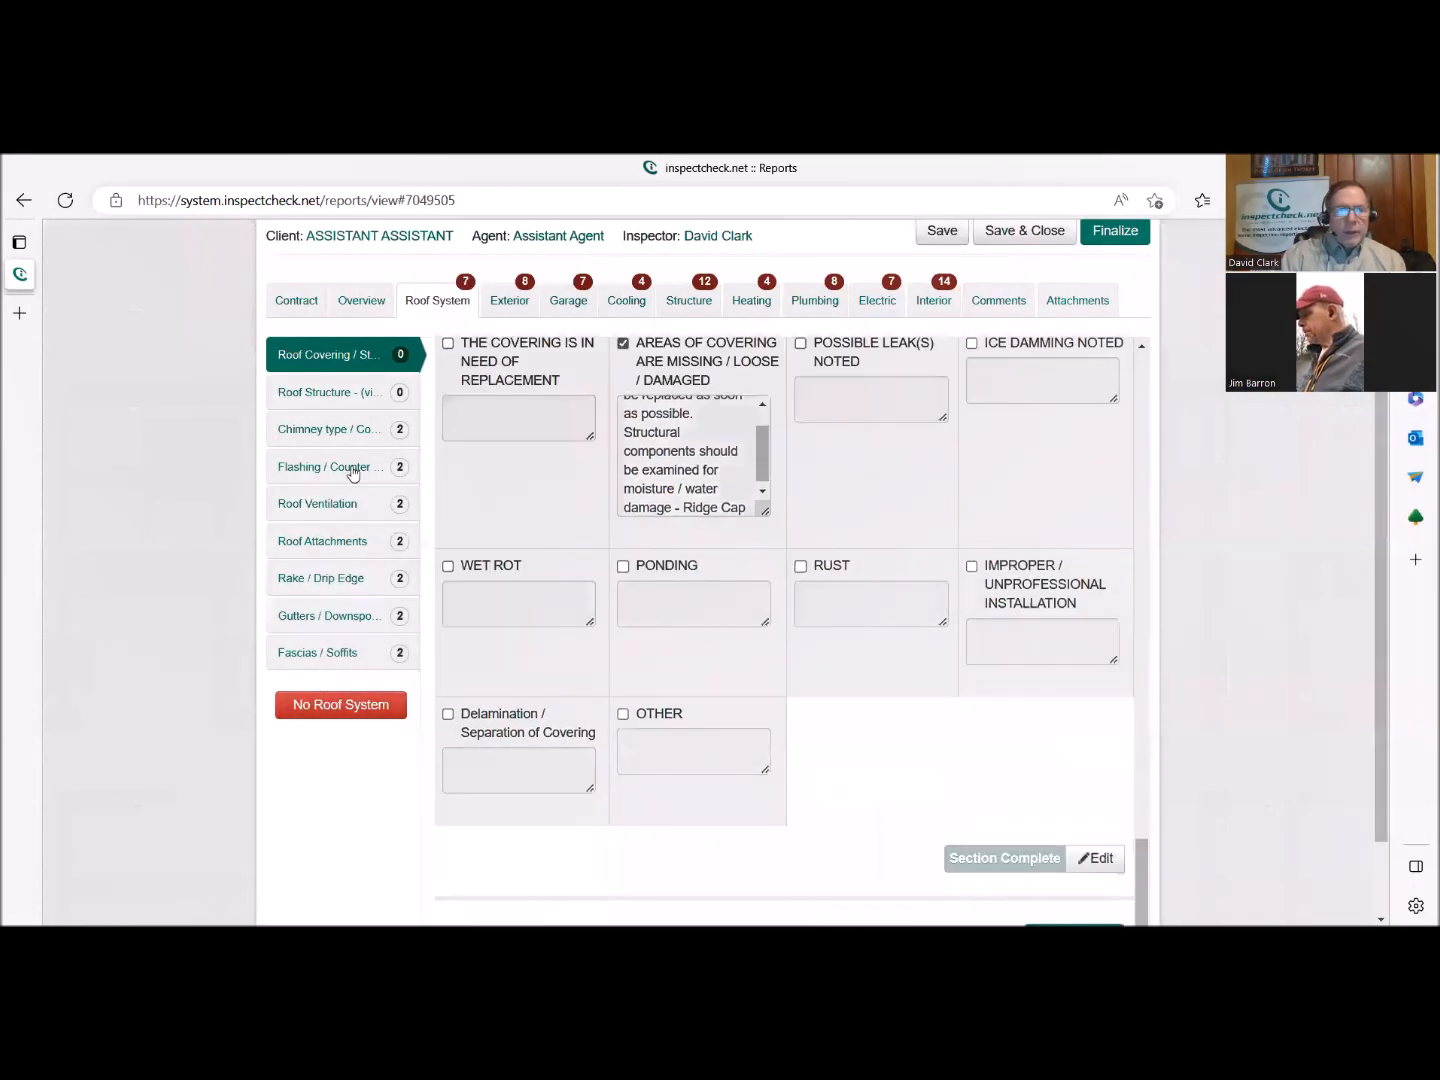
pyautogui.click(327, 402)
pyautogui.click(328, 429)
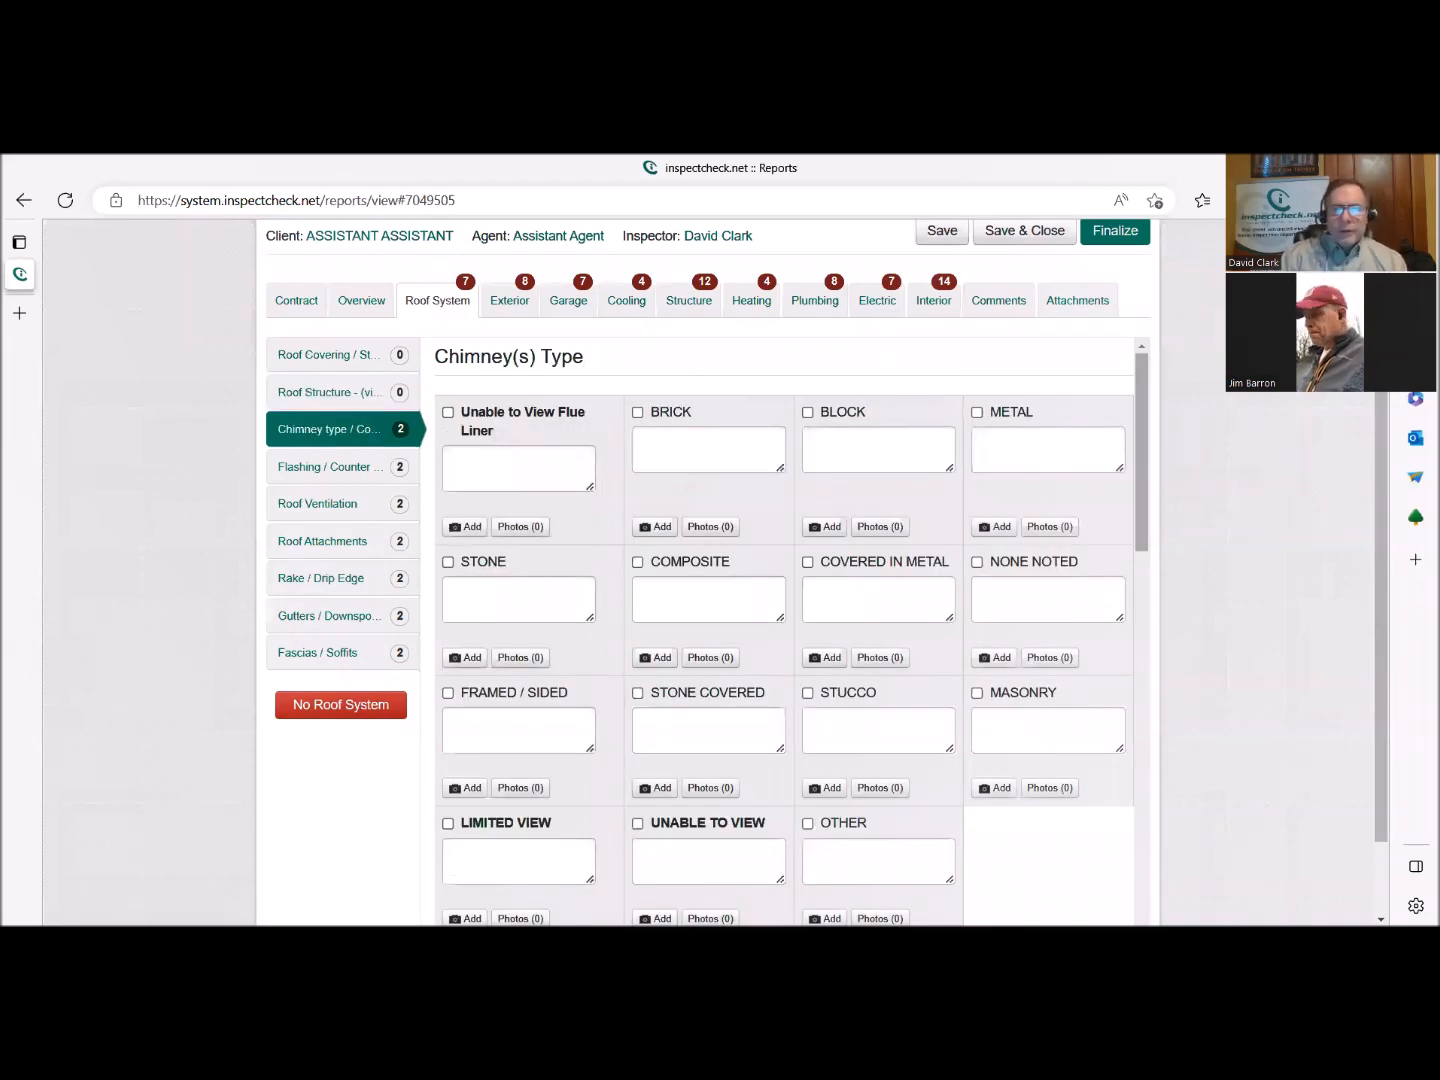
# Select Brick as the chimney type and mark the Chimney(s) Type section as complete.
pyautogui.click(667, 412)
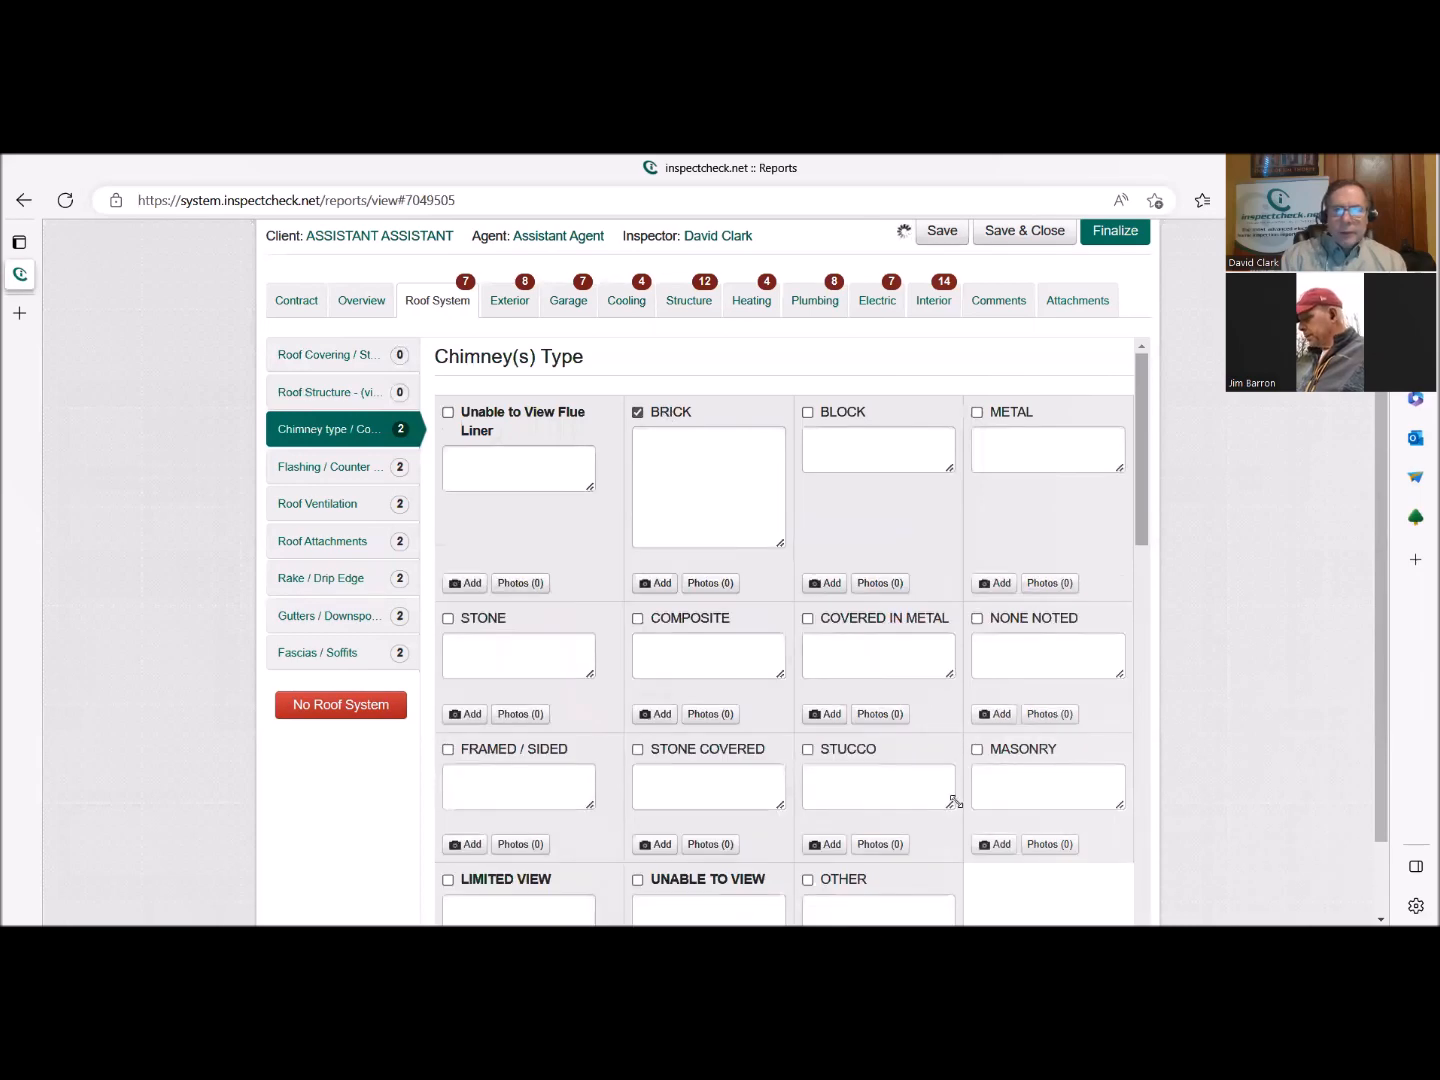
pyautogui.scroll(-3, 958, 803)
pyautogui.scroll(-1, 960, 808)
pyautogui.click(1005, 643)
# Review the chimney condition options for routine maintenance, some repair or close monitoring, and necessary repair.
pyautogui.scroll(-3, 860, 750)
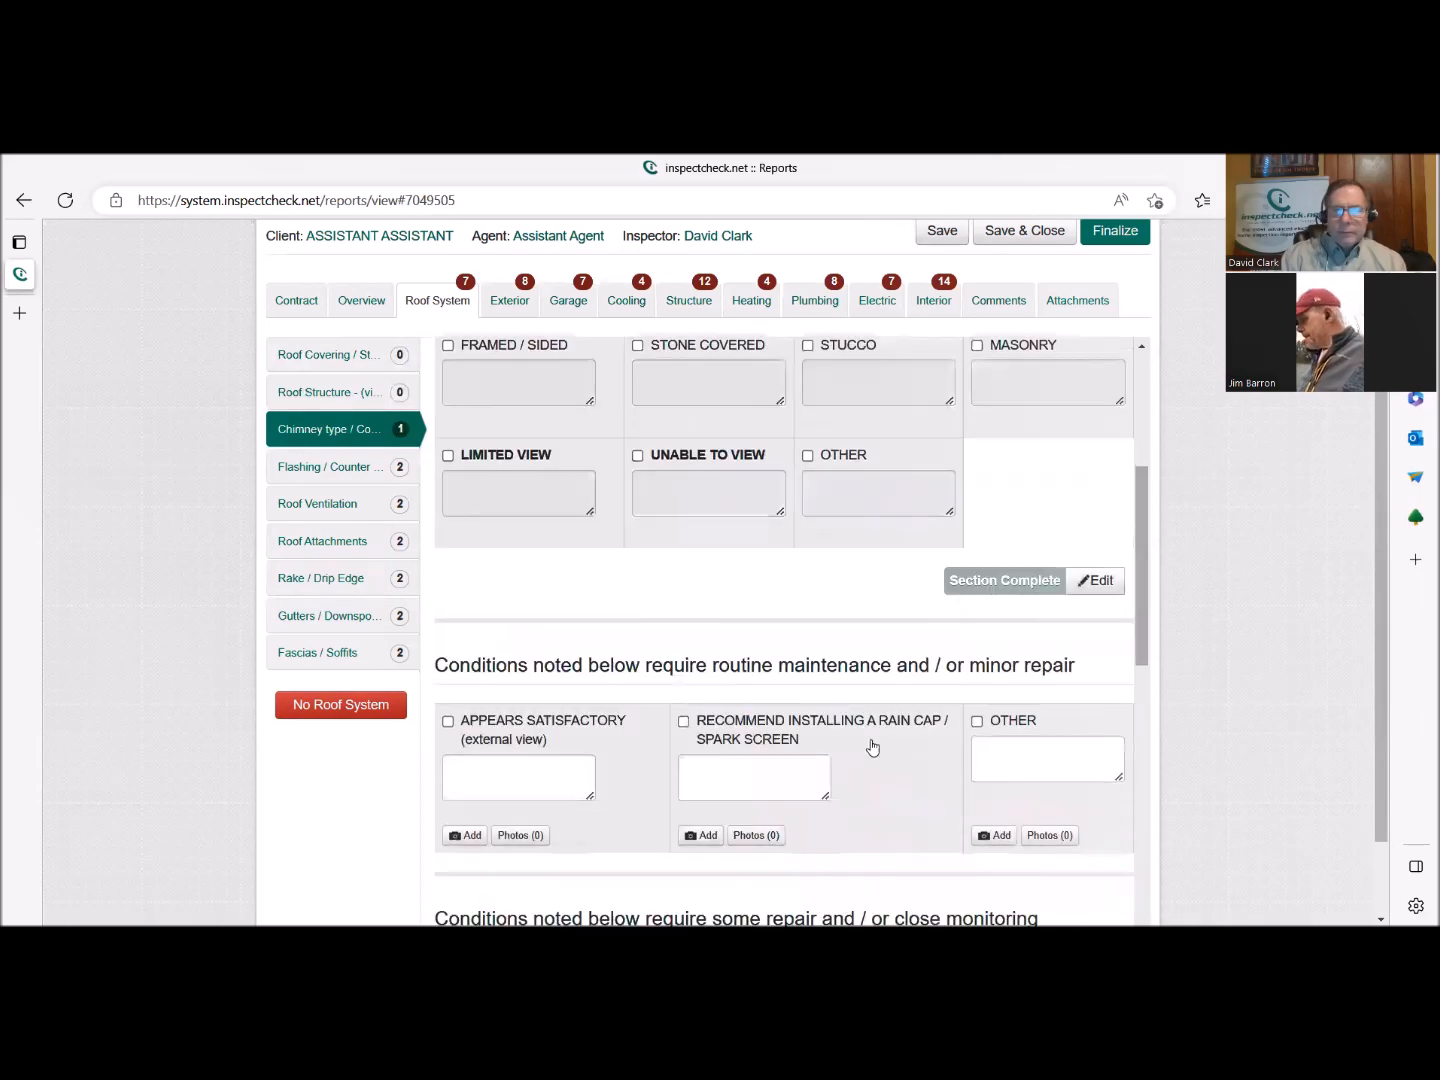
pyautogui.scroll(-1, 852, 759)
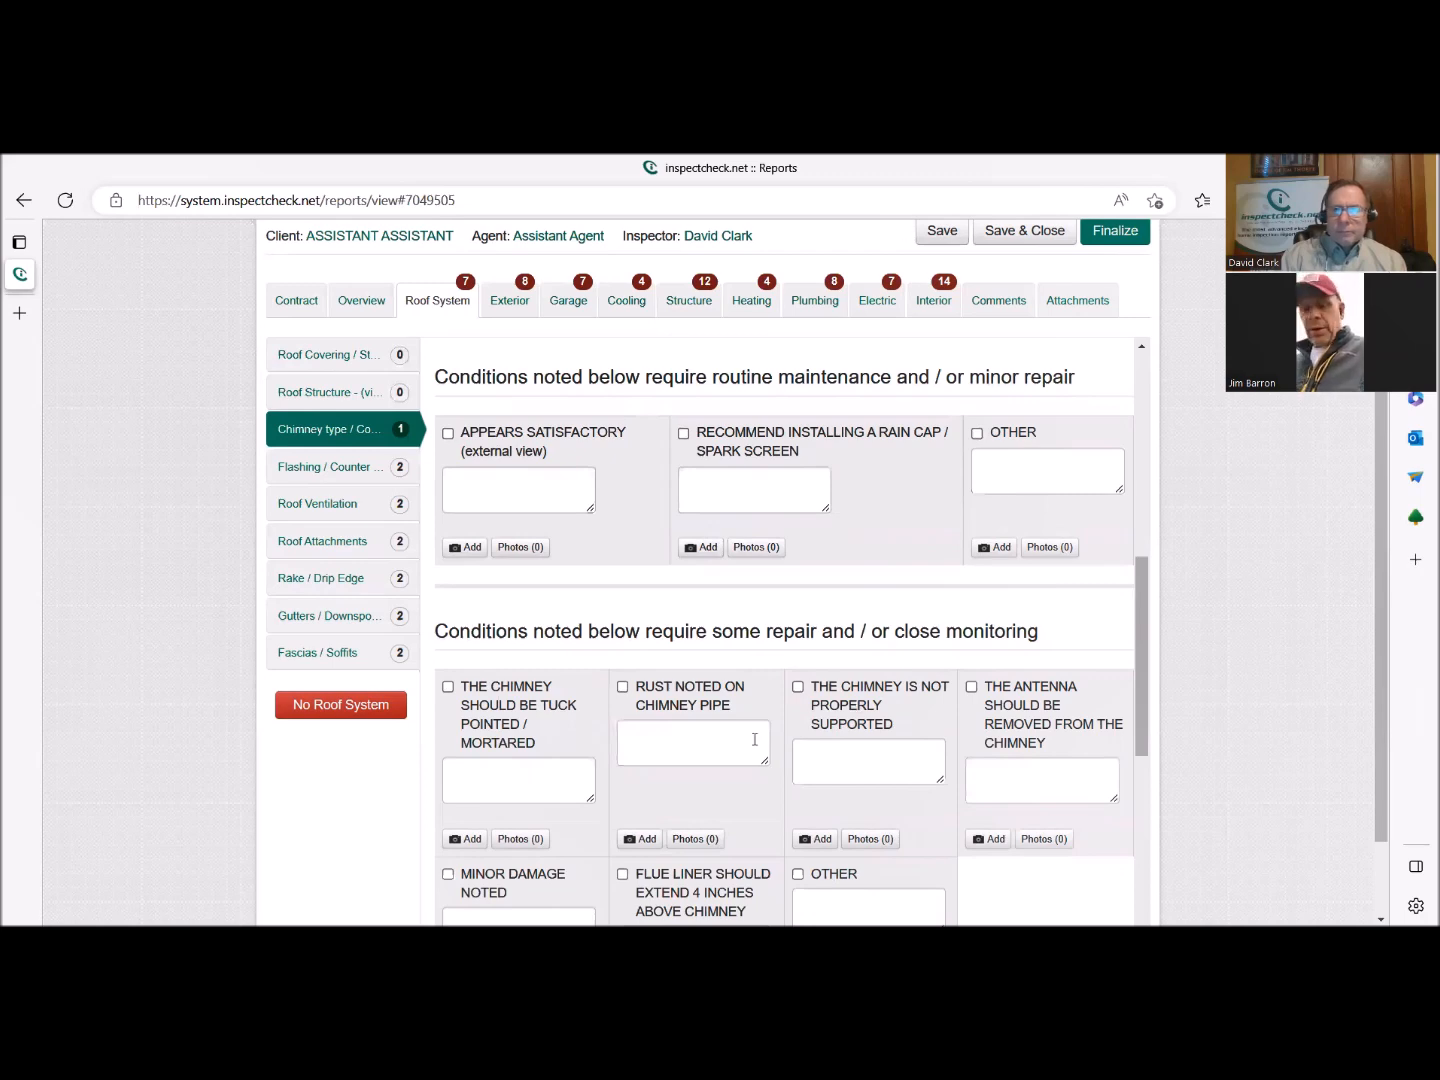
pyautogui.scroll(-1, 754, 739)
pyautogui.scroll(1, 753, 742)
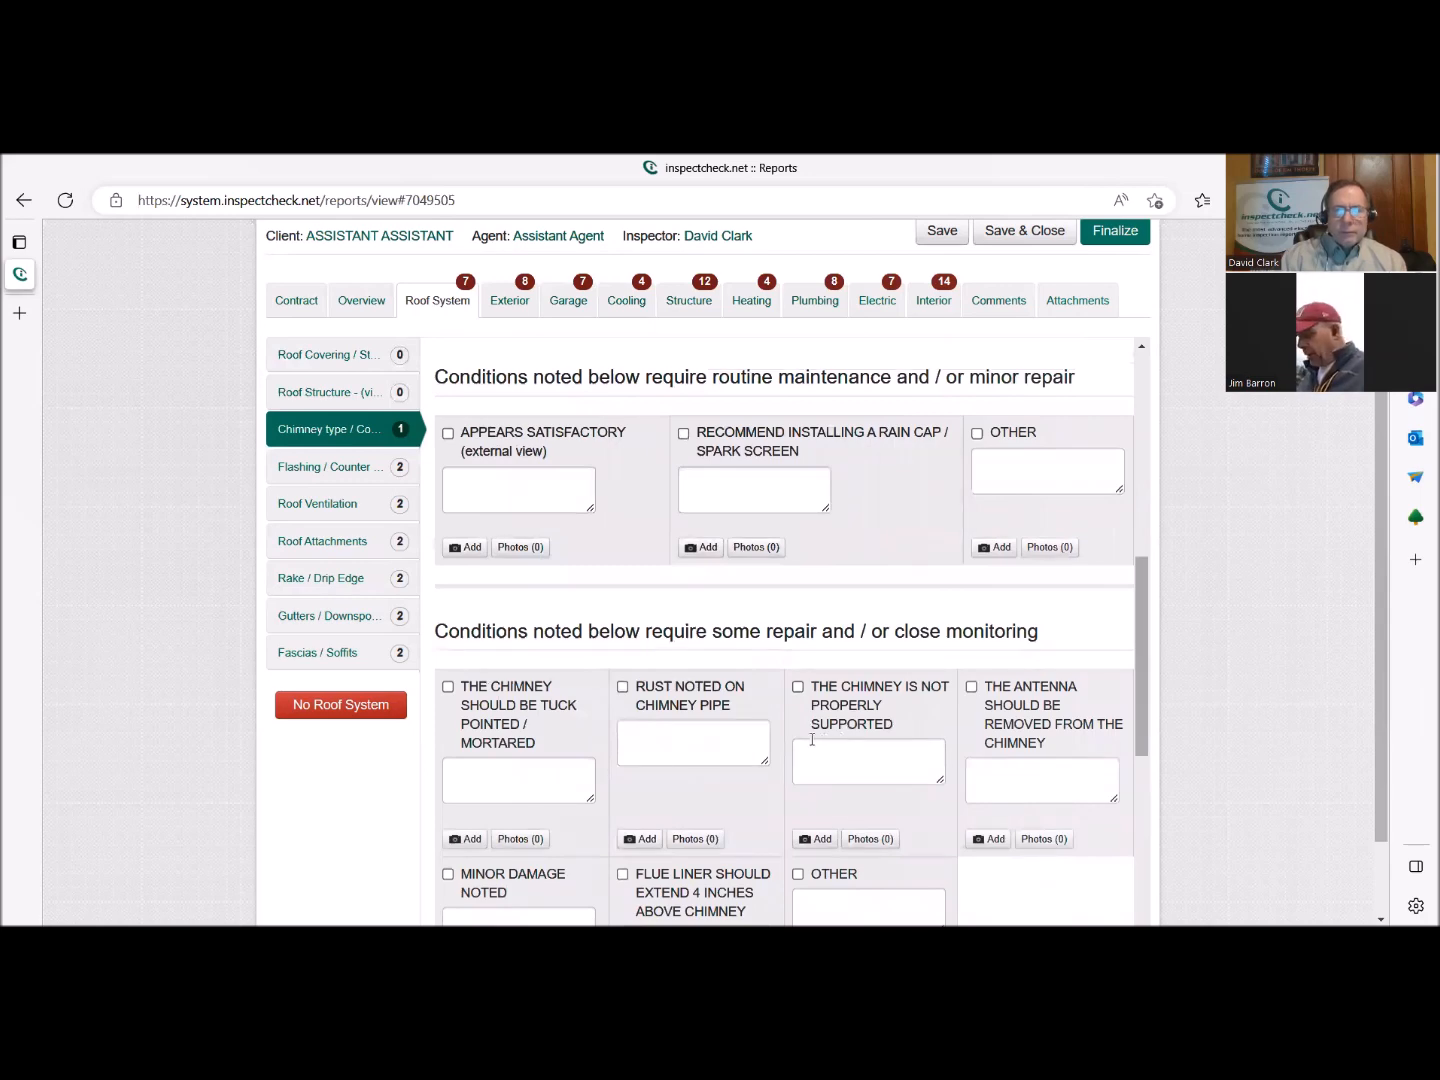
pyautogui.scroll(-4, 813, 741)
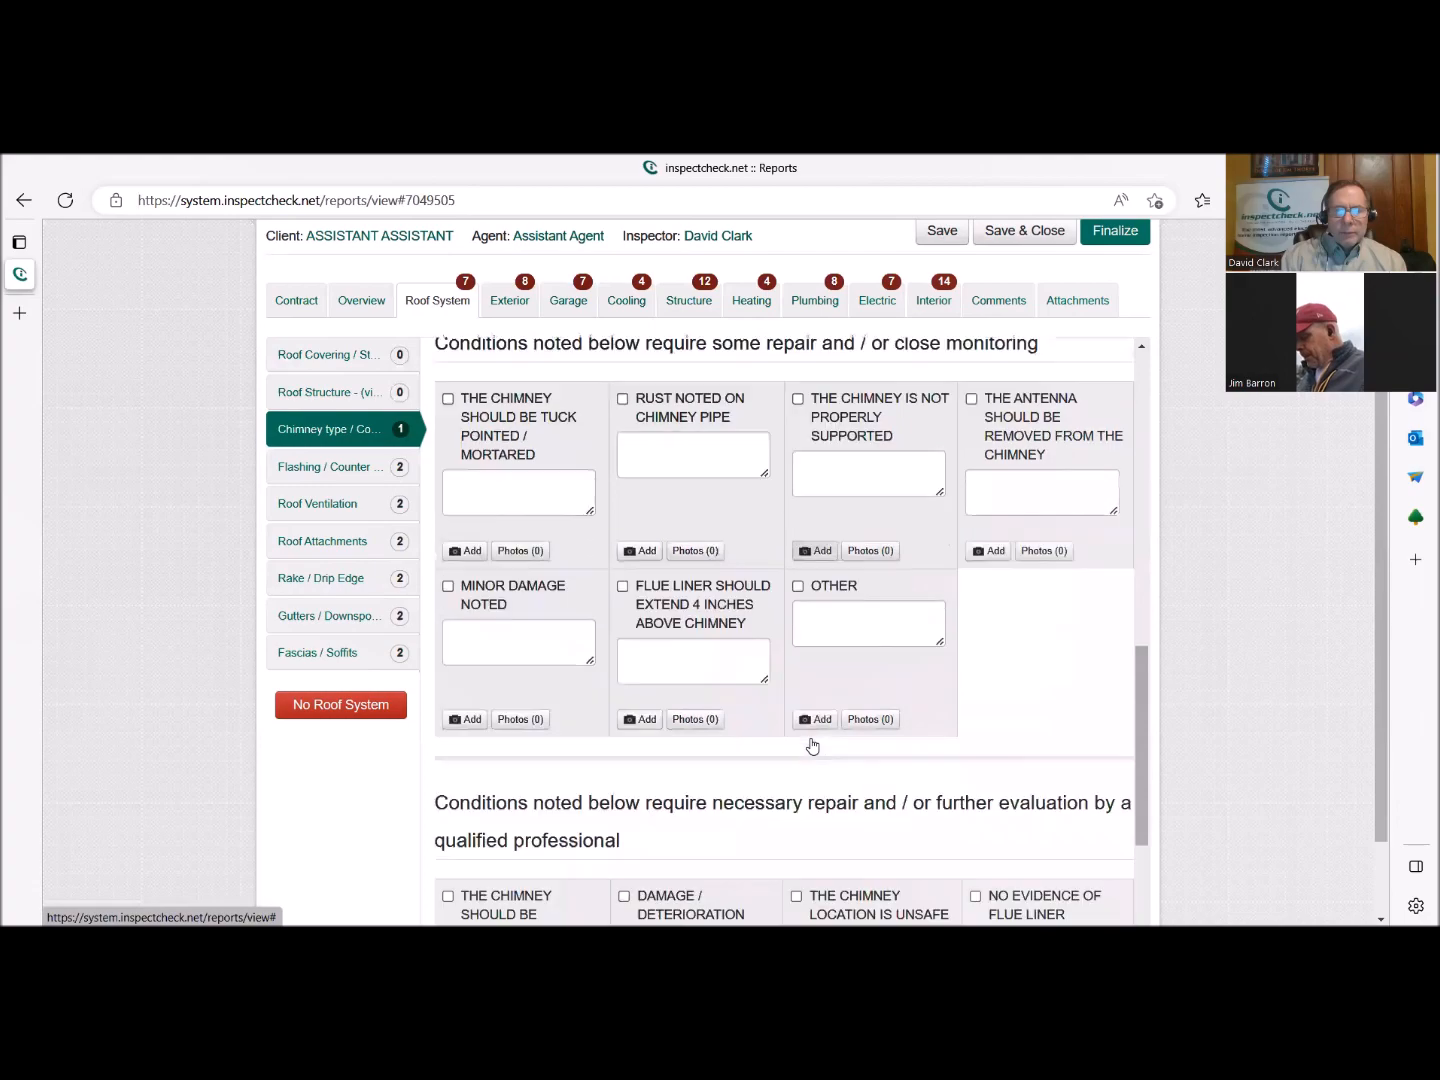
pyautogui.scroll(-2, 812, 745)
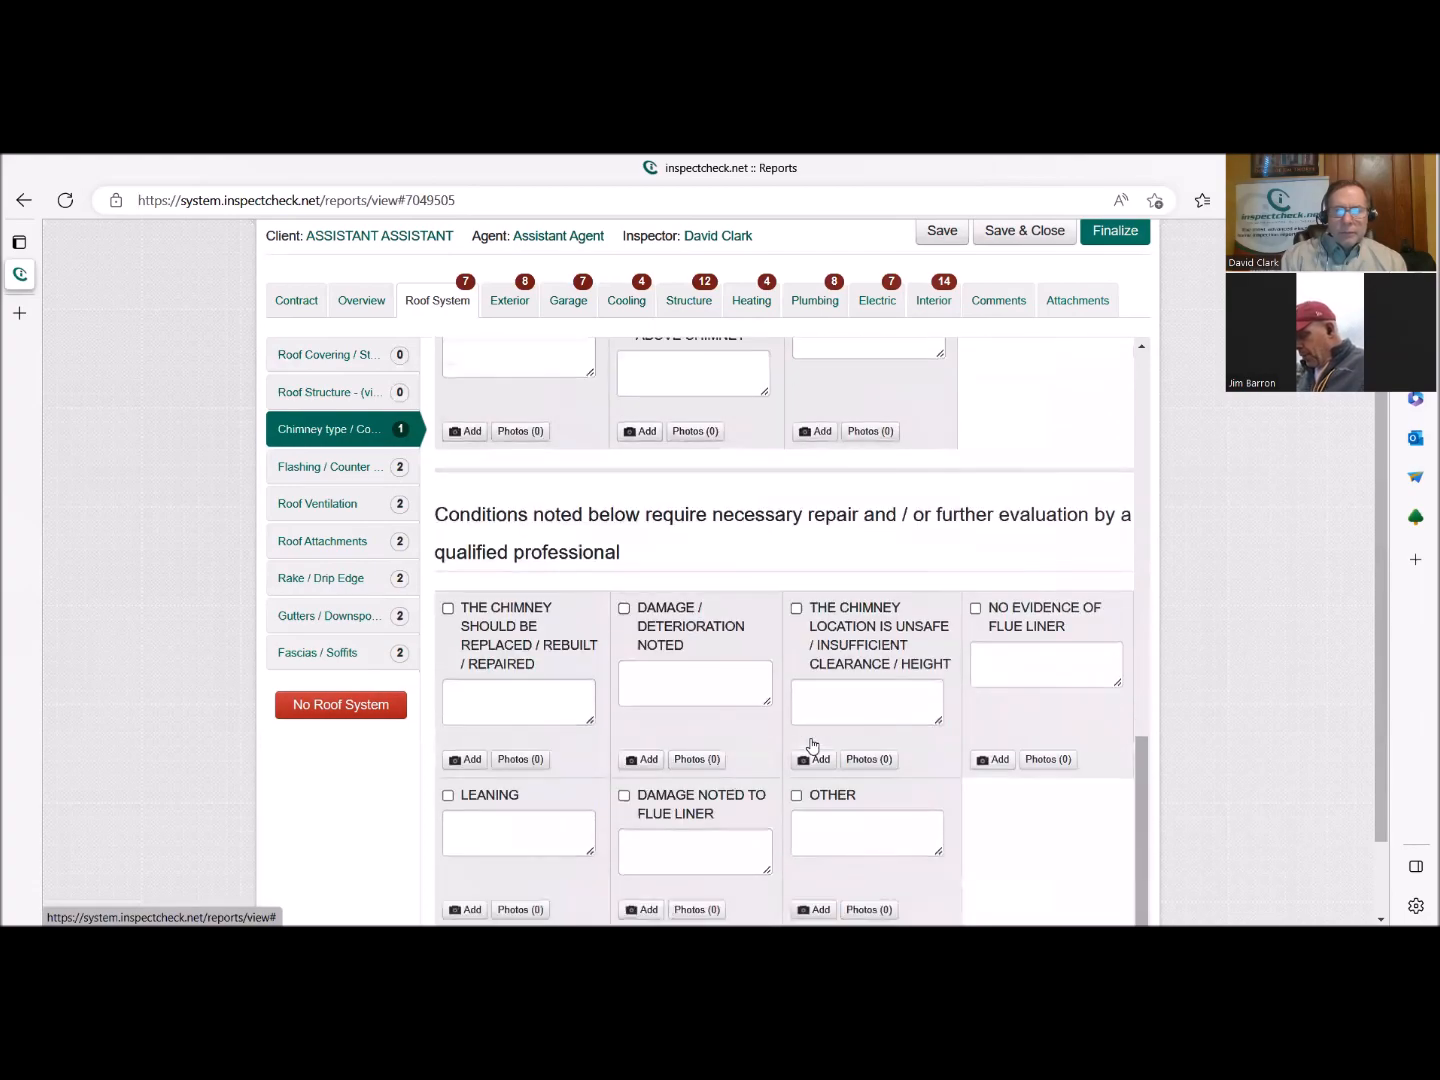
pyautogui.scroll(3, 810, 742)
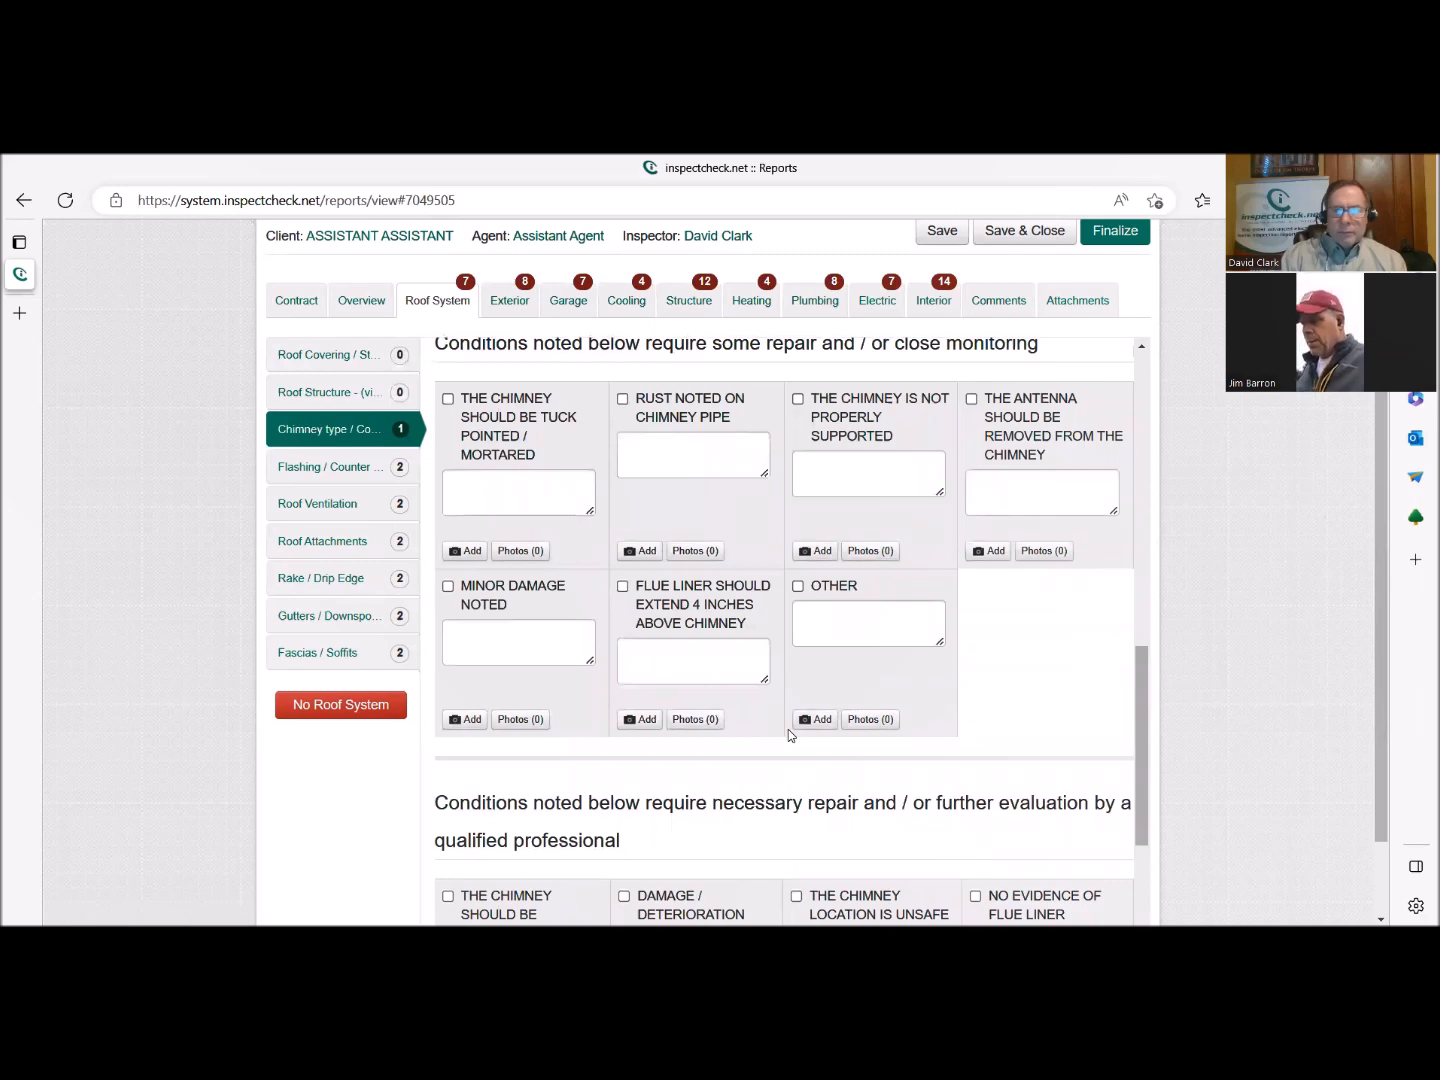
pyautogui.scroll(1, 788, 734)
pyautogui.scroll(1, 787, 735)
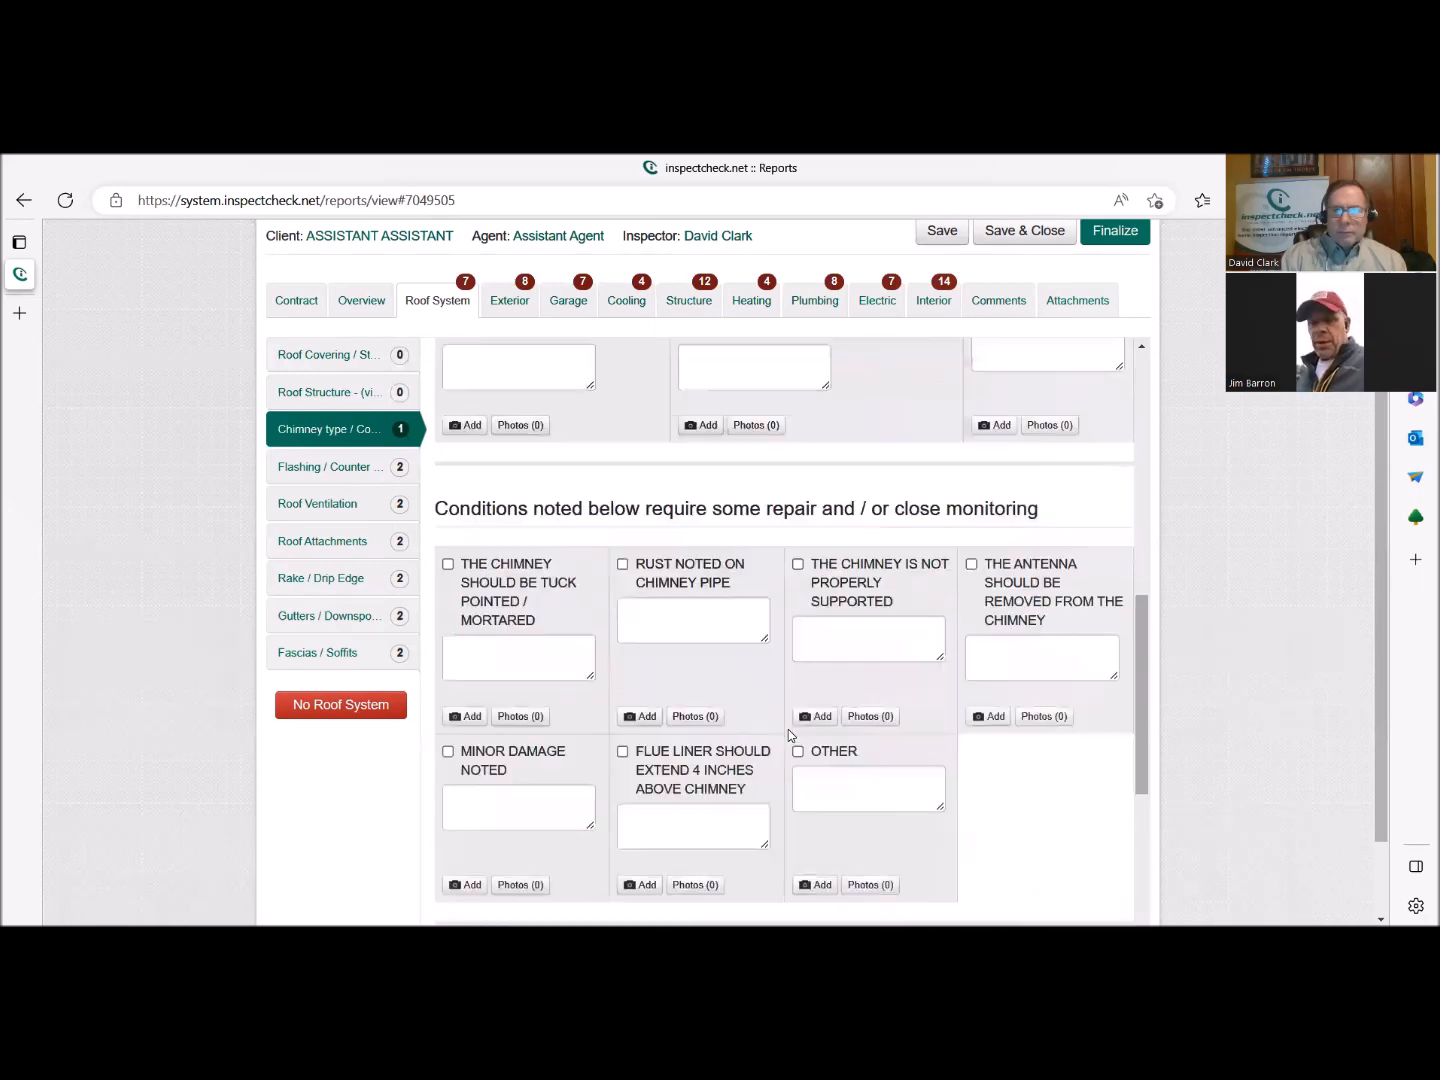
pyautogui.scroll(2, 788, 735)
pyautogui.scroll(-2, 788, 735)
pyautogui.scroll(-1, 788, 735)
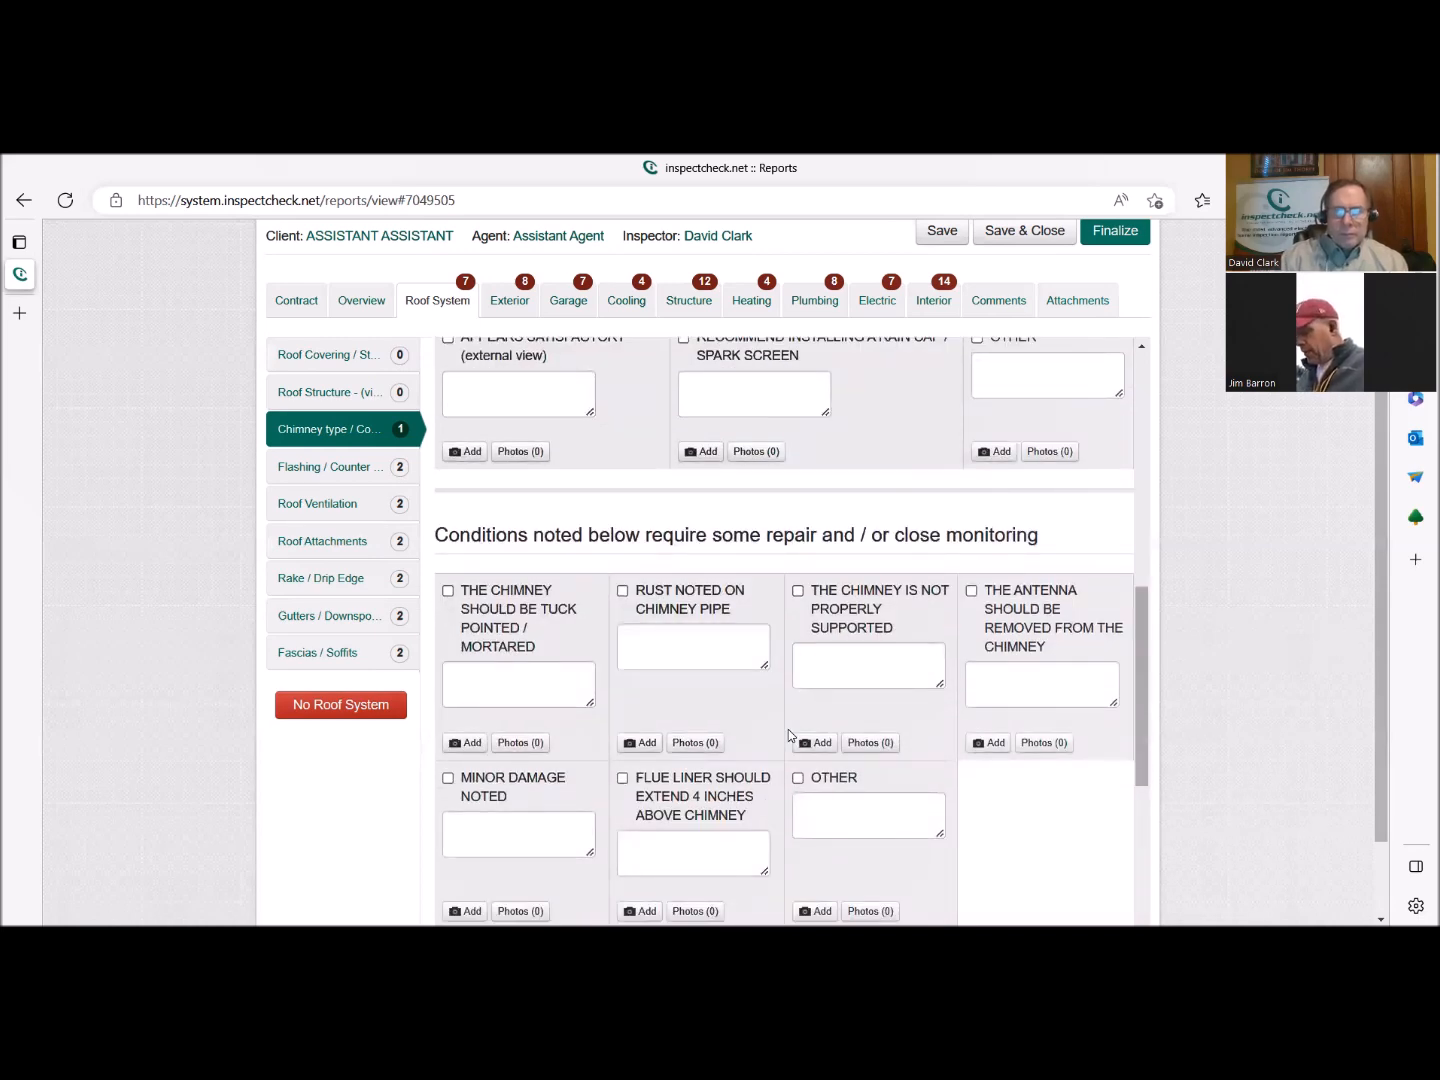
pyautogui.scroll(-3, 787, 734)
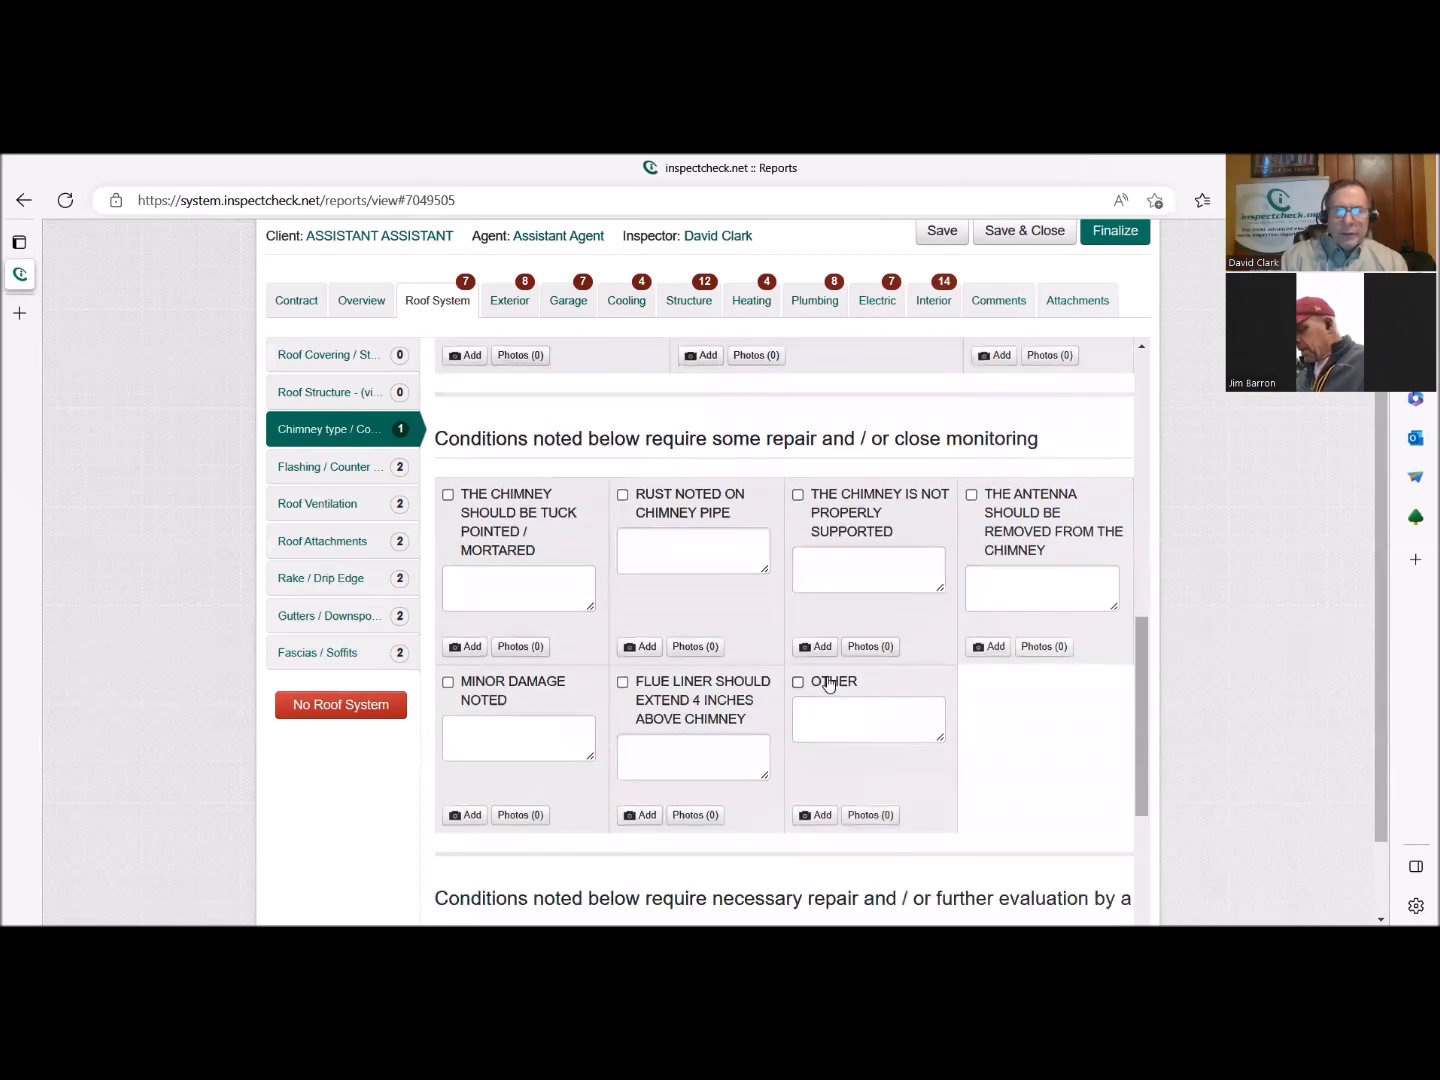
# Enter "Recommend installing a chimney crickey." as the Other comment under the chimney conditions requiring some repair and / or close monitoring.
pyautogui.click(830, 707)
pyautogui.write('Recommend ')
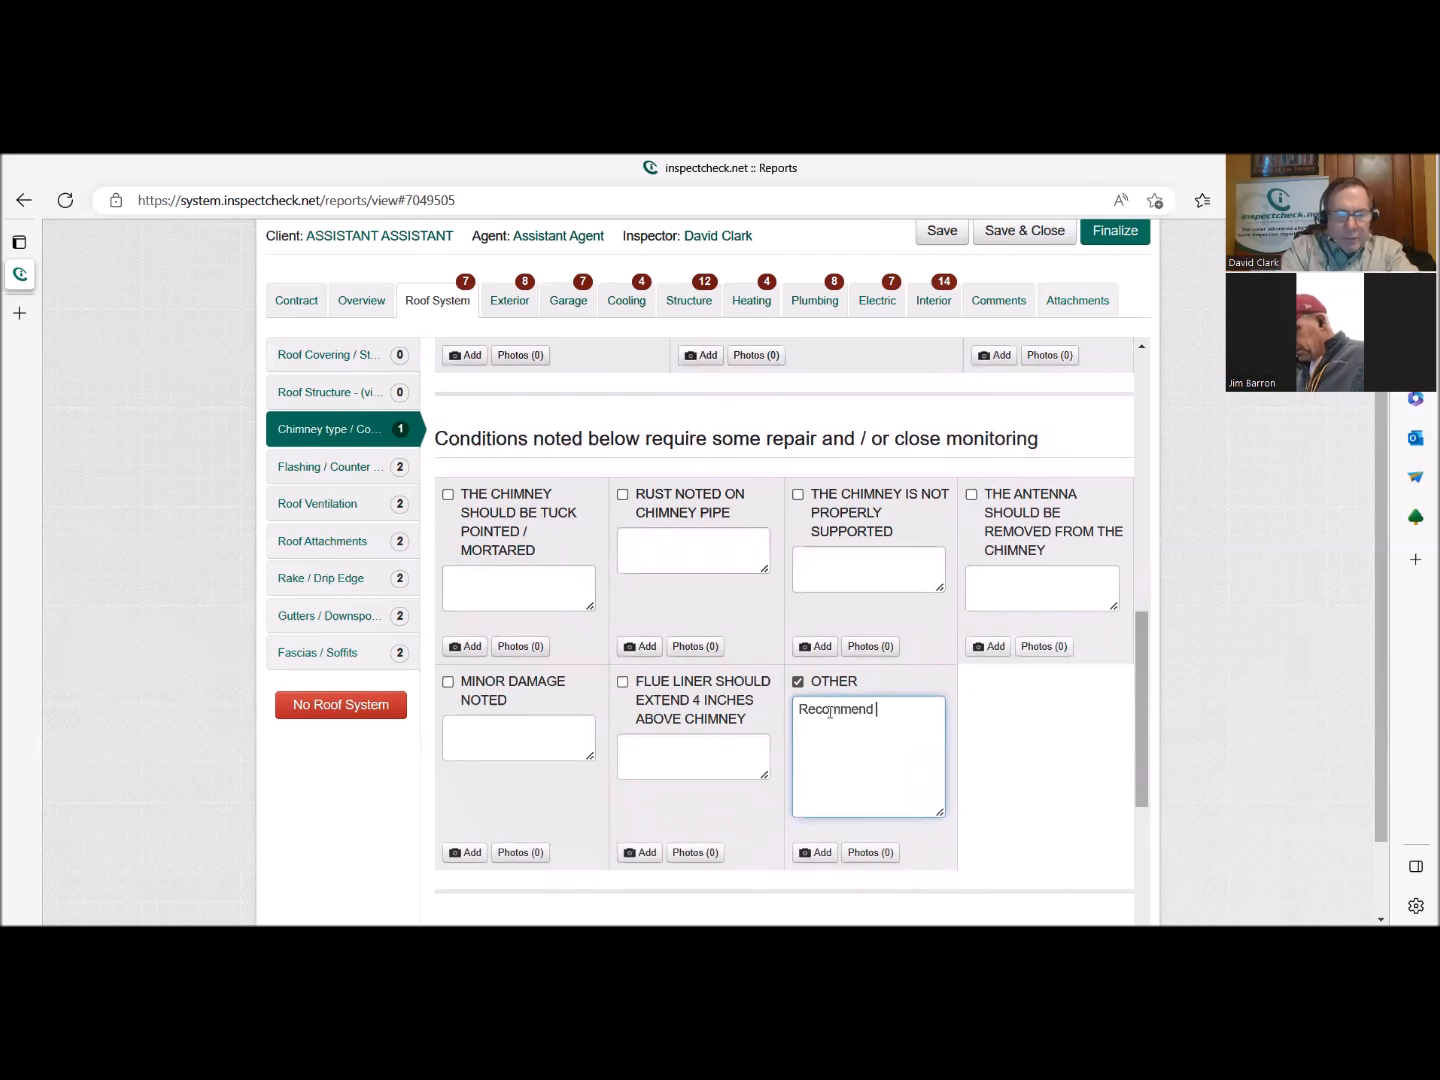
pyautogui.write('installing')
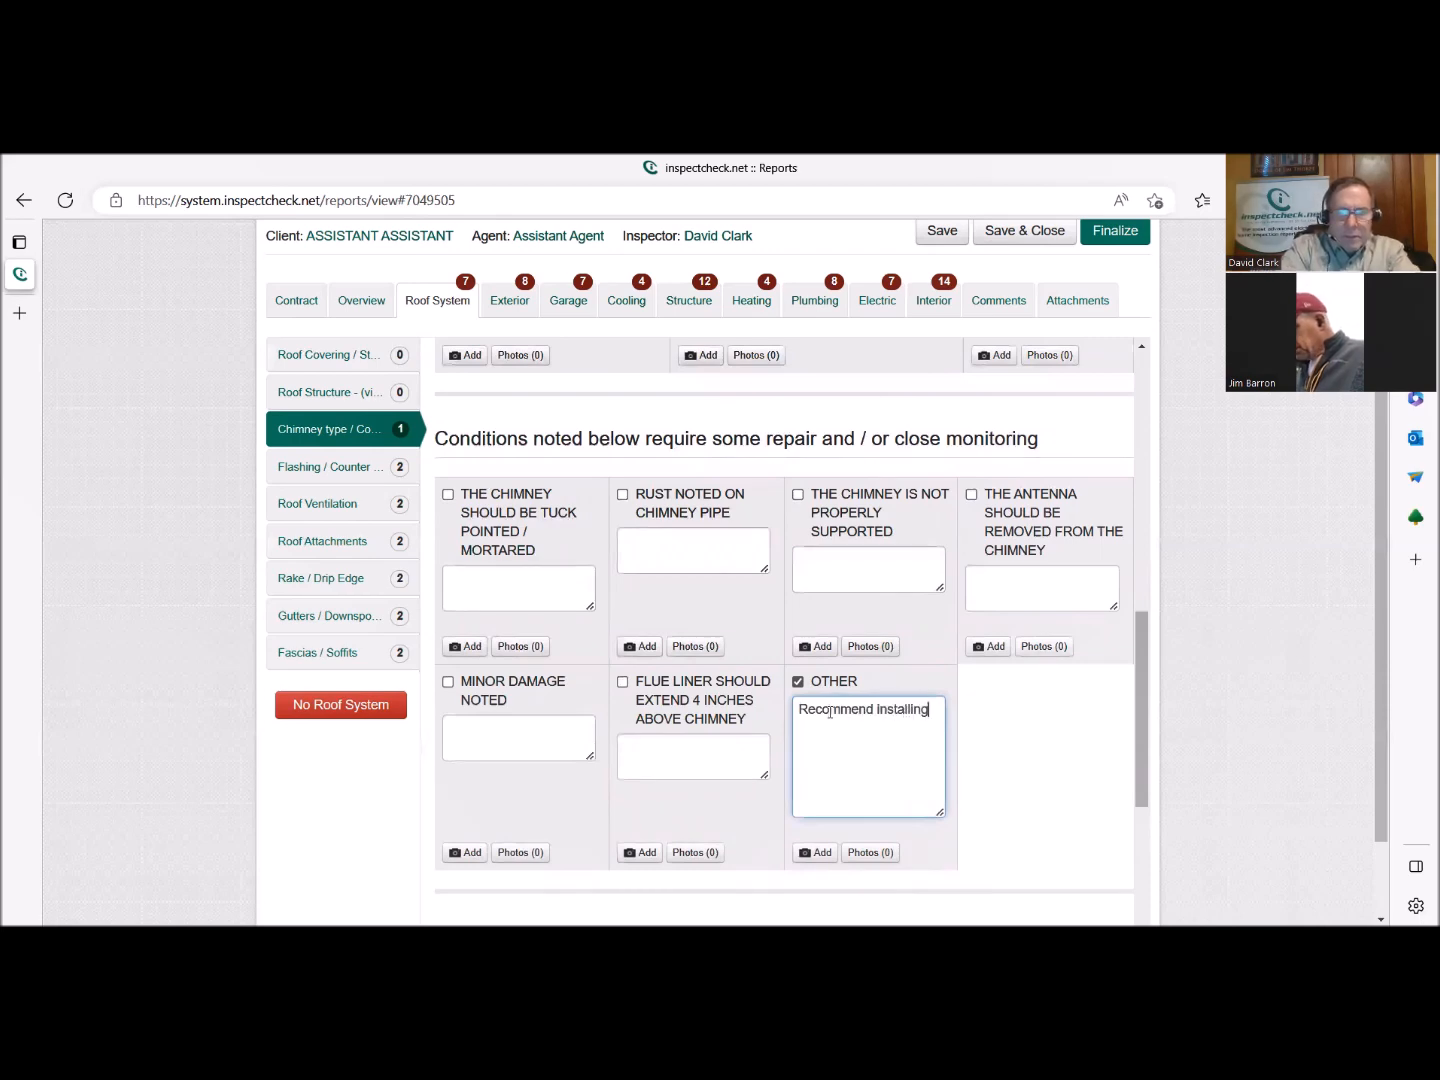
pyautogui.write(' a ch')
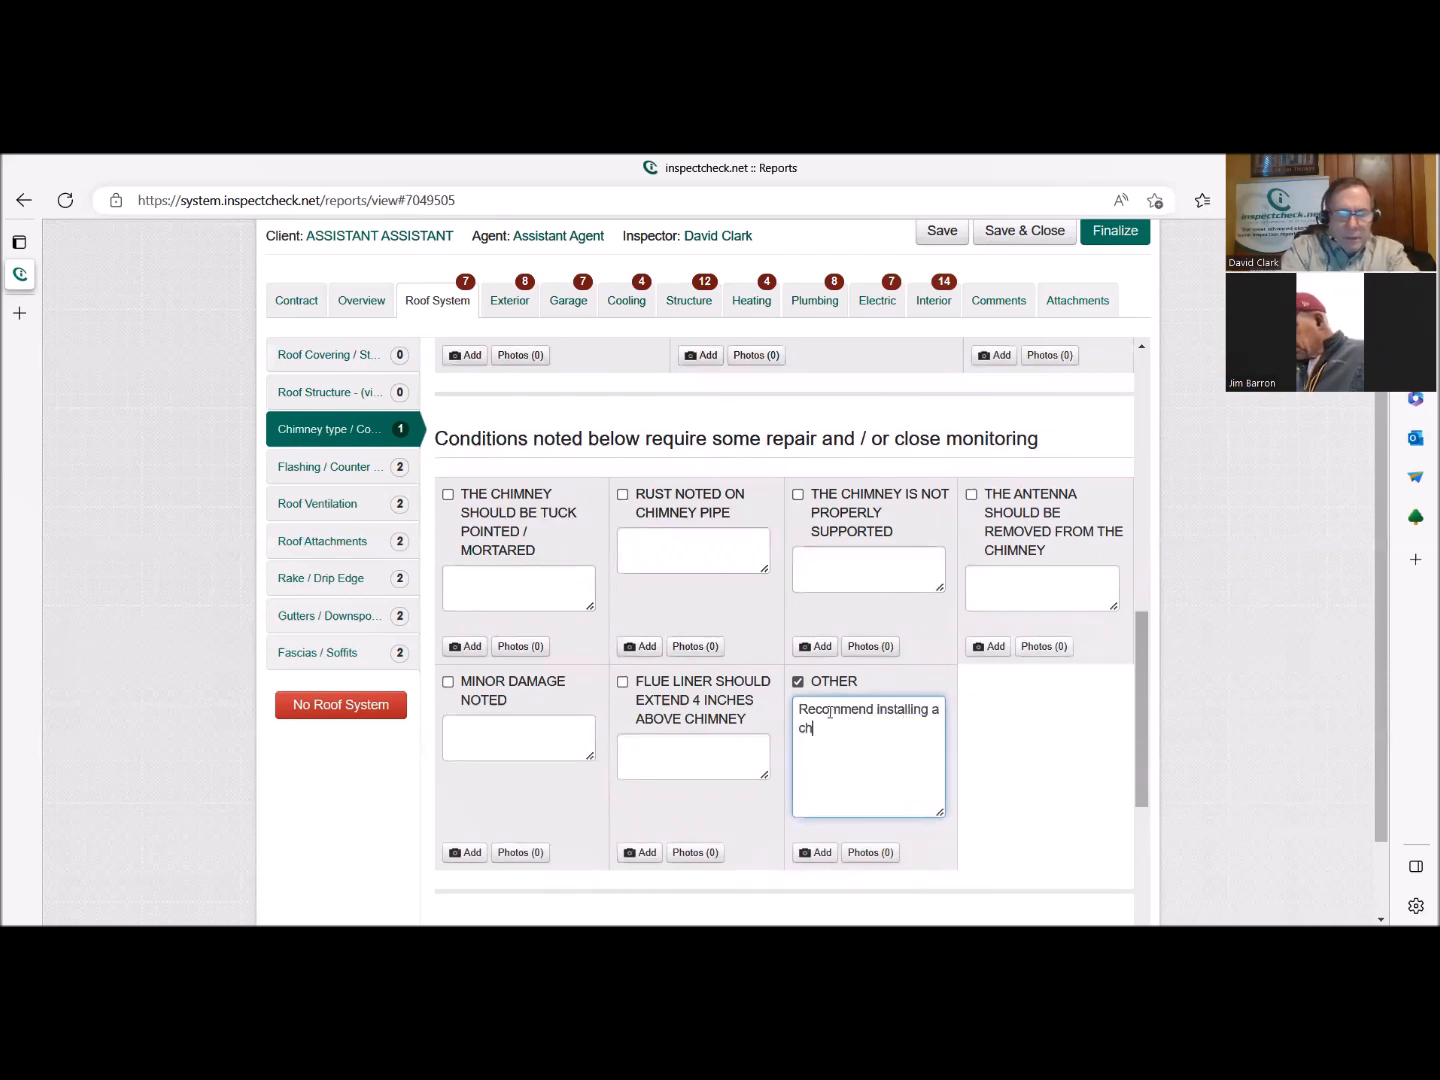
pyautogui.write('imney crickey')
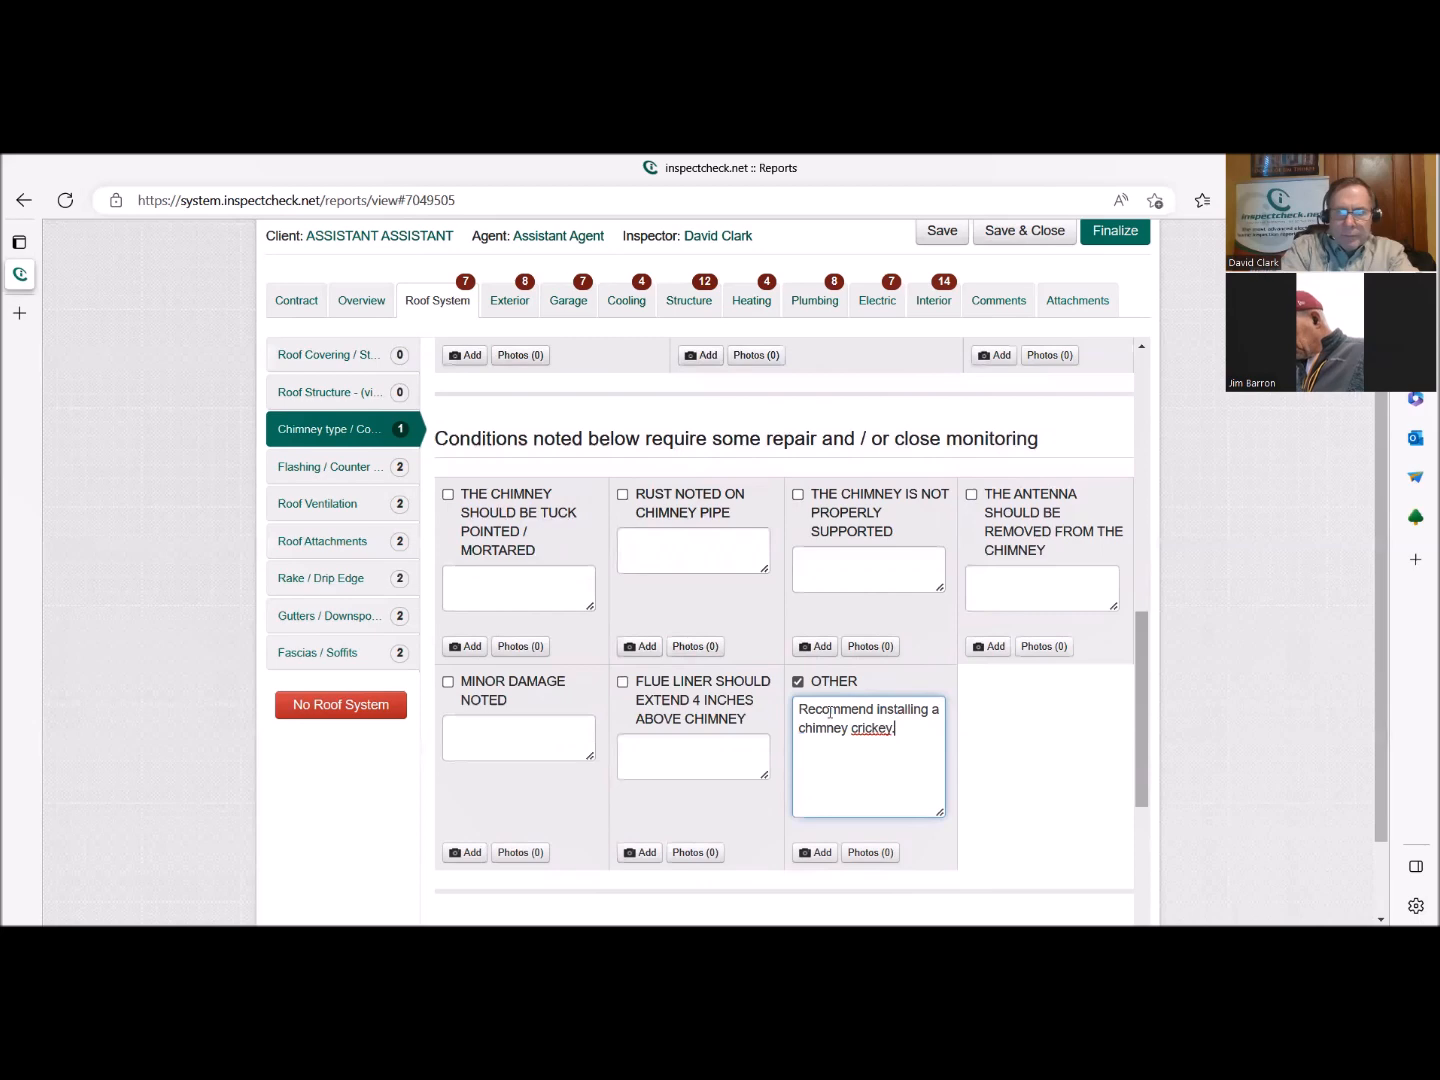
# Correct and extend the Other chimney comment to read "Recommend installing a chimney cricket - see photo".
pyautogui.press('BackSpace')
pyautogui.press('BackSpace')
pyautogui.press('BackSpace')
pyautogui.write('t ')
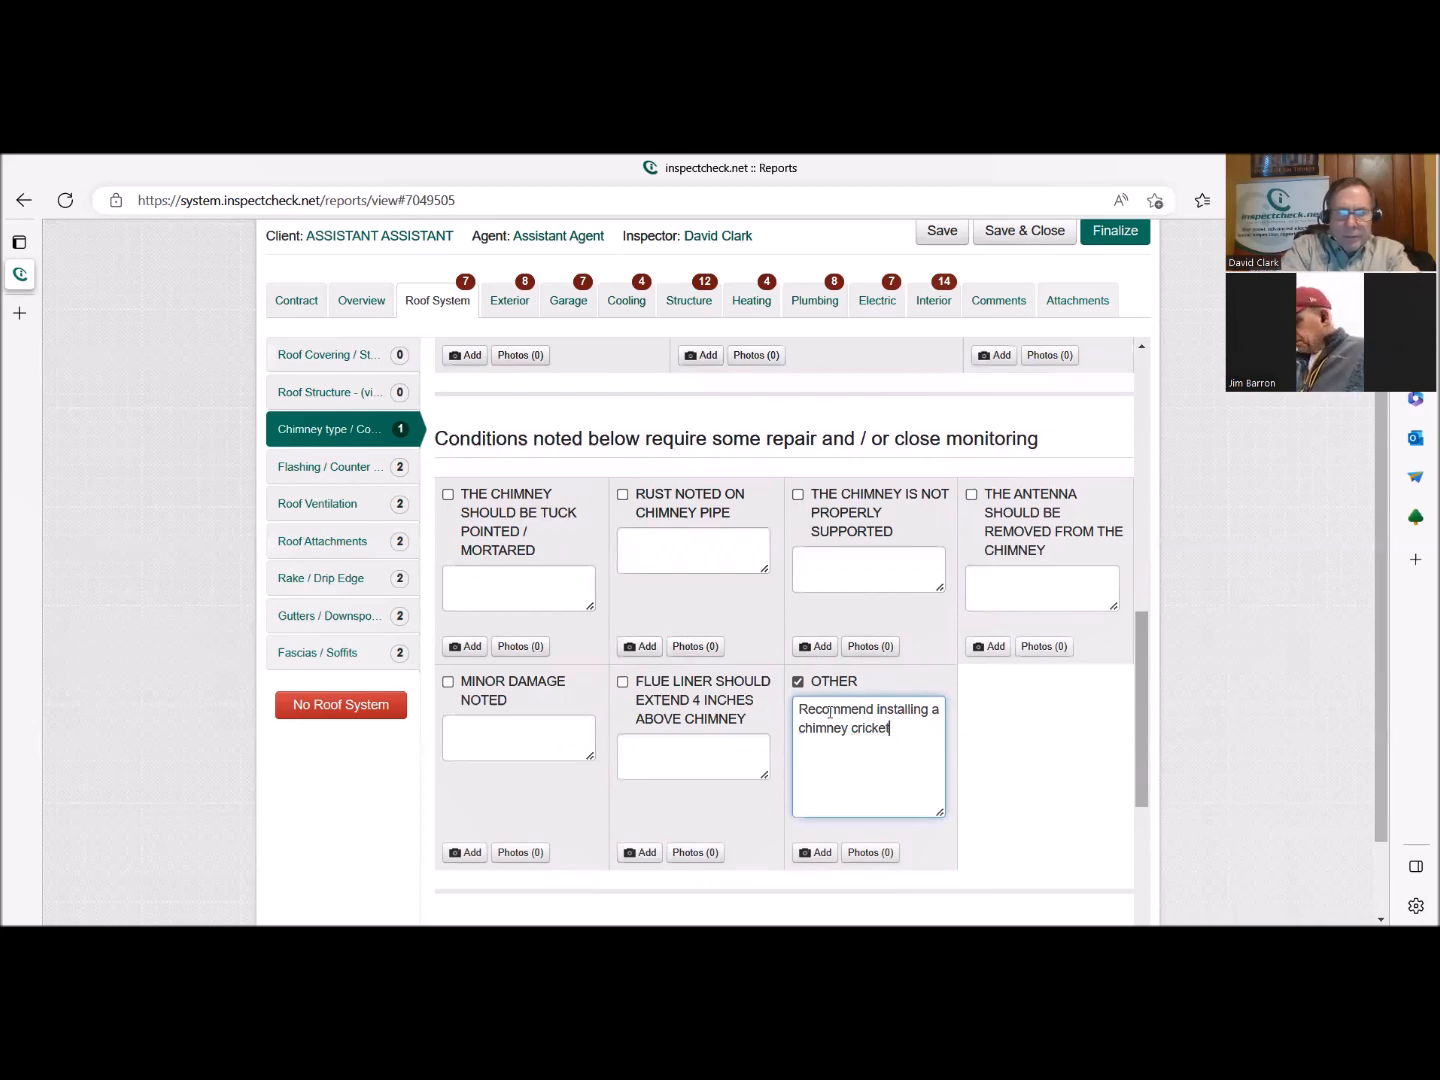
pyautogui.write('- see ')
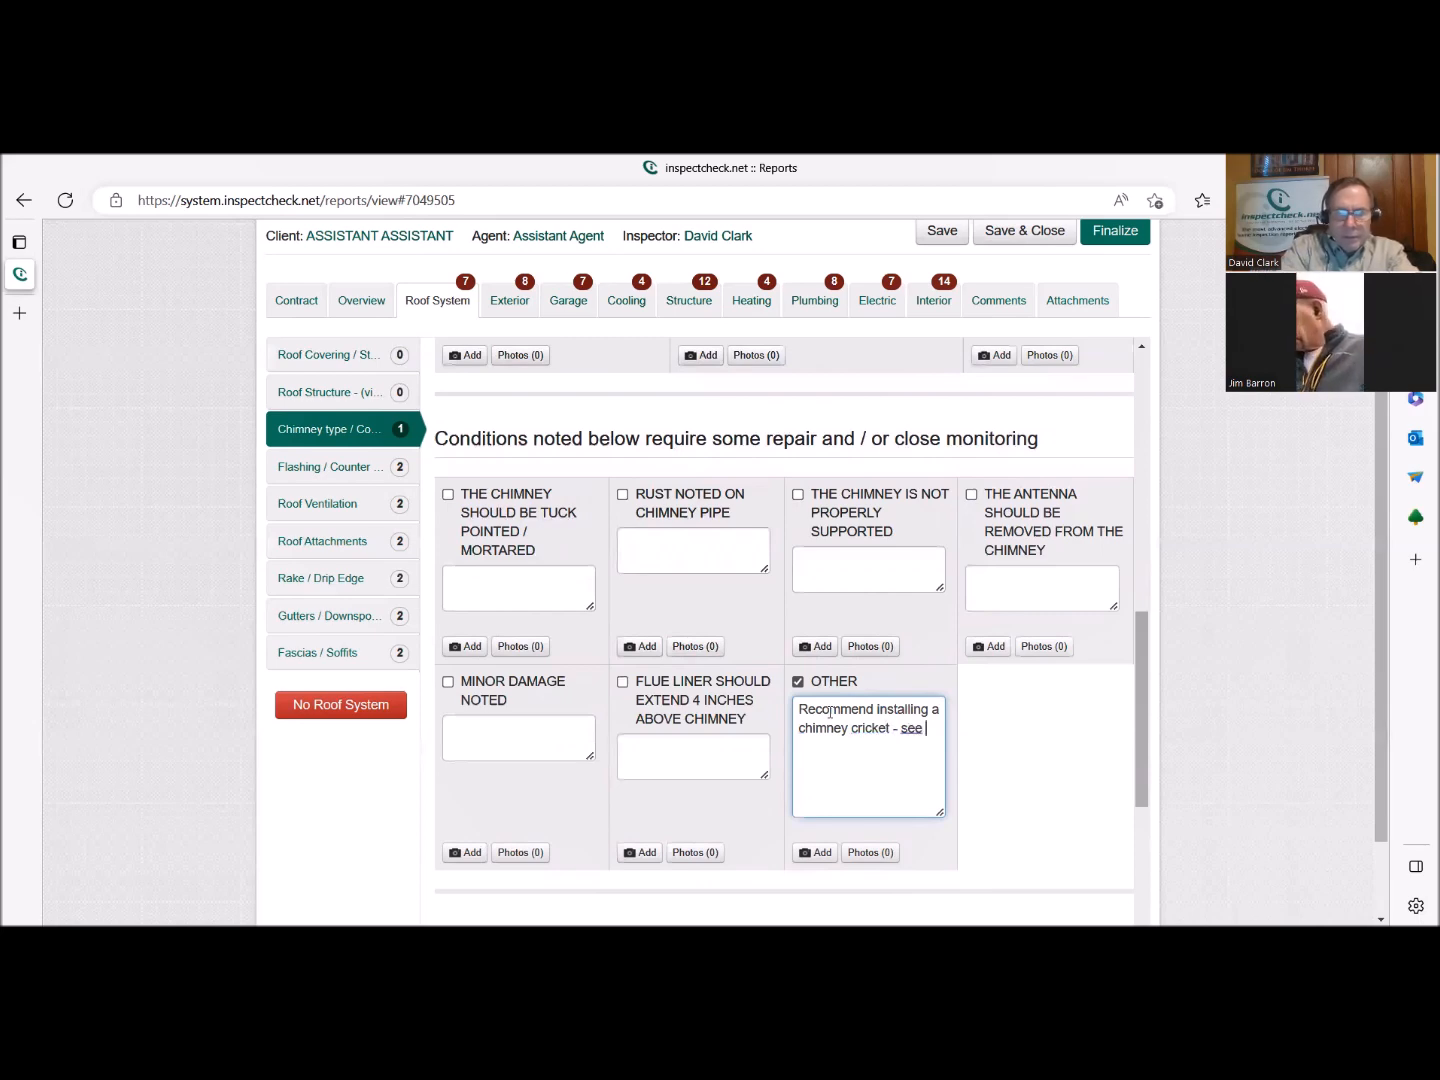
pyautogui.write('photo')
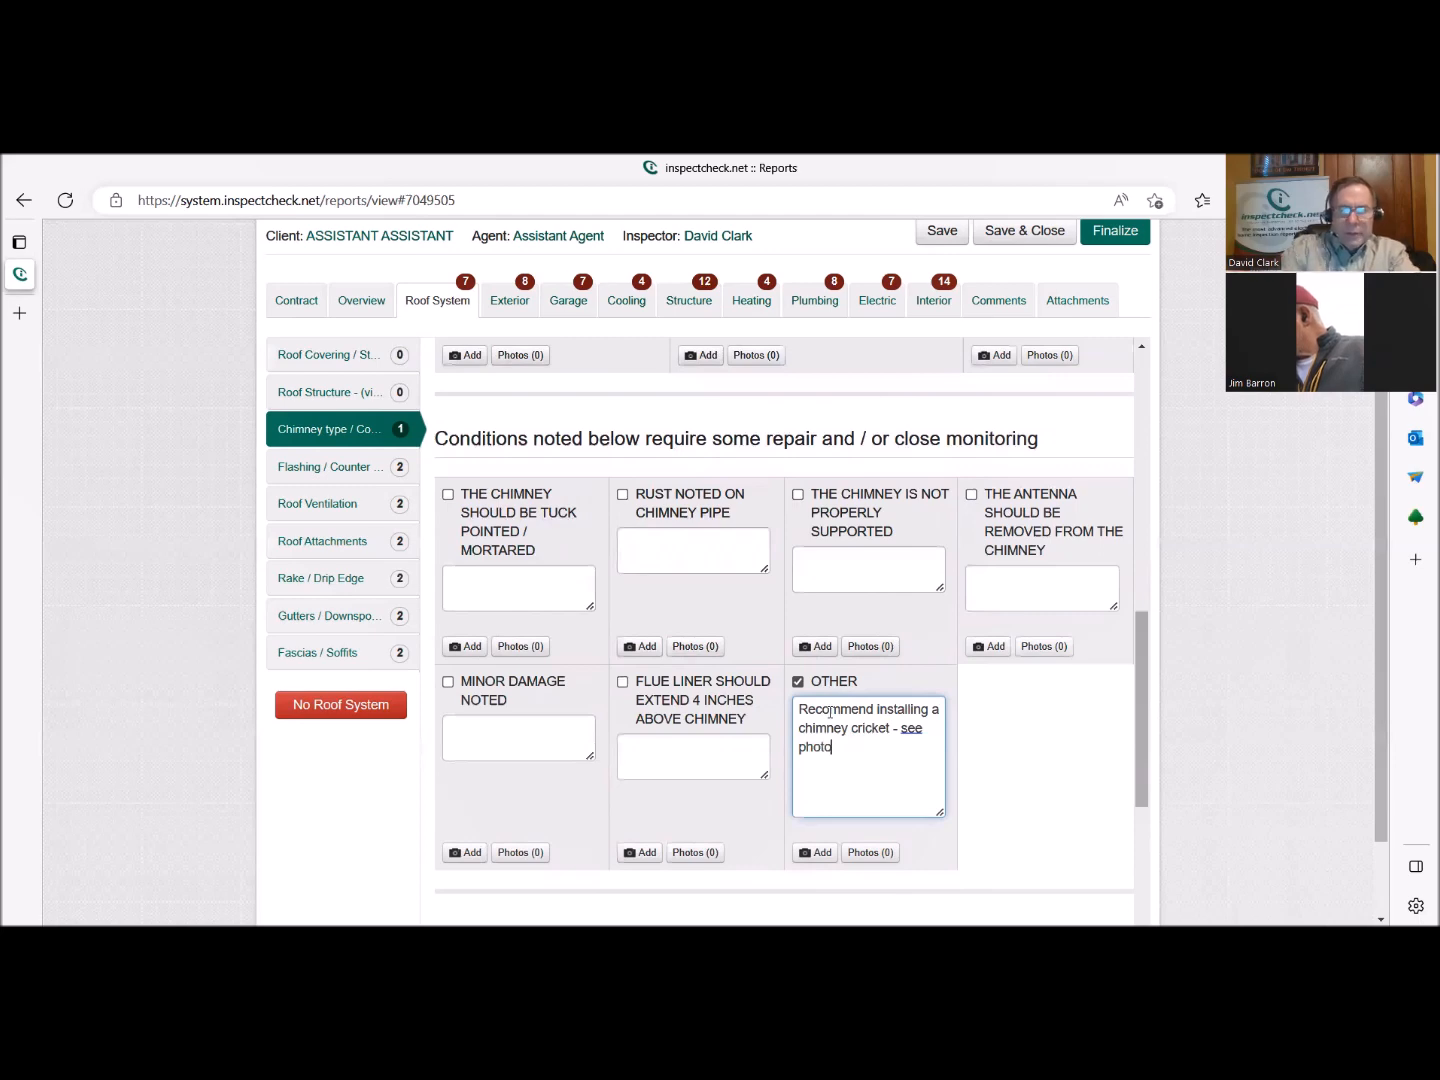
pyautogui.click(812, 853)
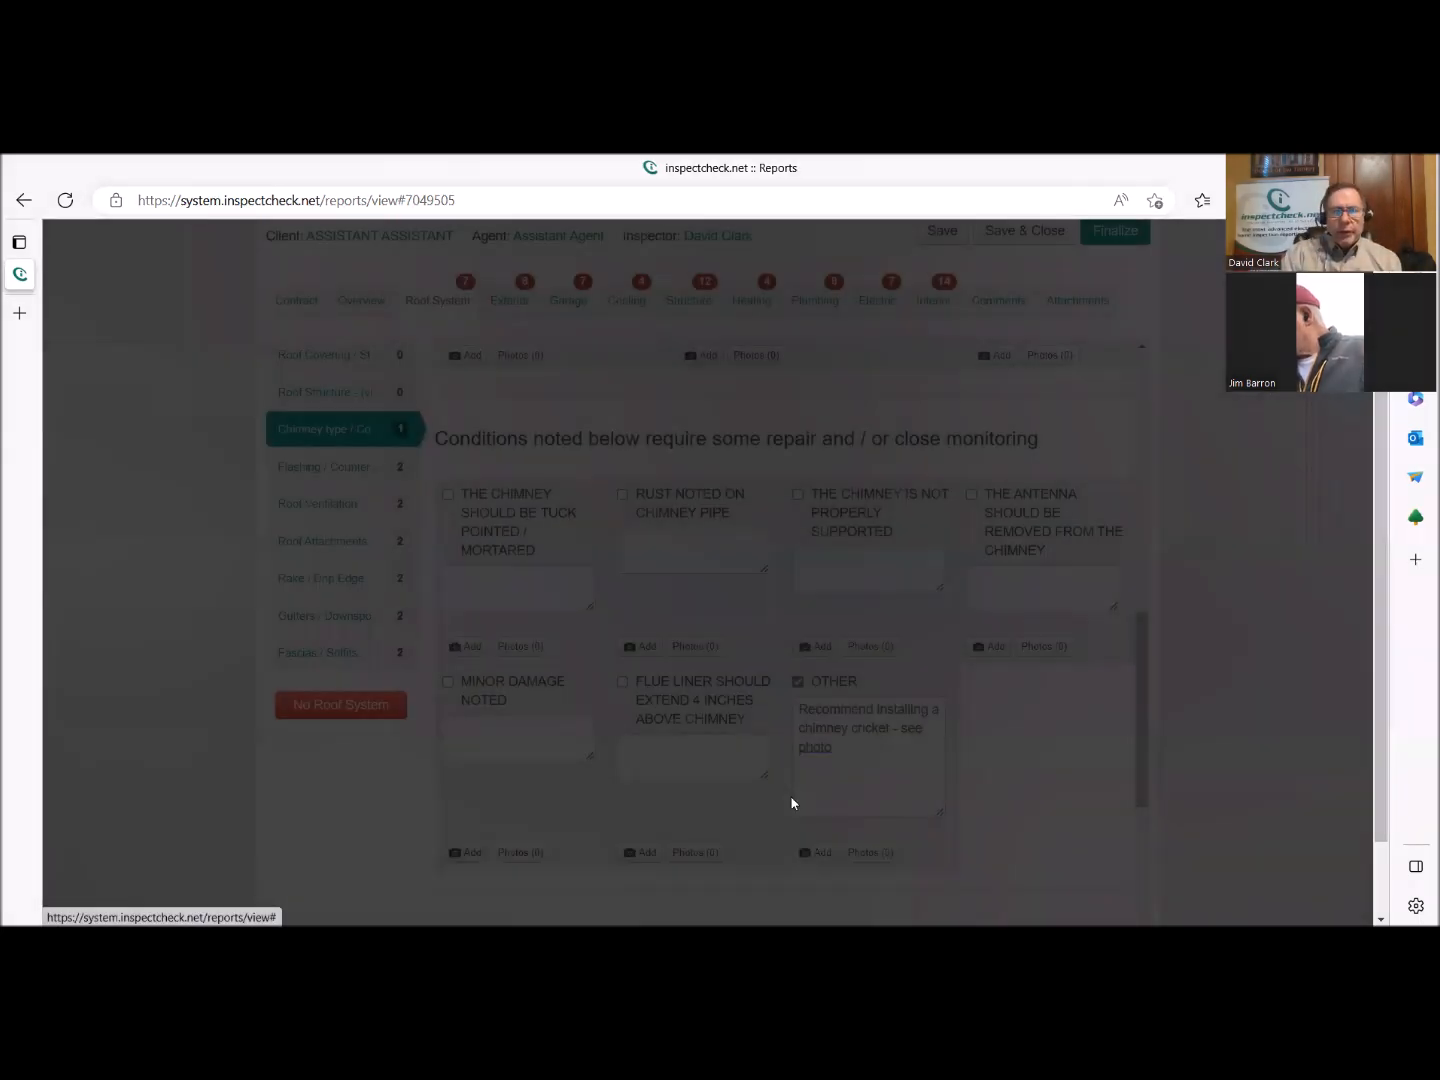
pyautogui.click(532, 424)
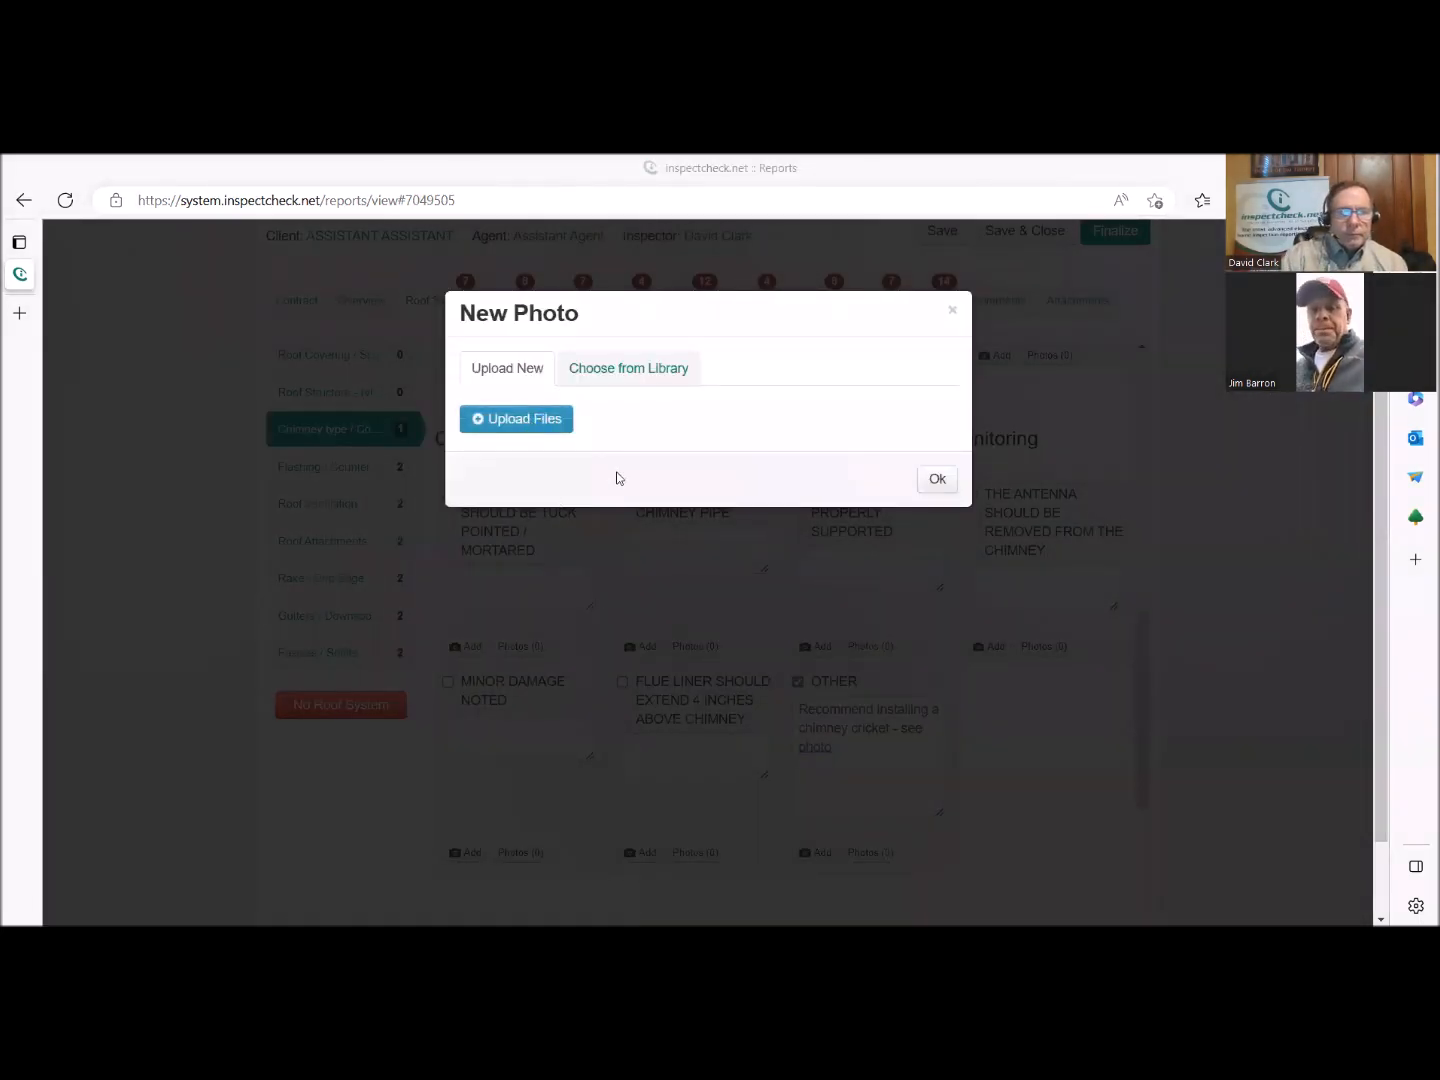
pyautogui.scroll(-5, 618, 451)
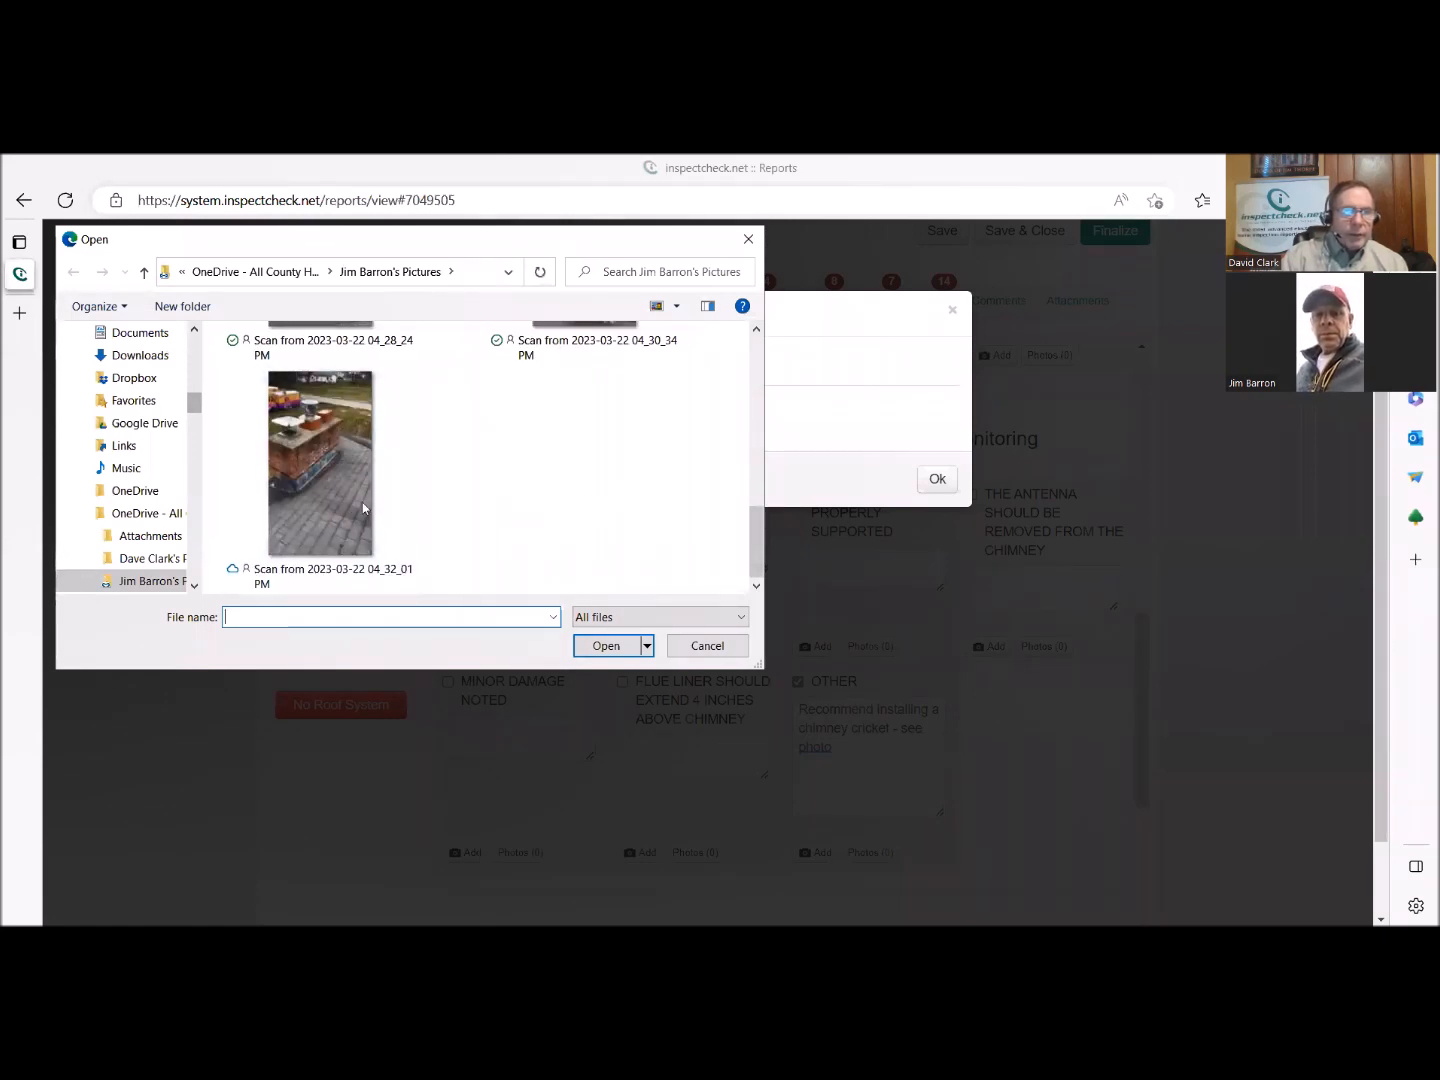
pyautogui.click(320, 493)
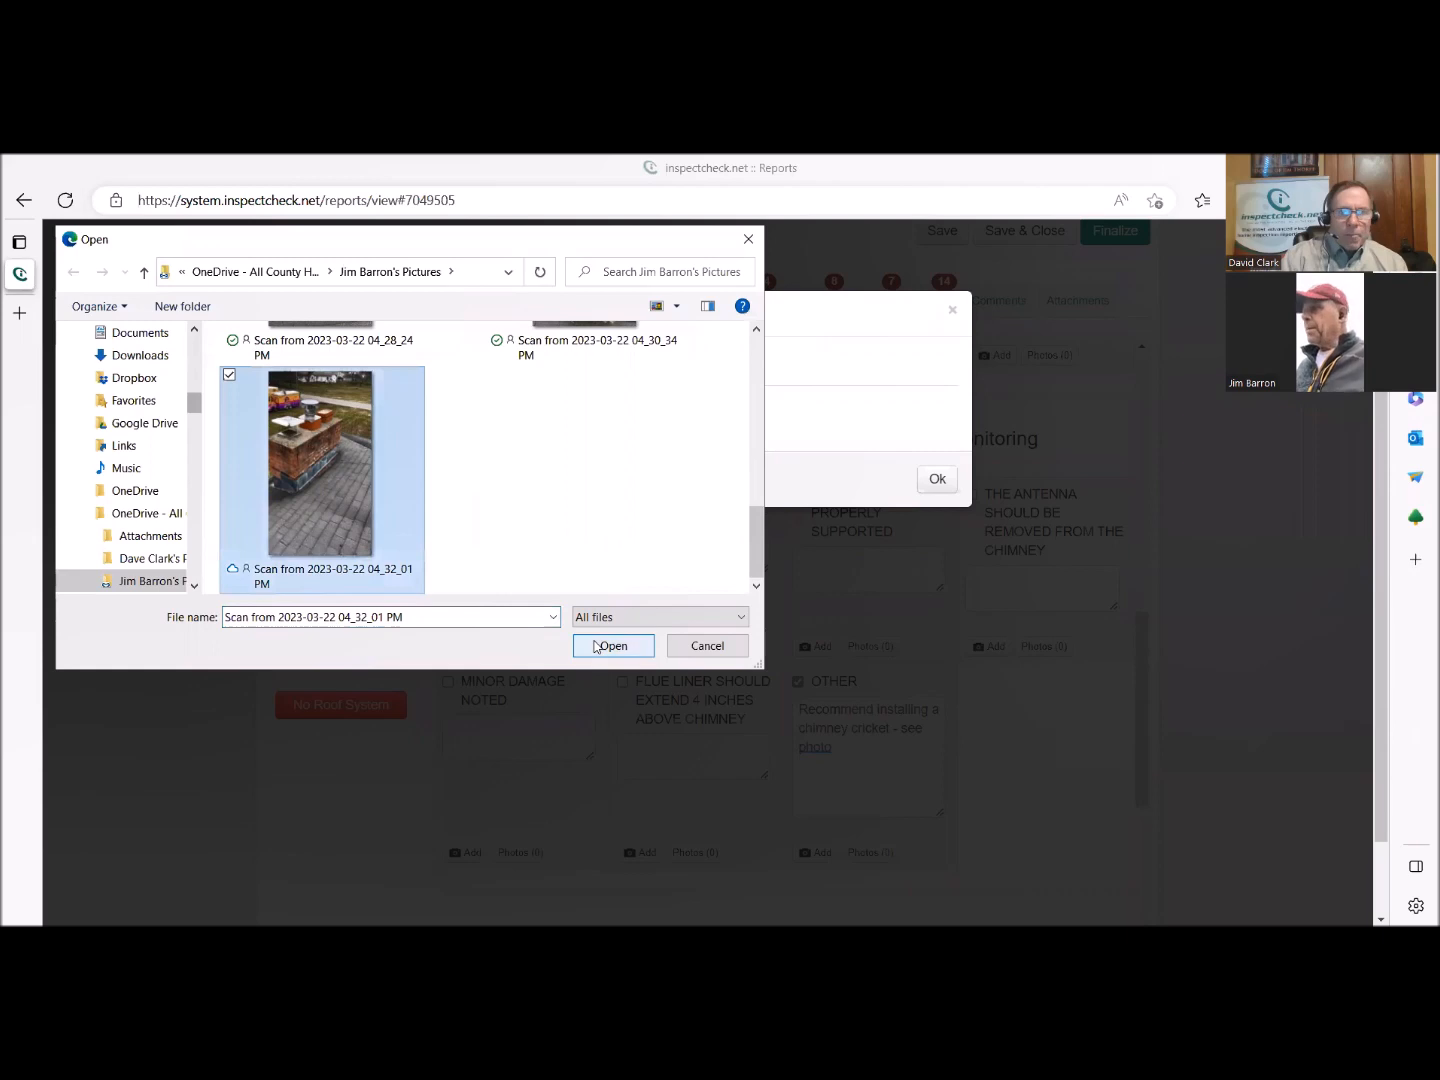
pyautogui.press('Return')
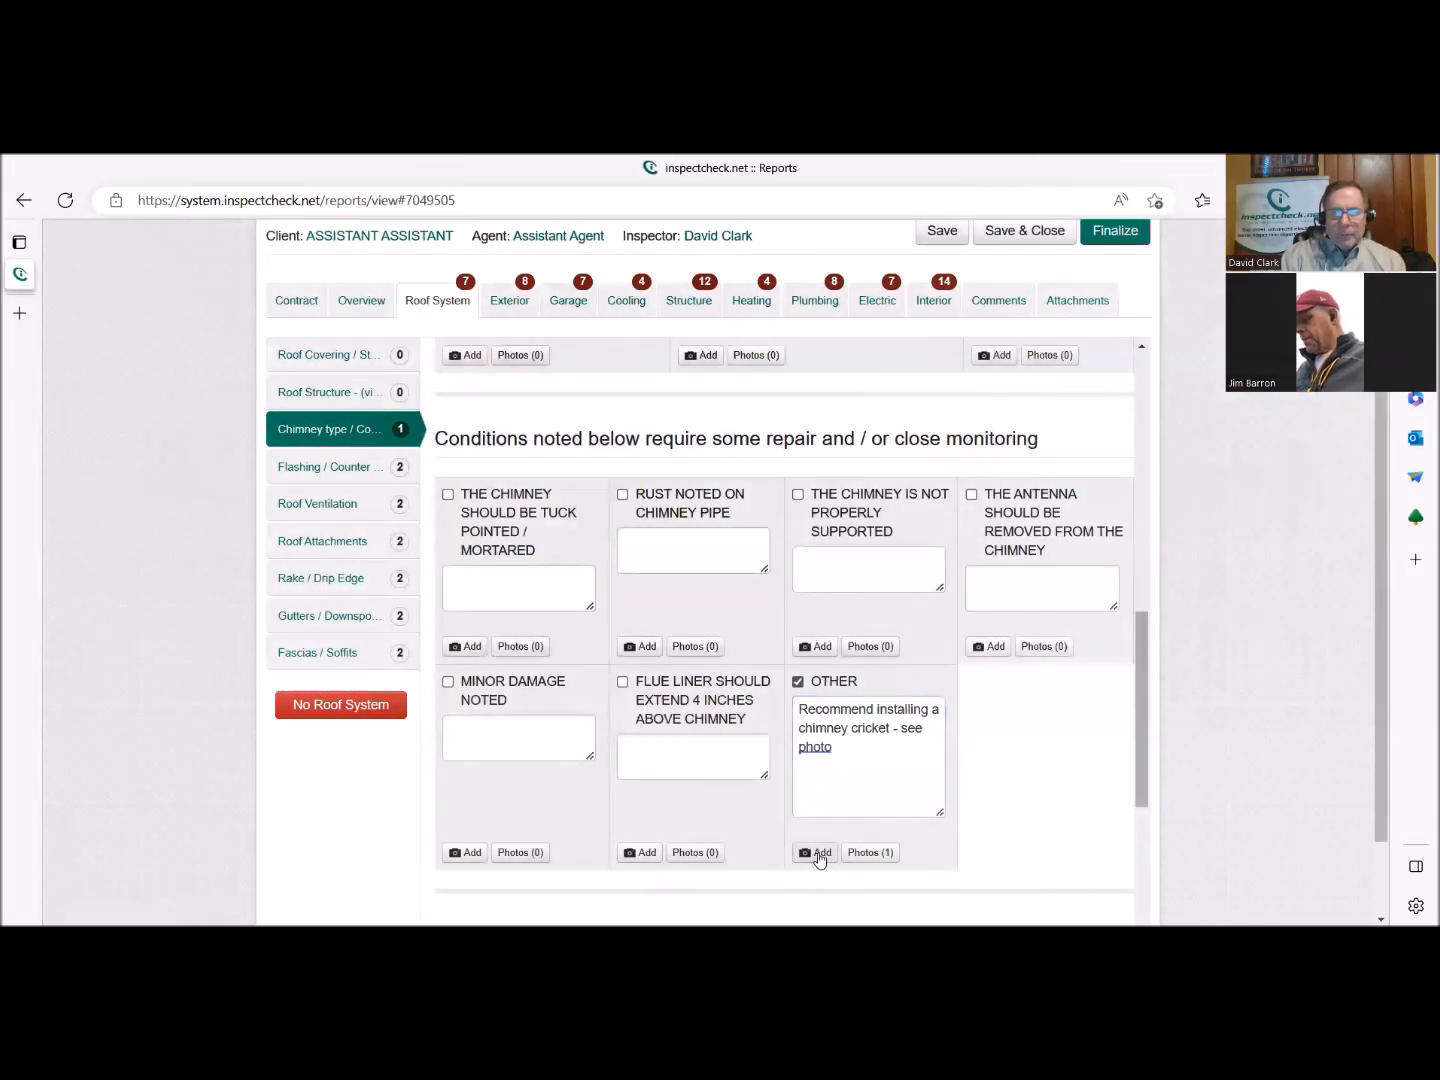
# Draw a yellow arrow on the chimney cricket photo pointing to where the chimney base meets the roof, and save the annotated photo.
pyautogui.click(864, 857)
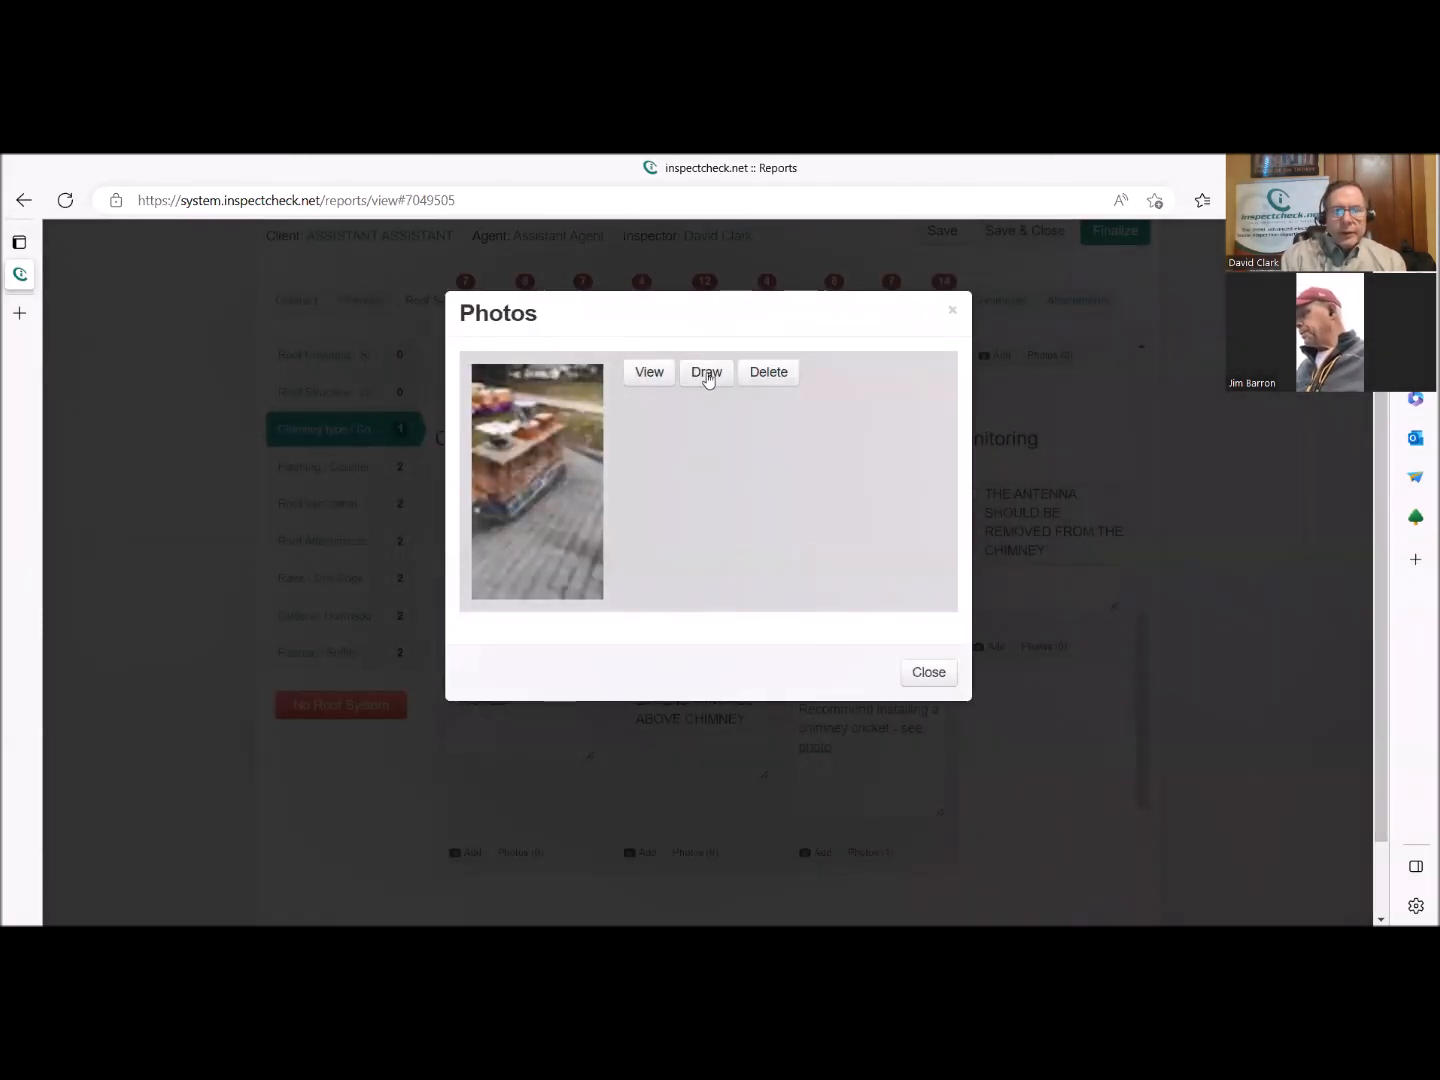
pyautogui.click(705, 373)
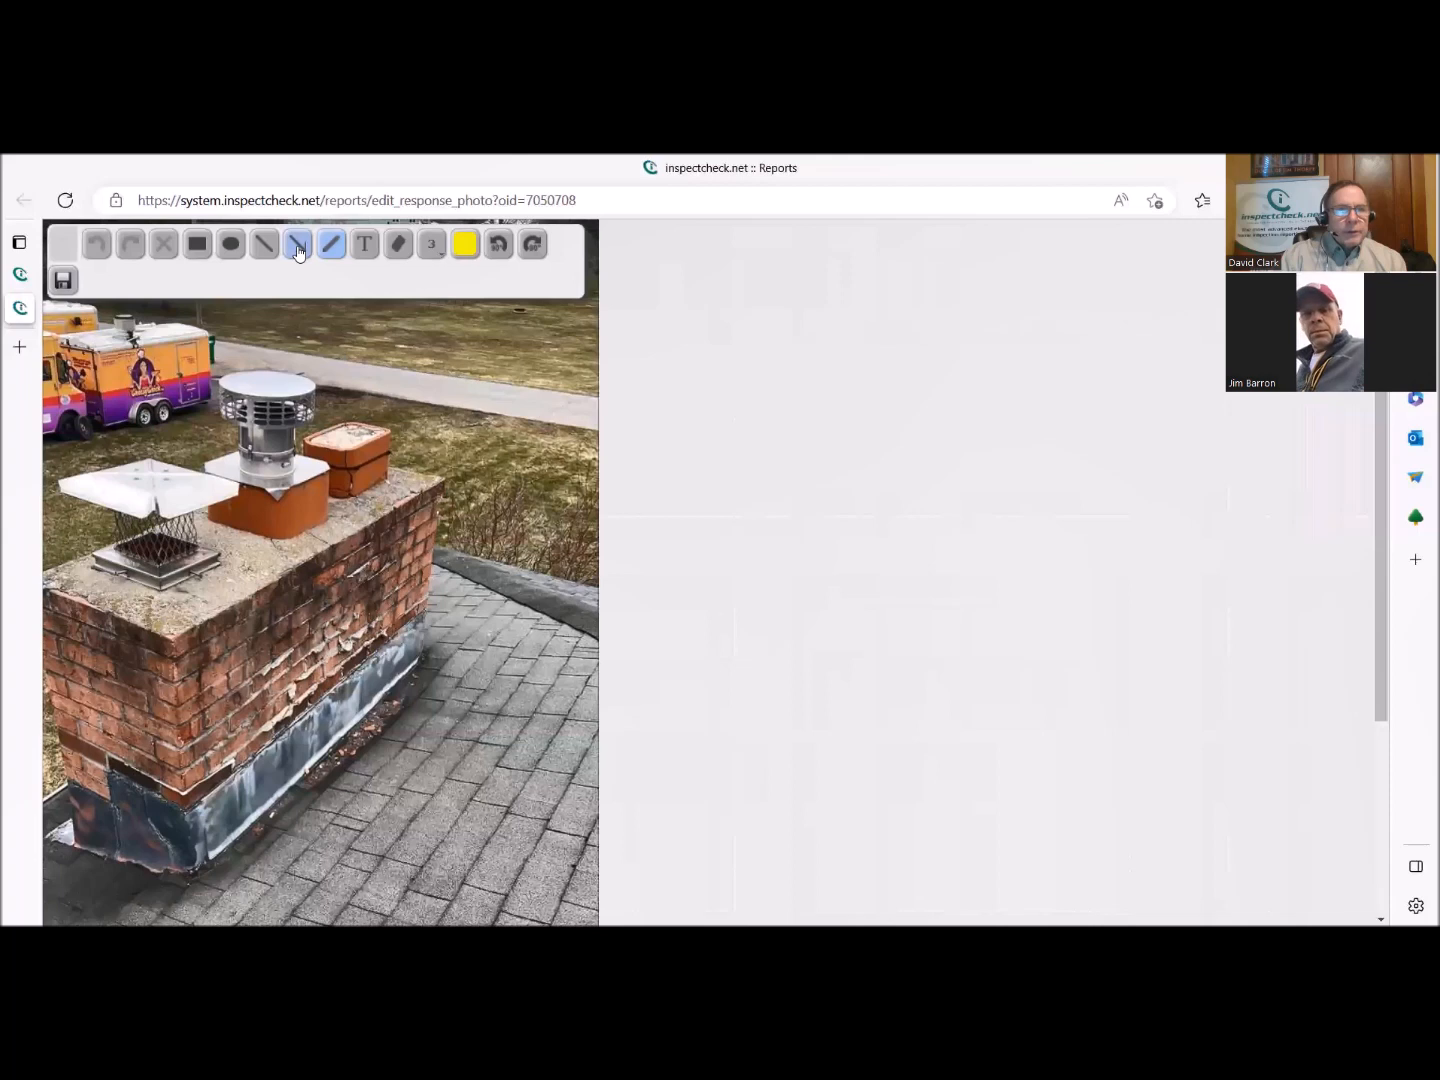
pyautogui.click(297, 251)
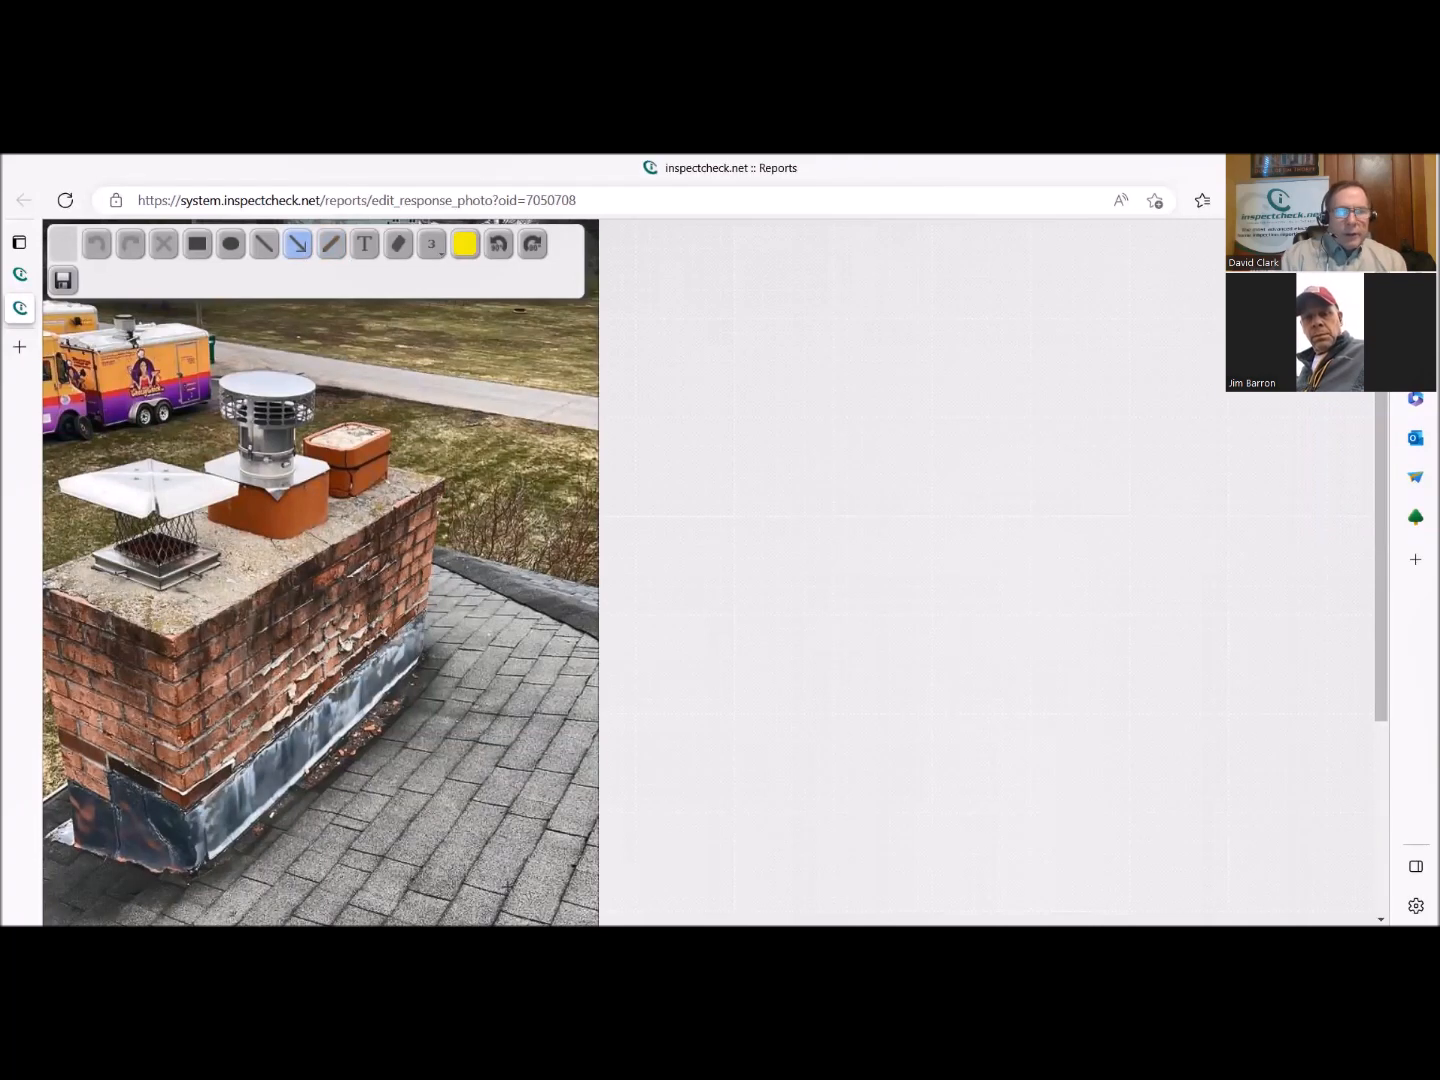
pyautogui.moveTo(509, 888); pyautogui.dragTo(382, 751)
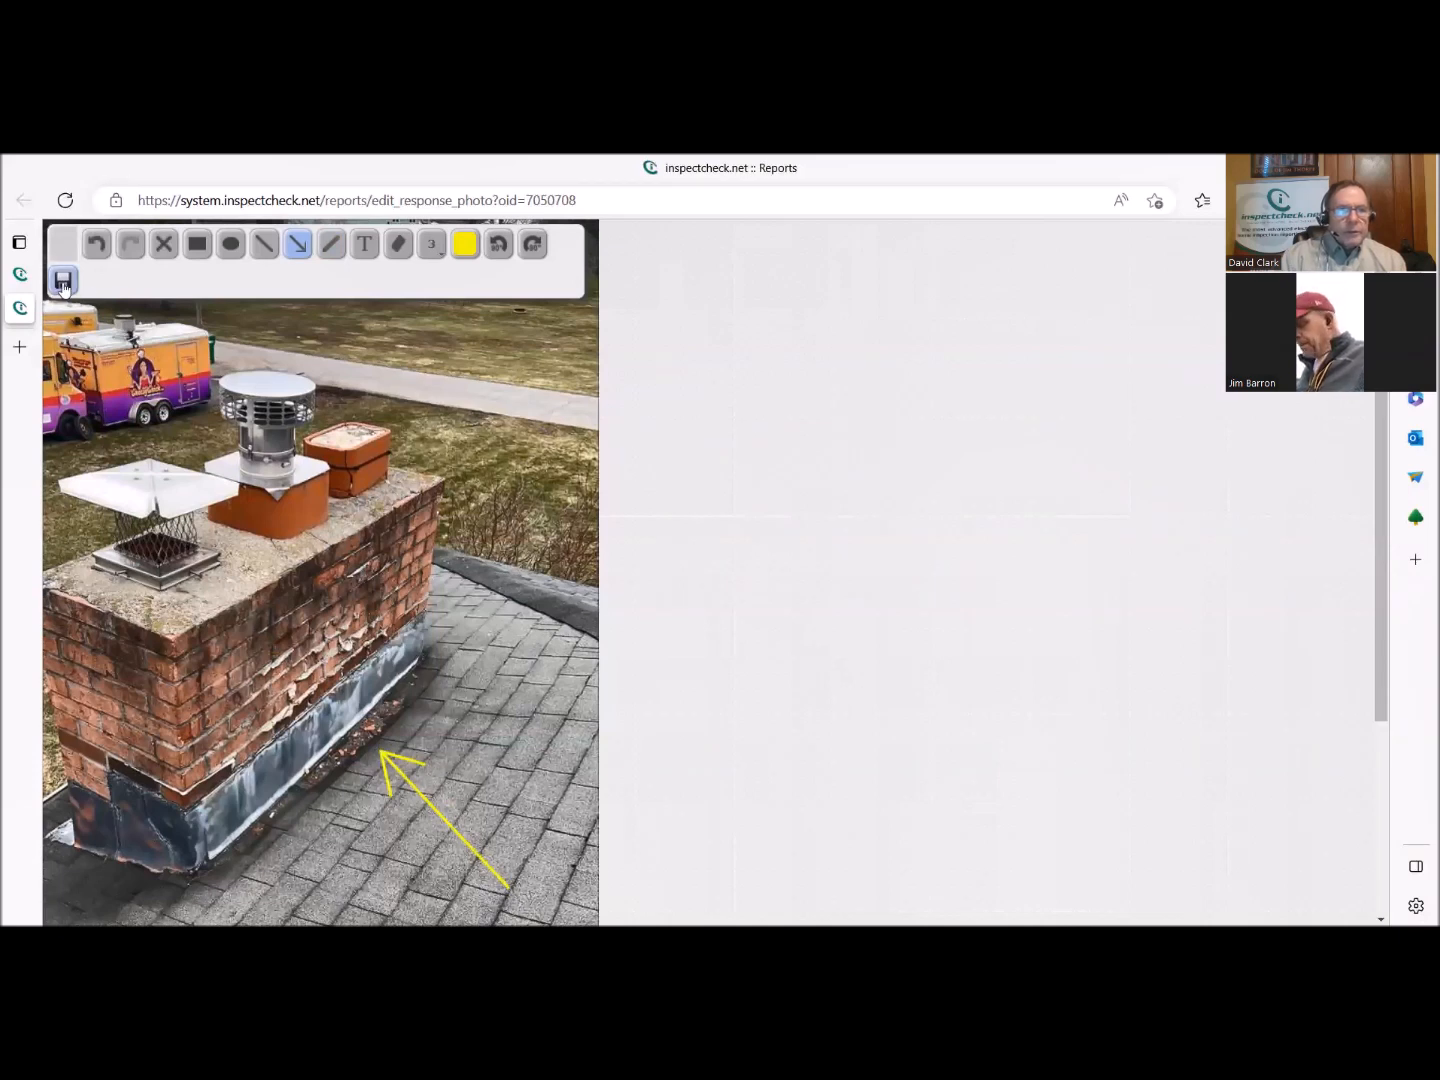
pyautogui.click(62, 282)
pyautogui.click(796, 325)
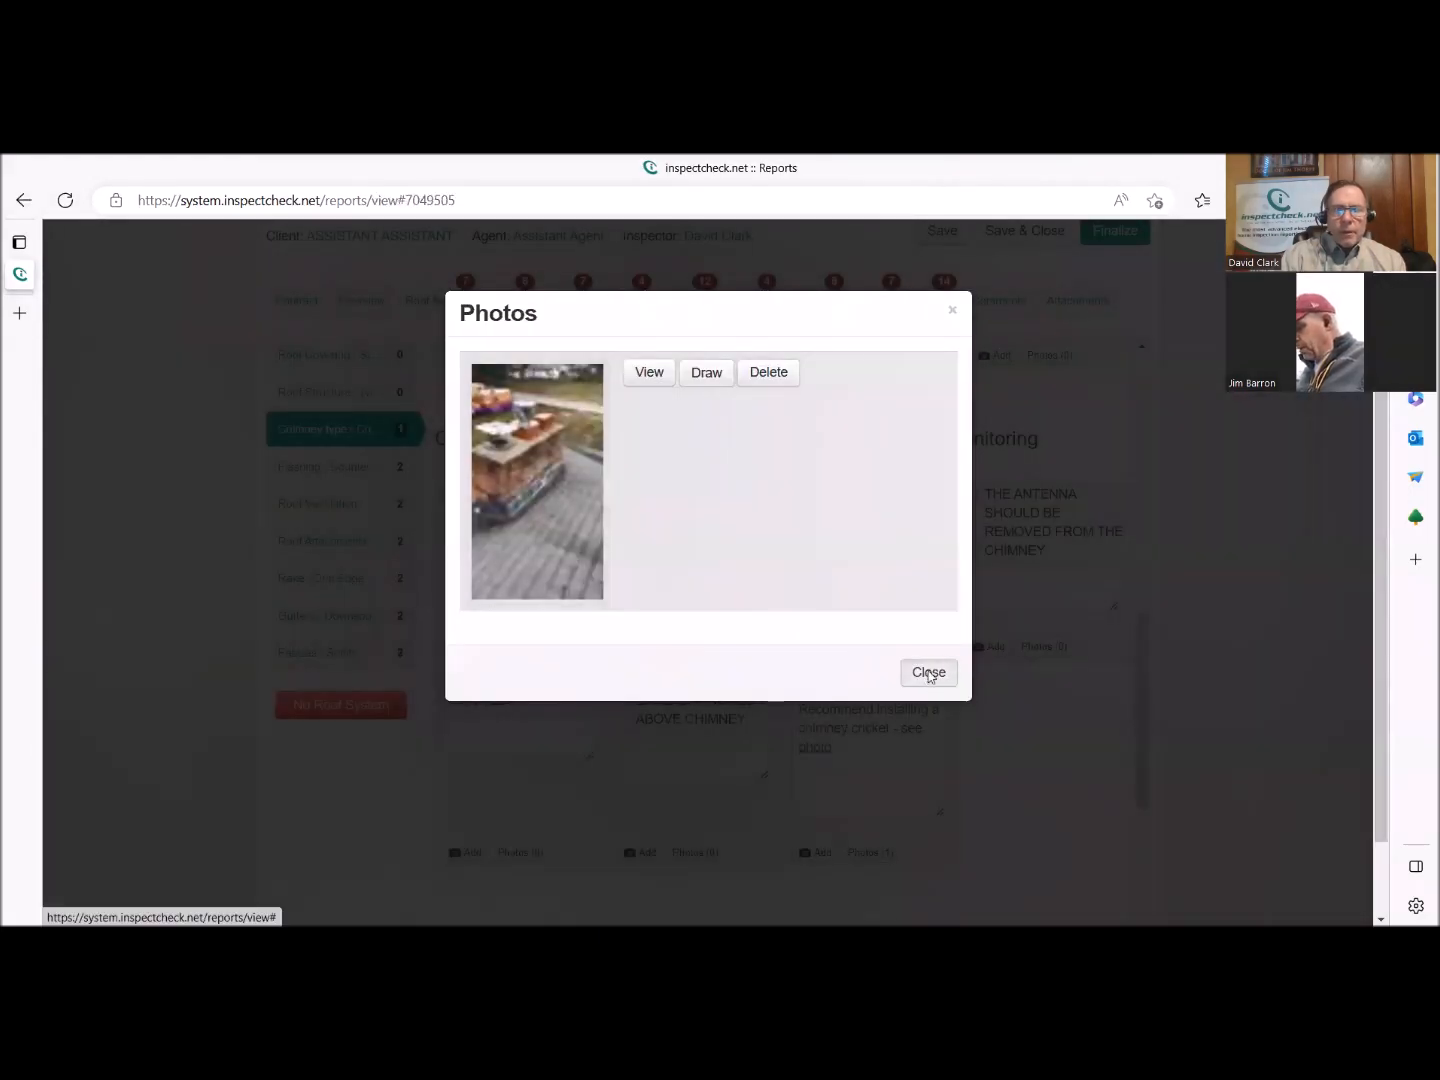
pyautogui.click(929, 672)
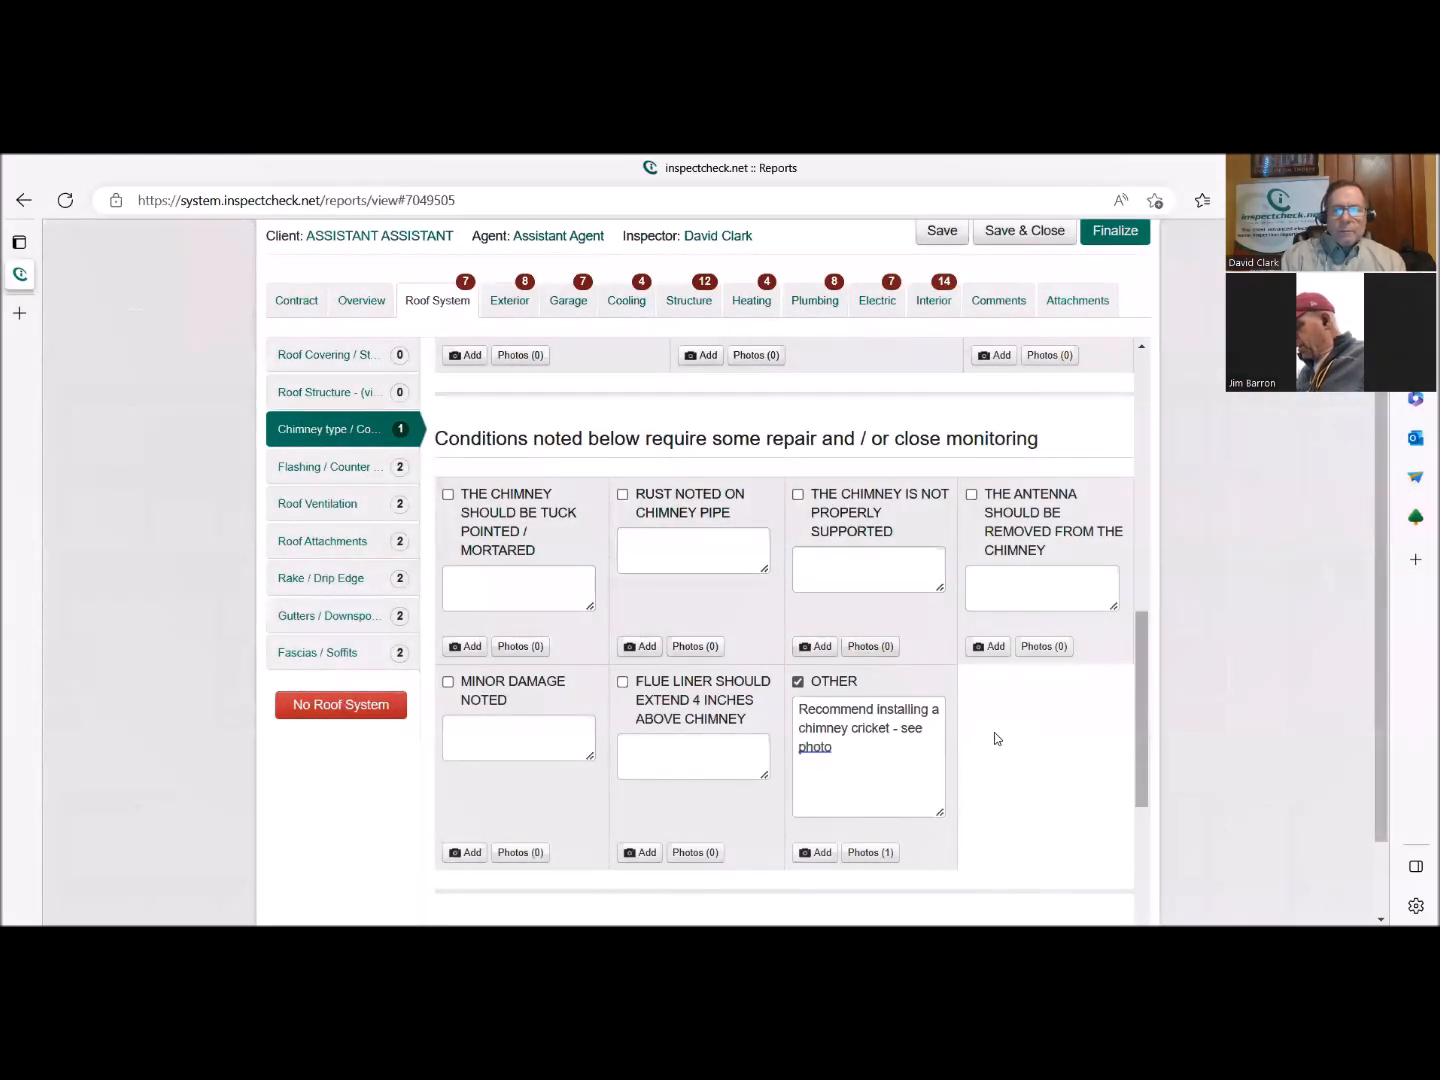
# Select Appears Satisfactory (external view) under the chimney conditions requiring routine maintenance and / or minor repair.
pyautogui.scroll(-2, 995, 733)
pyautogui.scroll(4, 949, 725)
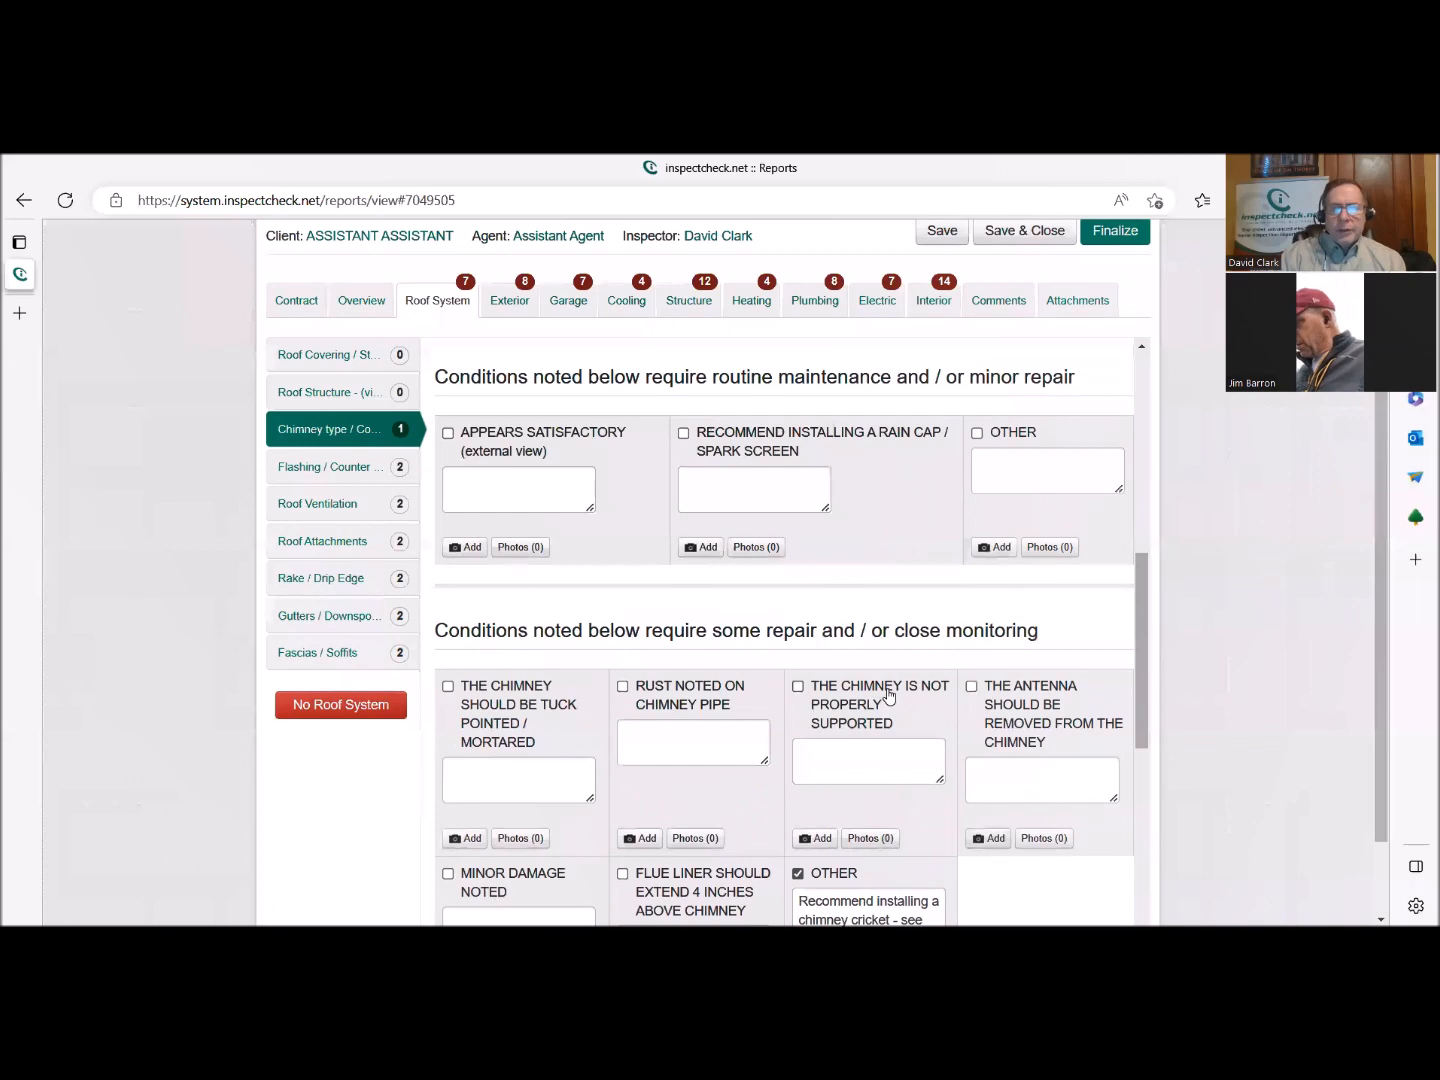
pyautogui.scroll(3, 850, 680)
pyautogui.scroll(-5, 796, 660)
pyautogui.scroll(2, 796, 661)
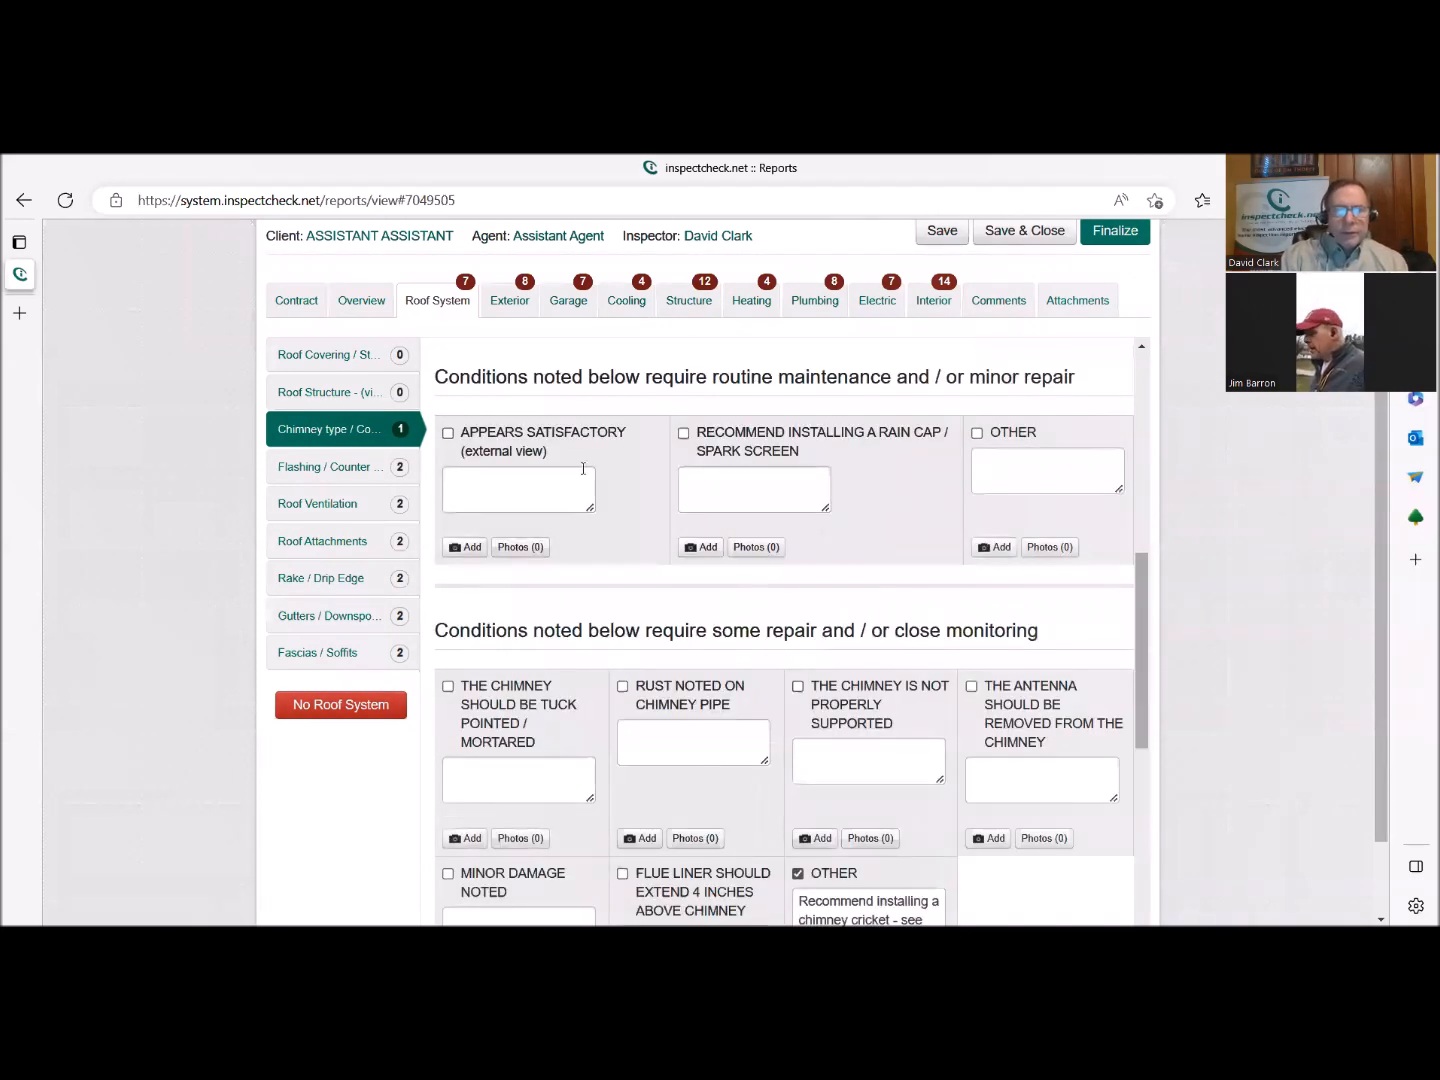
pyautogui.click(512, 438)
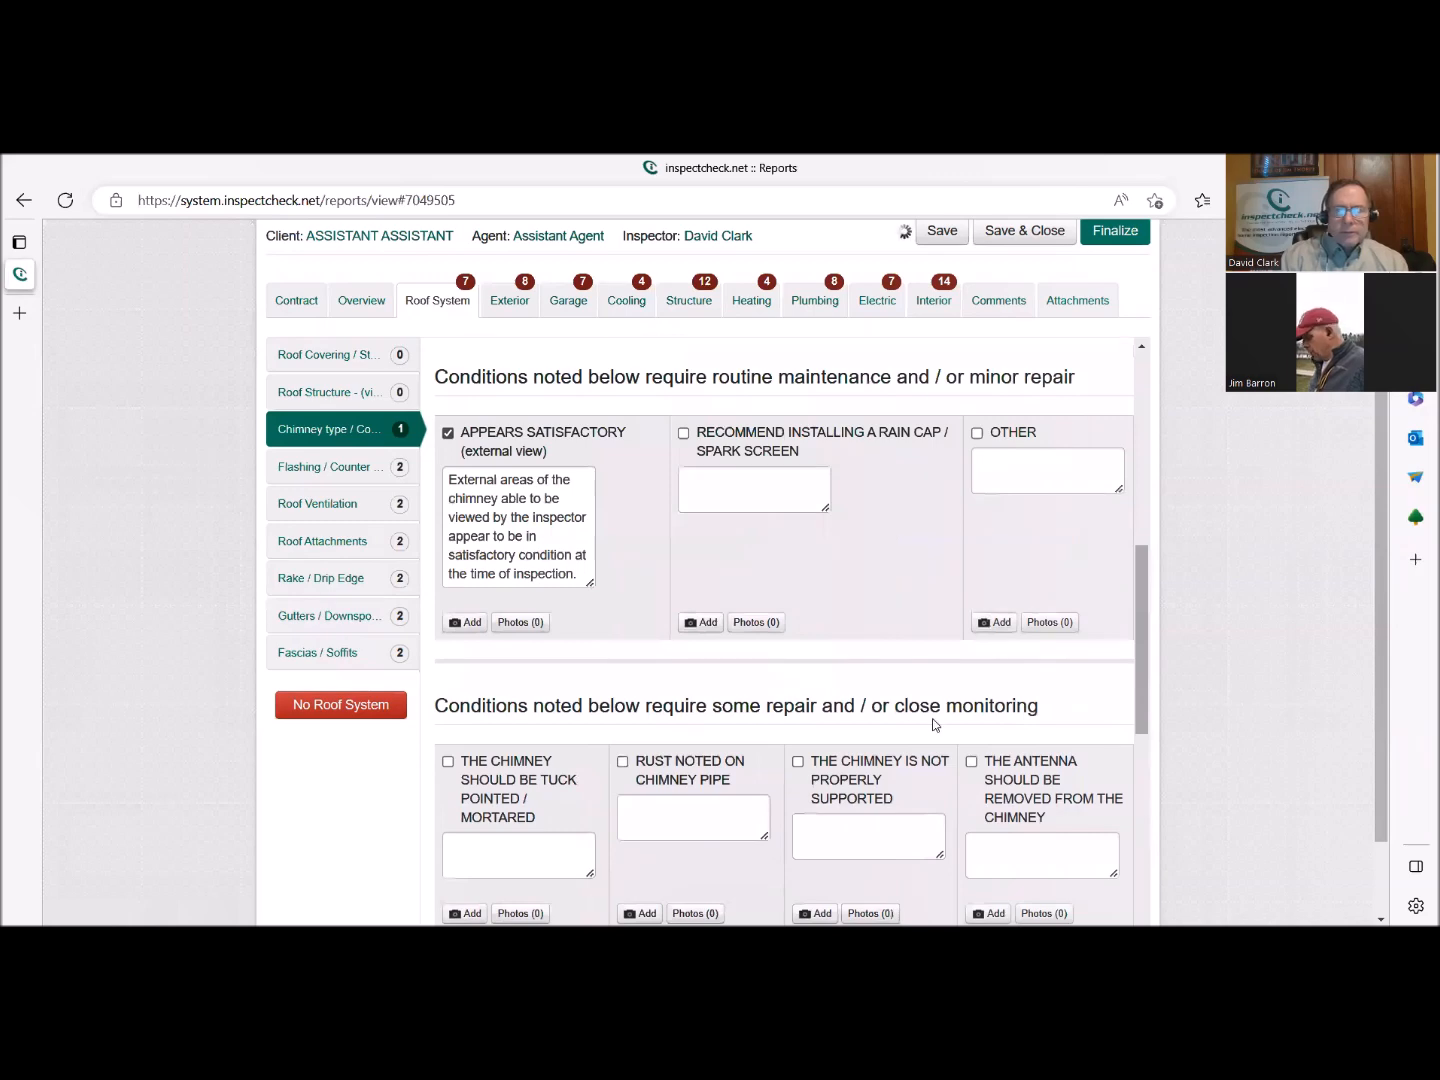
# Add the line "One corner needs repair - see photo" at the end of the chimney's Appears Satisfactory comment.
pyautogui.scroll(-1, 880, 706)
pyautogui.click(579, 477)
pyautogui.press('Return')
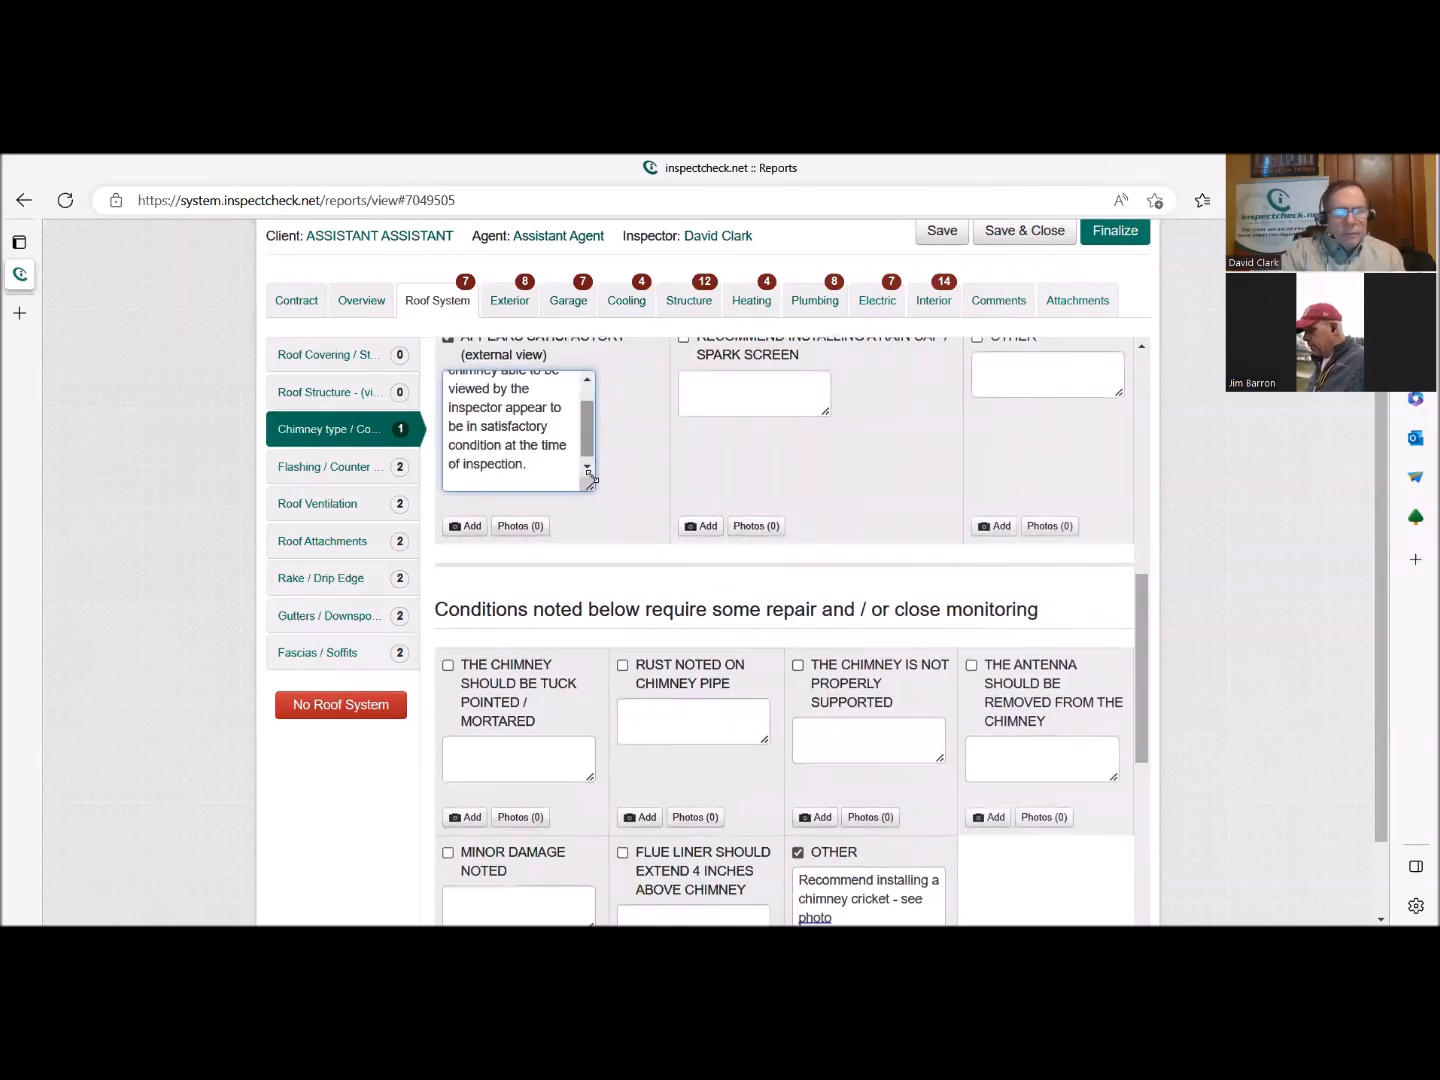
pyautogui.write('One co')
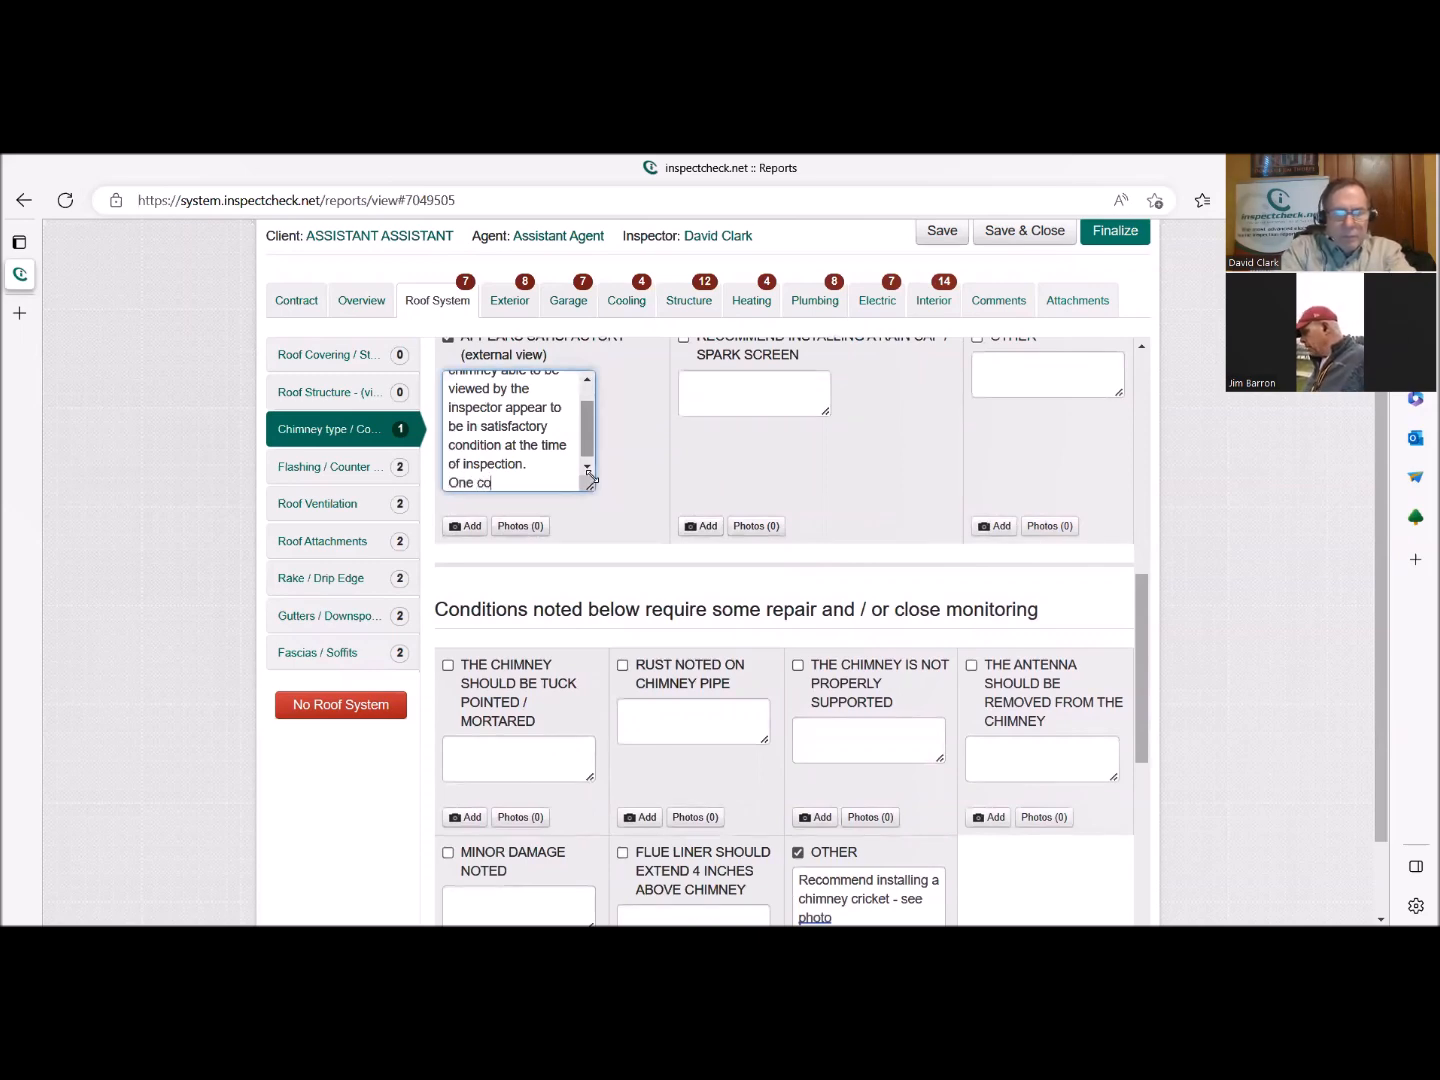
pyautogui.write('rner needs to')
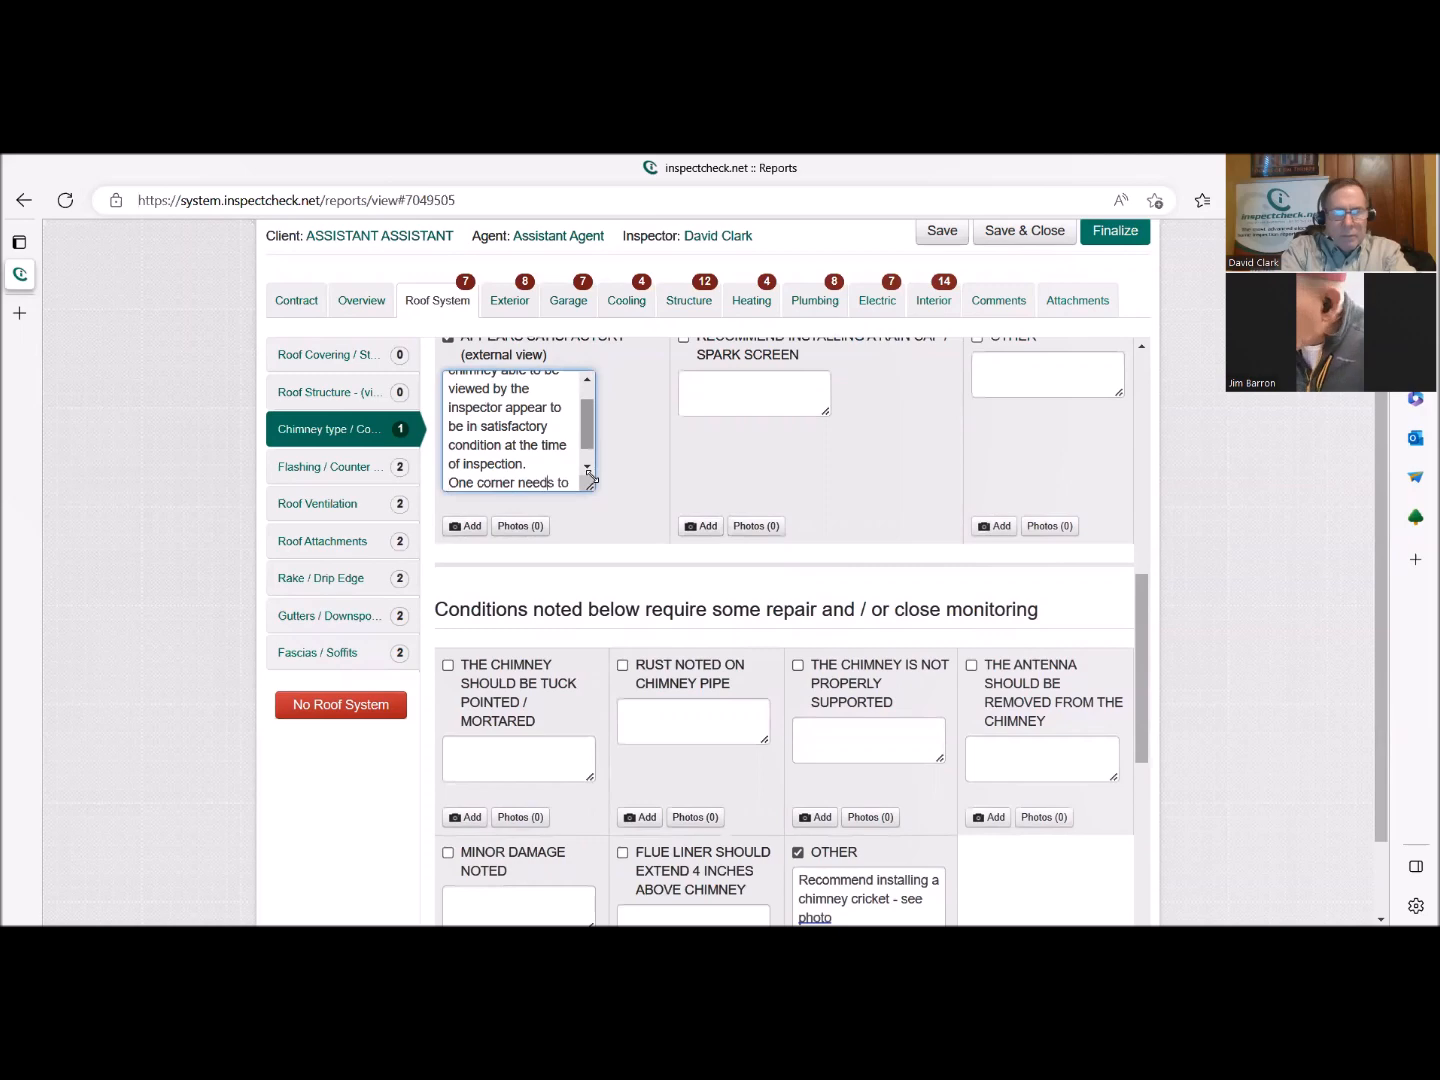
pyautogui.press('BackSpace')
pyautogui.press('BackSpace')
pyautogui.write('repa')
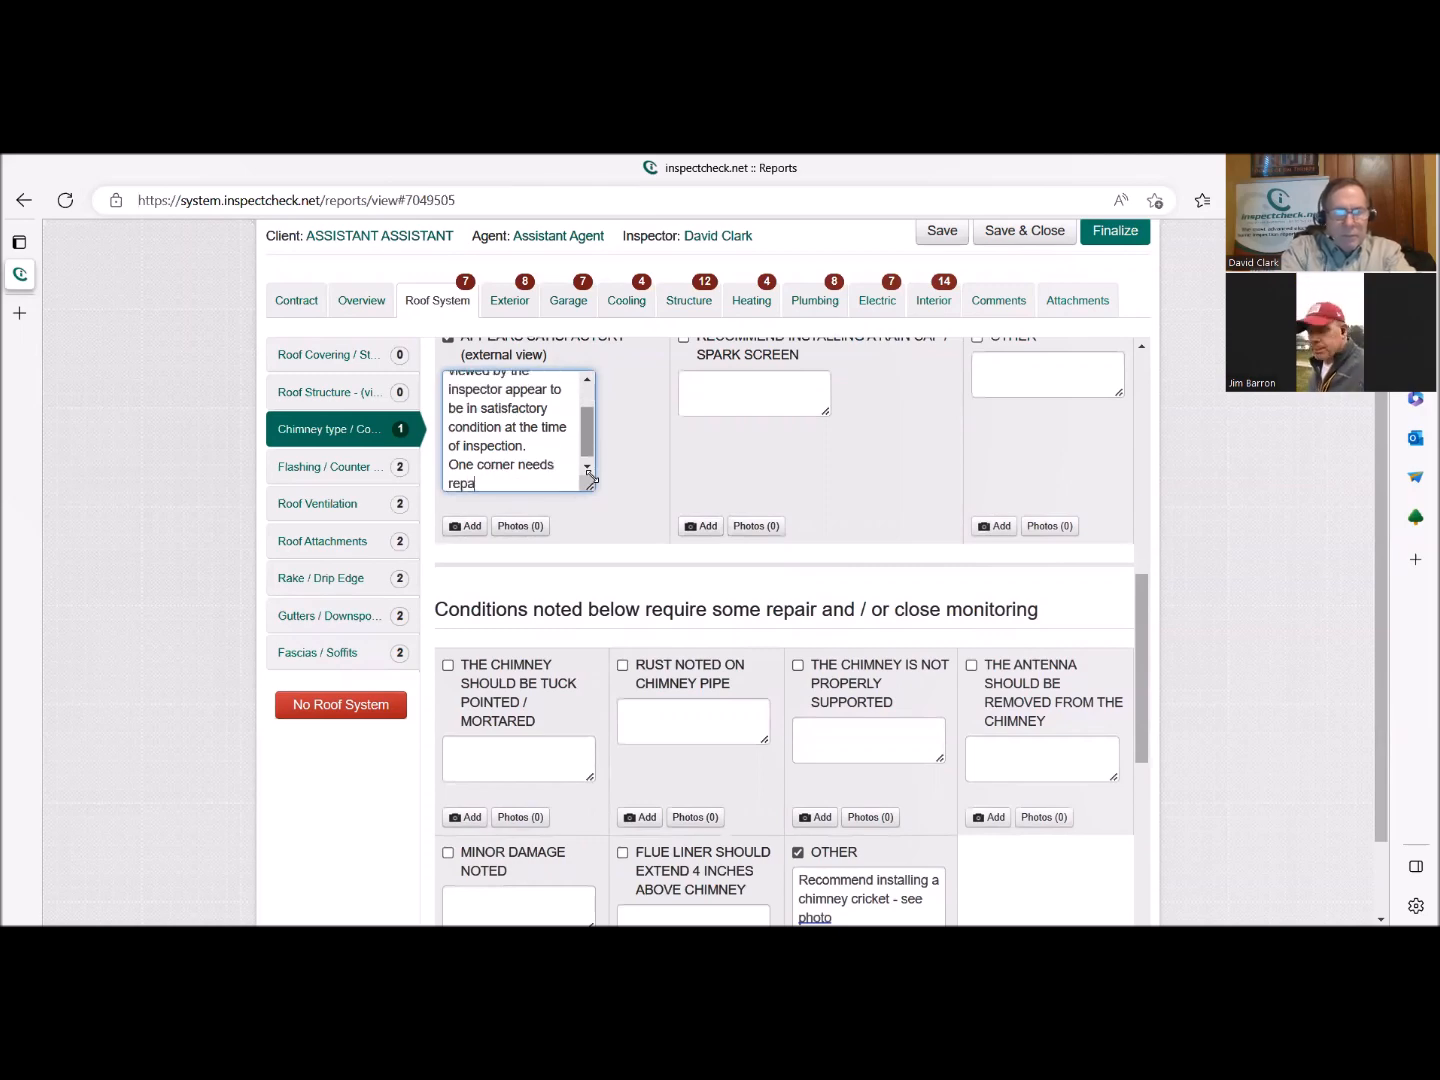
pyautogui.write('ir - ')
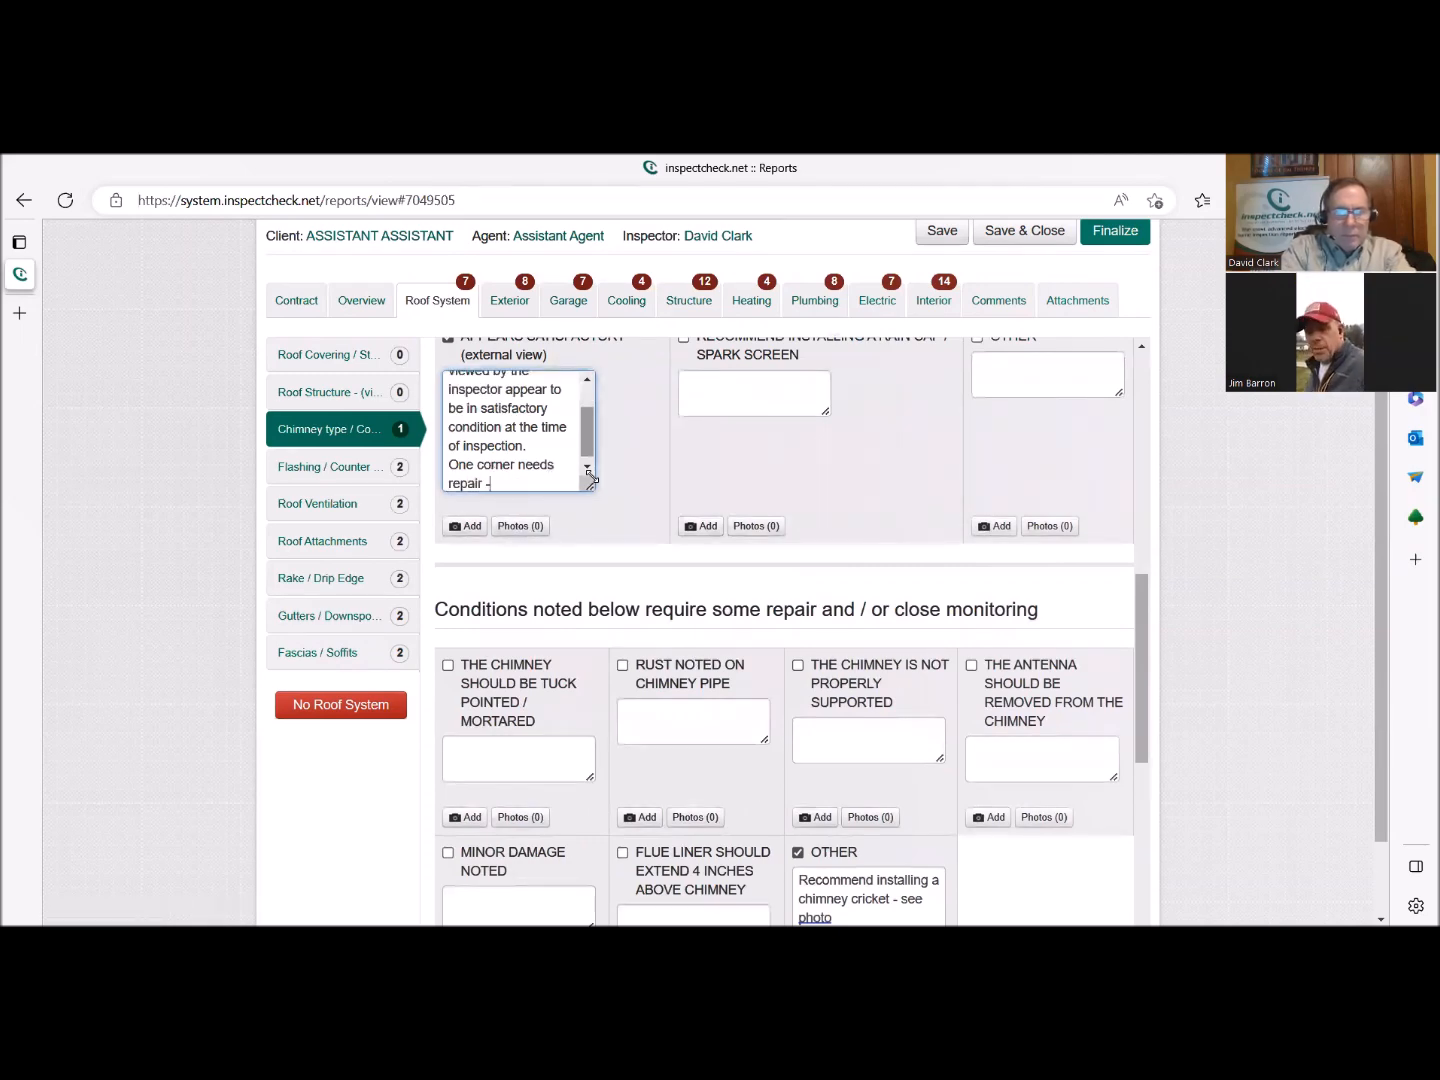
pyautogui.write('see photo')
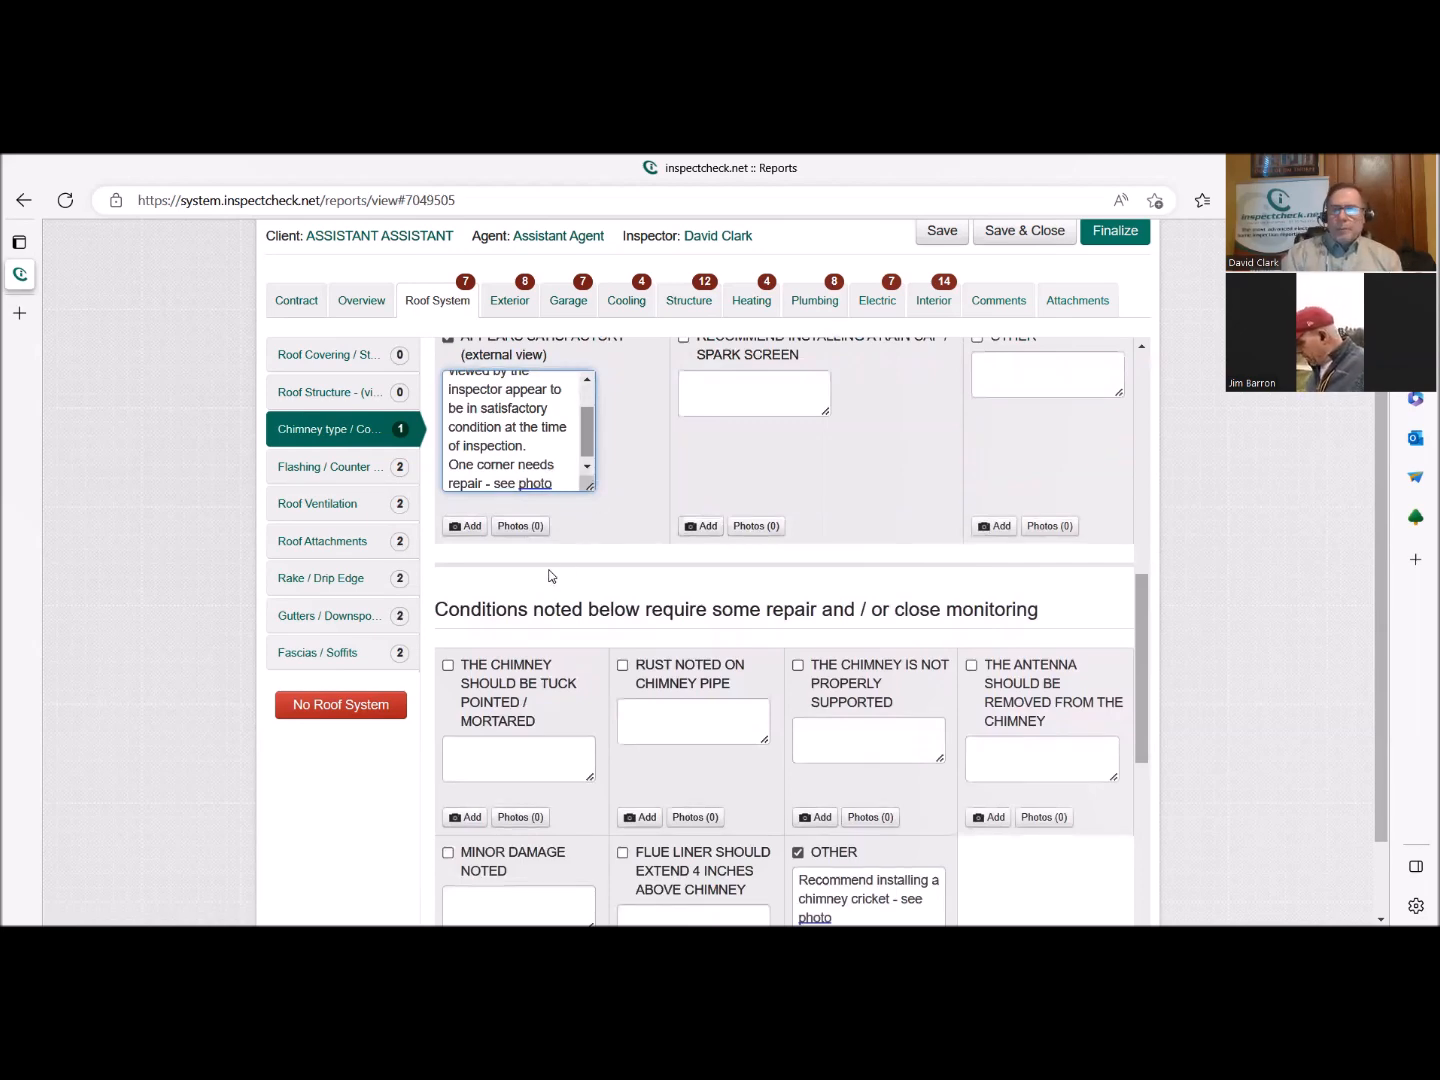
pyautogui.click(468, 526)
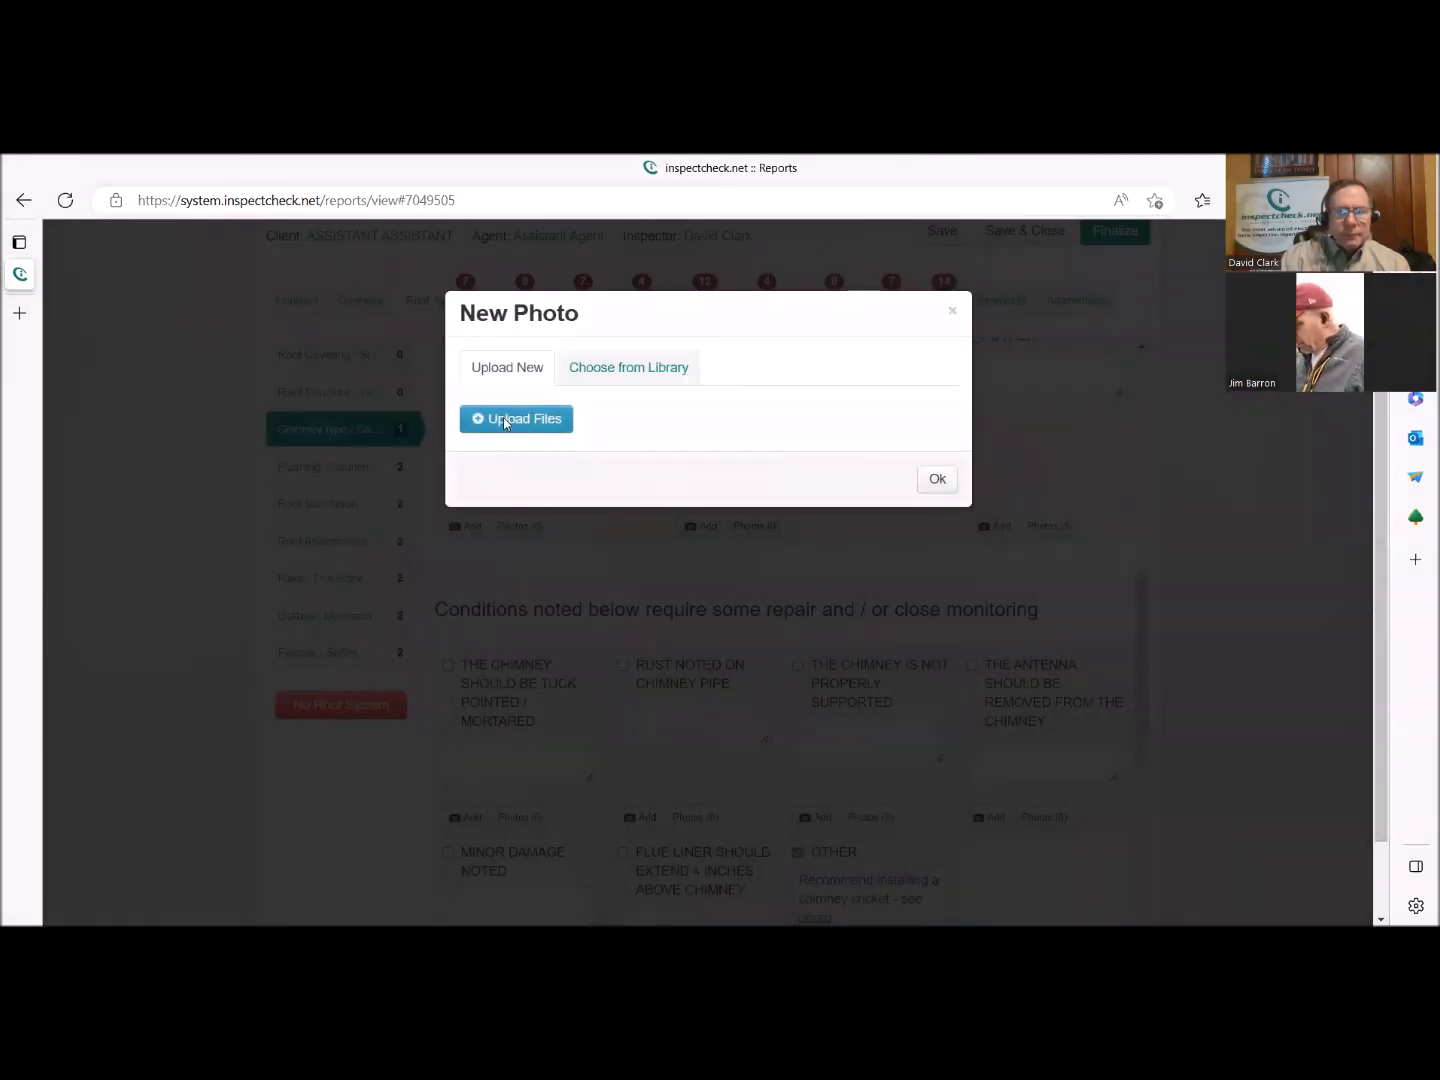
pyautogui.click(503, 417)
pyautogui.scroll(-10, 660, 556)
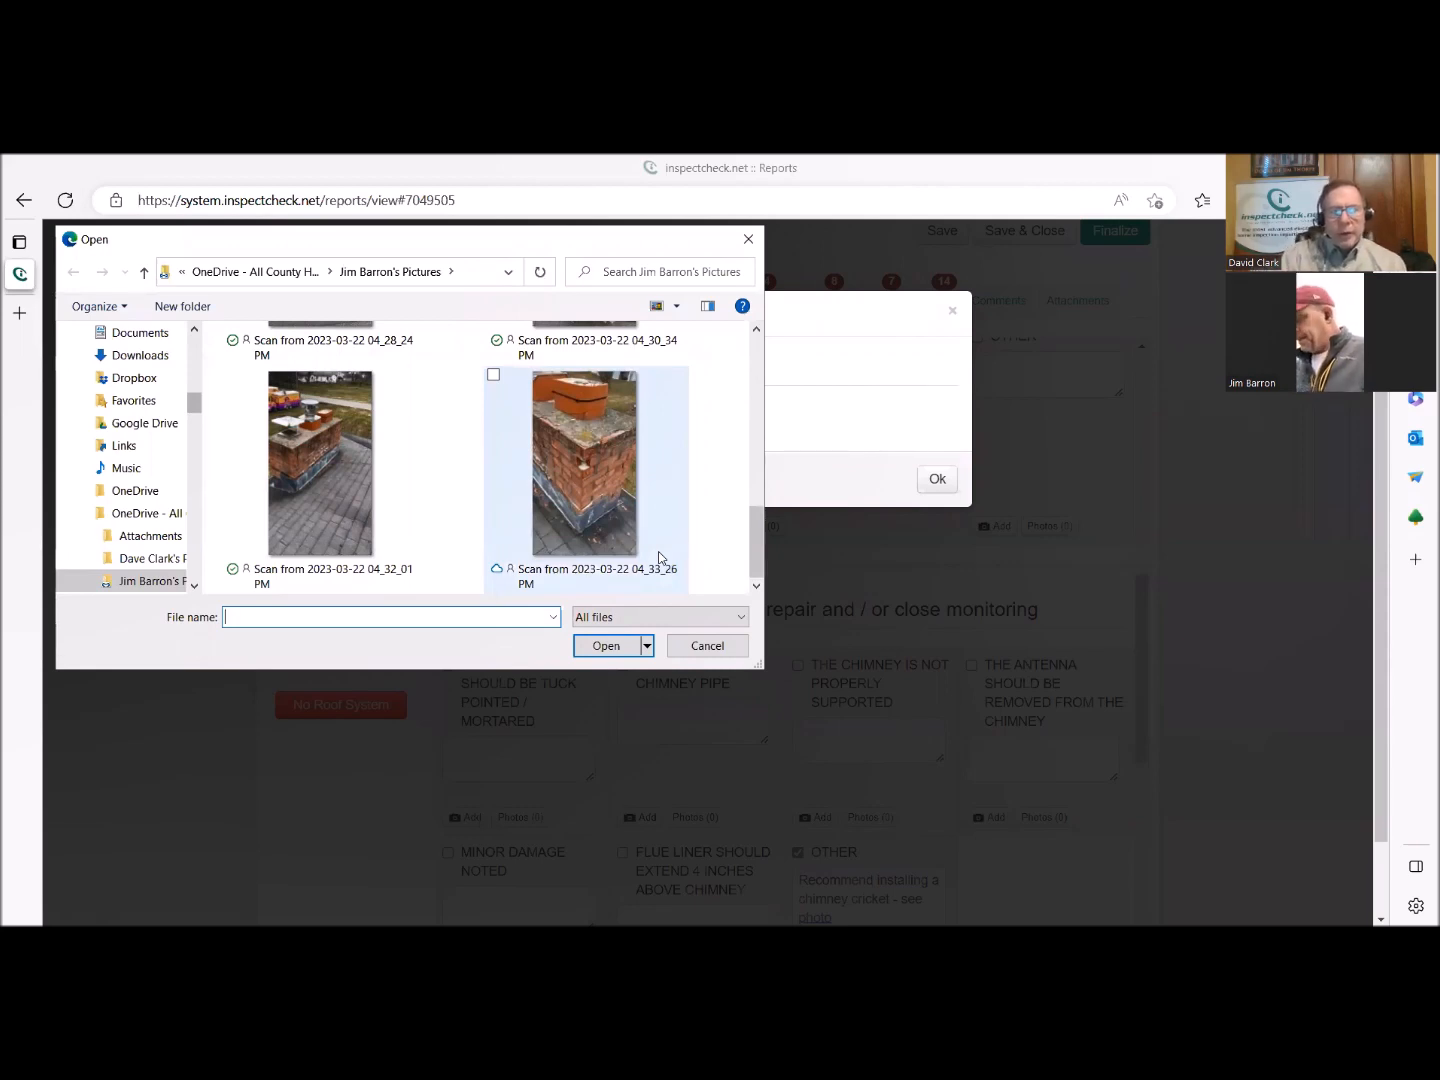
pyautogui.click(659, 551)
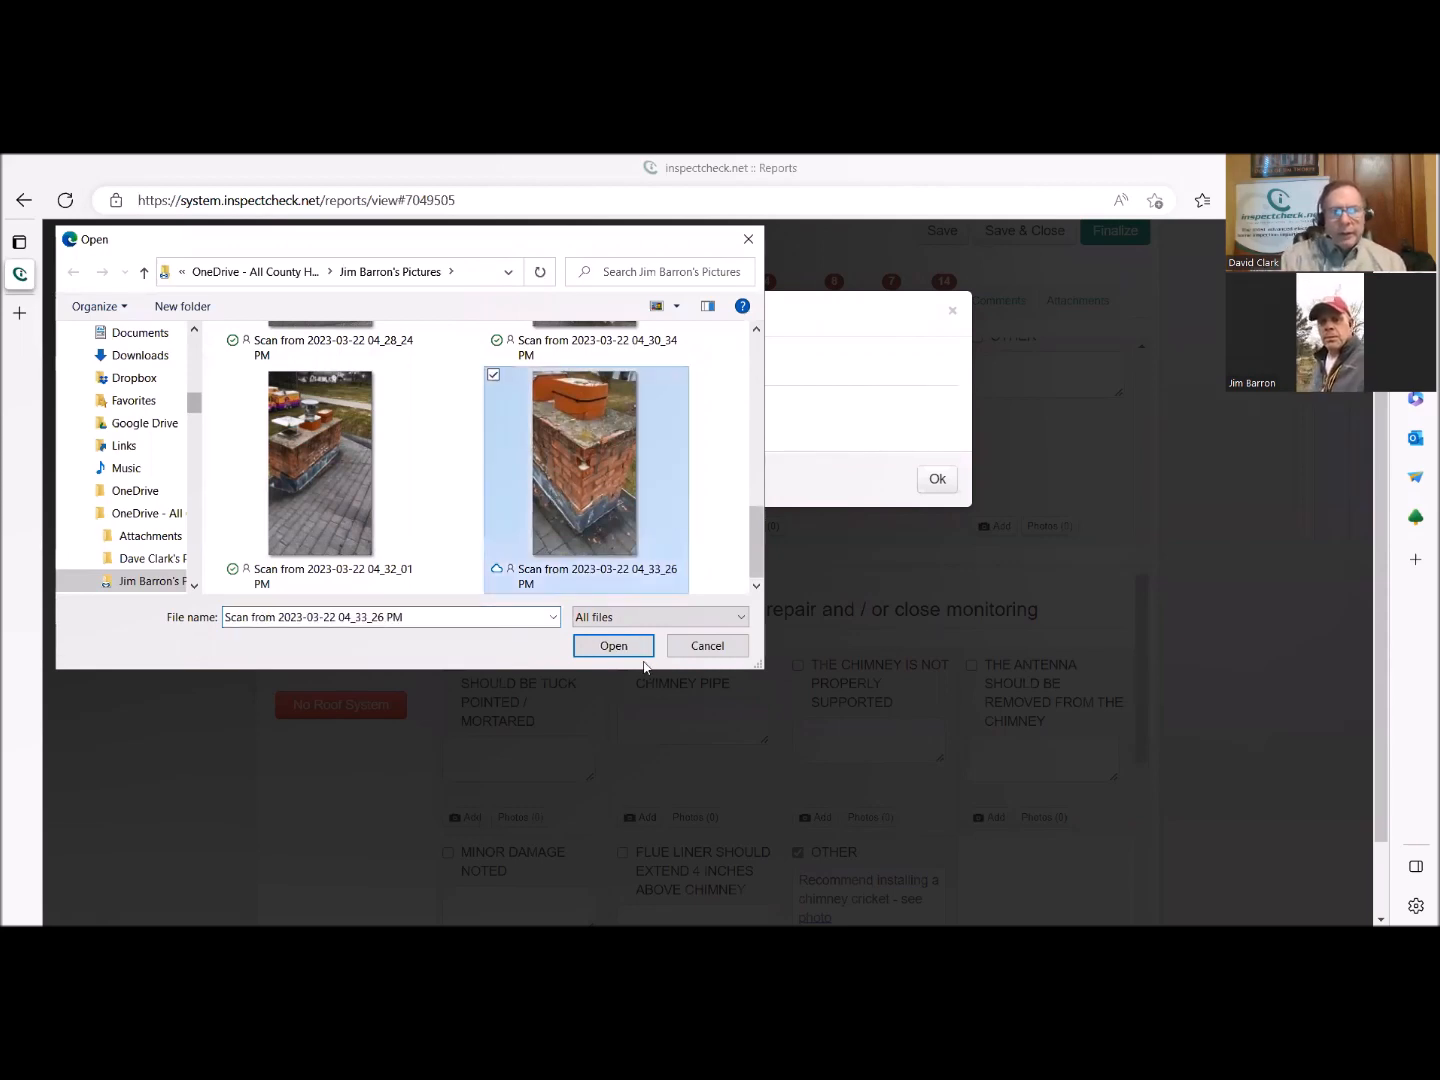
pyautogui.click(606, 648)
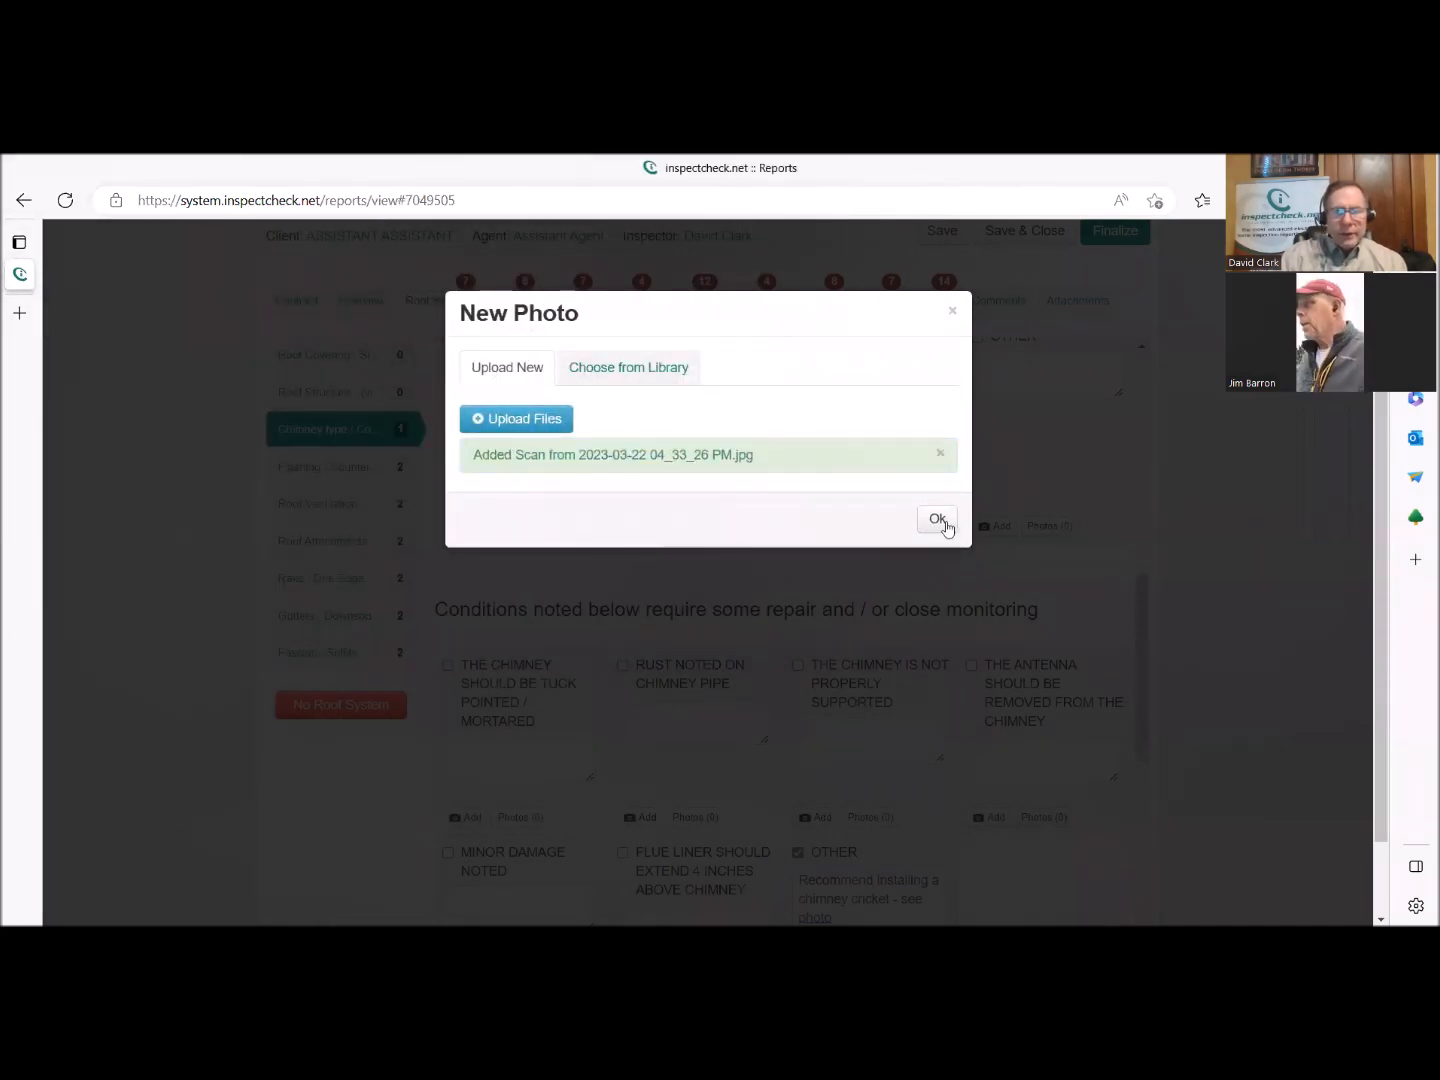
pyautogui.click(937, 519)
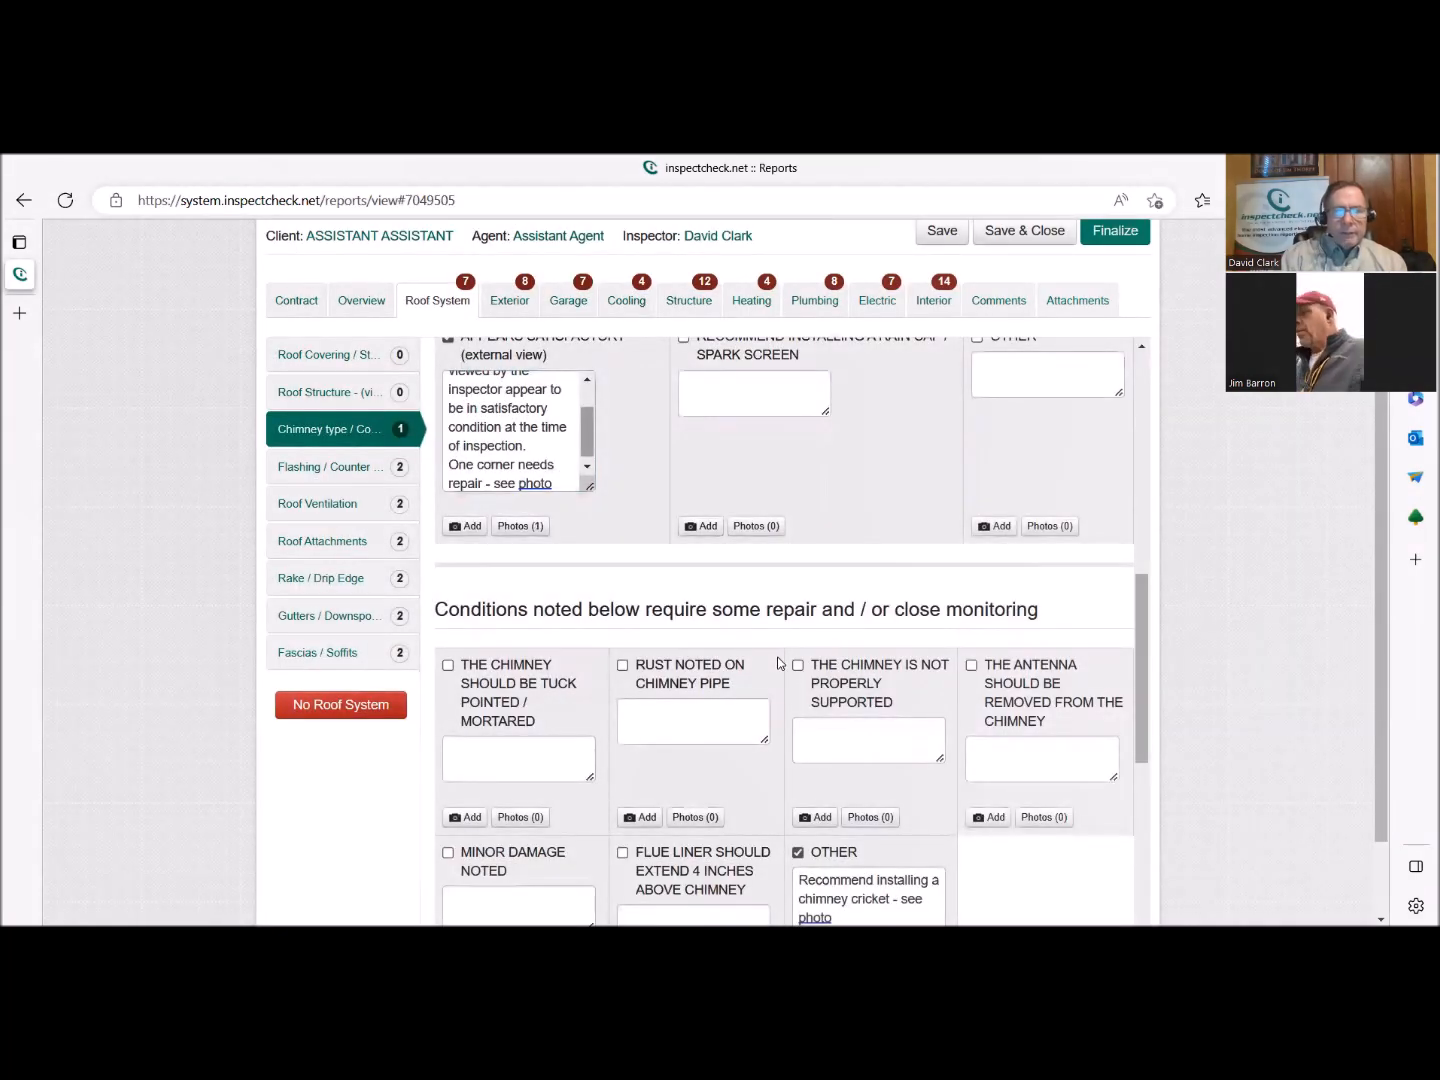
# Mark the chimney conditions section as complete.
pyautogui.scroll(-3, 781, 663)
pyautogui.scroll(-4, 777, 656)
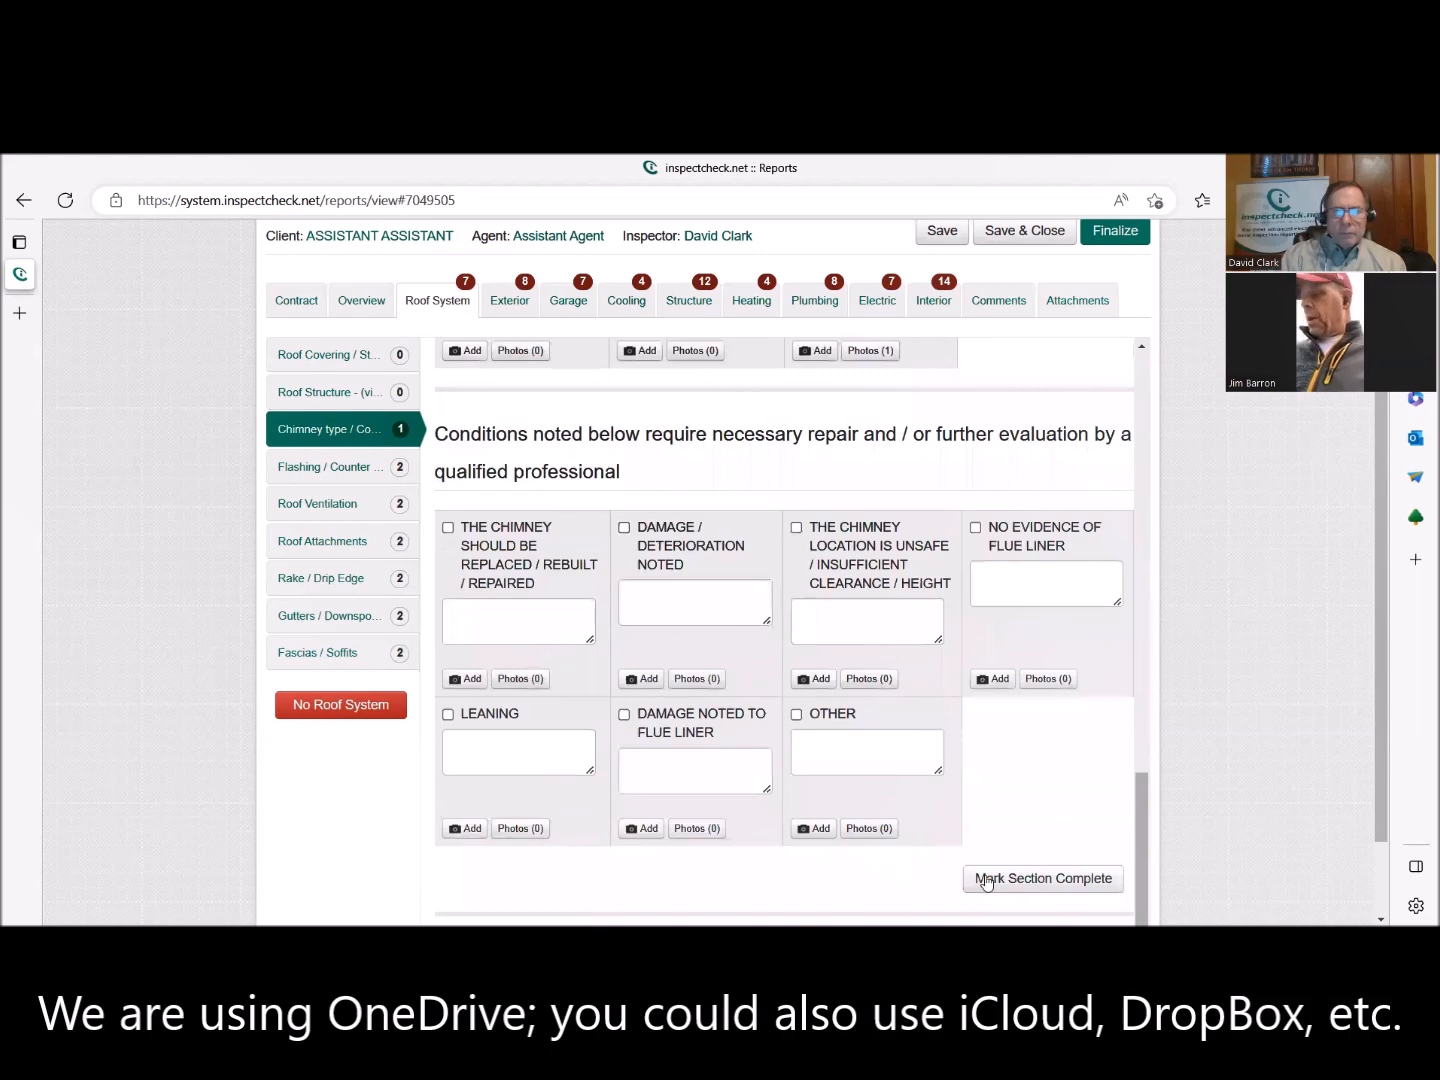
pyautogui.click(1058, 880)
pyautogui.scroll(15, 811, 755)
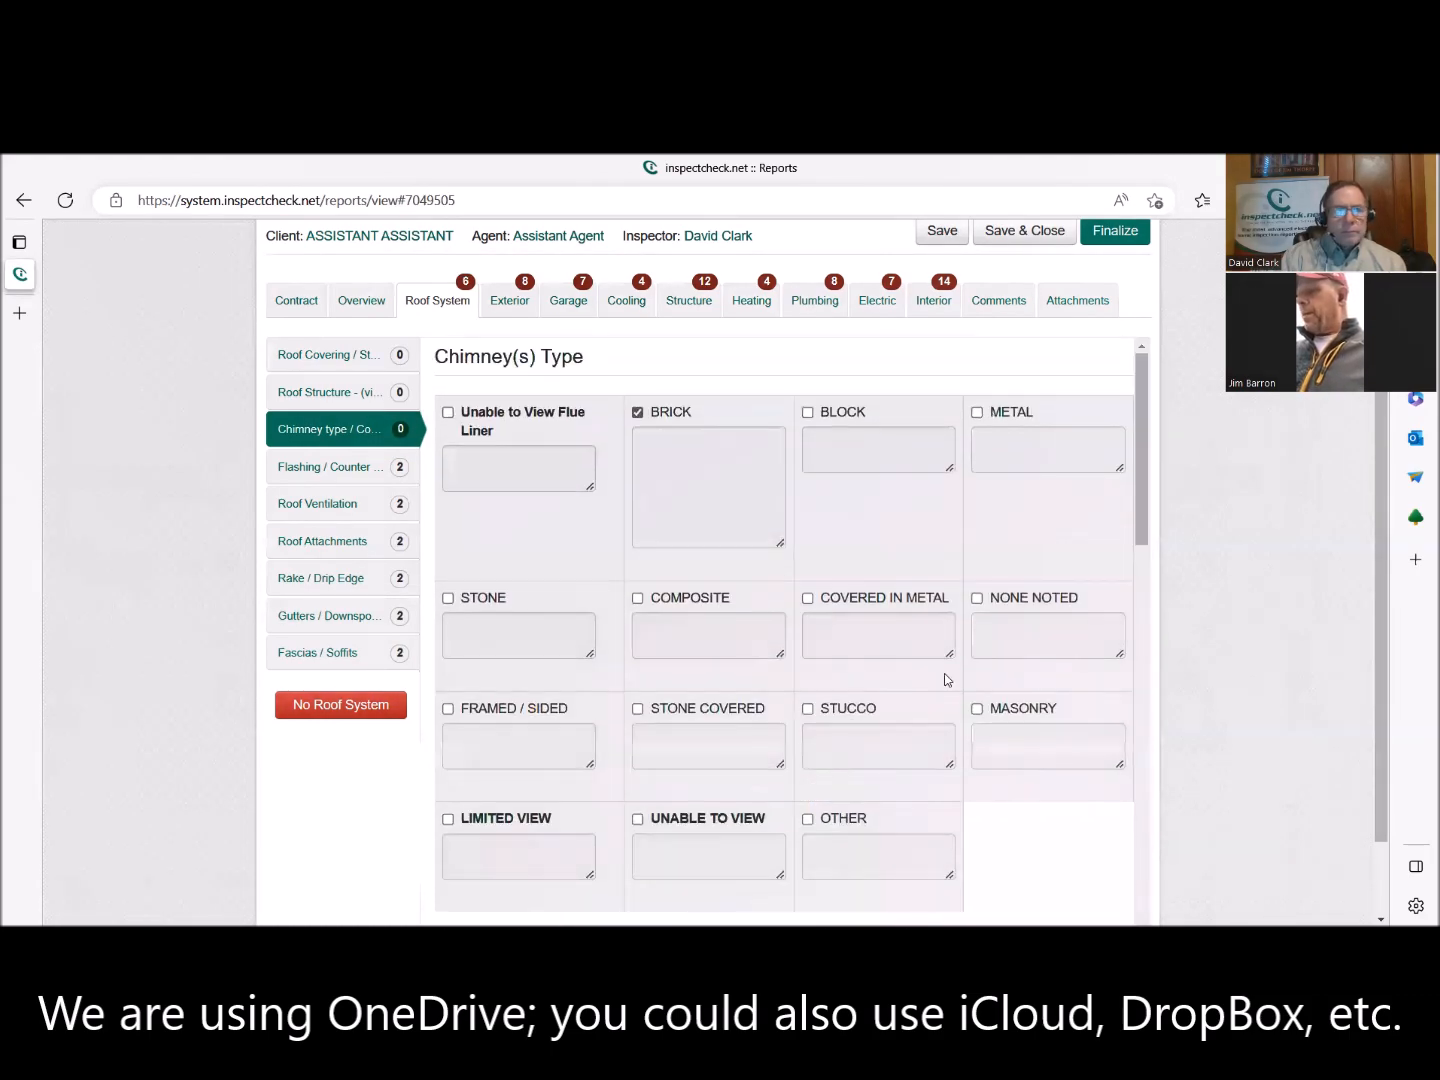
# Check the completed Type of Roof Covering section in the Roof Covering part.
pyautogui.click(298, 356)
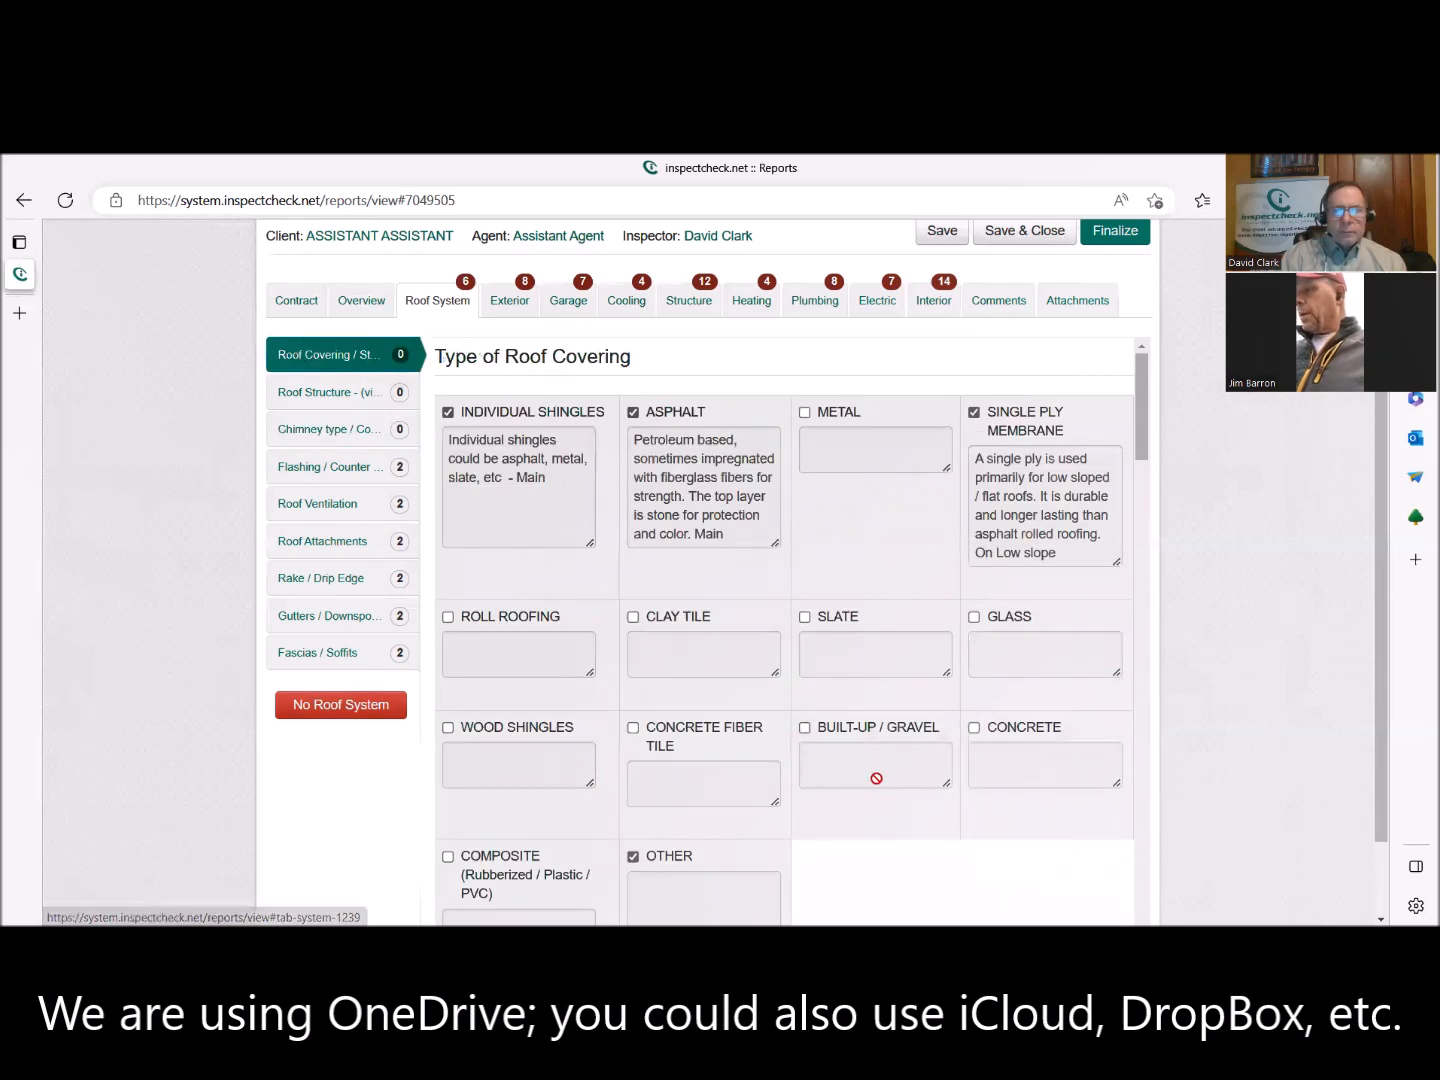
pyautogui.scroll(-3, 896, 795)
pyautogui.scroll(-1, 896, 796)
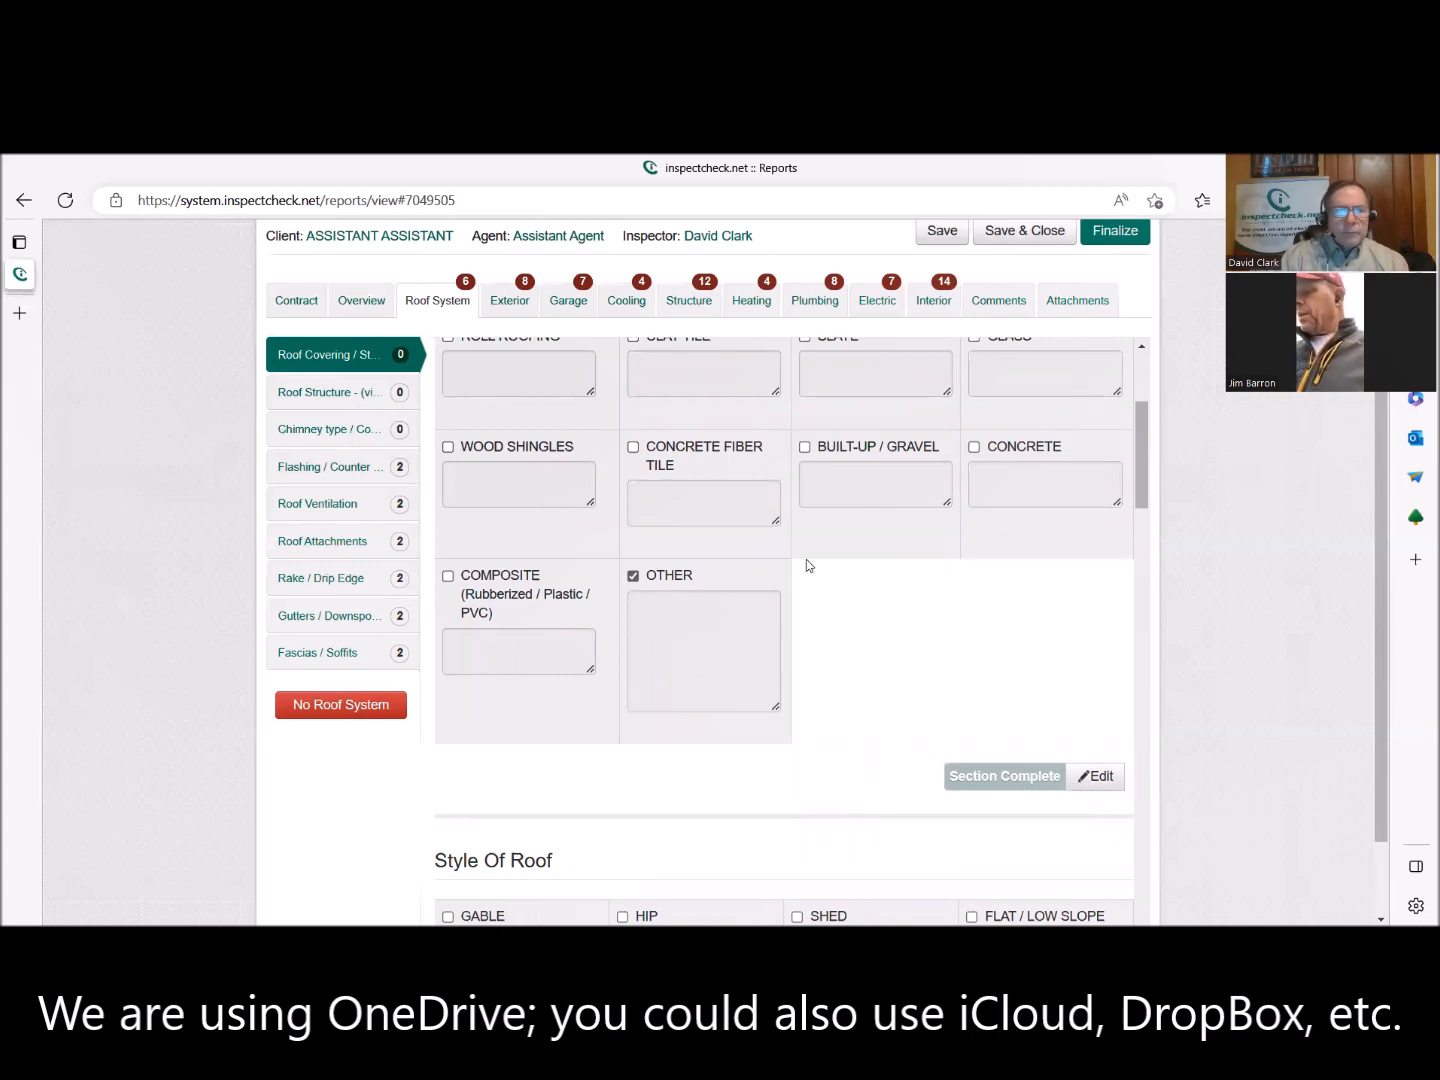
# Select Aluminum / Metal and Rubberized as the flashing types and mark the Type of flashing section as complete.
pyautogui.click(331, 468)
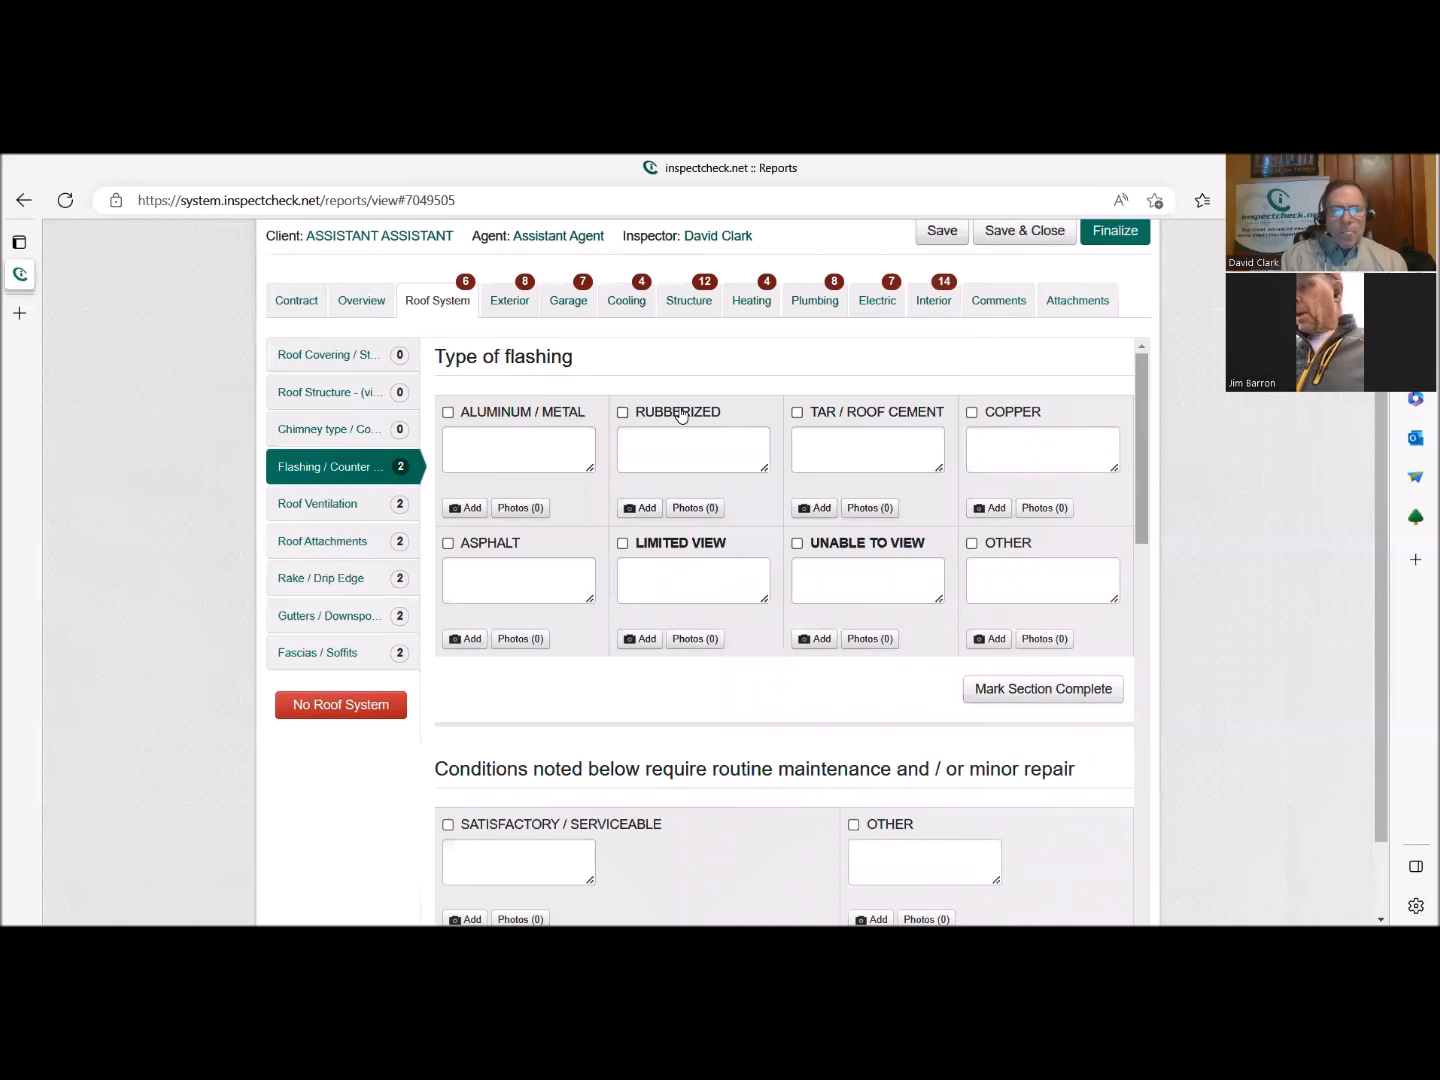
pyautogui.click(566, 412)
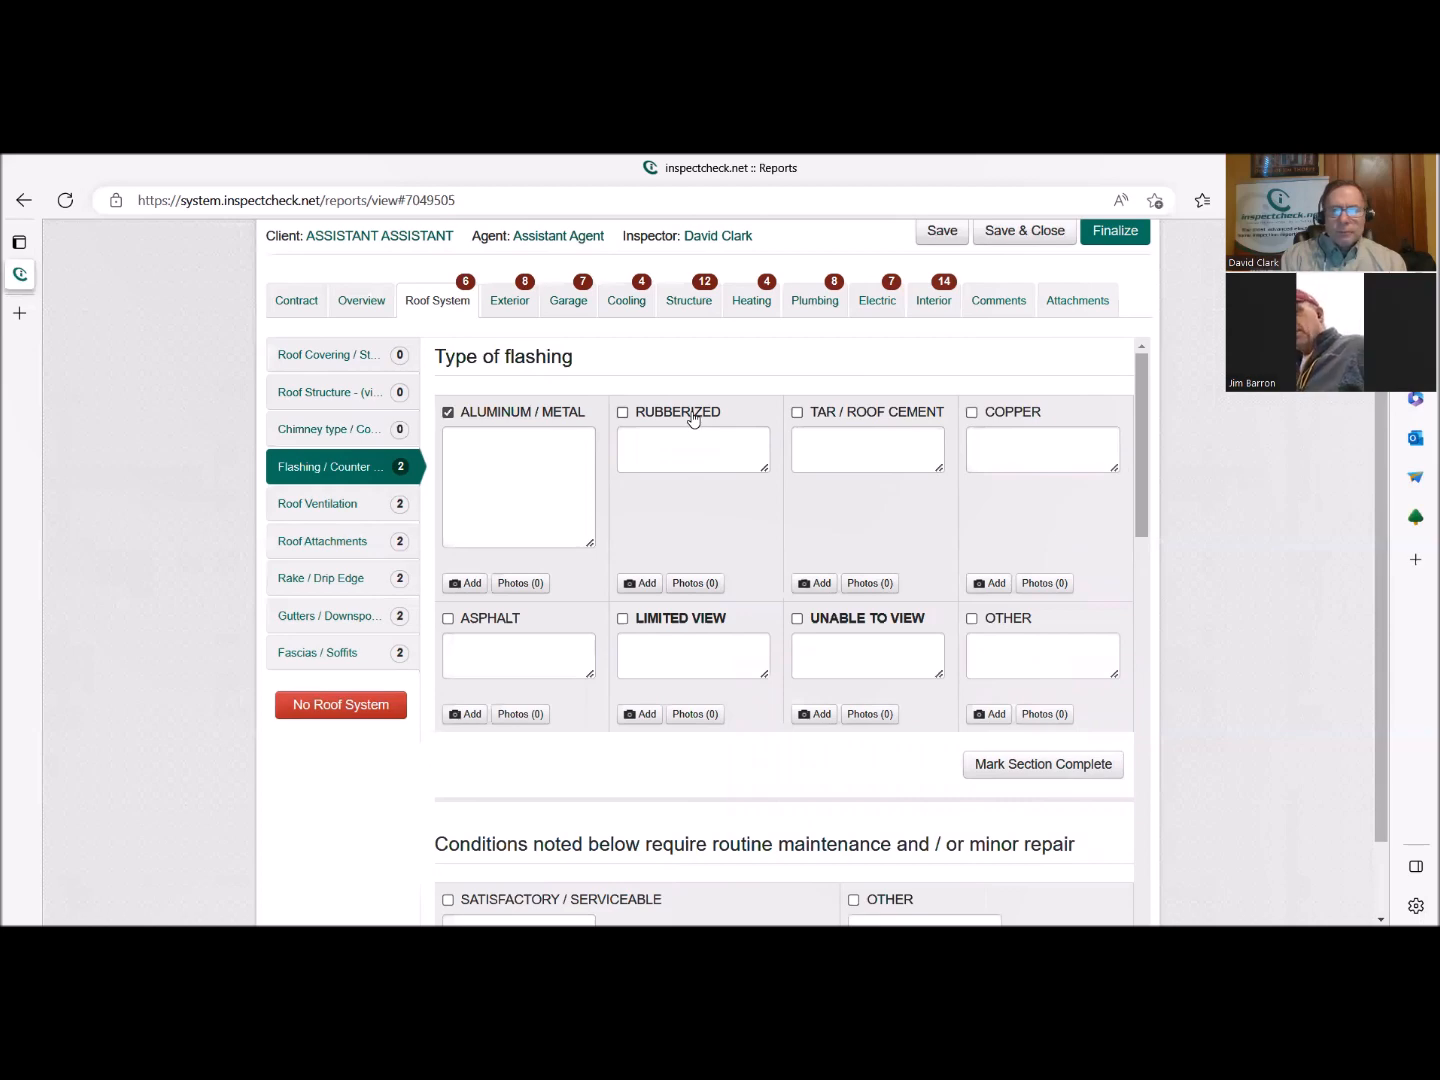
pyautogui.click(693, 416)
pyautogui.click(995, 764)
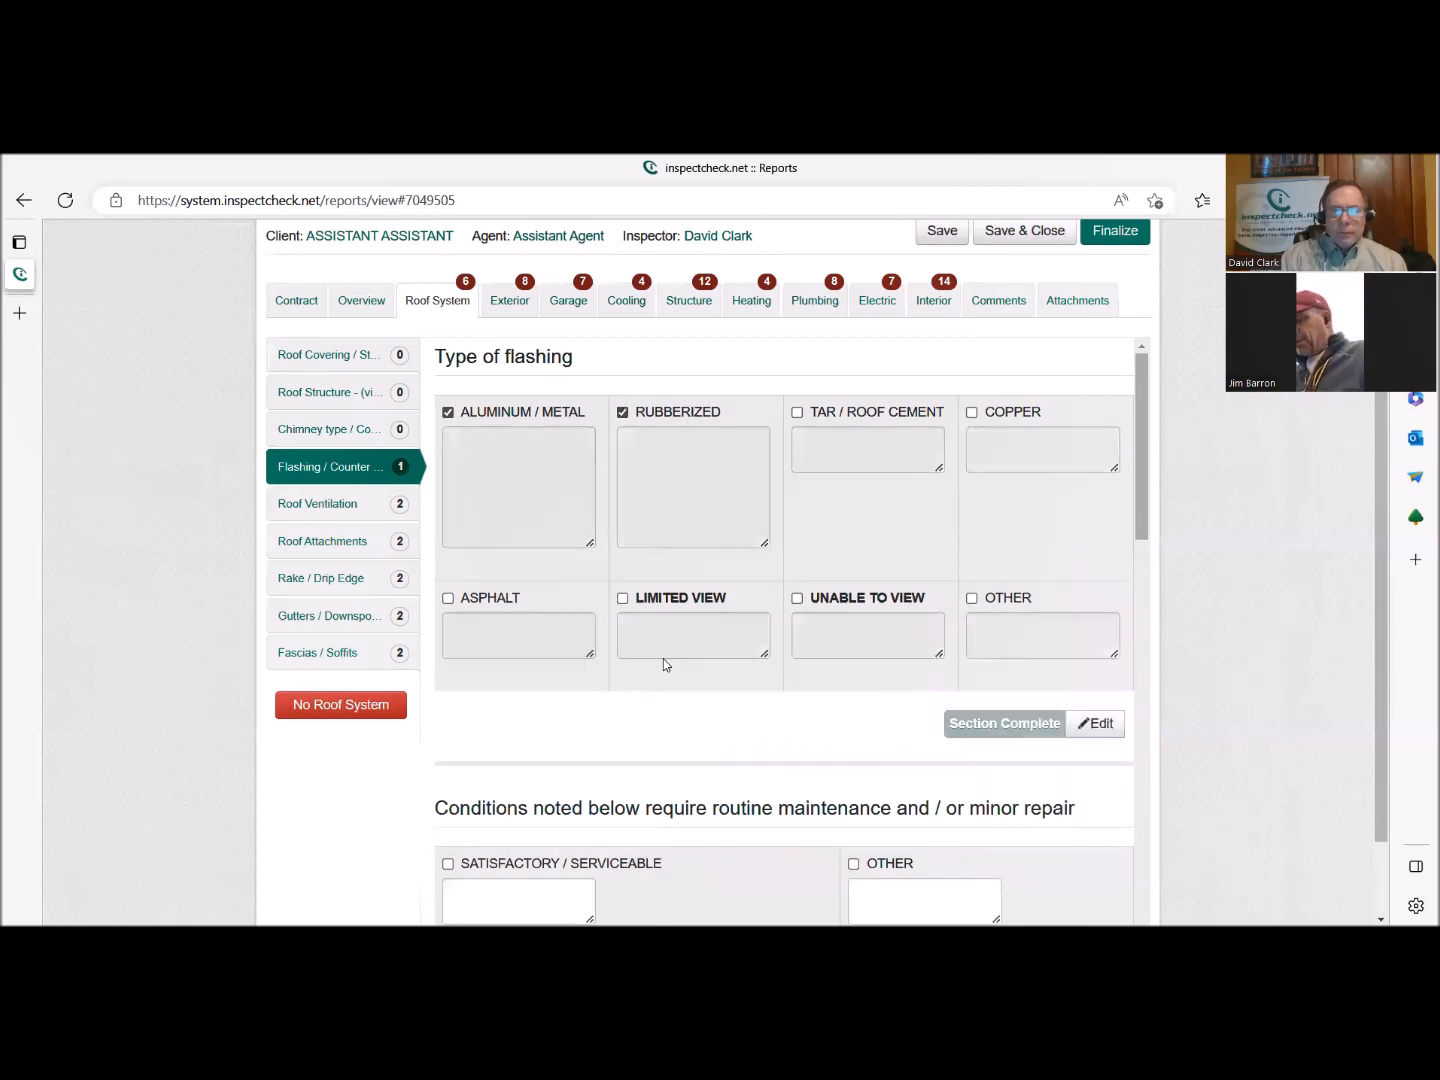
# Review the flashing condition options in the maintenance, close monitoring and necessary repair groups of the Flashing / Counter Flashing part.
pyautogui.scroll(-5, 665, 664)
pyautogui.scroll(-10, 665, 664)
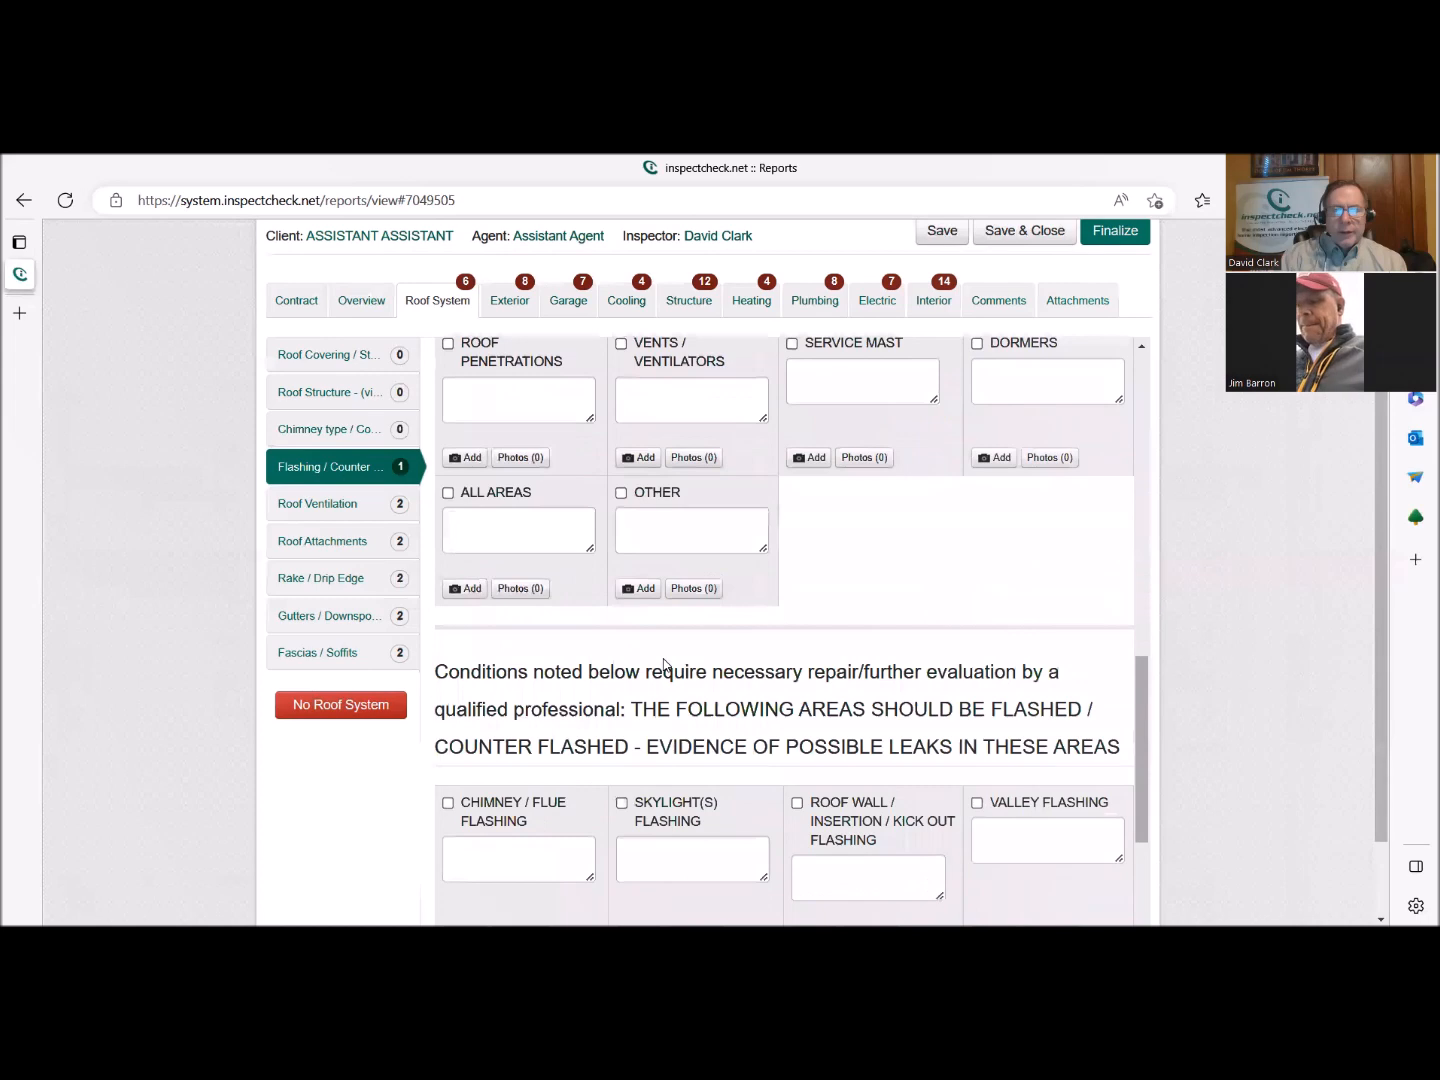
pyautogui.scroll(-2, 665, 663)
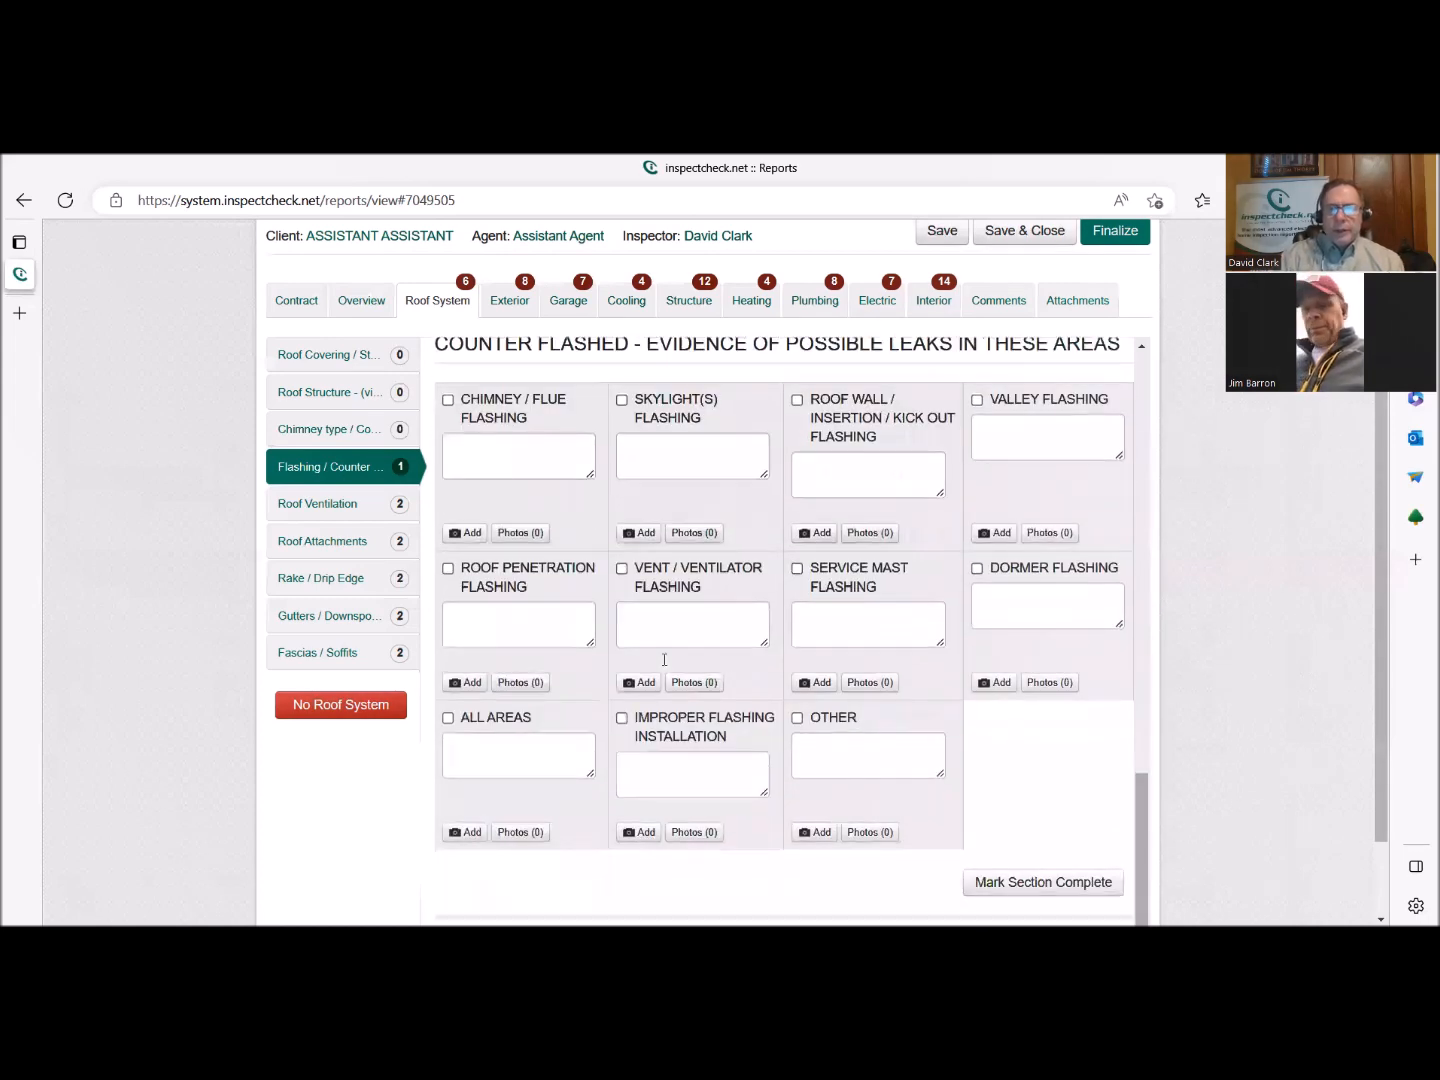
pyautogui.scroll(8, 661, 661)
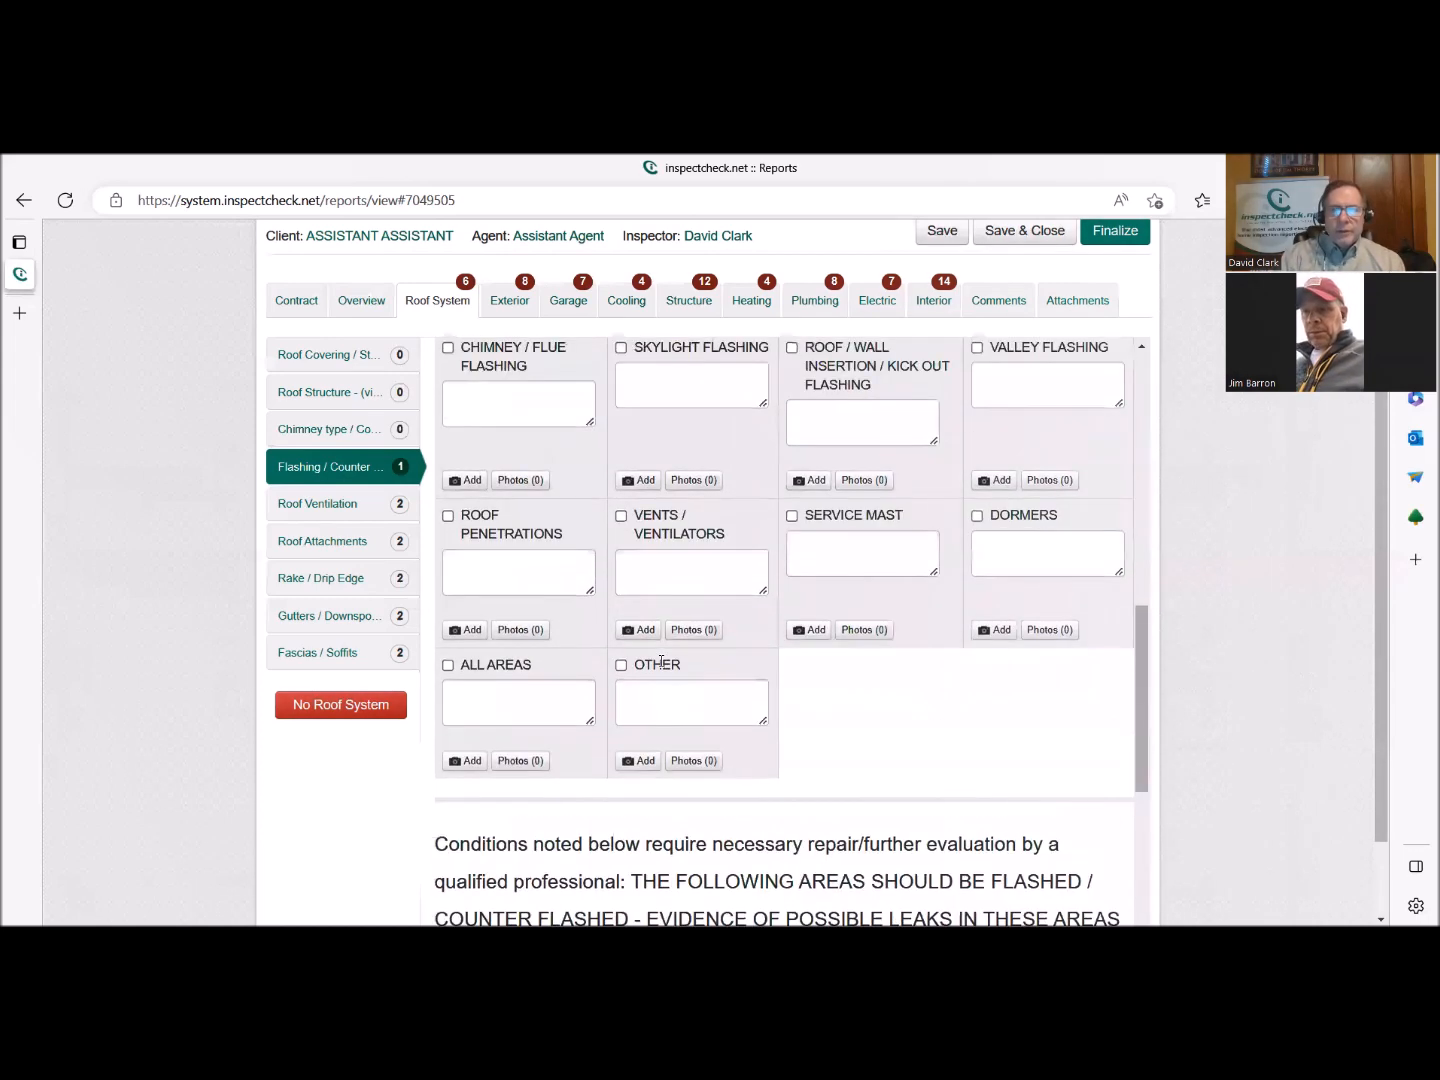
pyautogui.scroll(-8, 662, 667)
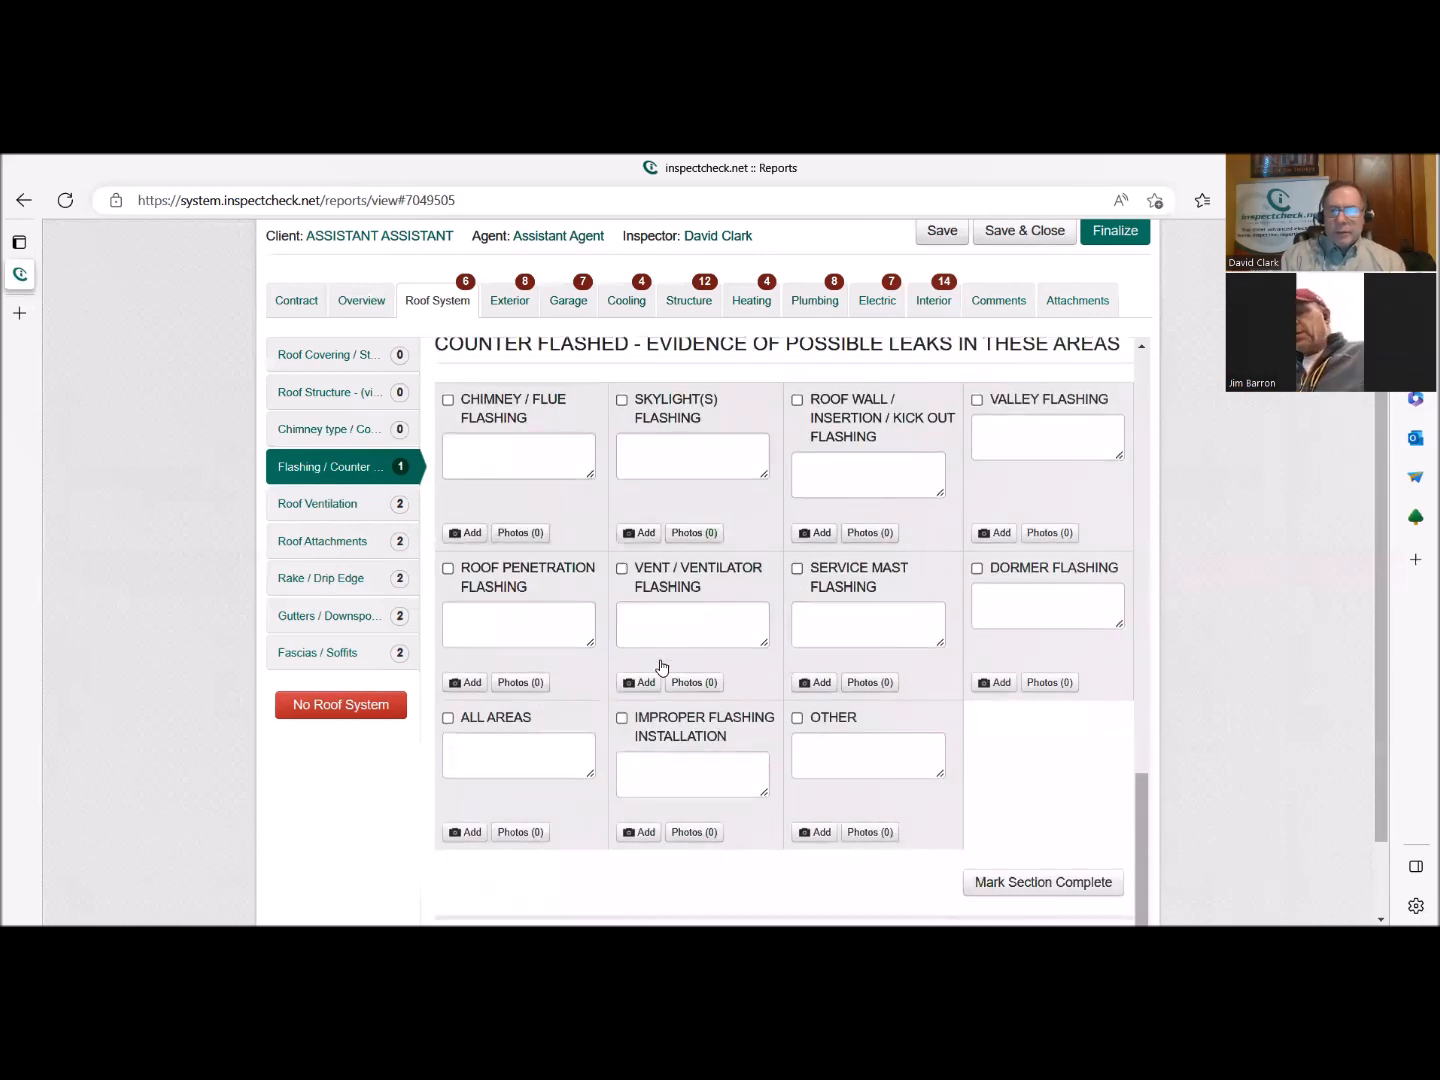
pyautogui.scroll(3, 661, 667)
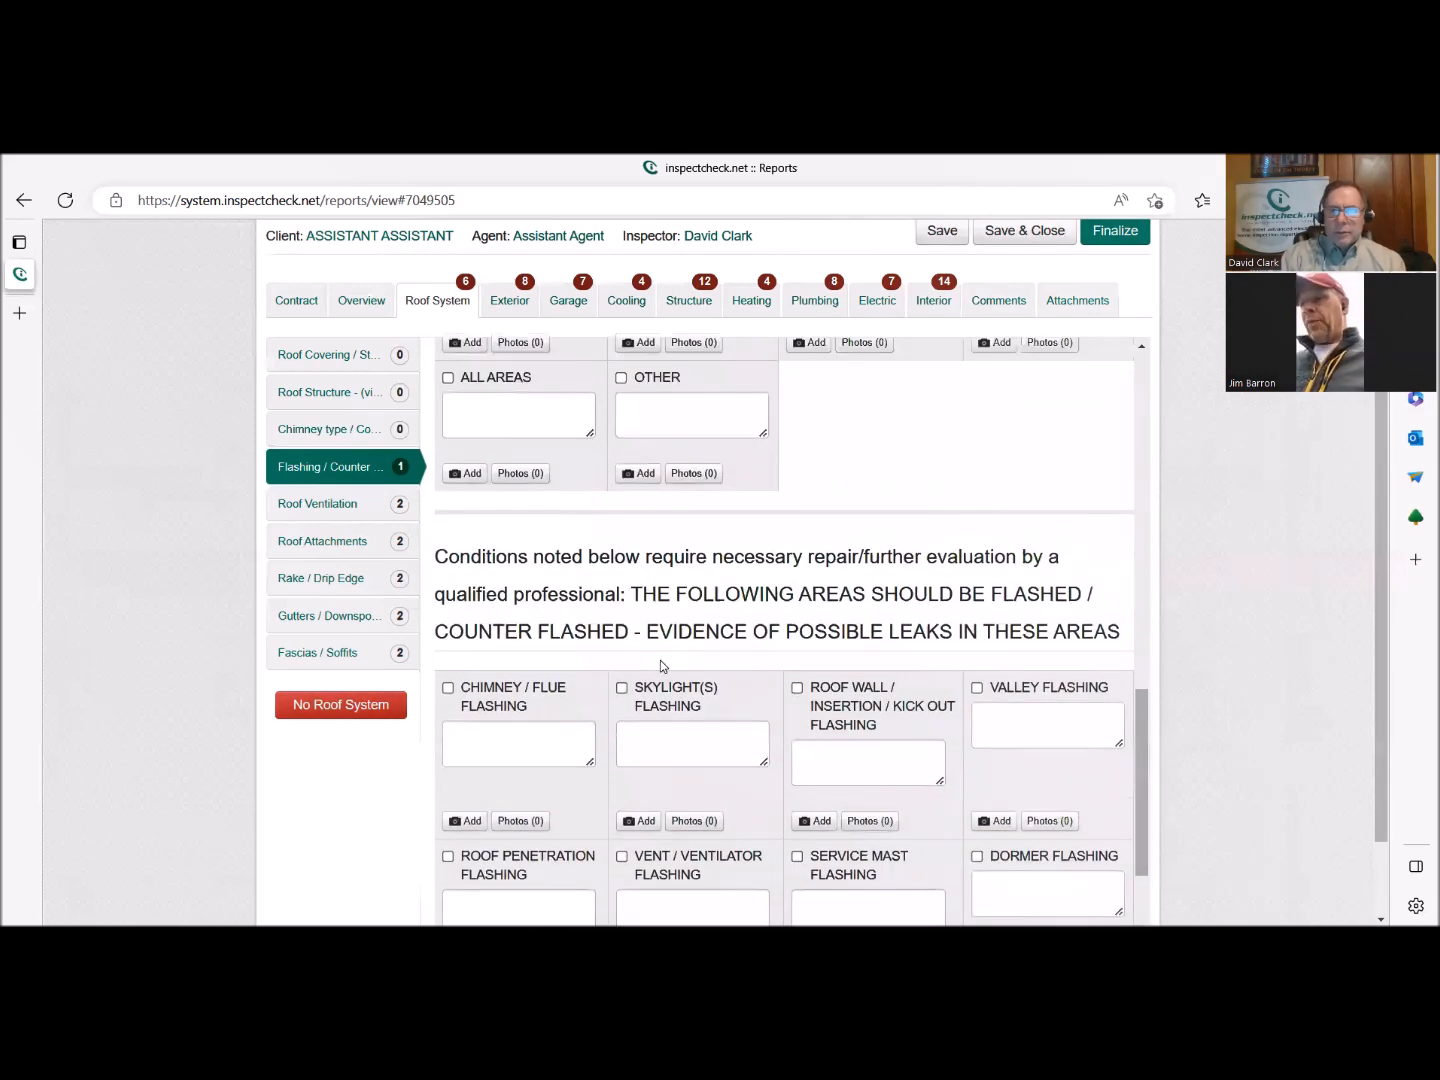
pyautogui.scroll(4, 660, 661)
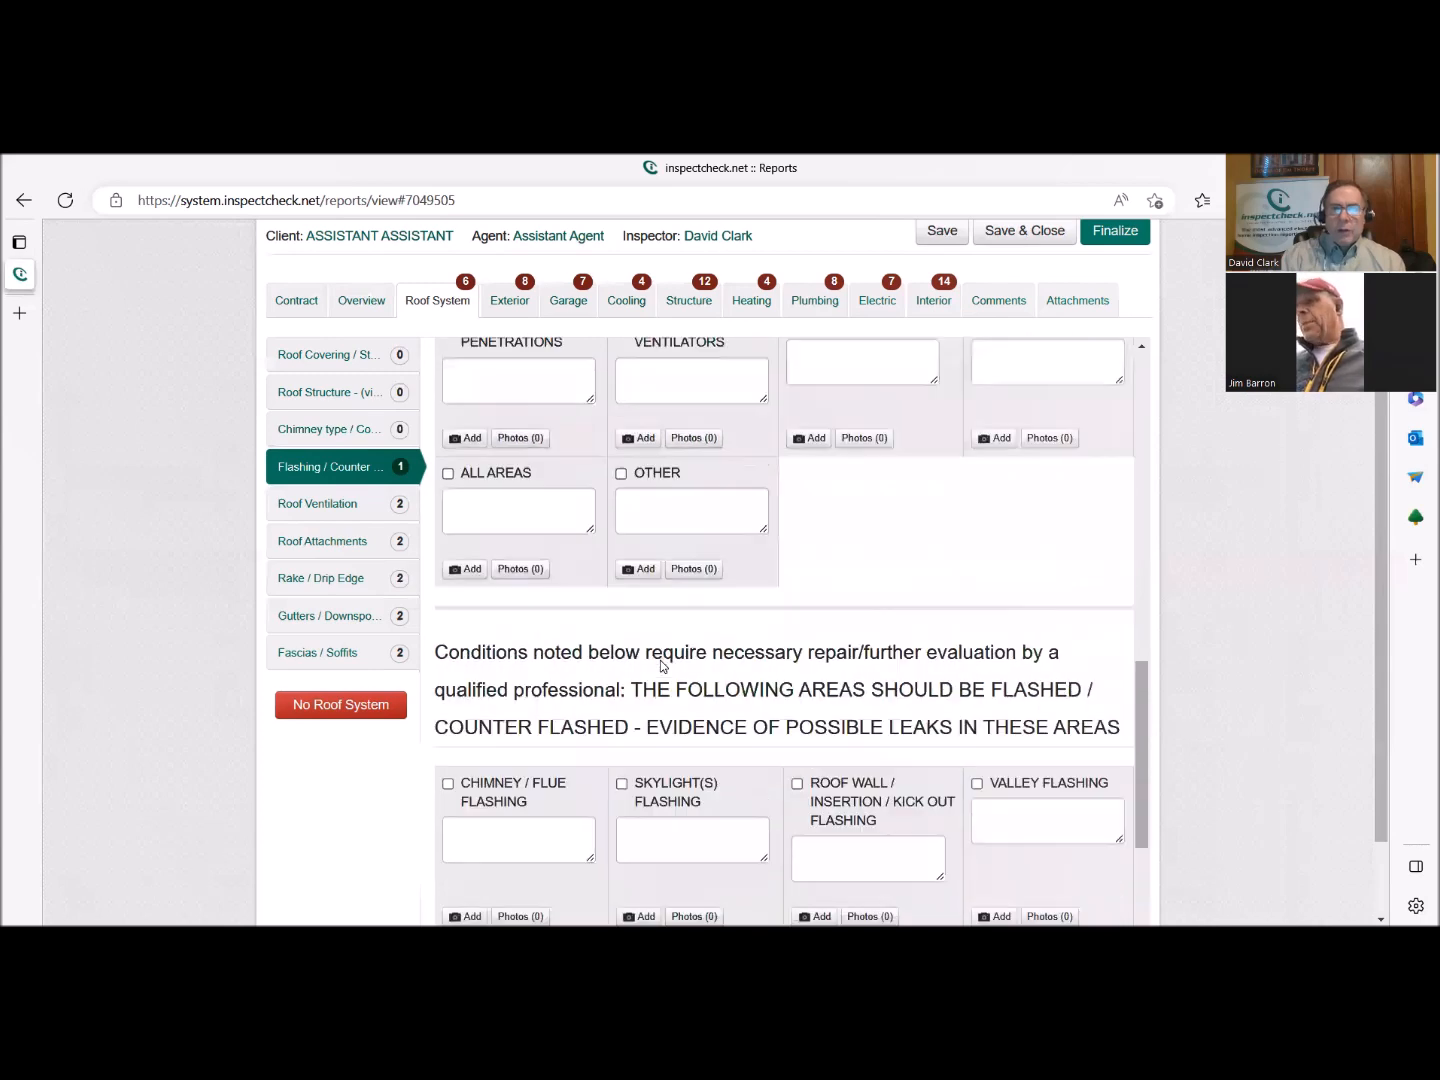
pyautogui.scroll(5, 661, 660)
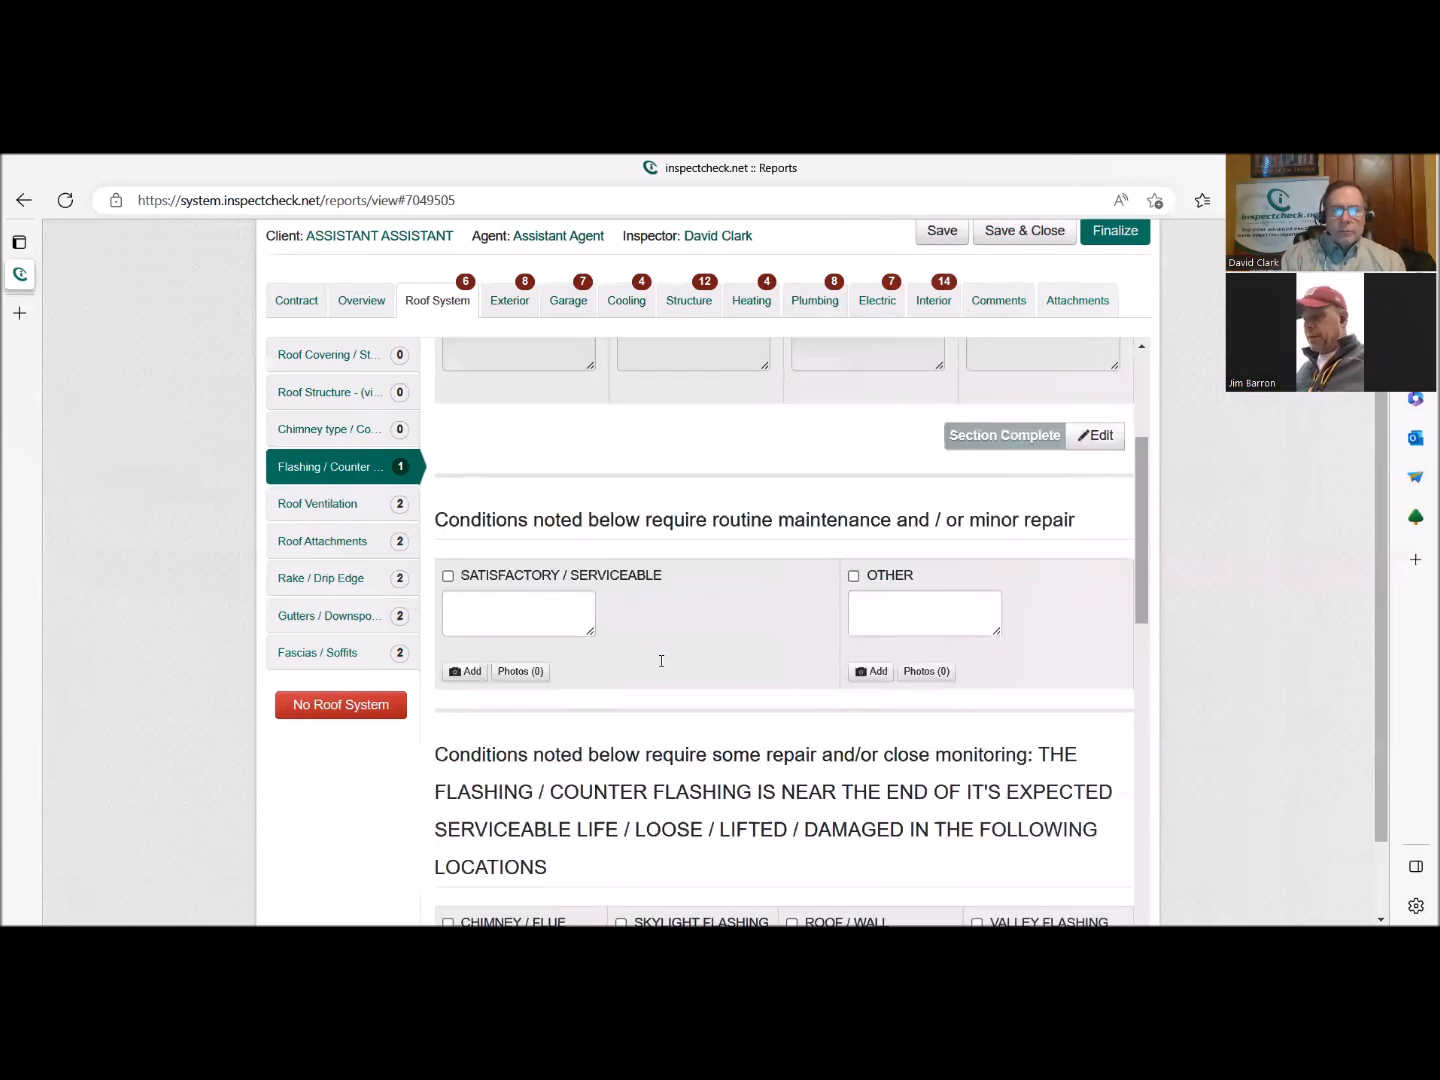
pyautogui.scroll(-3, 660, 660)
pyautogui.scroll(5, 661, 665)
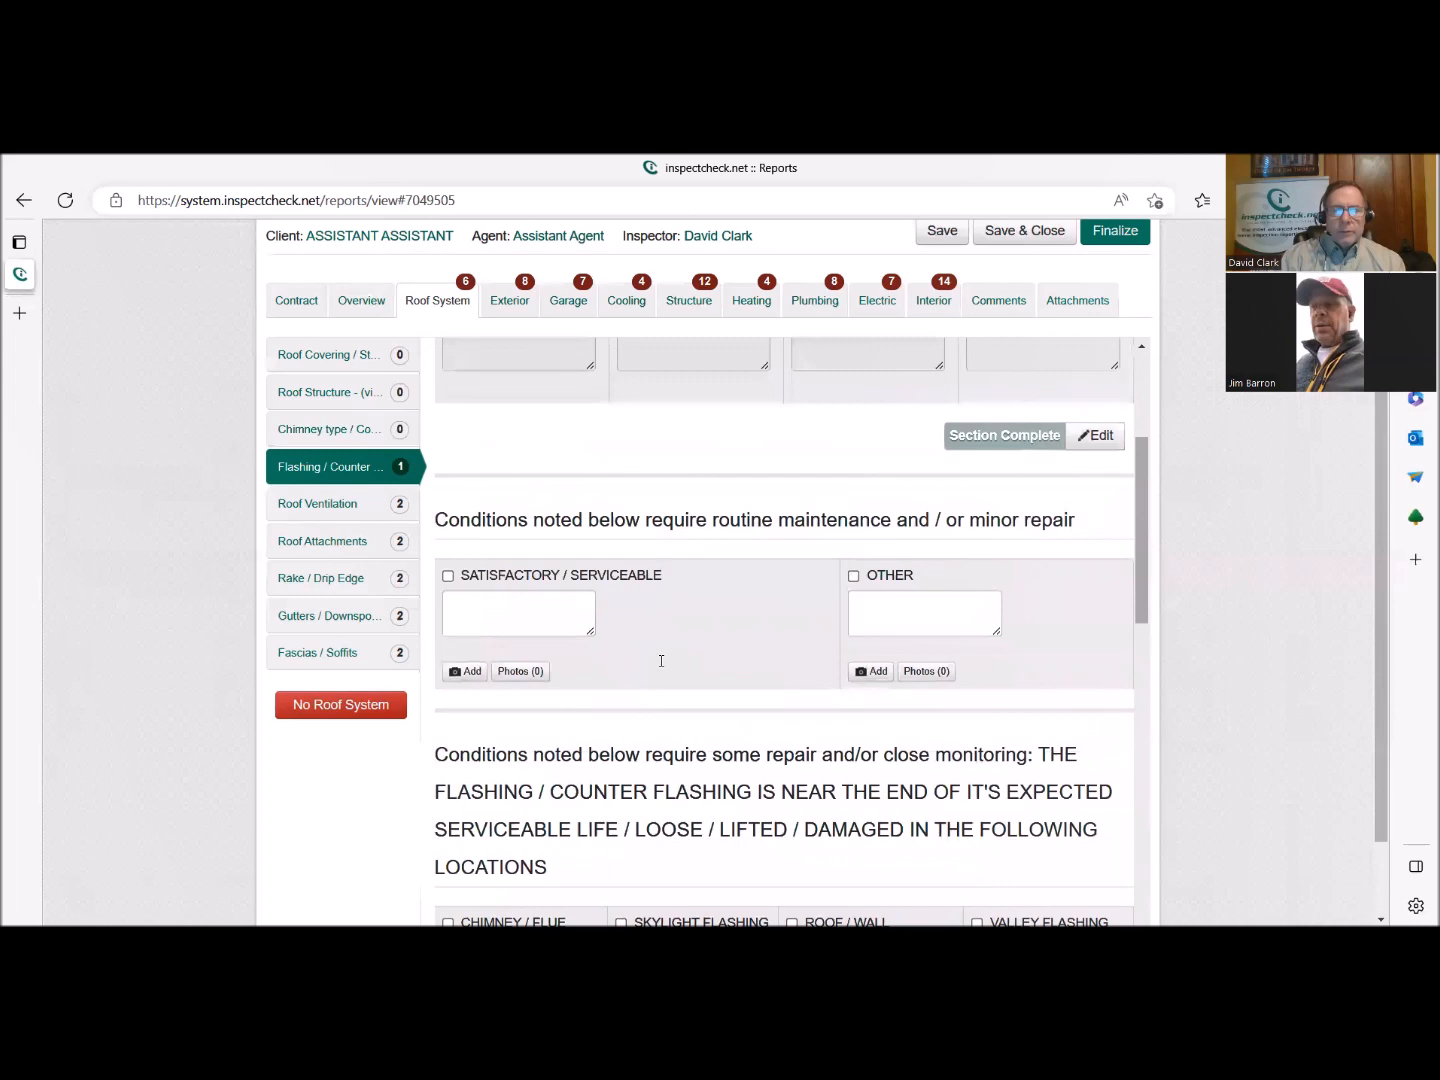
pyautogui.scroll(-2, 661, 665)
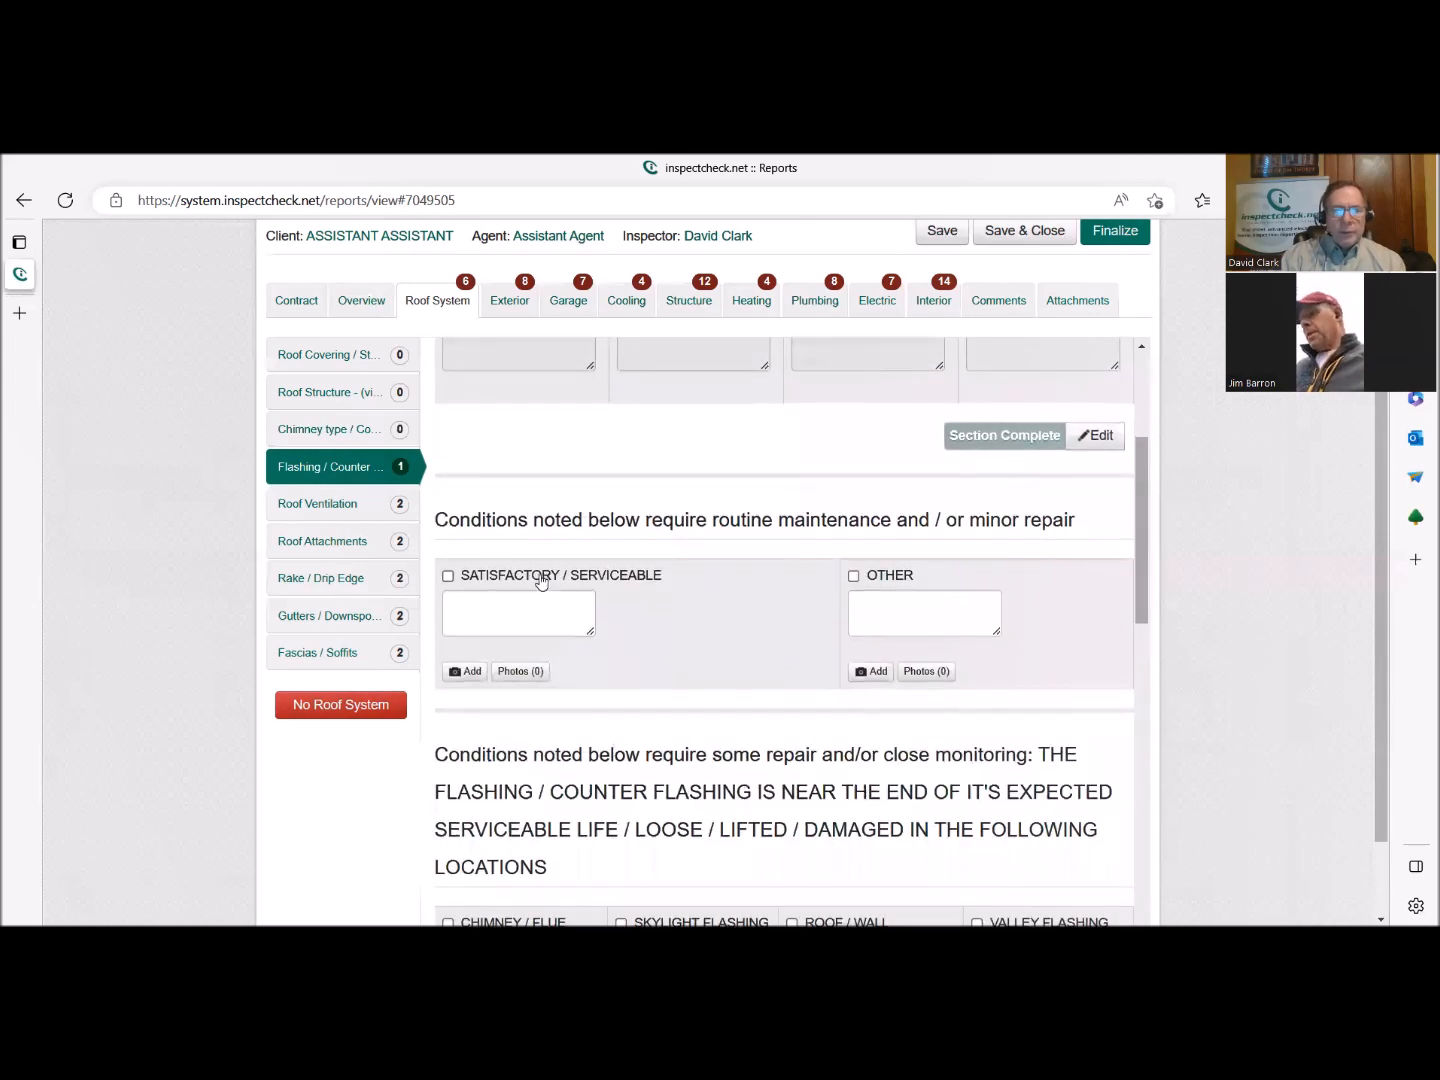
# Select Satisfactory / Serviceable for the flashing condition and append "Boot flashing has been repaired" on a new line of its comment.
pyautogui.click(527, 578)
pyautogui.click(587, 688)
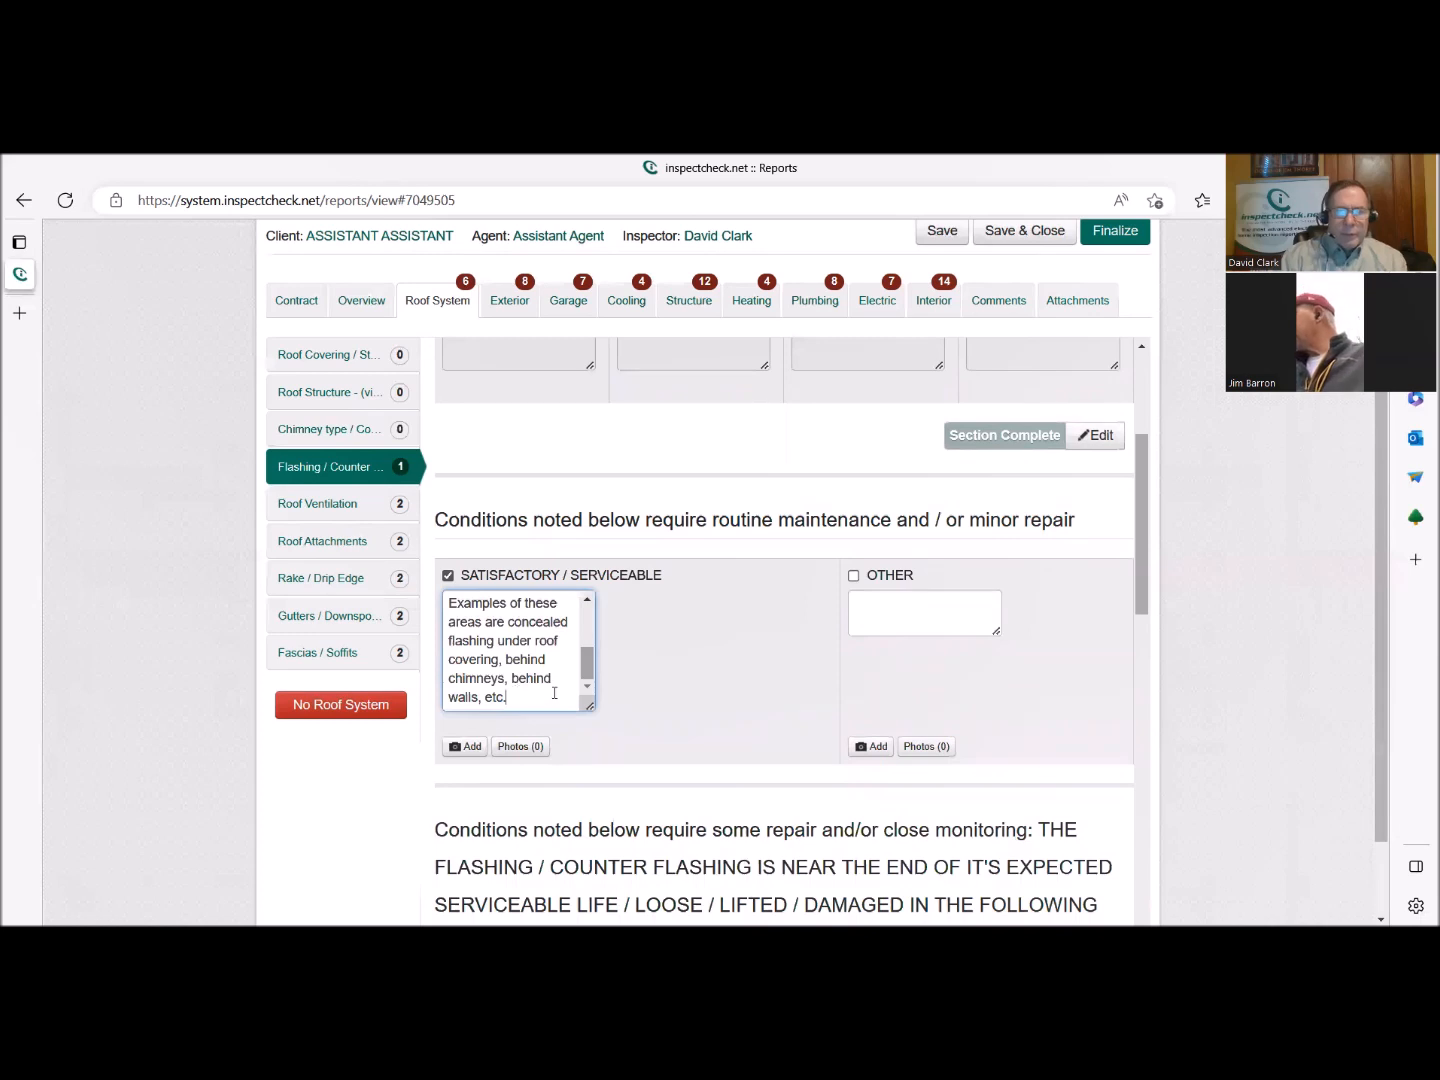
pyautogui.click(554, 691)
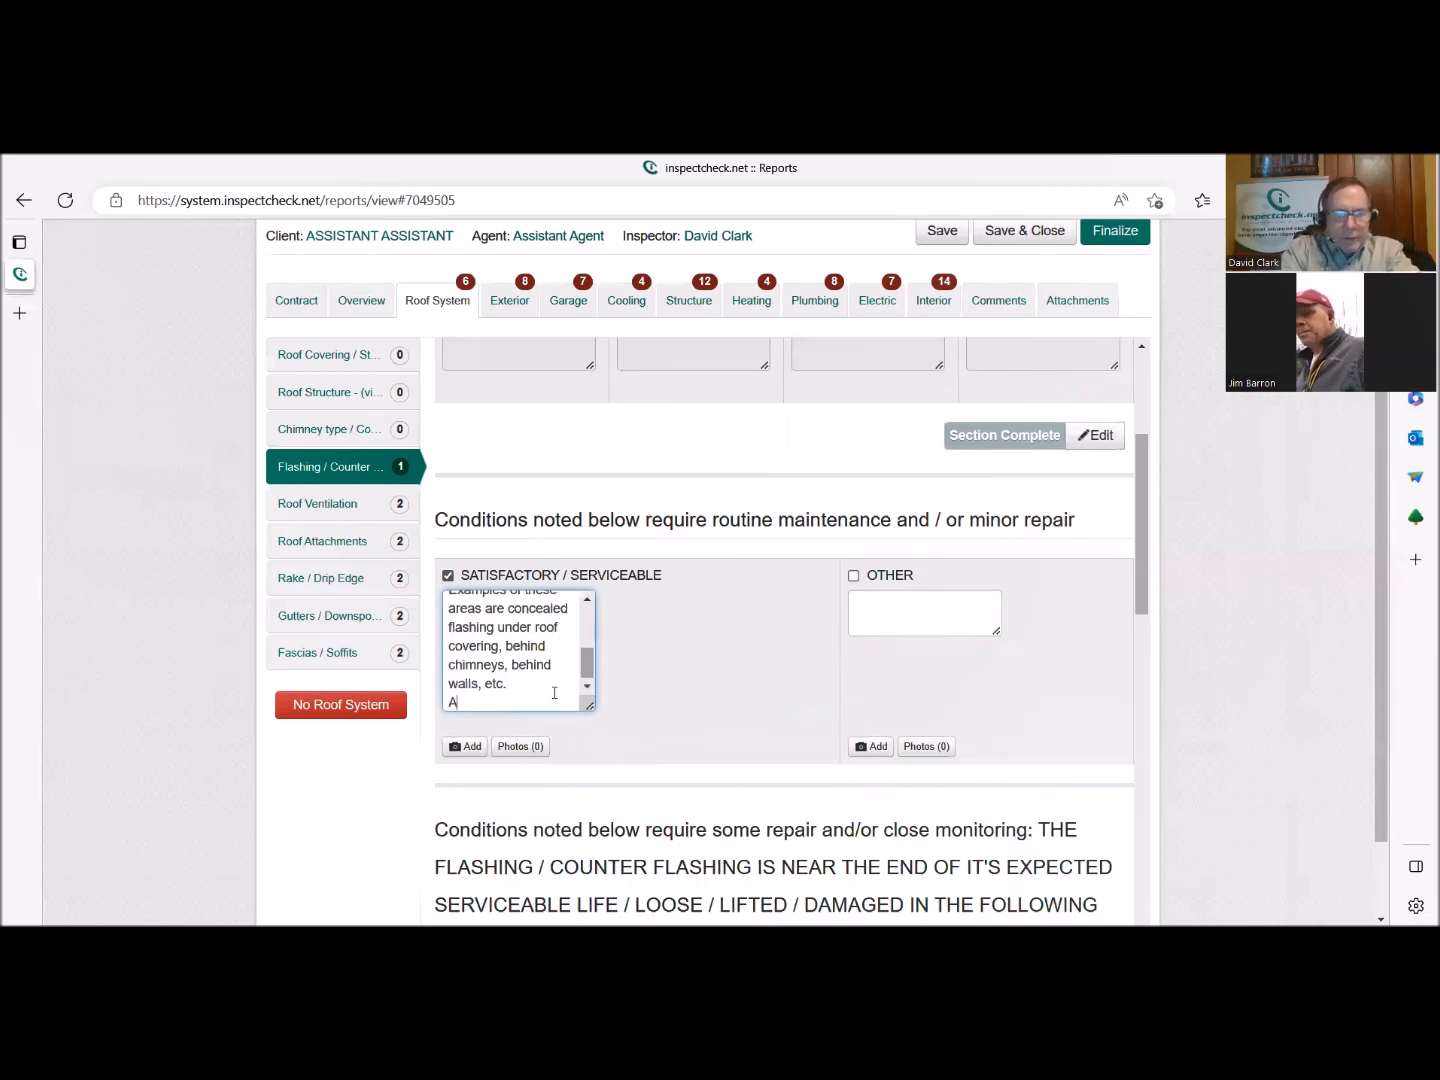
pyautogui.write('Boot')
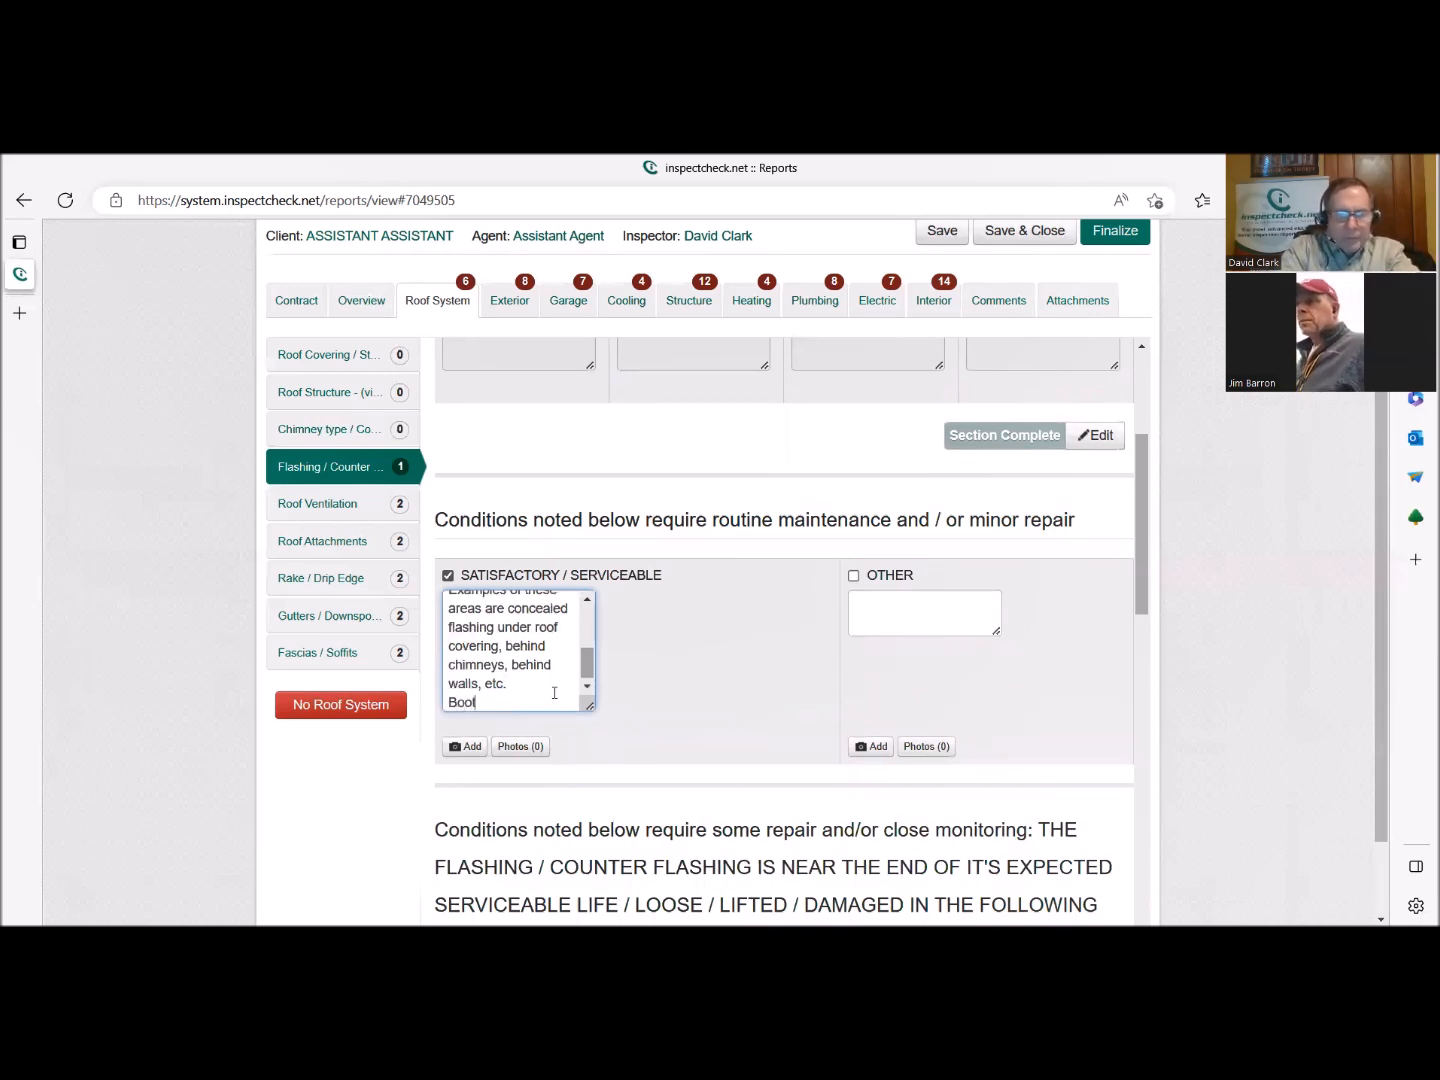
pyautogui.write(' flashing')
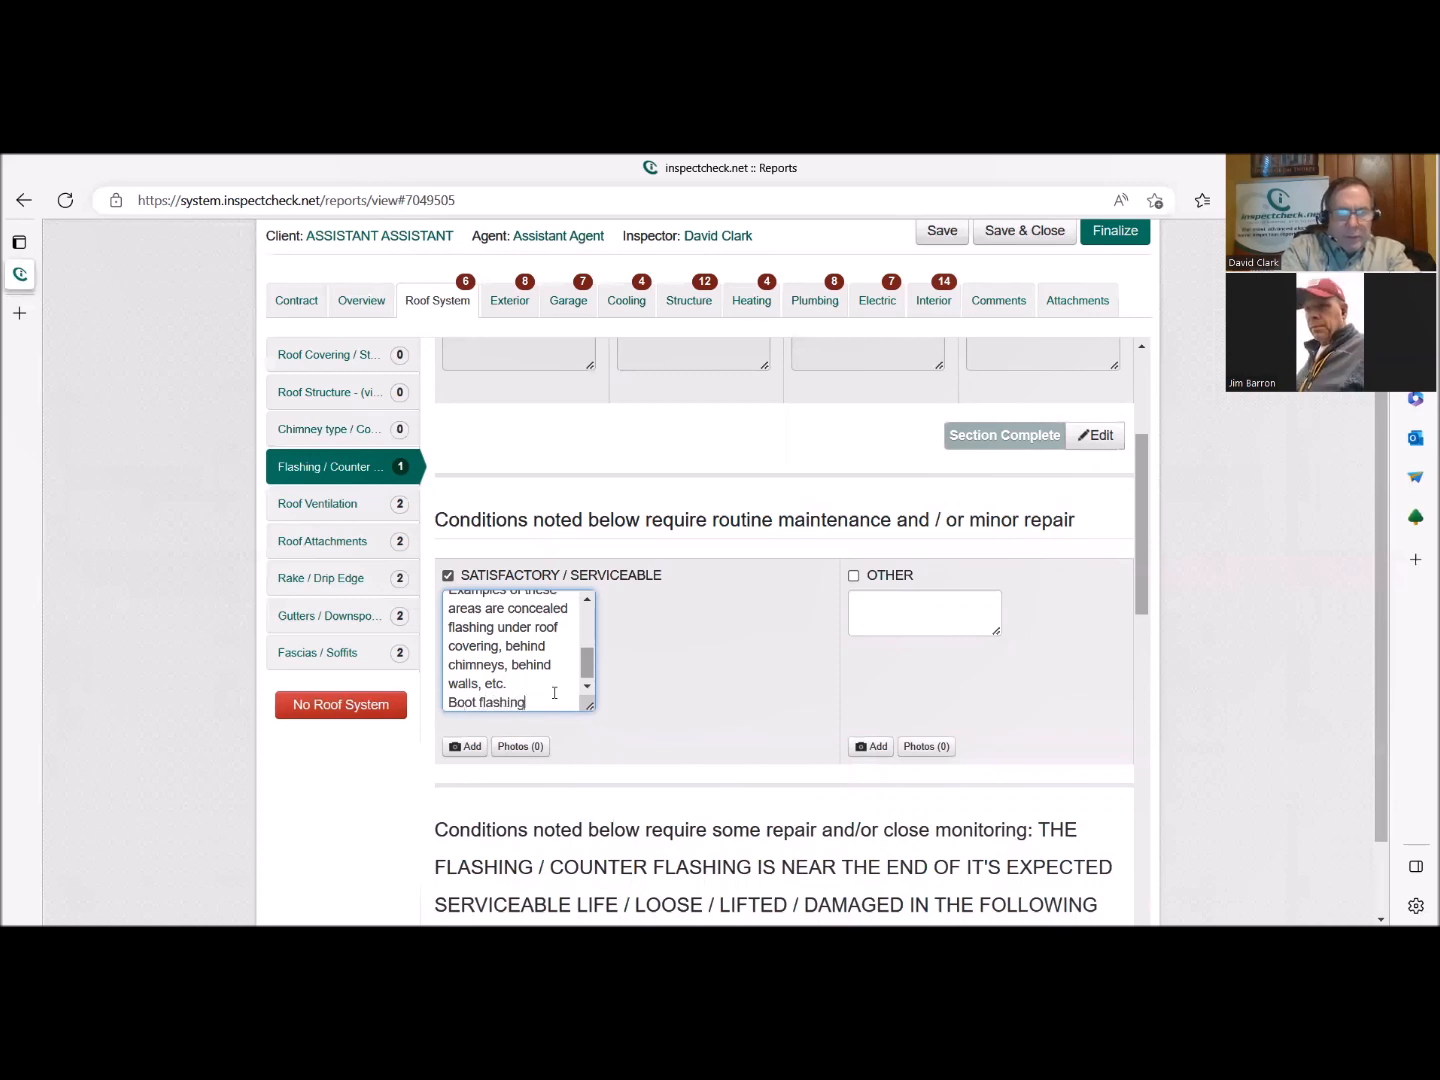
pyautogui.write(' has been ')
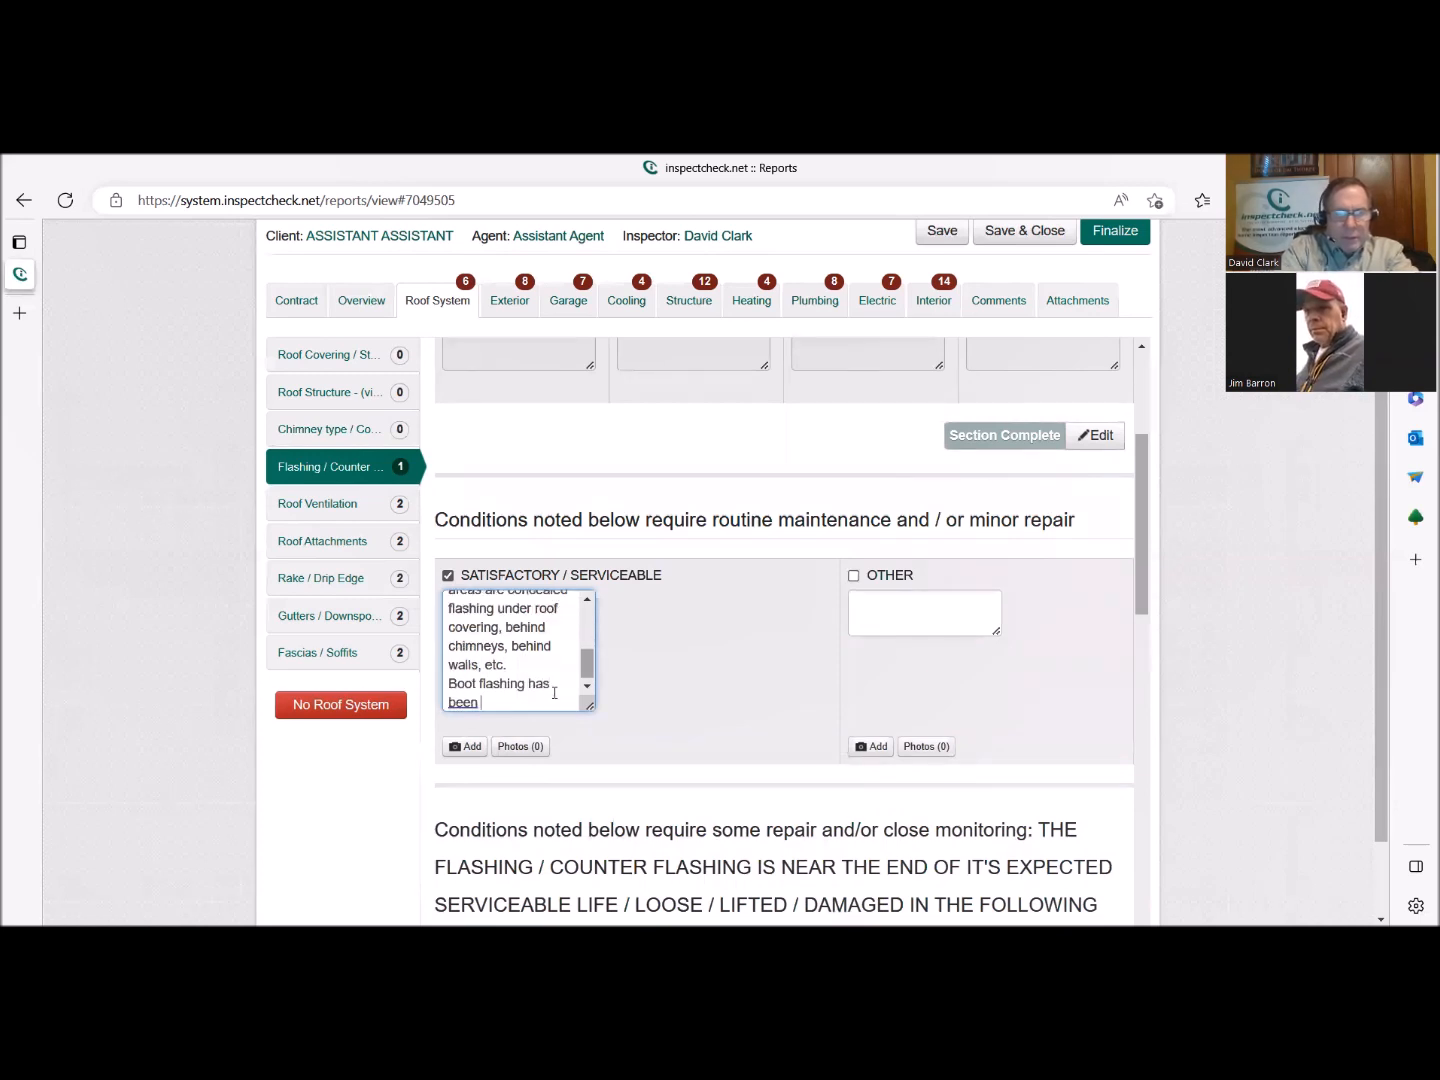
pyautogui.write('repaired')
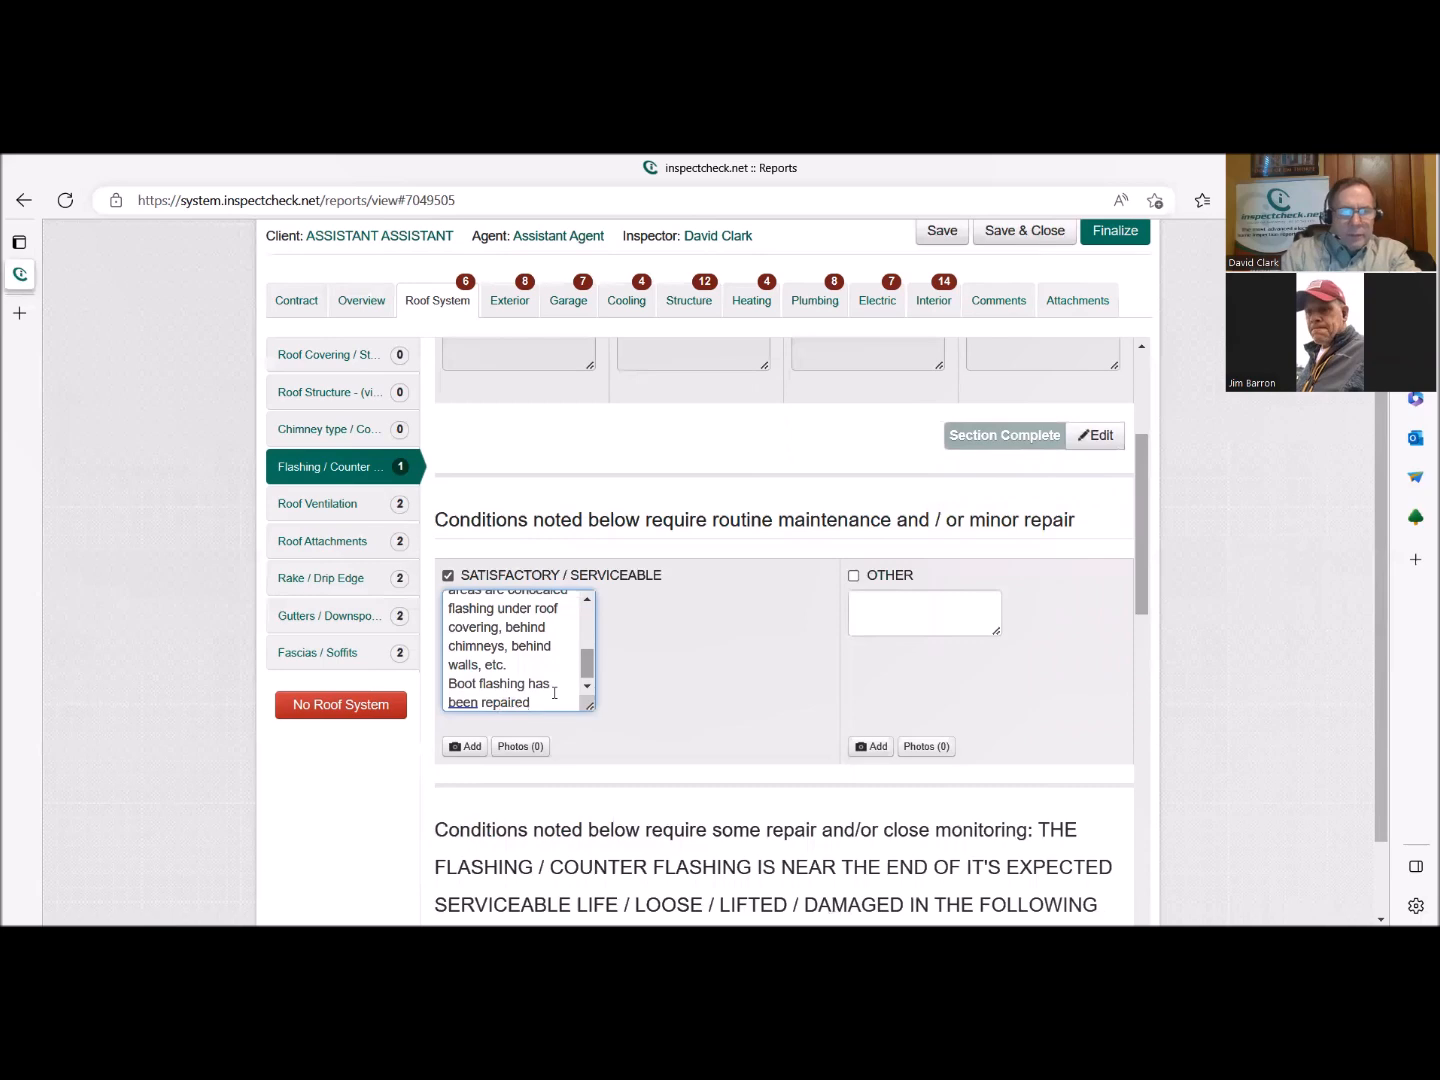
pyautogui.click(470, 747)
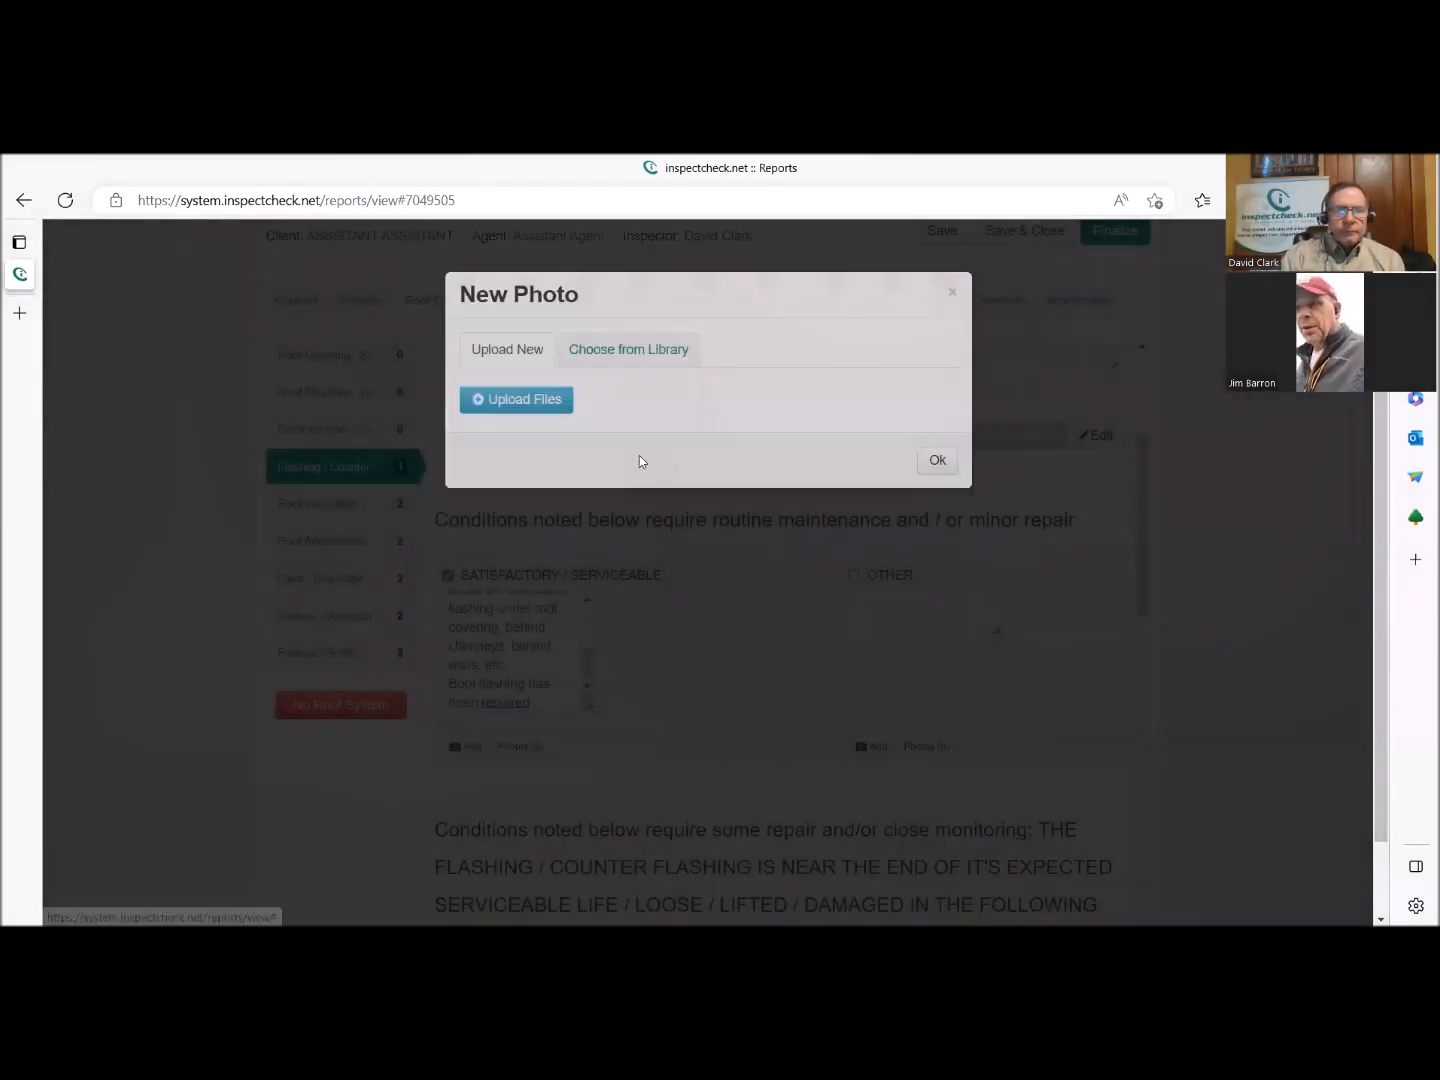
pyautogui.click(551, 427)
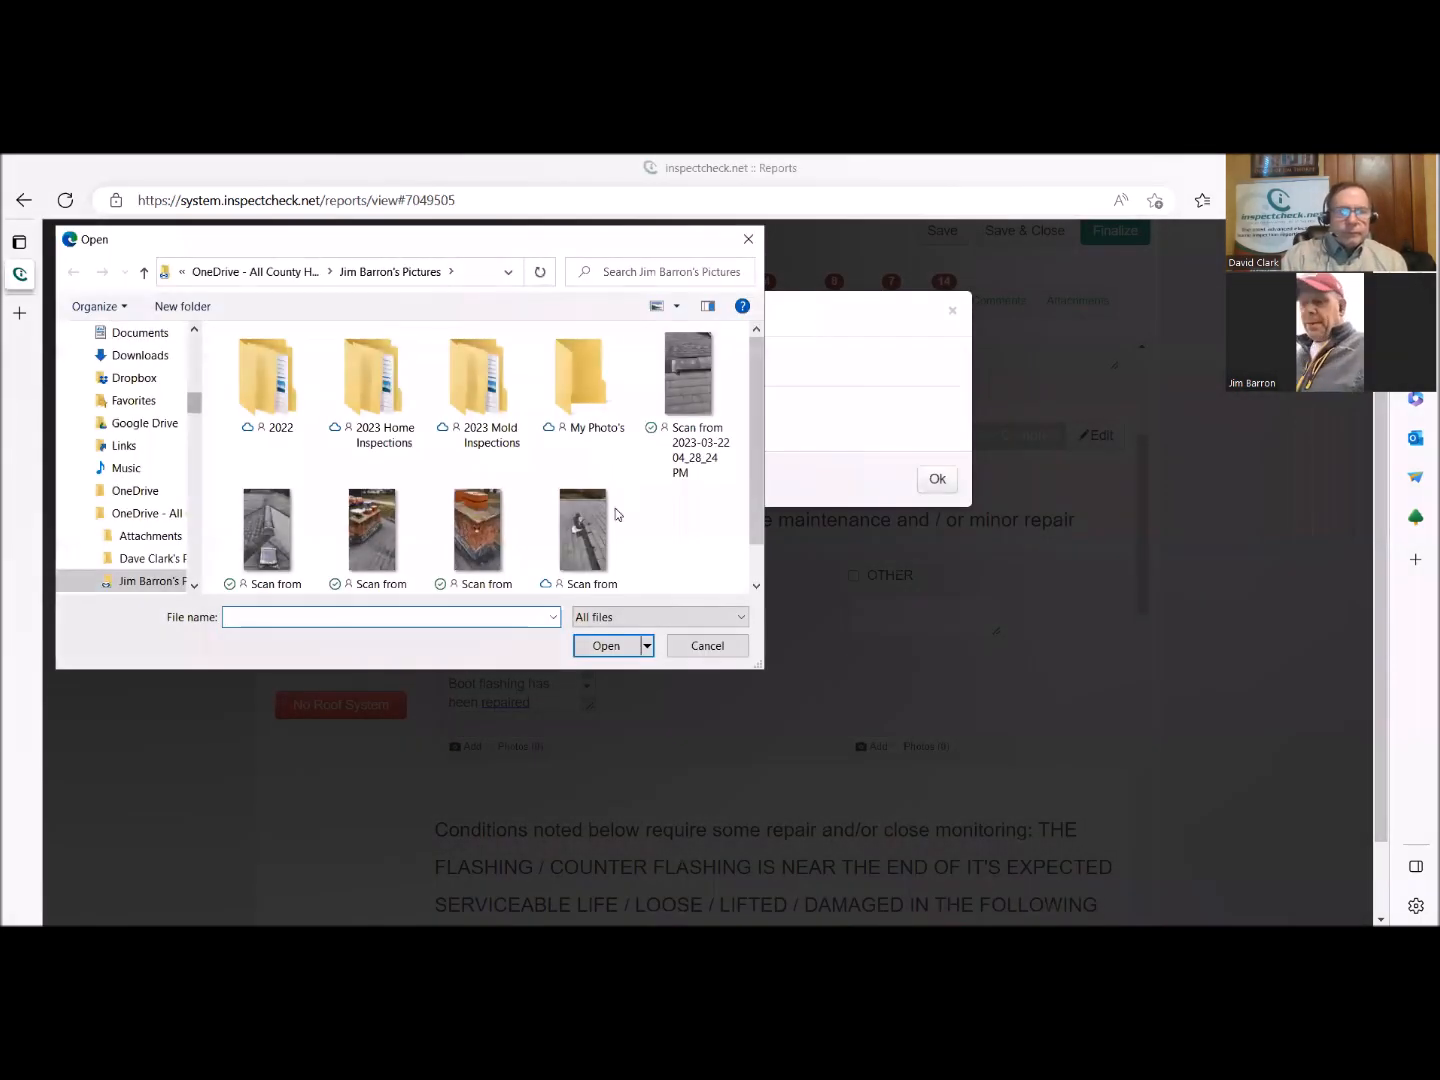
pyautogui.click(585, 500)
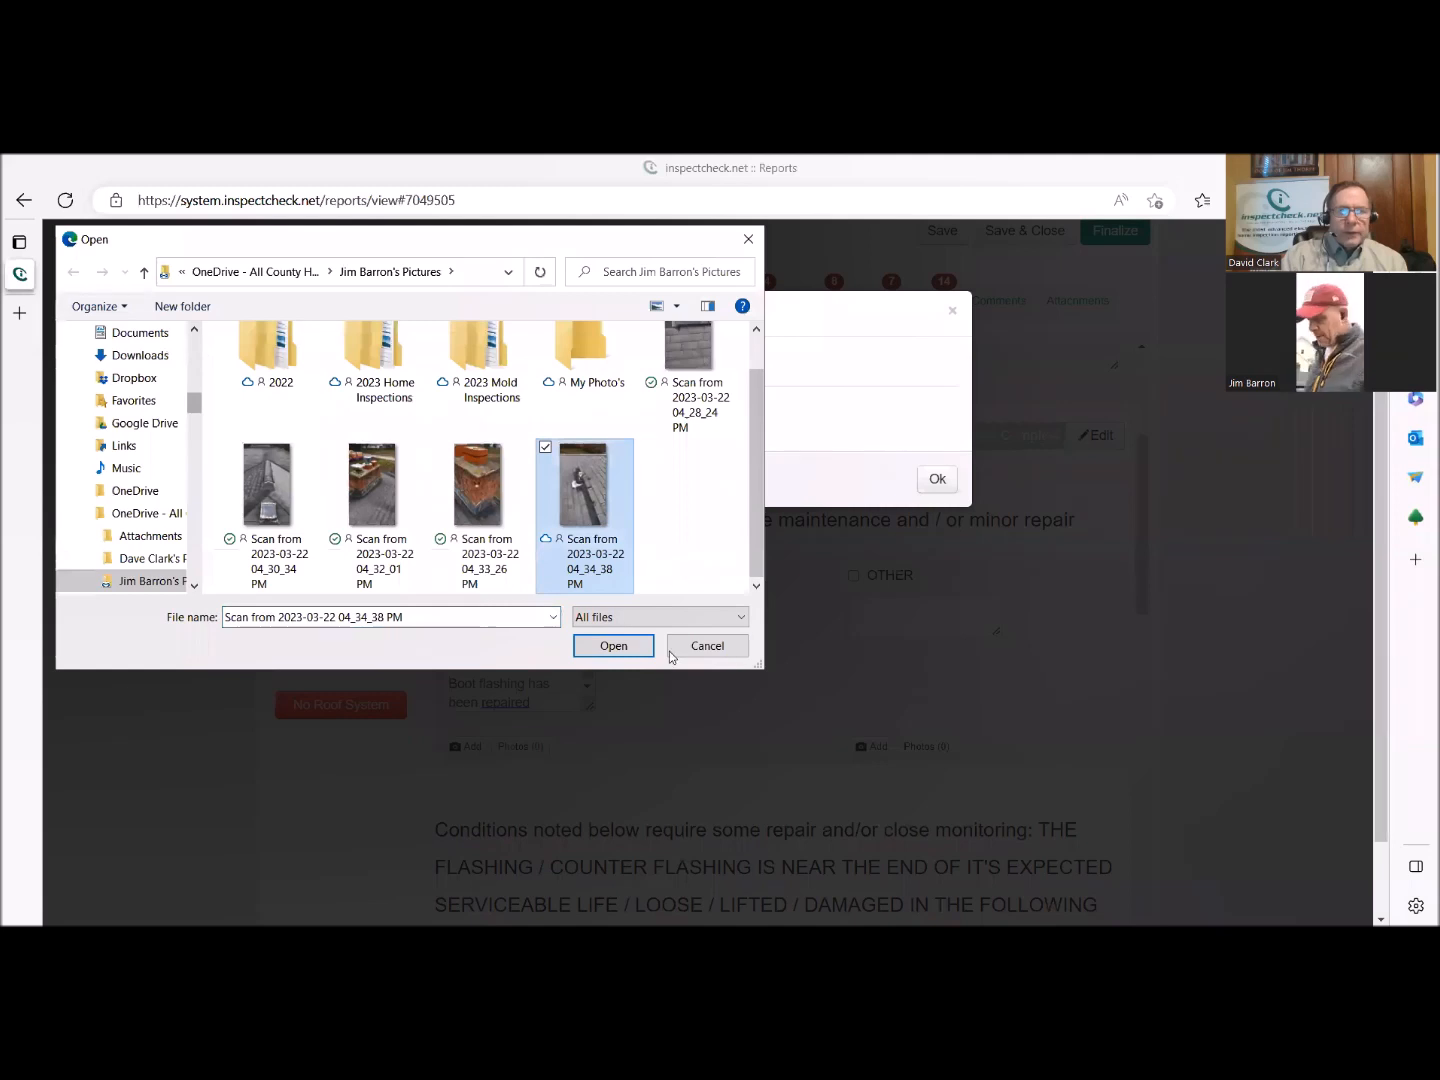
pyautogui.click(628, 652)
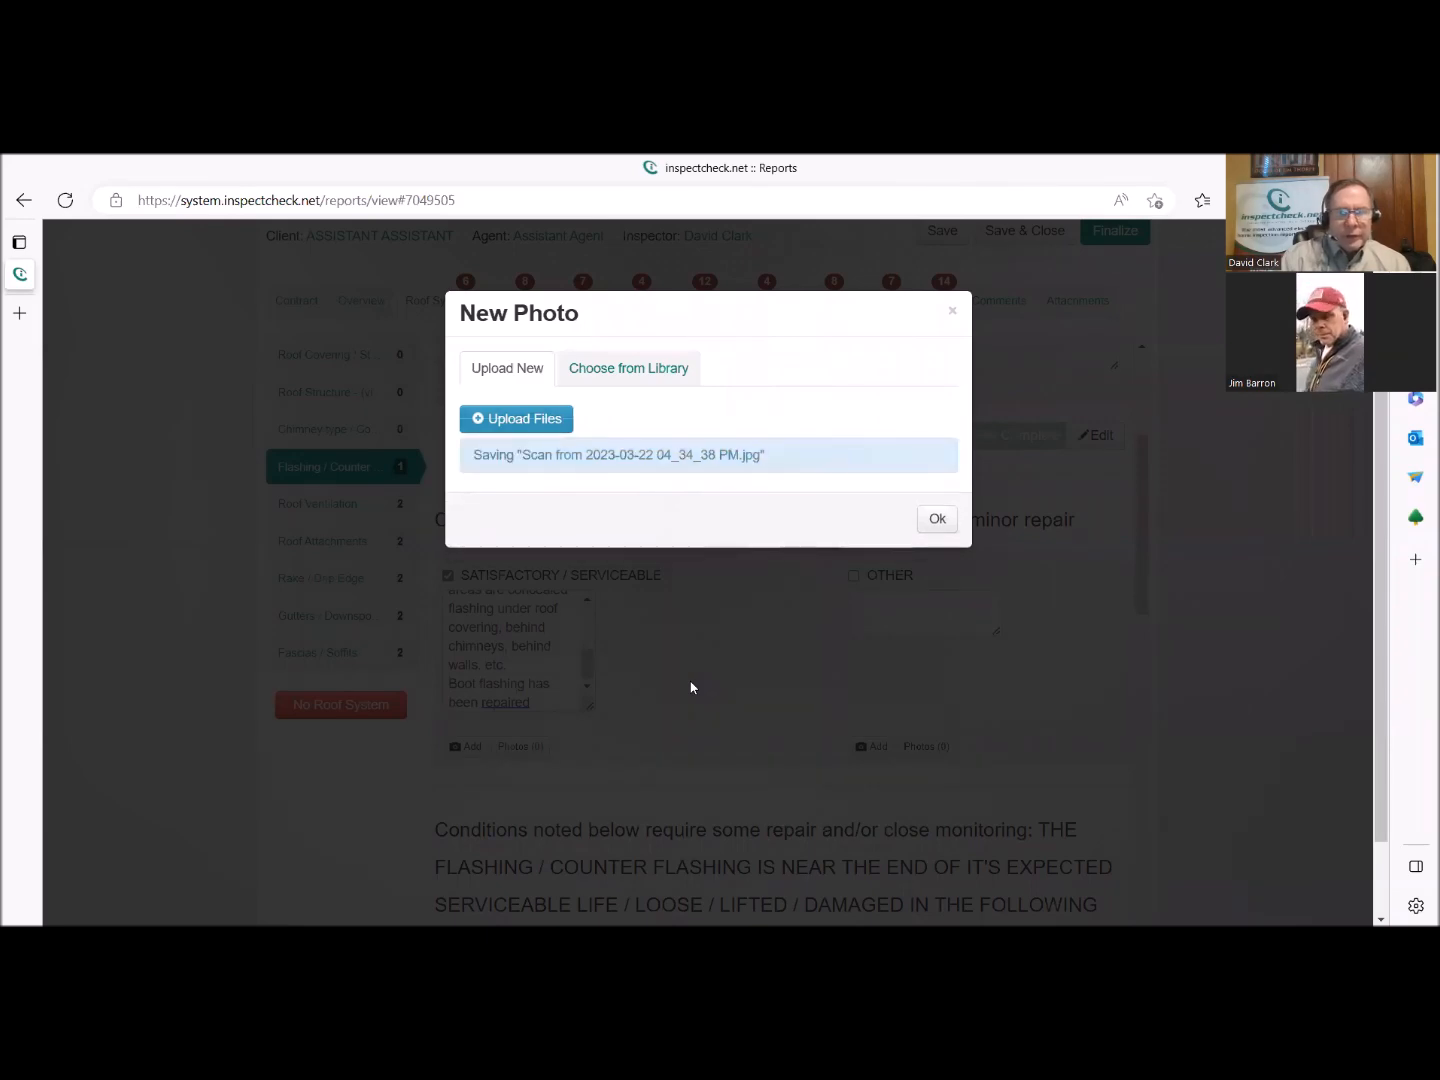
pyautogui.click(937, 517)
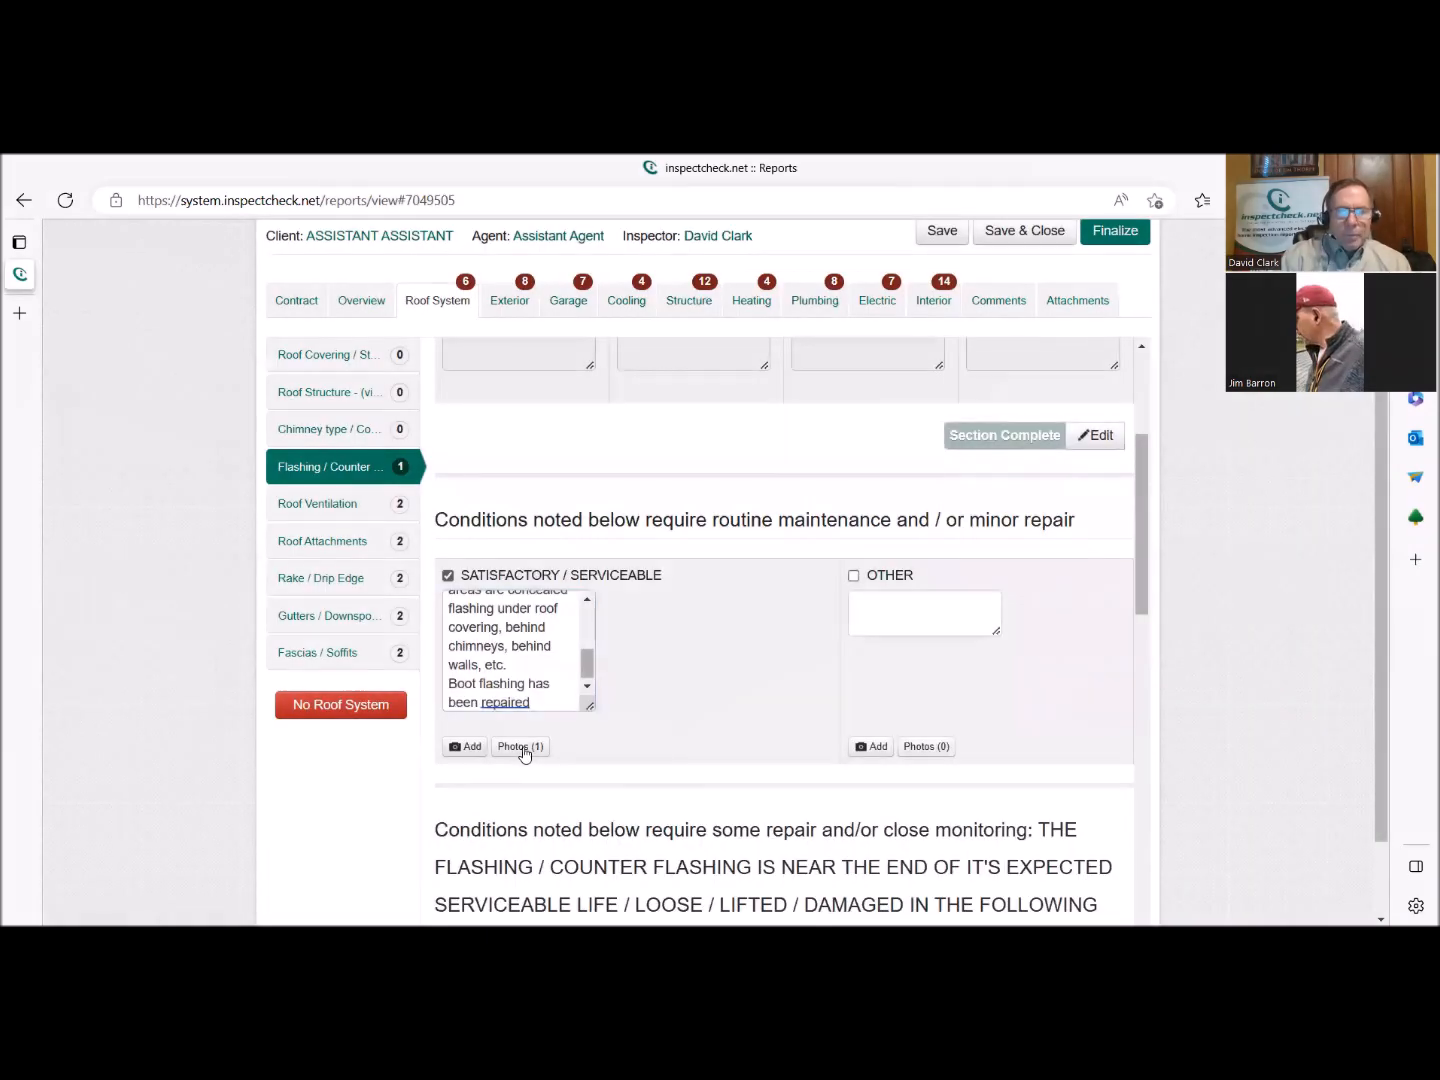
# Circle the repaired boot flashing on the uploaded photo with a wide yellow ellipse and save the annotated image.
pyautogui.click(521, 746)
pyautogui.click(704, 377)
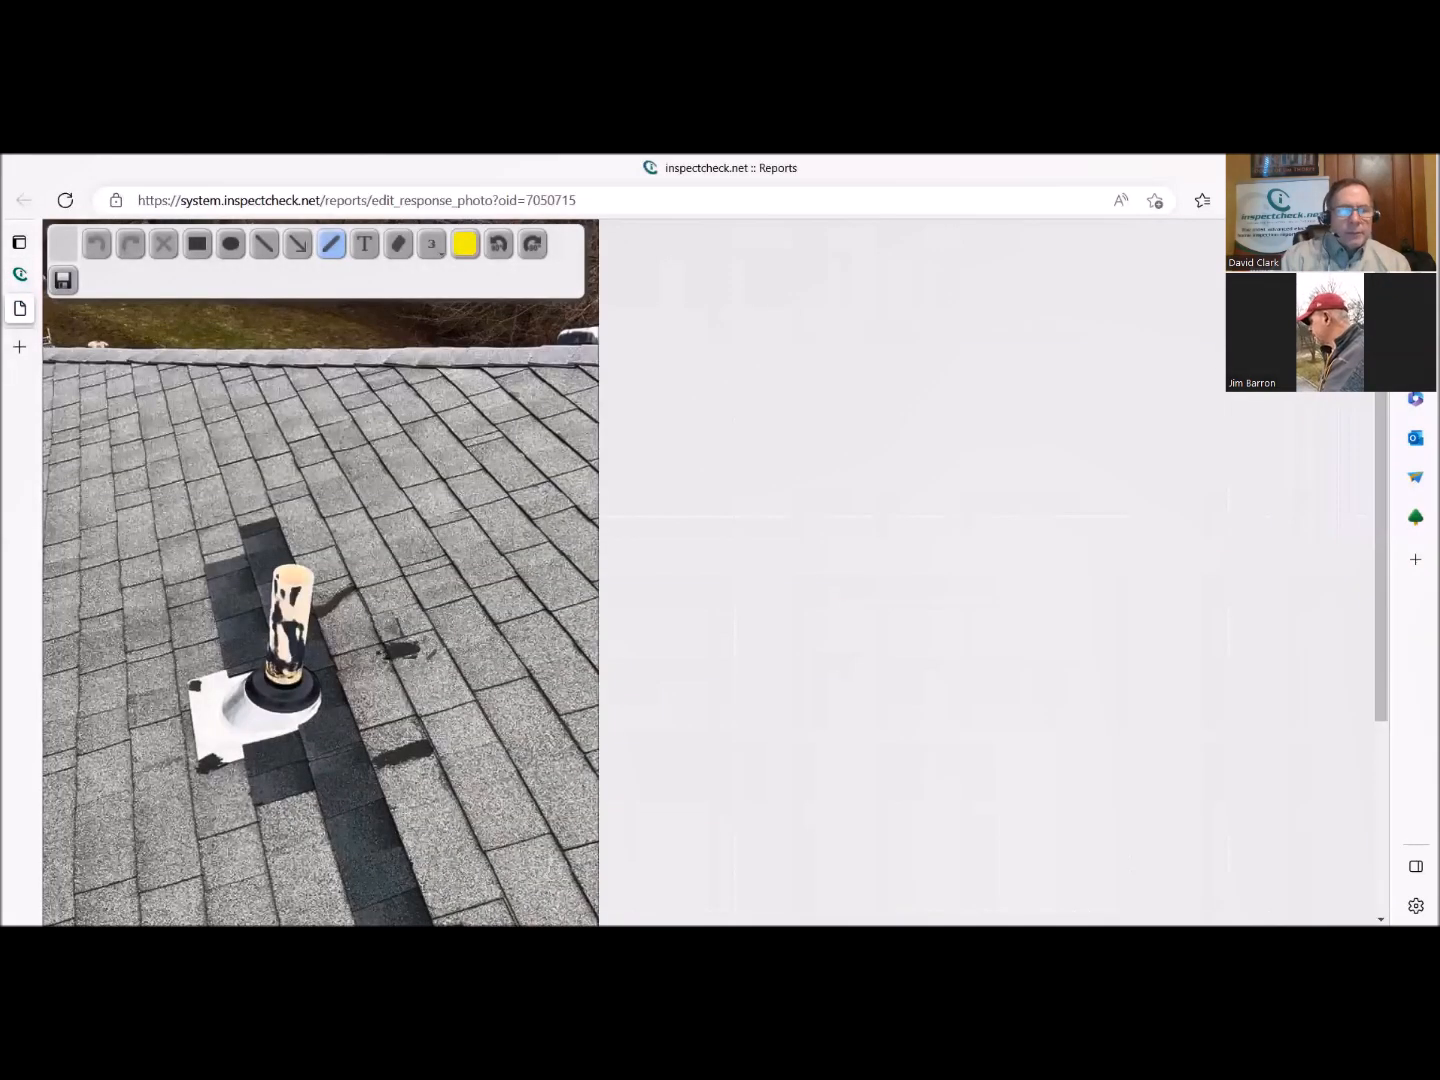
pyautogui.click(231, 246)
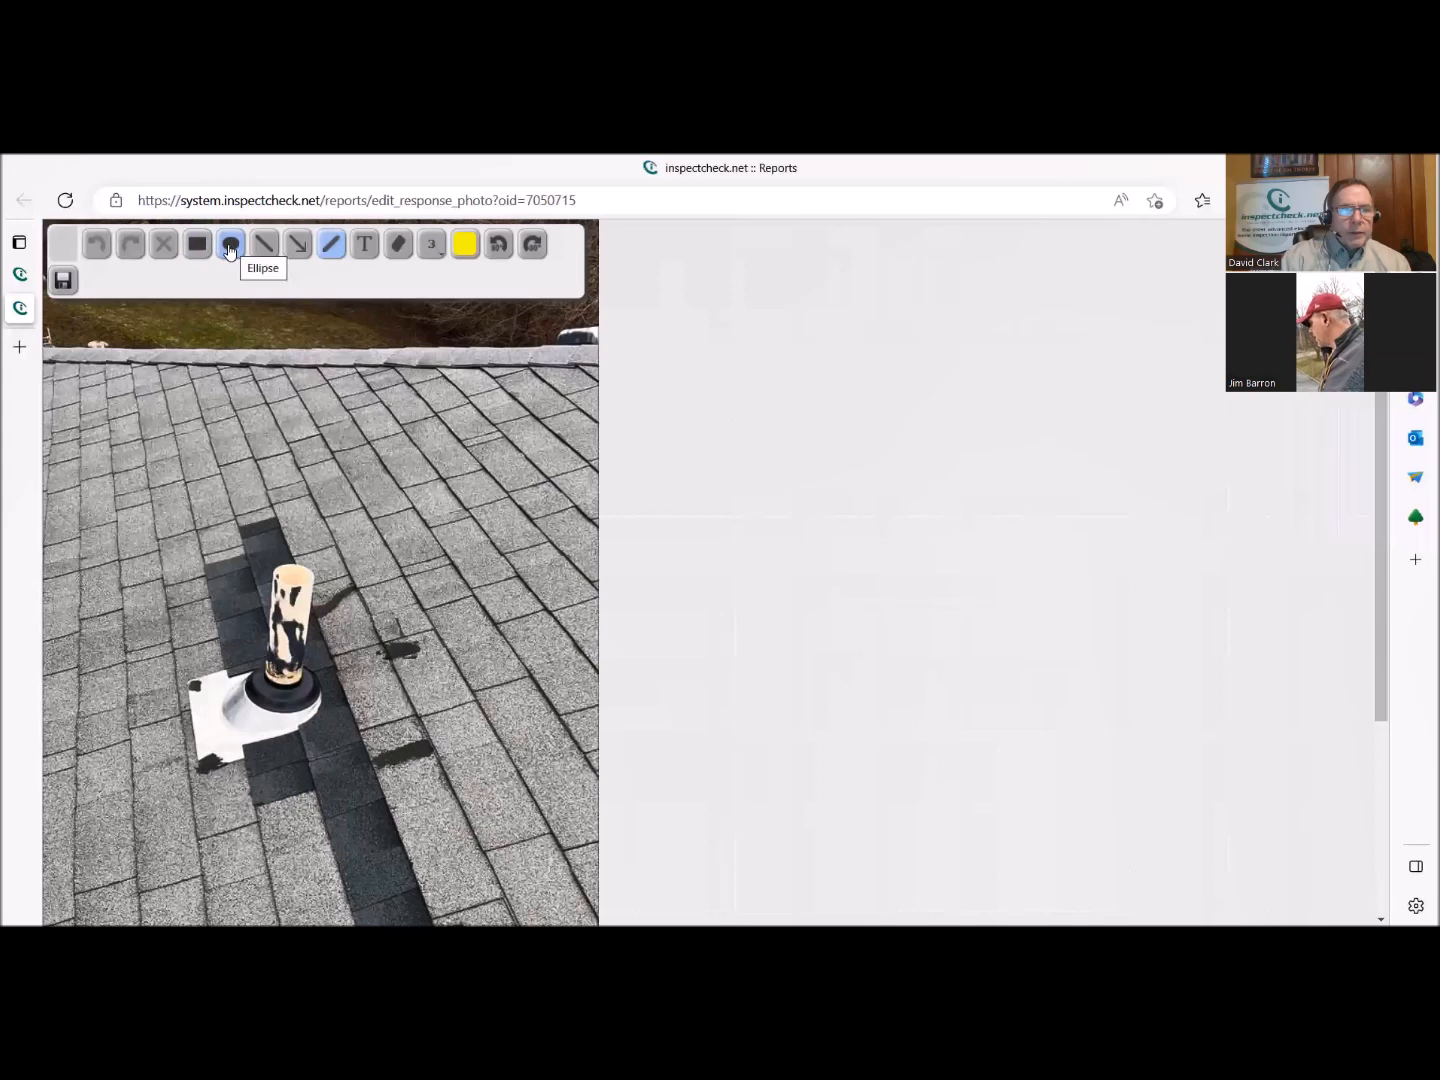
pyautogui.moveTo(106, 652); pyautogui.dragTo(502, 823)
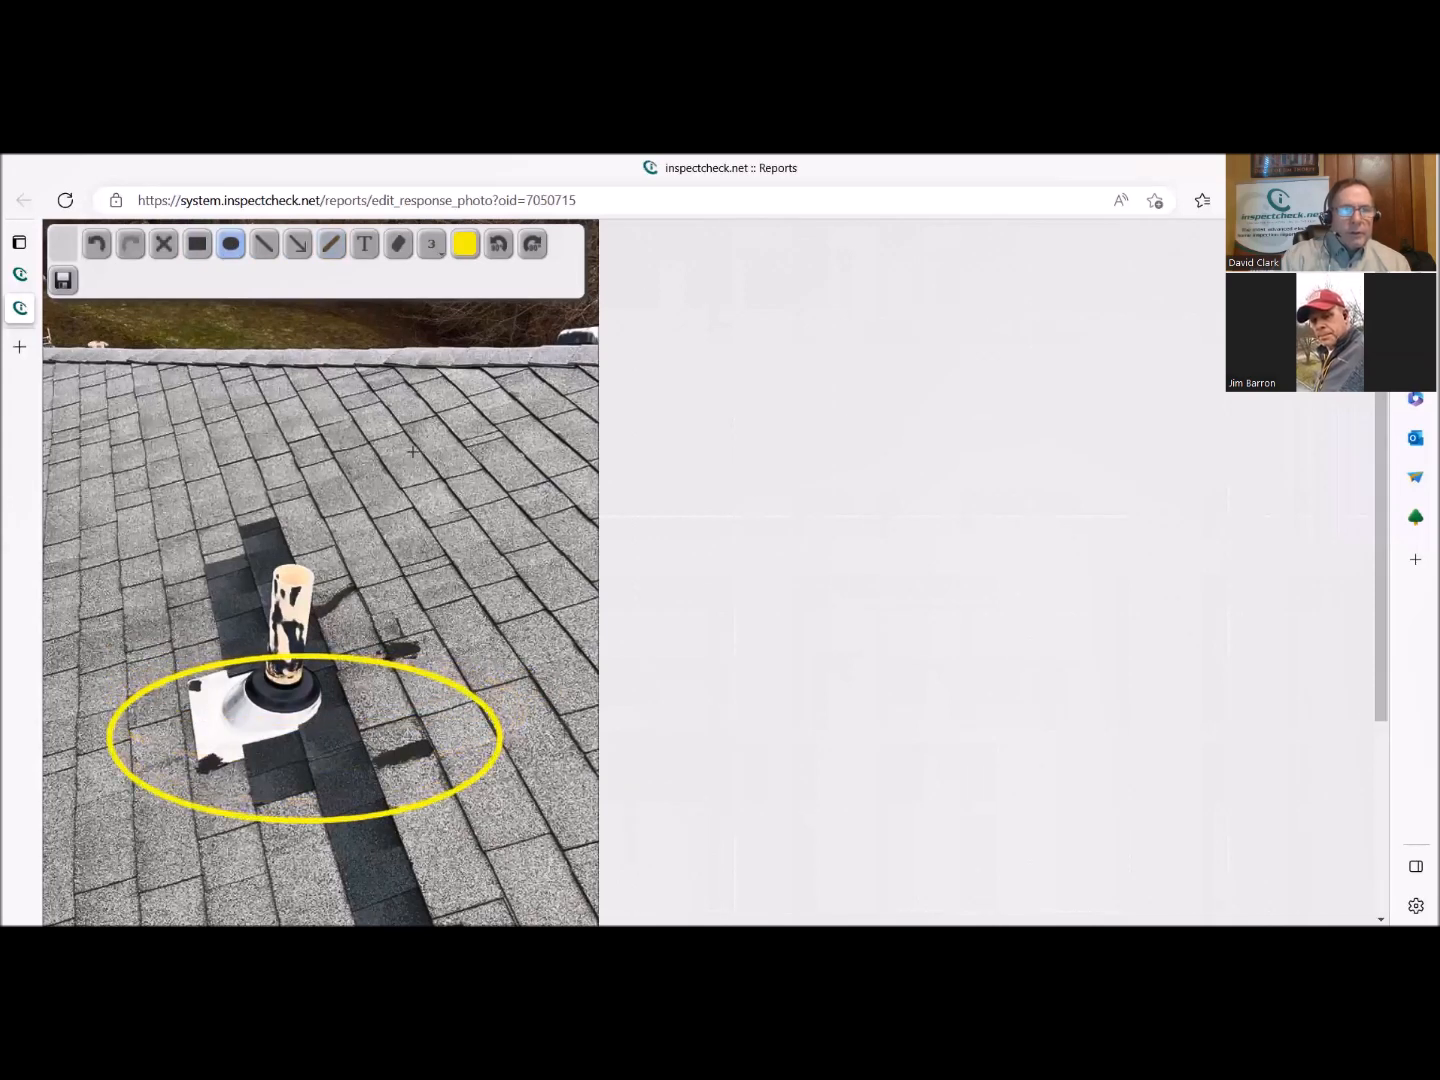
pyautogui.click(63, 282)
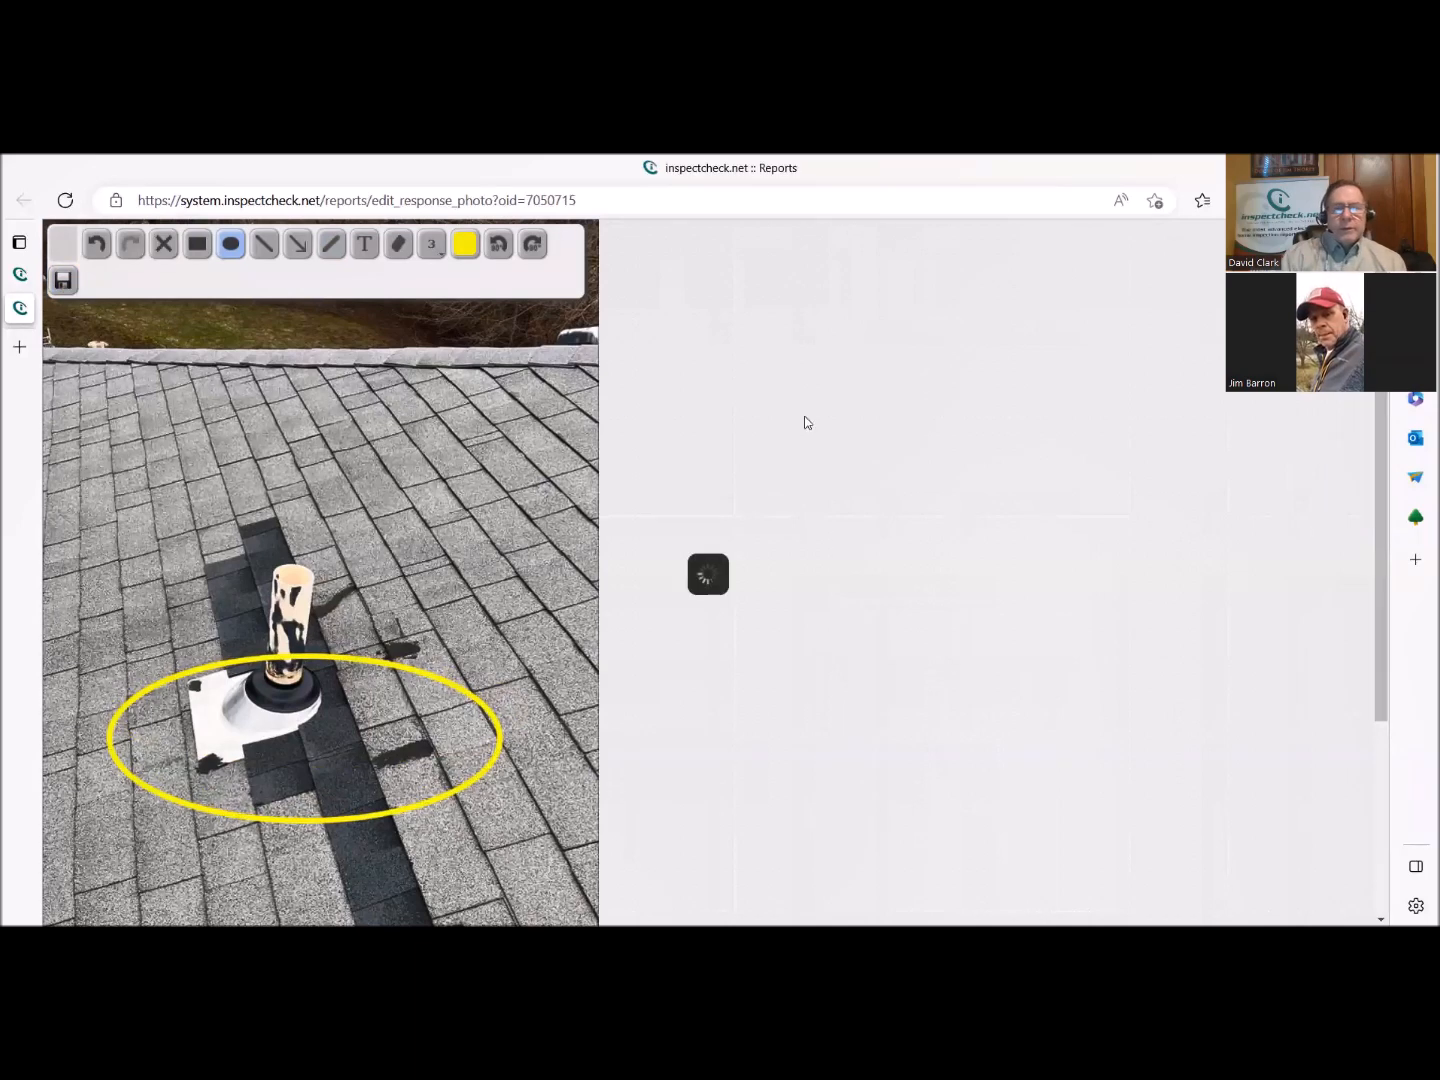
pyautogui.click(806, 320)
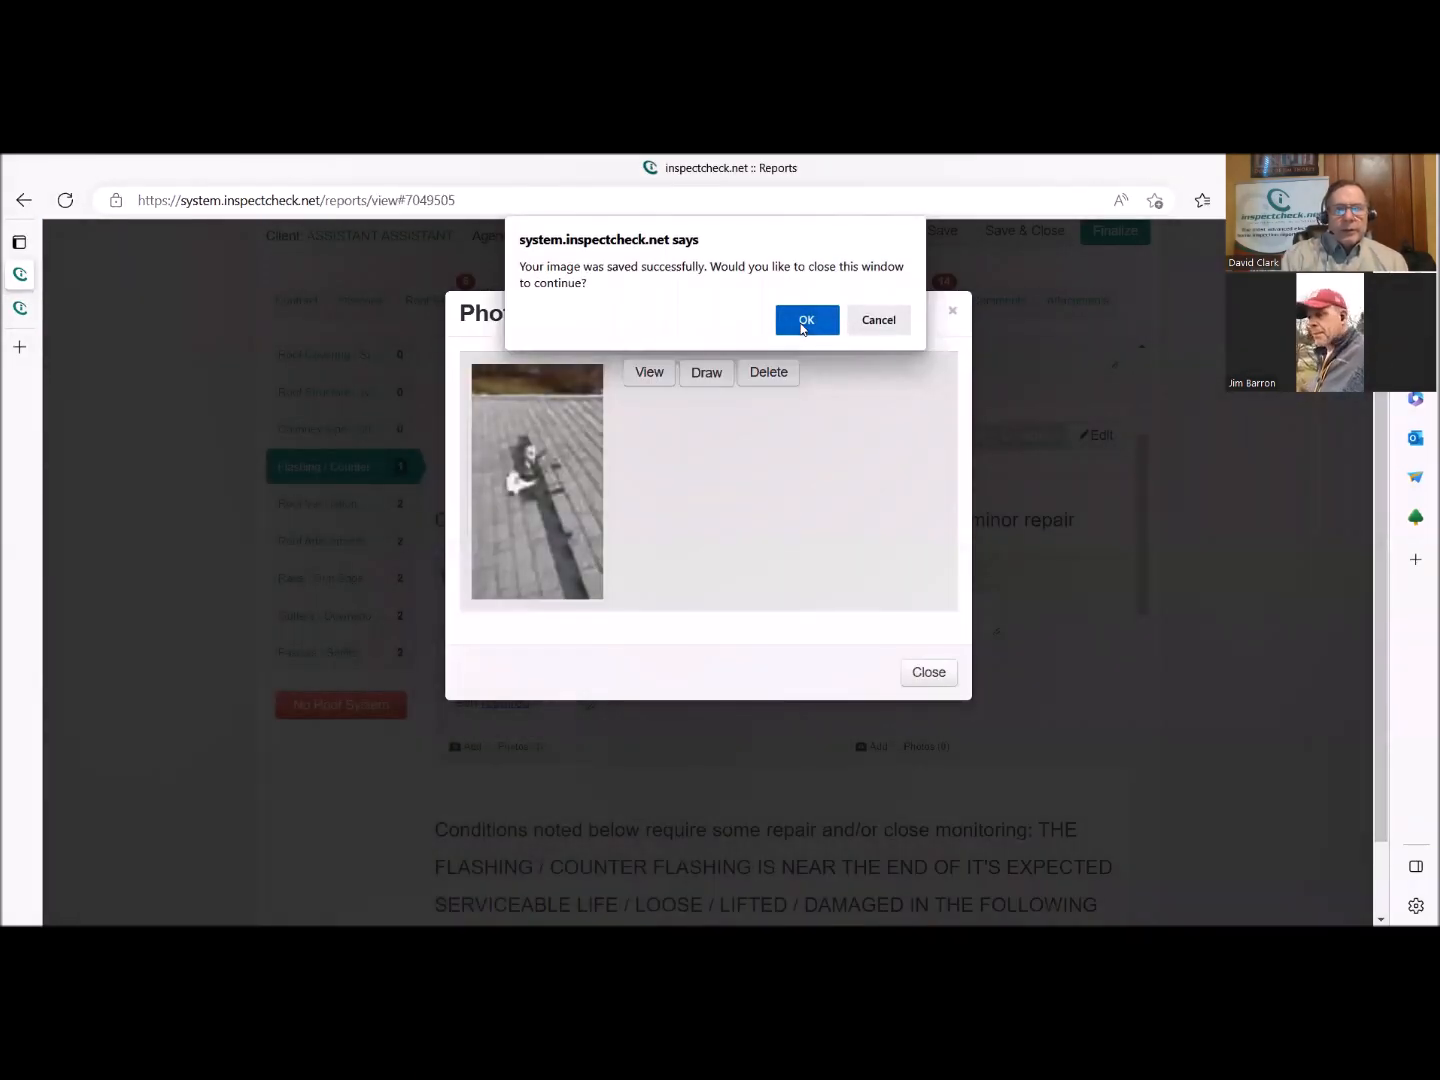
pyautogui.click(928, 673)
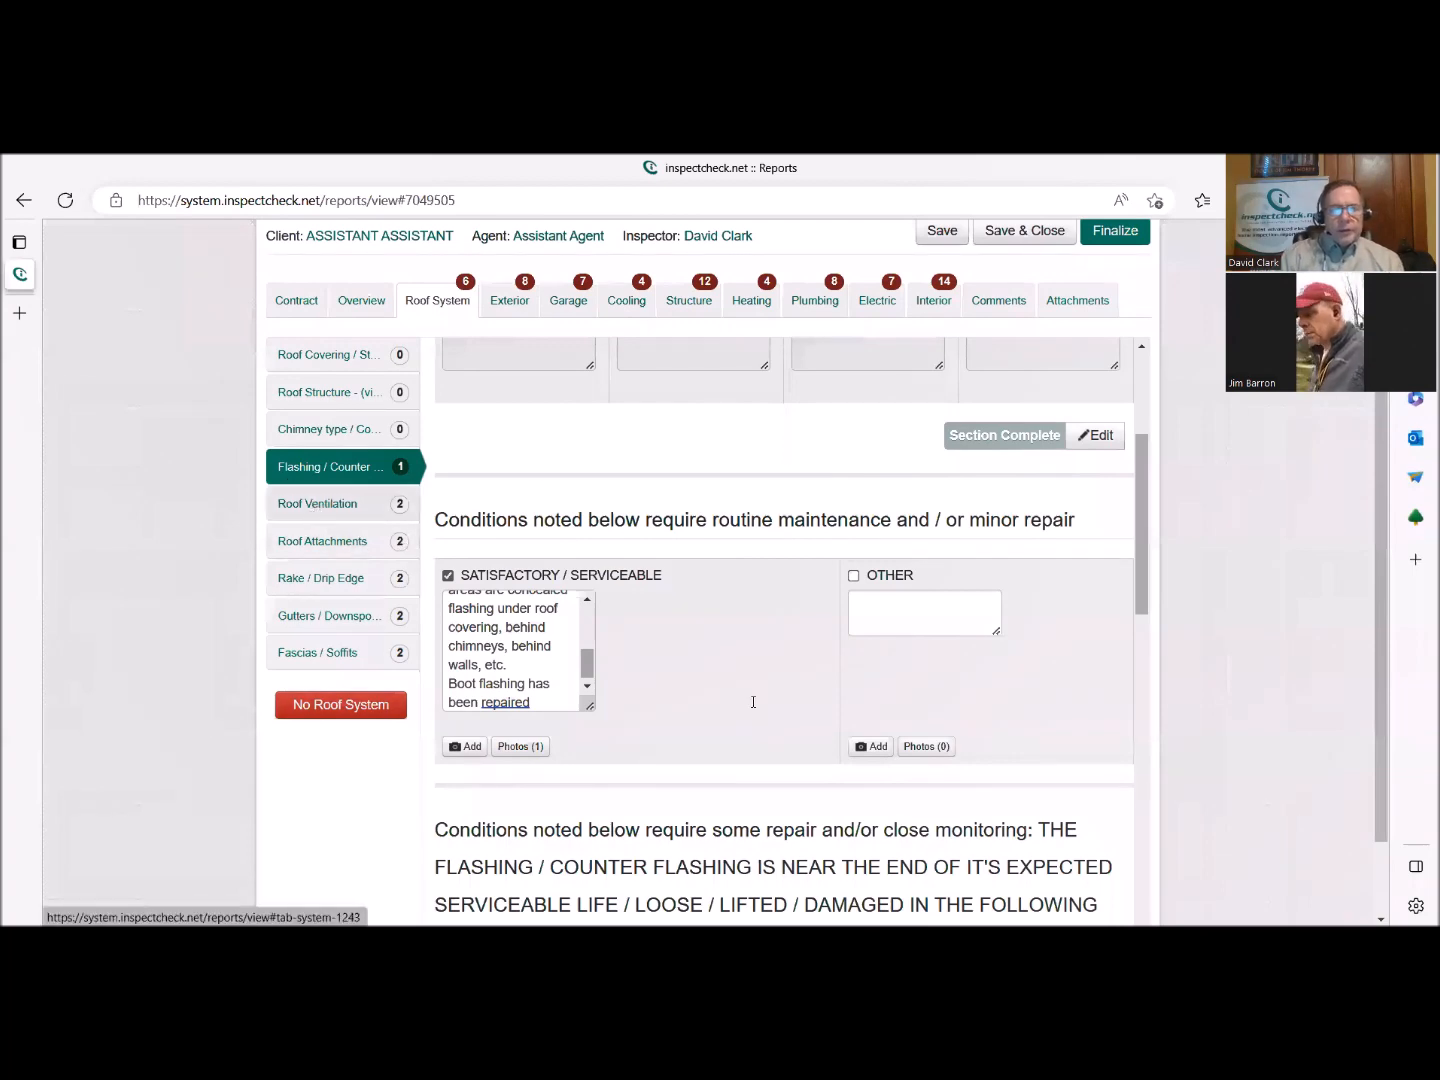
# In the Roof Ventilation part, select Roof Vents, Ridge Vents and Soffit Vents as ventilation types and mark that section complete.
pyautogui.scroll(2, 703, 680)
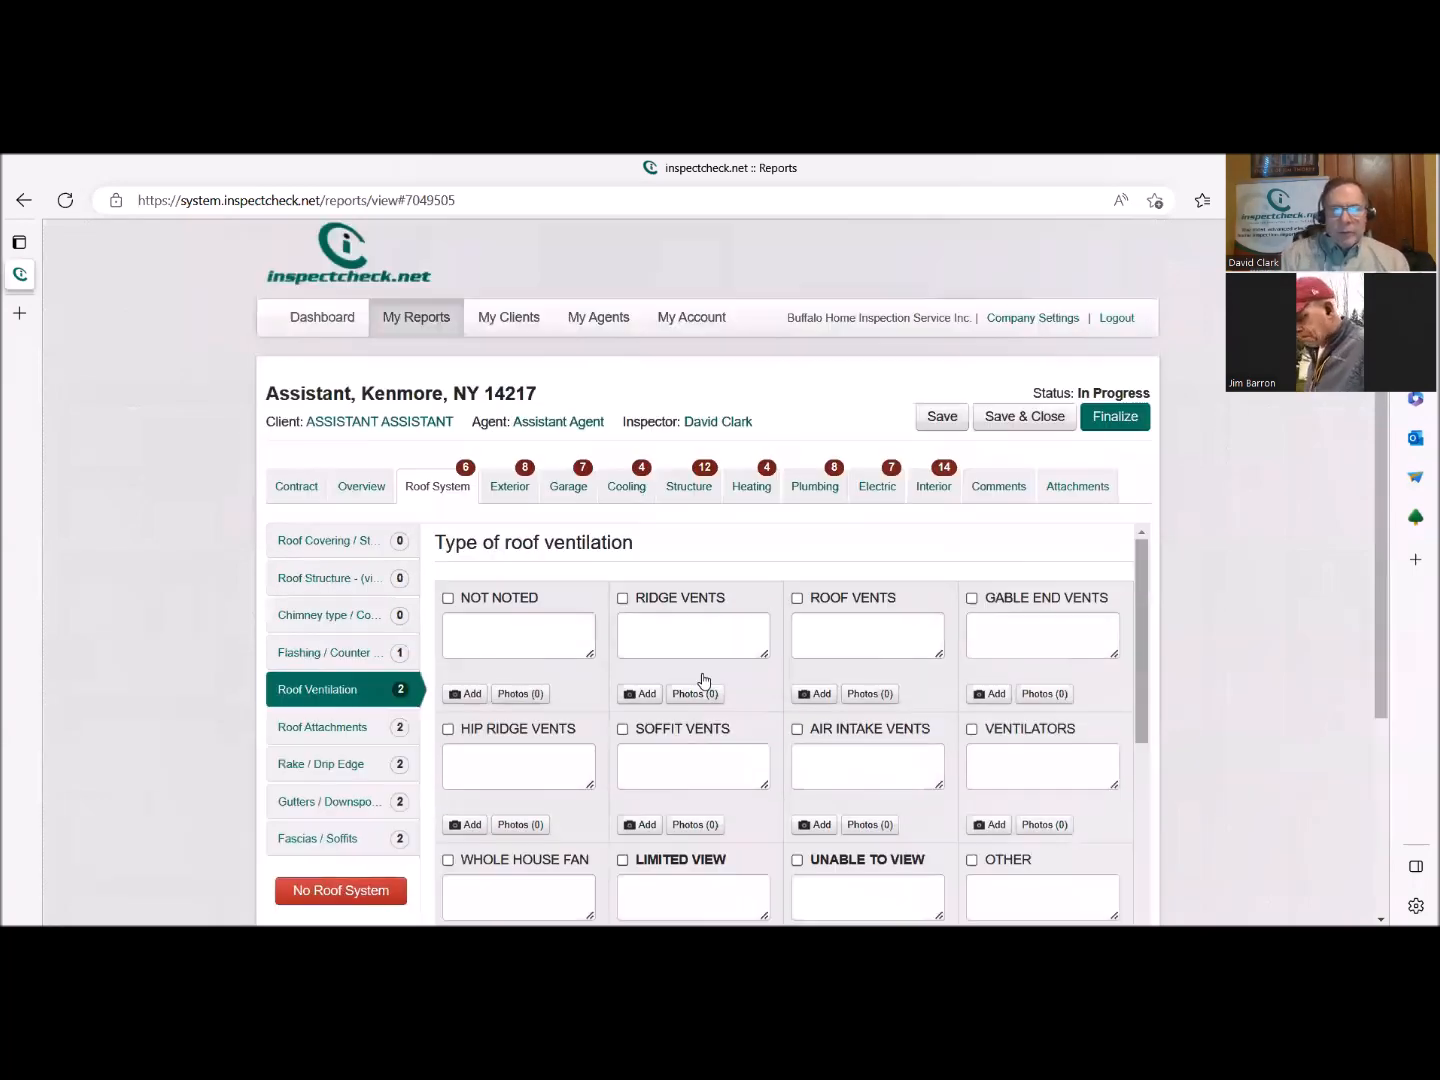
pyautogui.scroll(-2, 1260, 706)
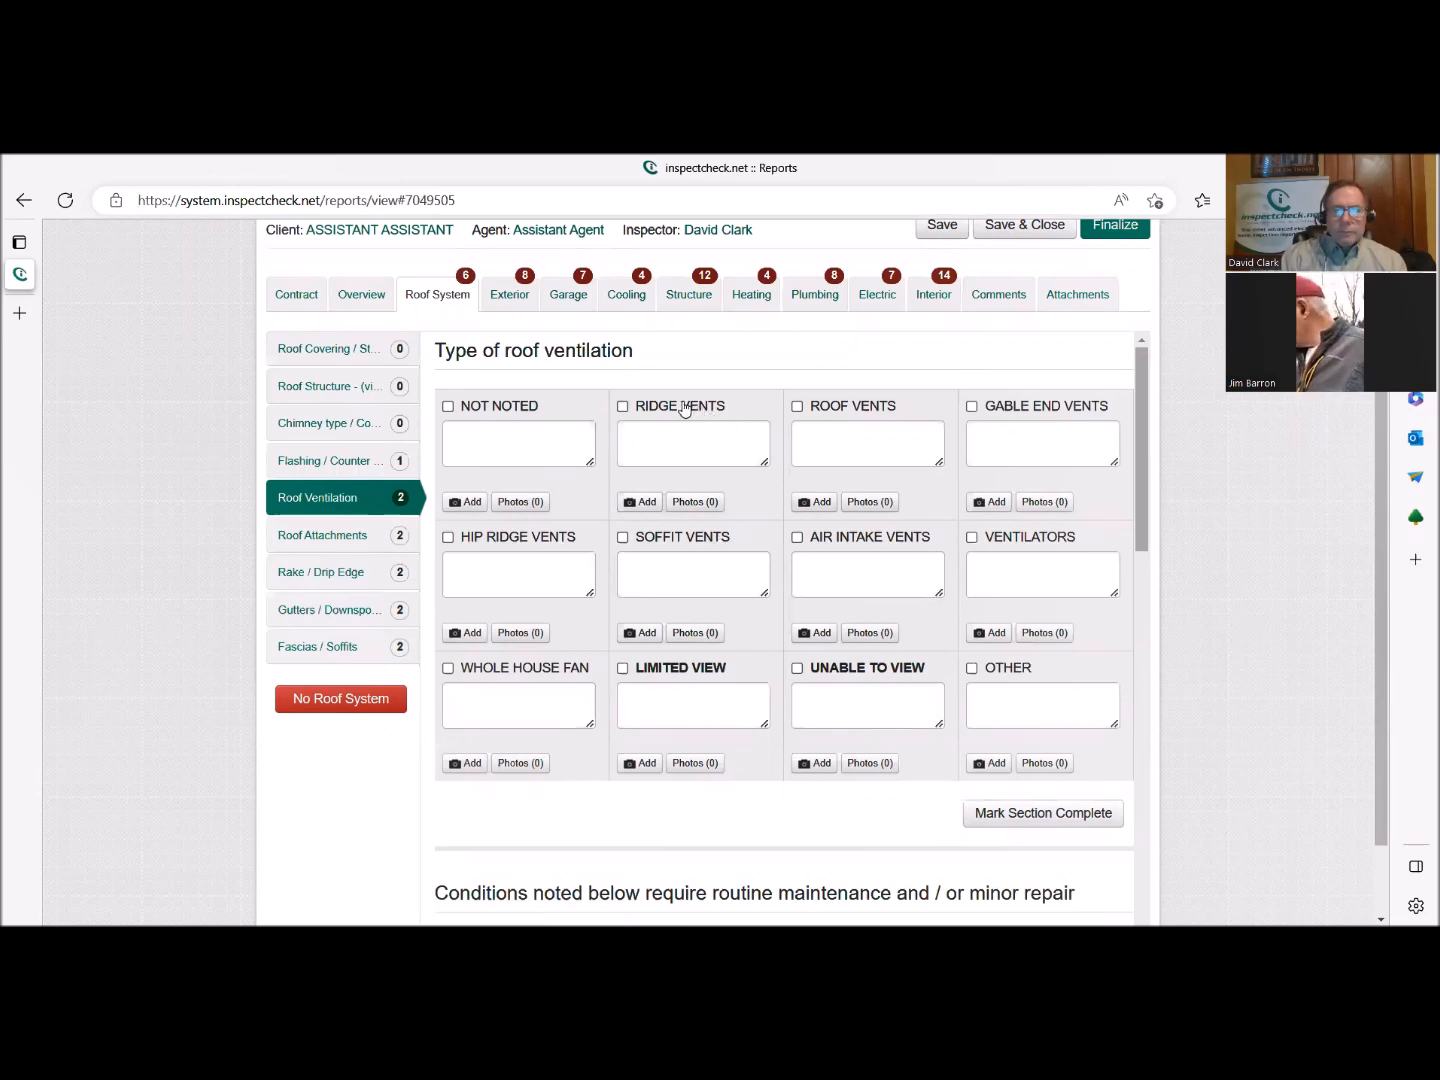
pyautogui.click(818, 409)
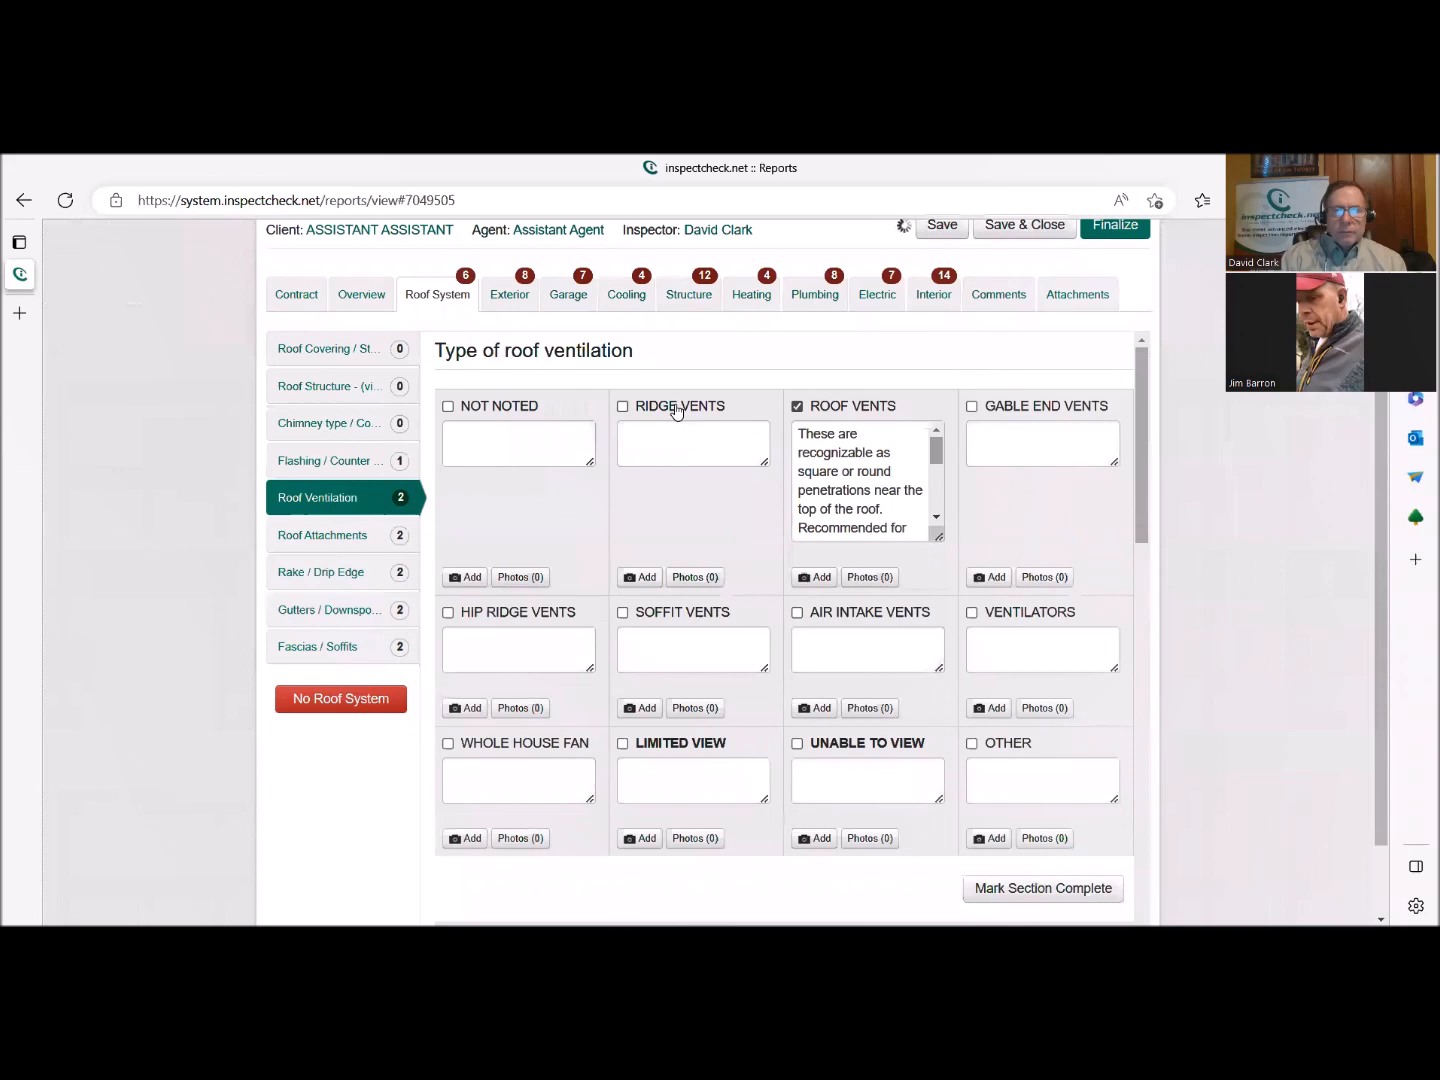
pyautogui.click(676, 407)
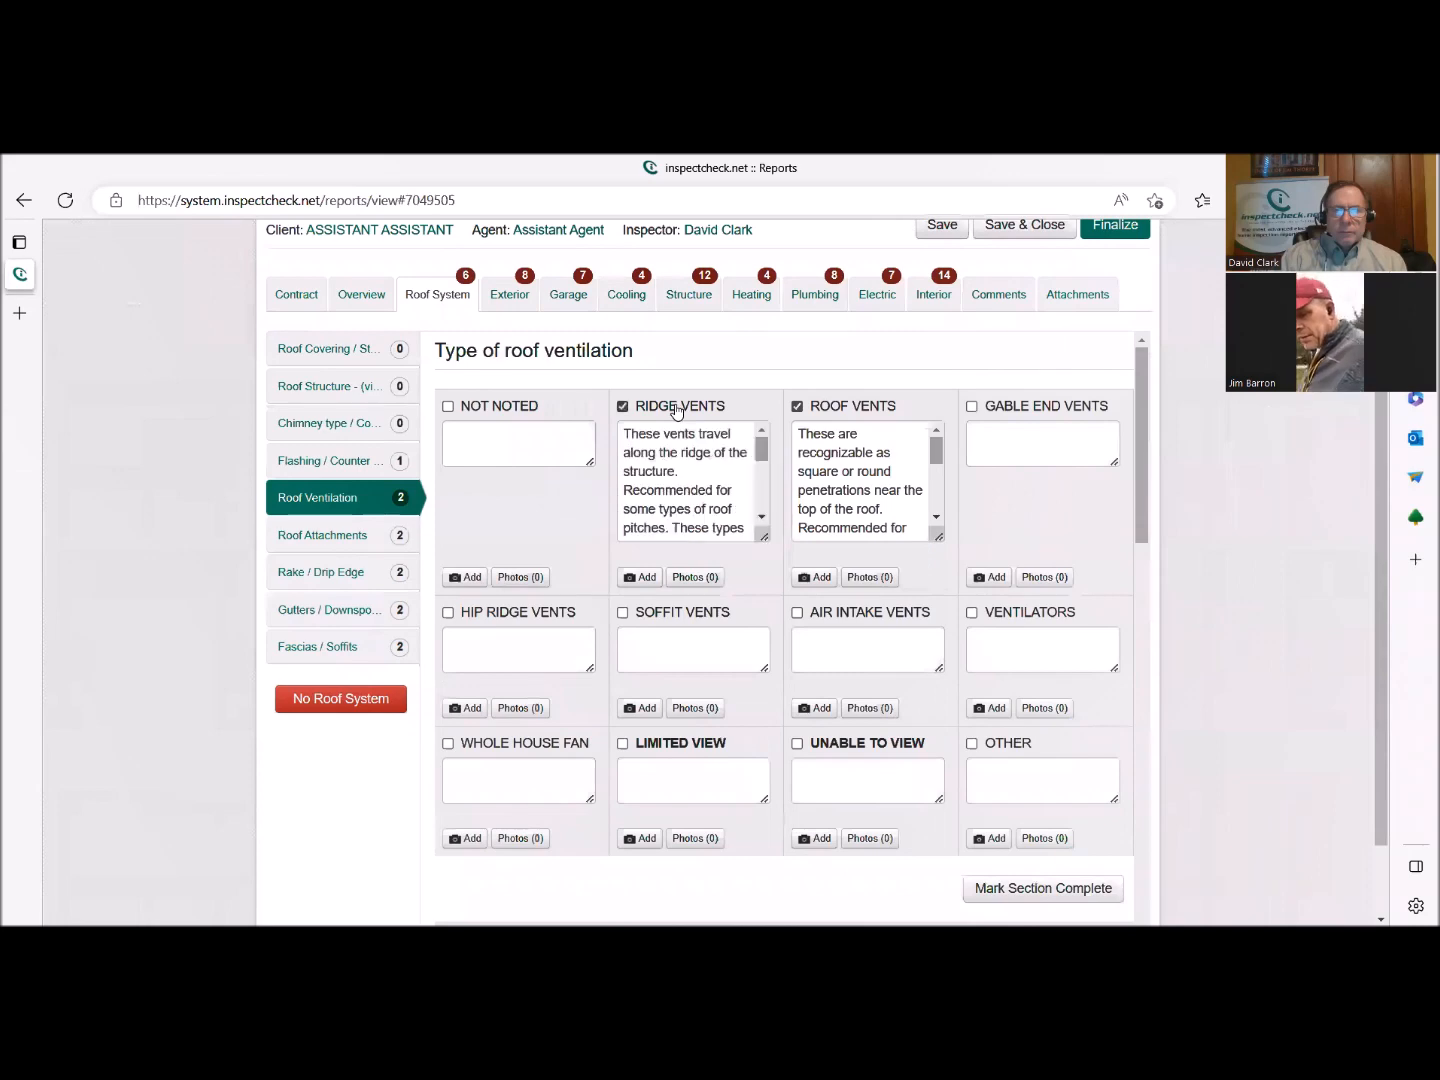
pyautogui.click(687, 614)
pyautogui.scroll(-4, 1079, 814)
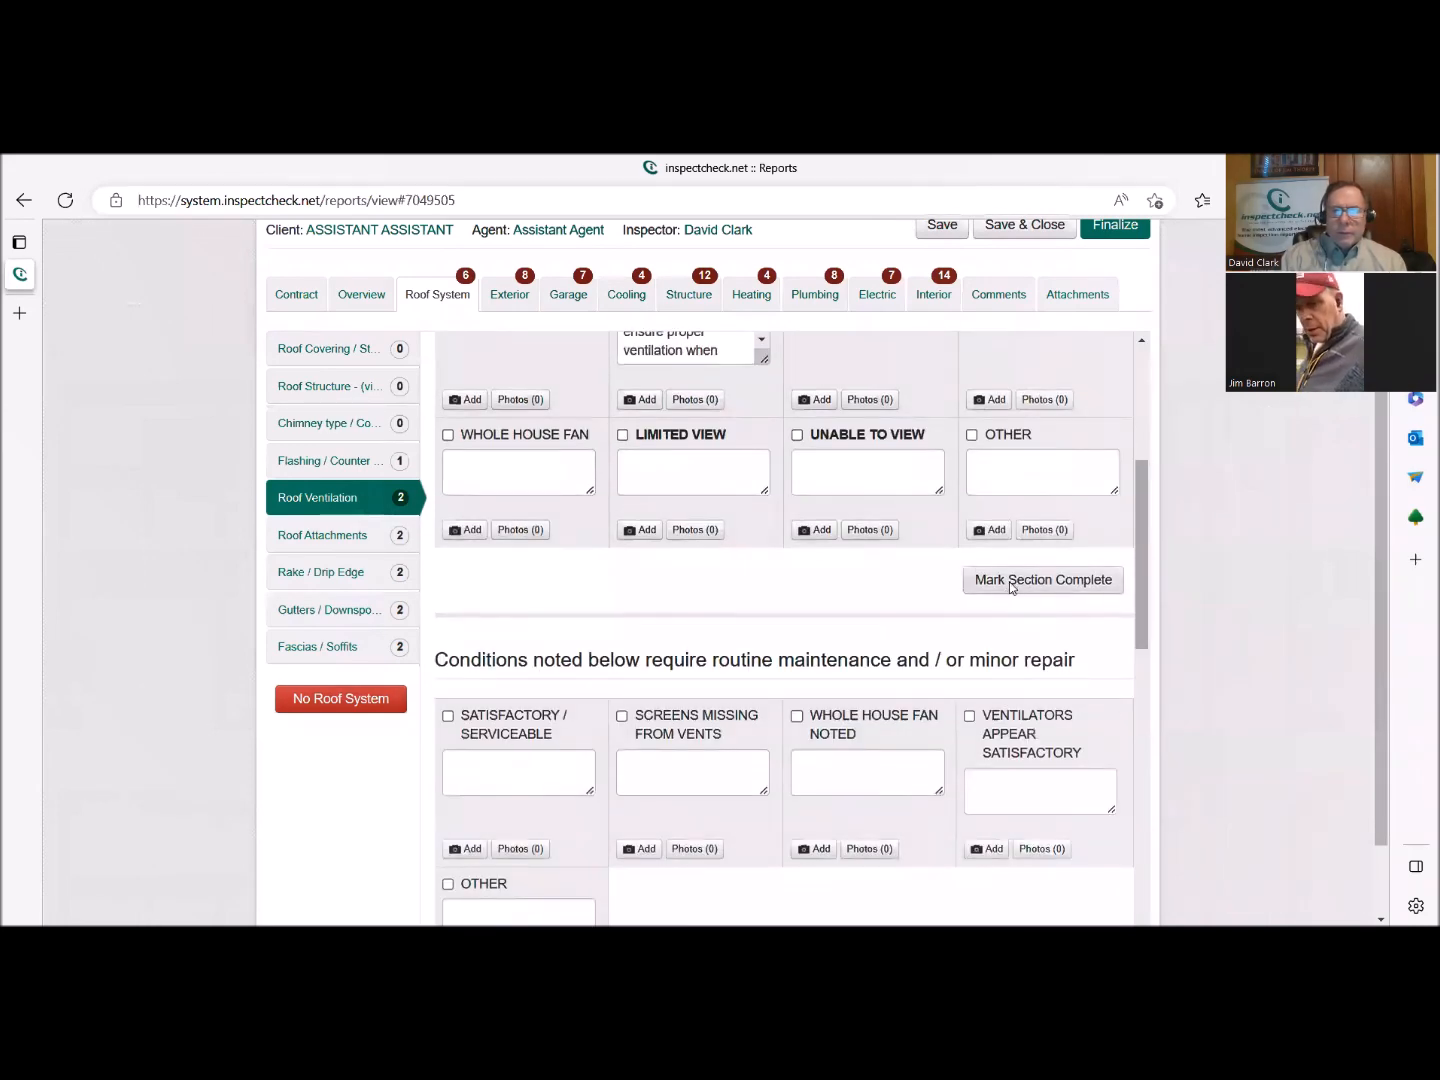
pyautogui.click(1009, 581)
# Select Satisfactory / Serviceable for the roof ventilation condition and mark the conditions section as complete.
pyautogui.click(493, 690)
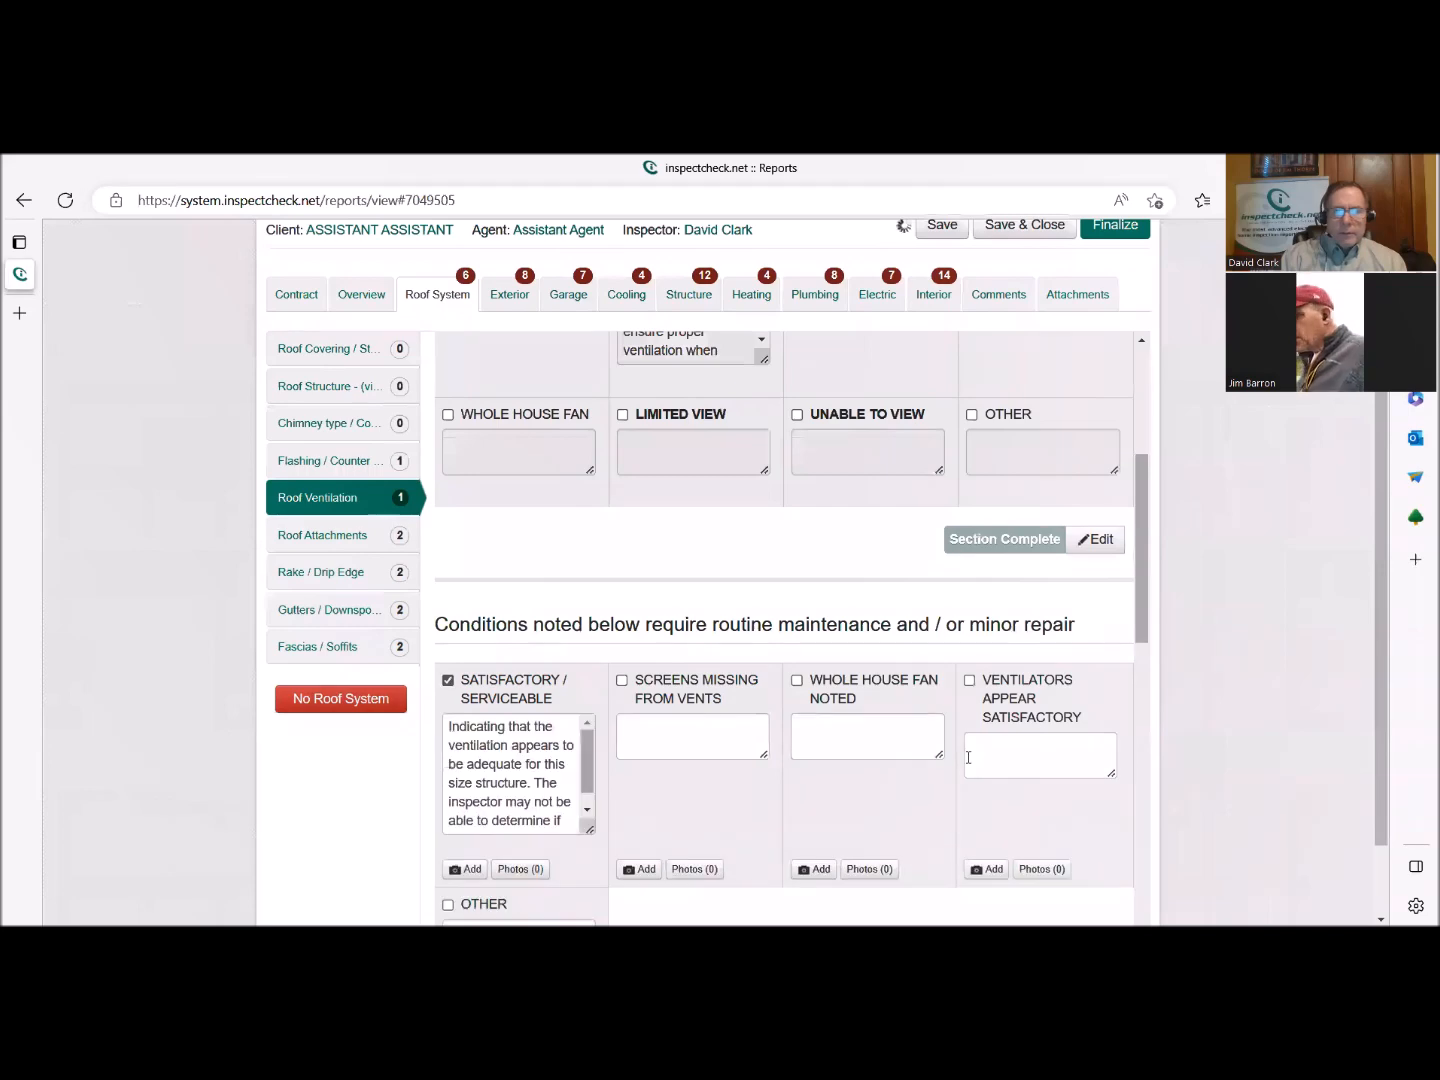
pyautogui.scroll(-9, 967, 758)
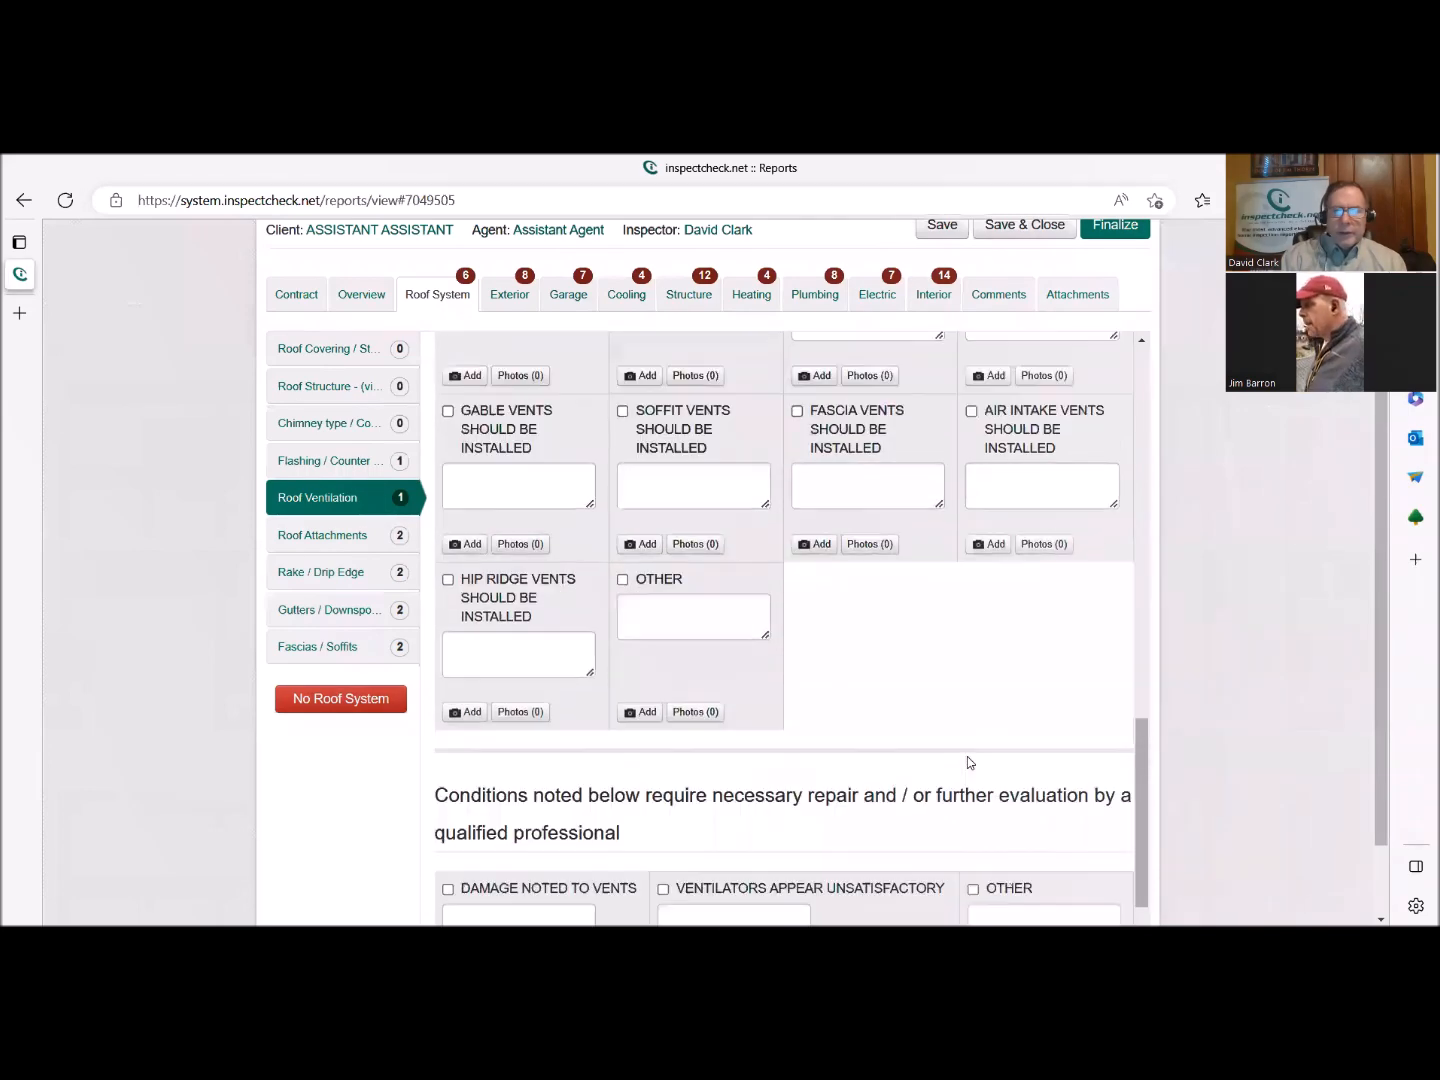
pyautogui.scroll(-3, 967, 756)
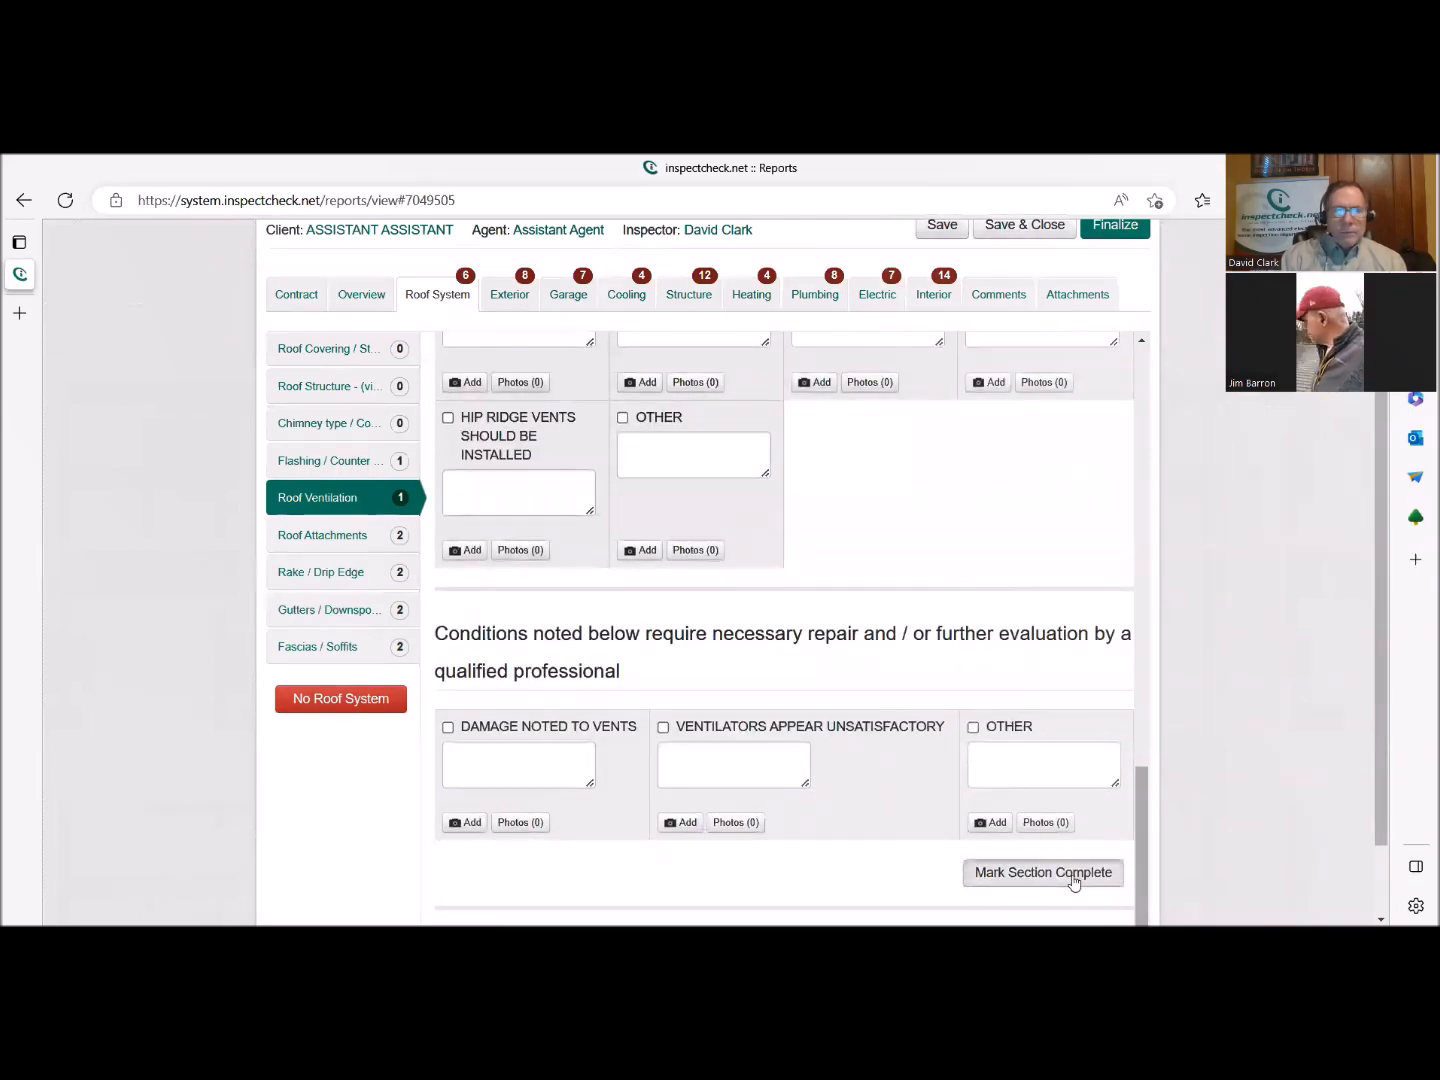
pyautogui.click(1074, 876)
# In the Roof Attachments part, select None Noted and mark both the attachments and conditions sections complete.
pyautogui.click(326, 536)
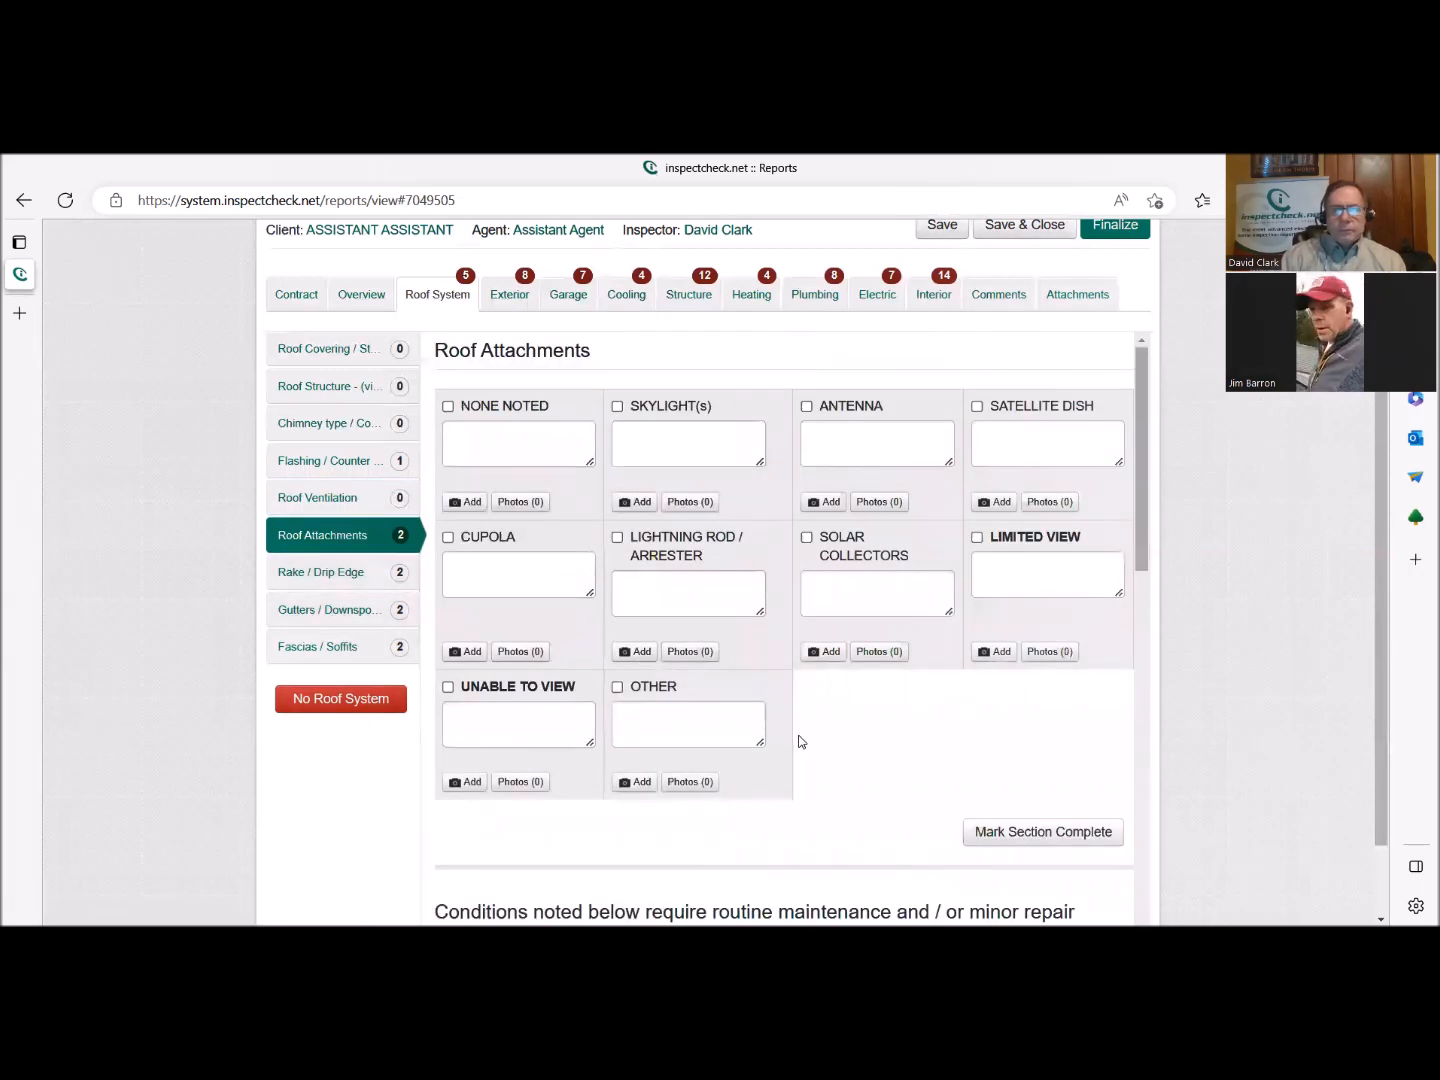
pyautogui.click(448, 406)
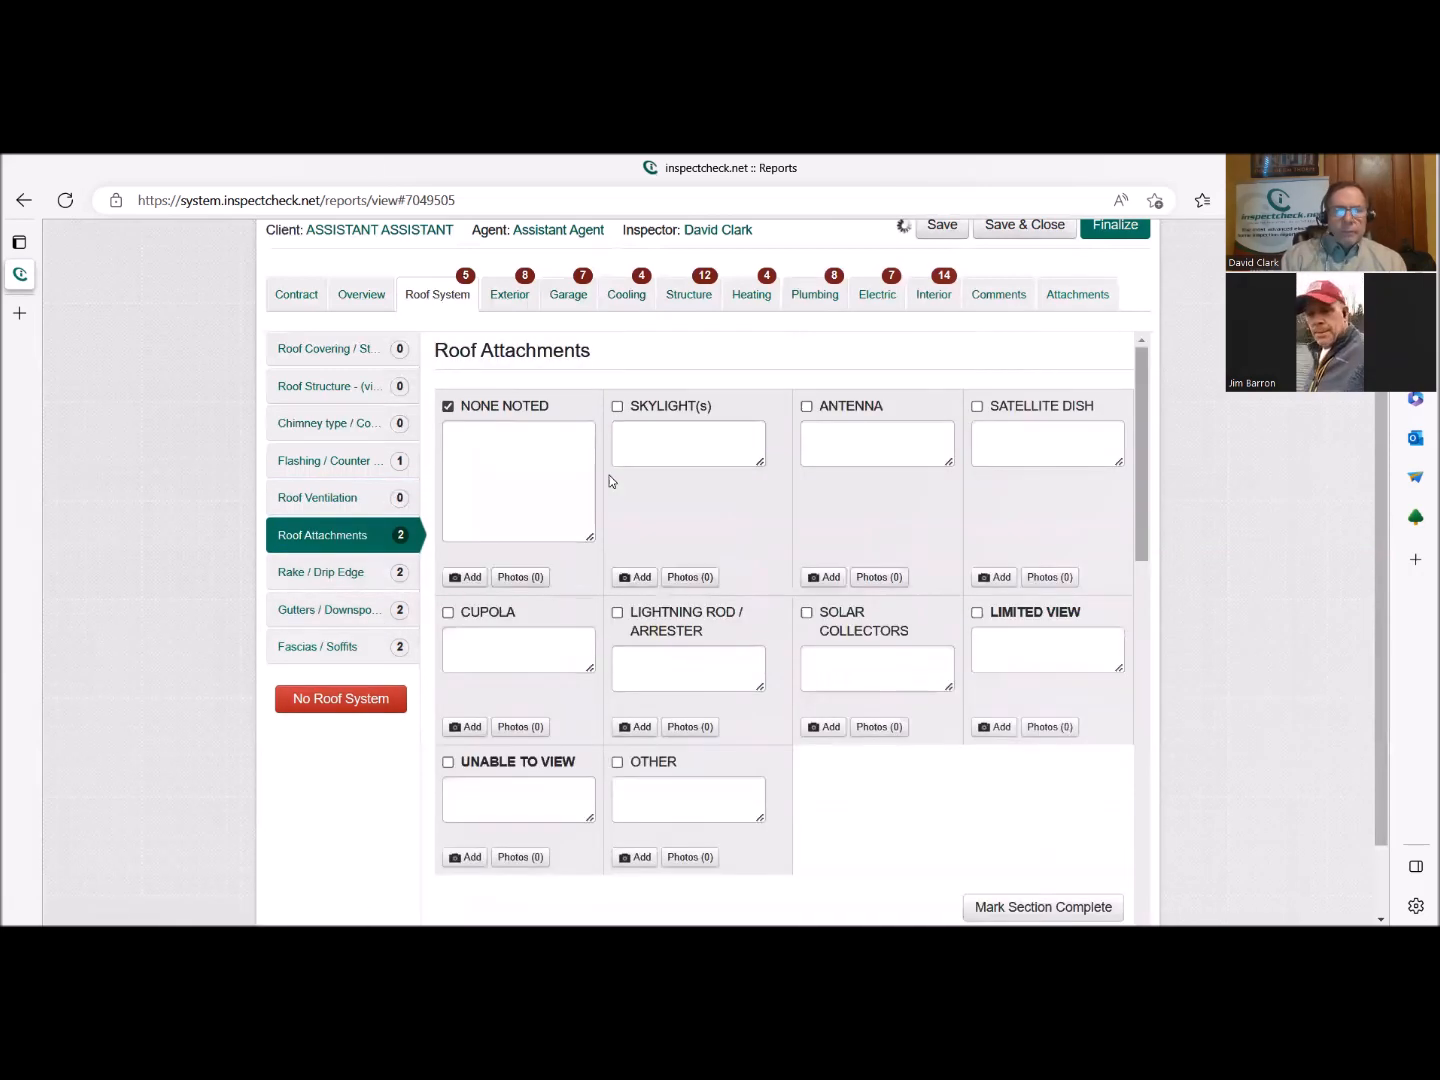
pyautogui.click(1040, 907)
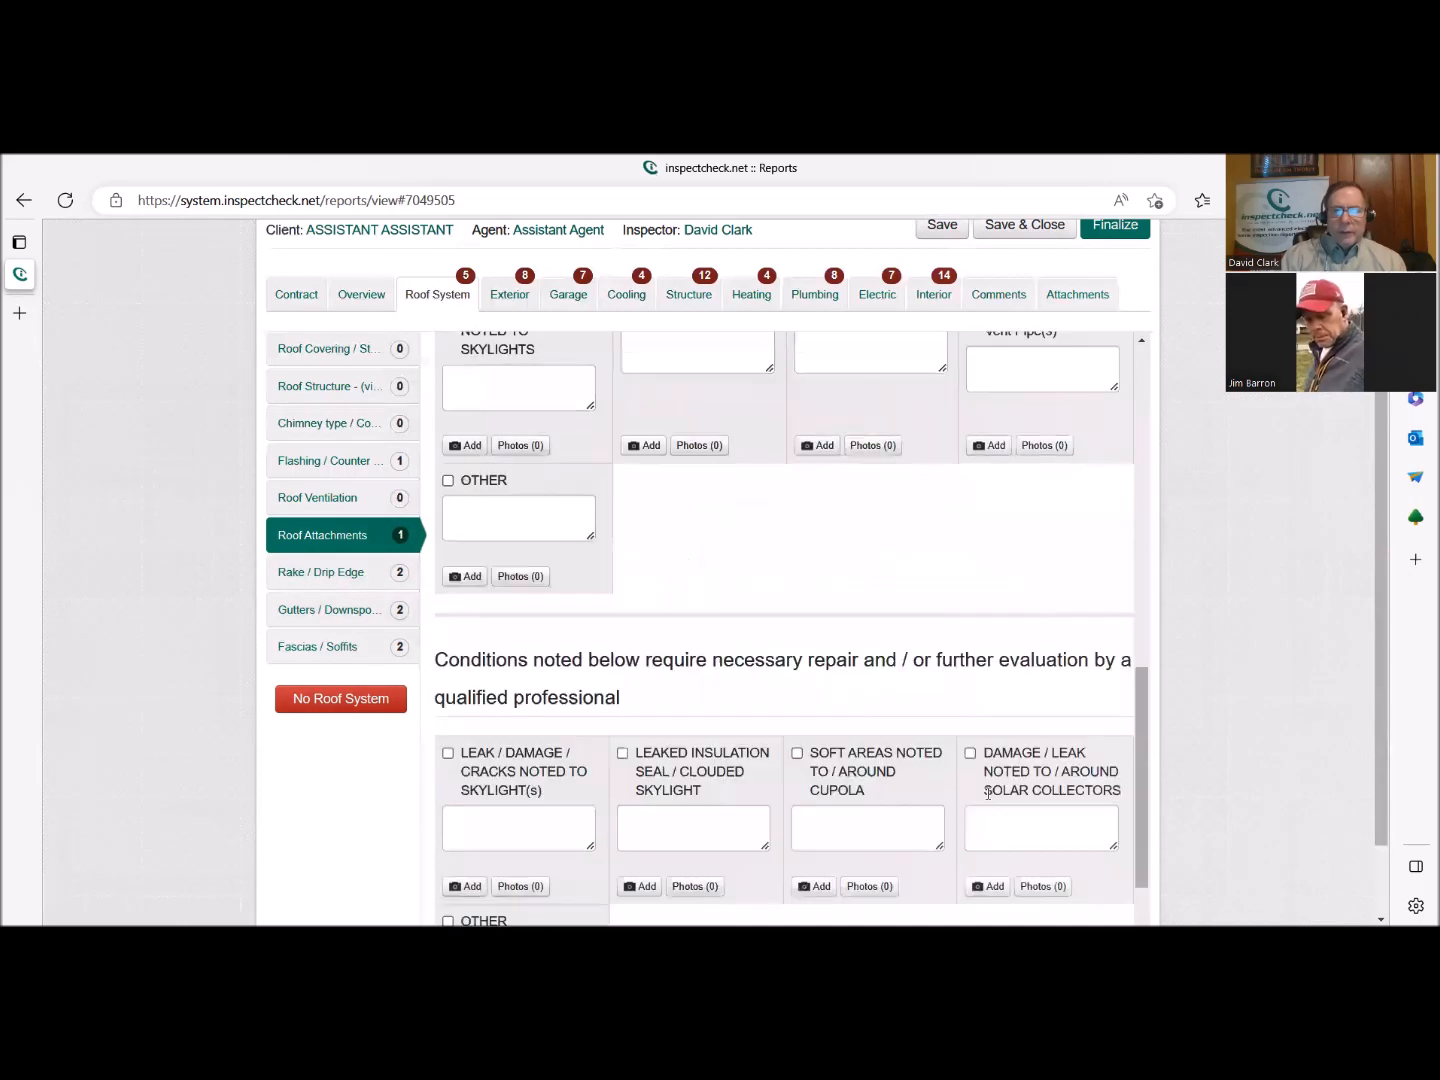
pyautogui.click(1043, 885)
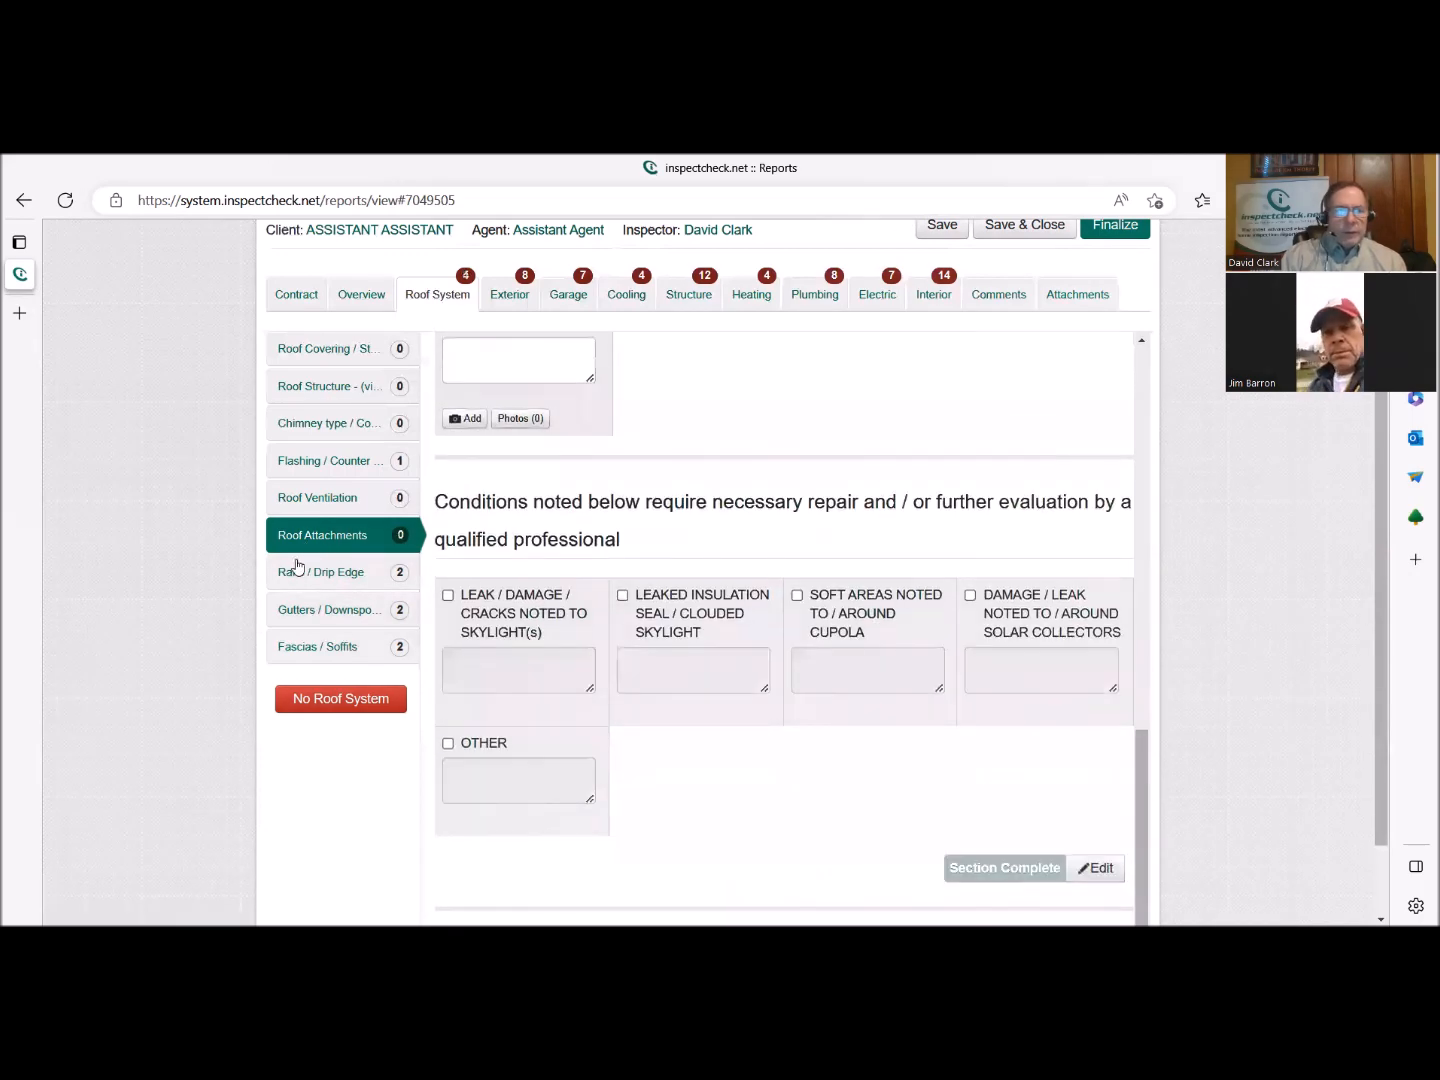
# In the Rake / Drip Edge part, select Metal / Aluminum as the material and mark that section complete.
pyautogui.click(296, 574)
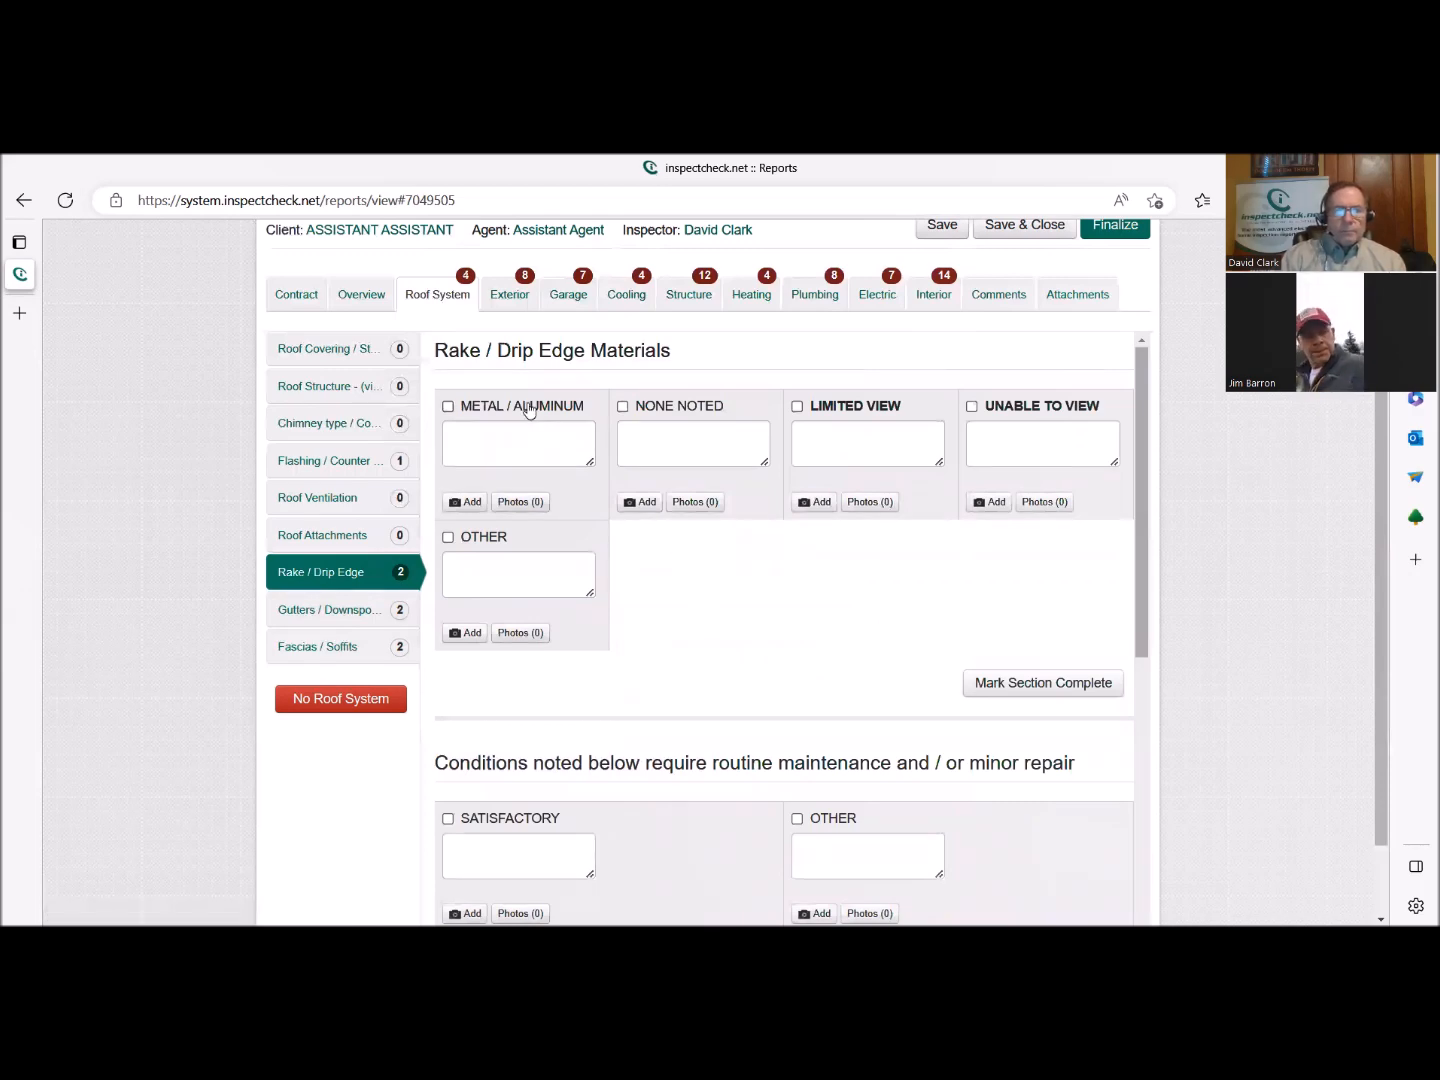
pyautogui.click(530, 408)
pyautogui.click(1047, 757)
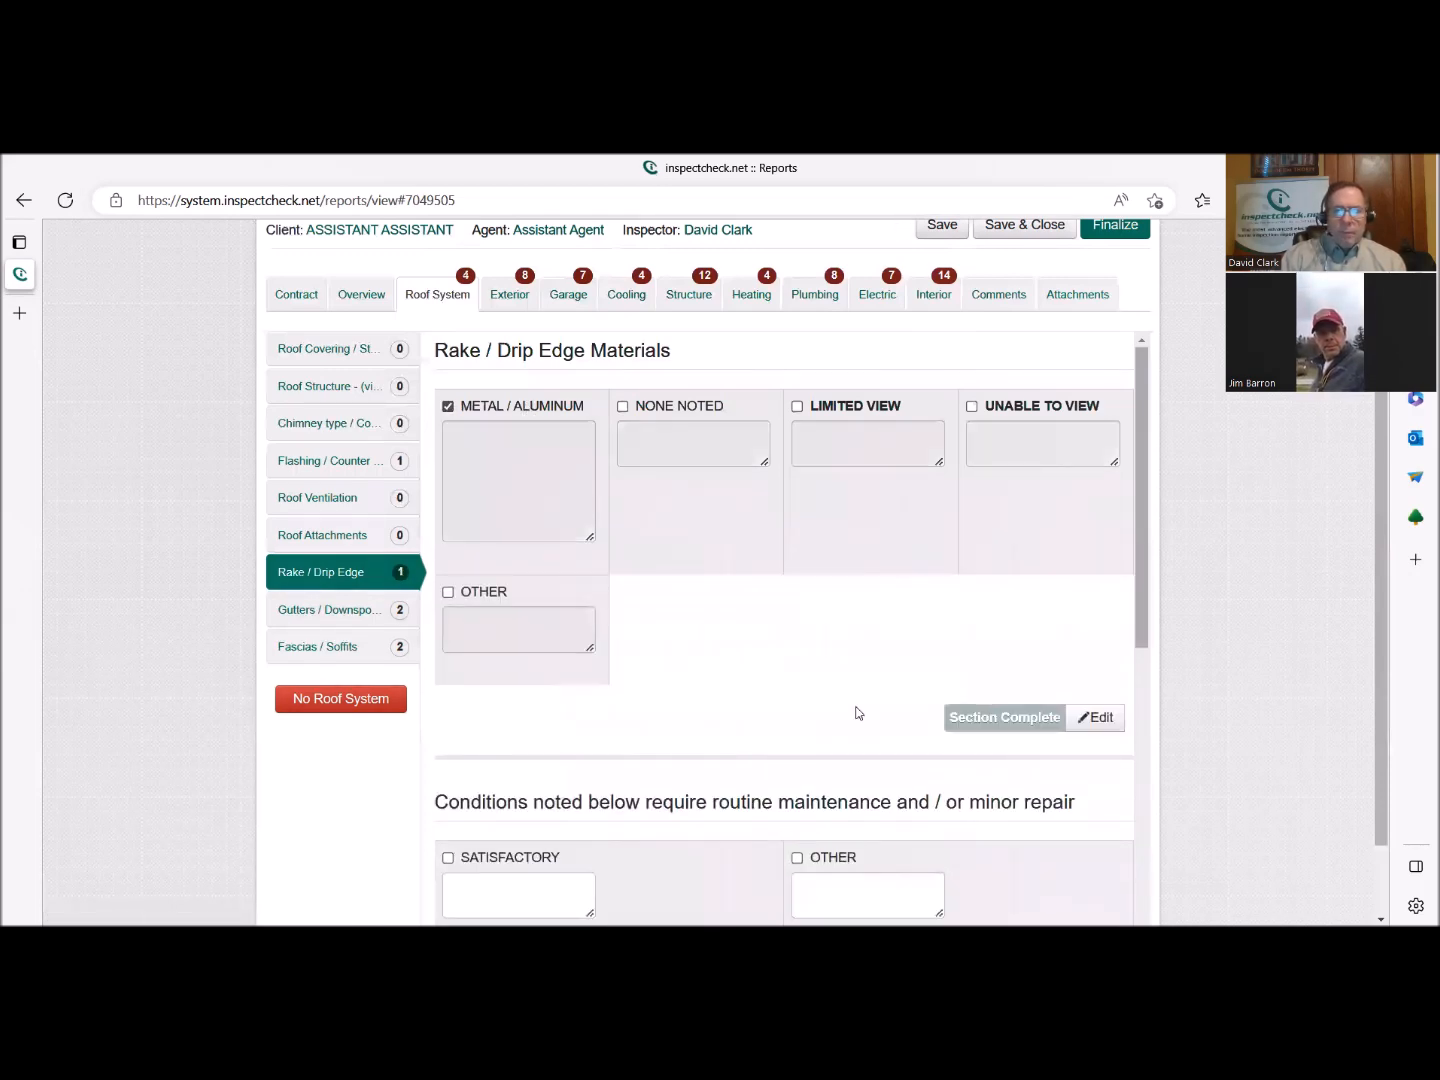
# Select Satisfactory for the rake / drip edge condition and mark the conditions section complete.
pyautogui.scroll(-3, 858, 710)
pyautogui.click(540, 572)
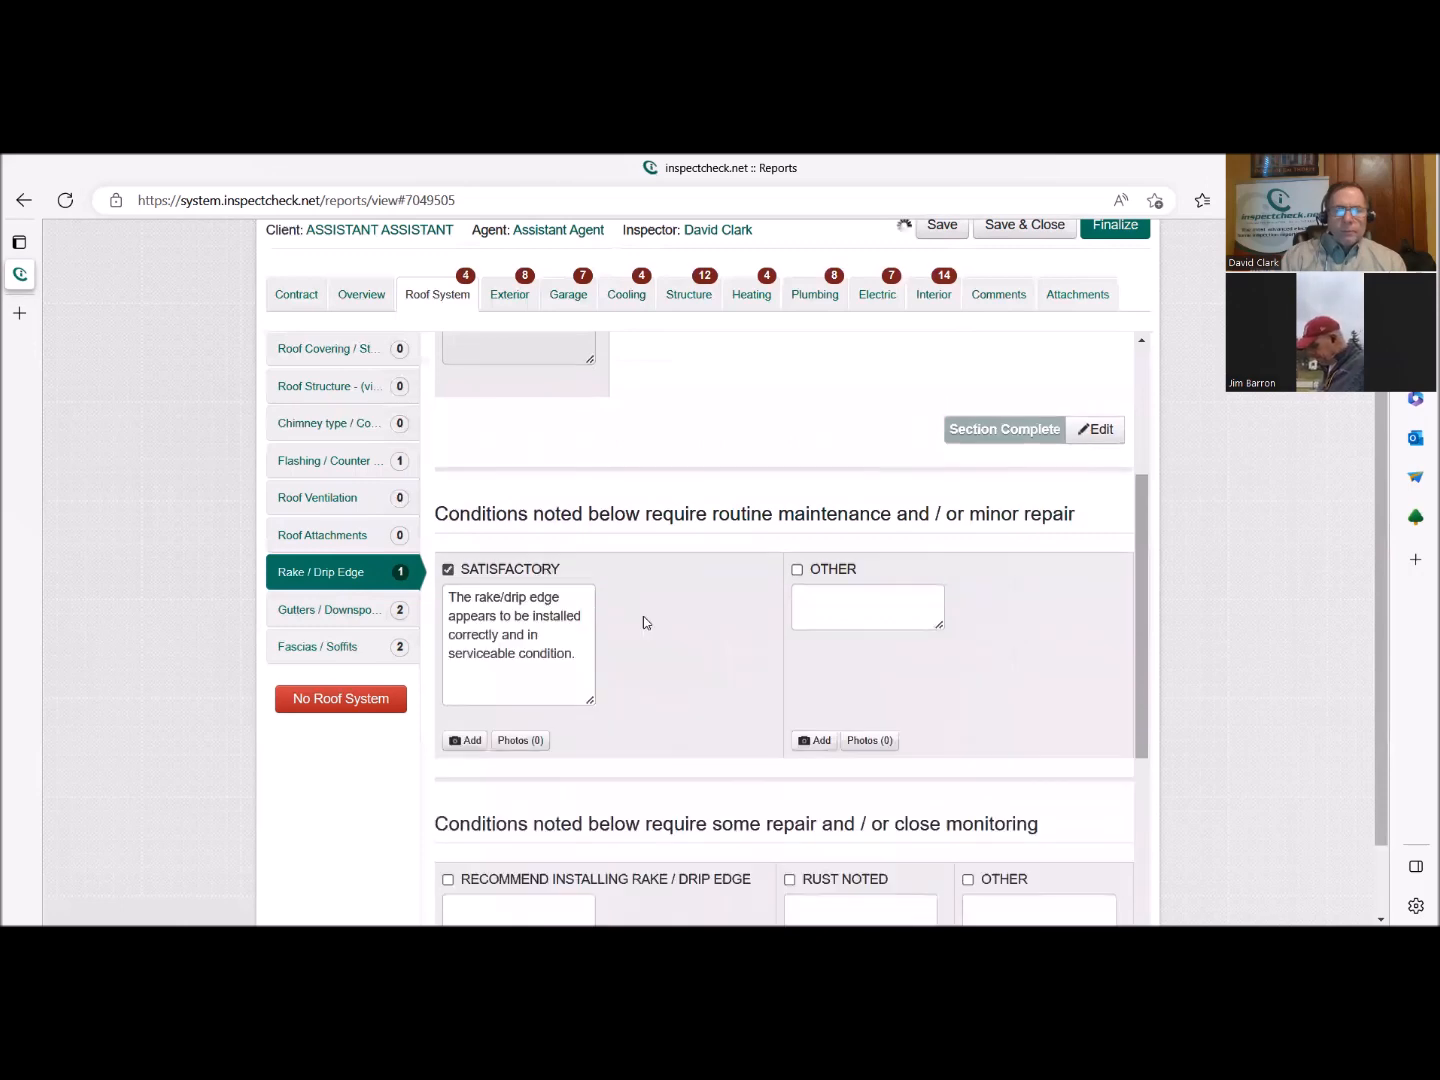
pyautogui.scroll(-4, 907, 711)
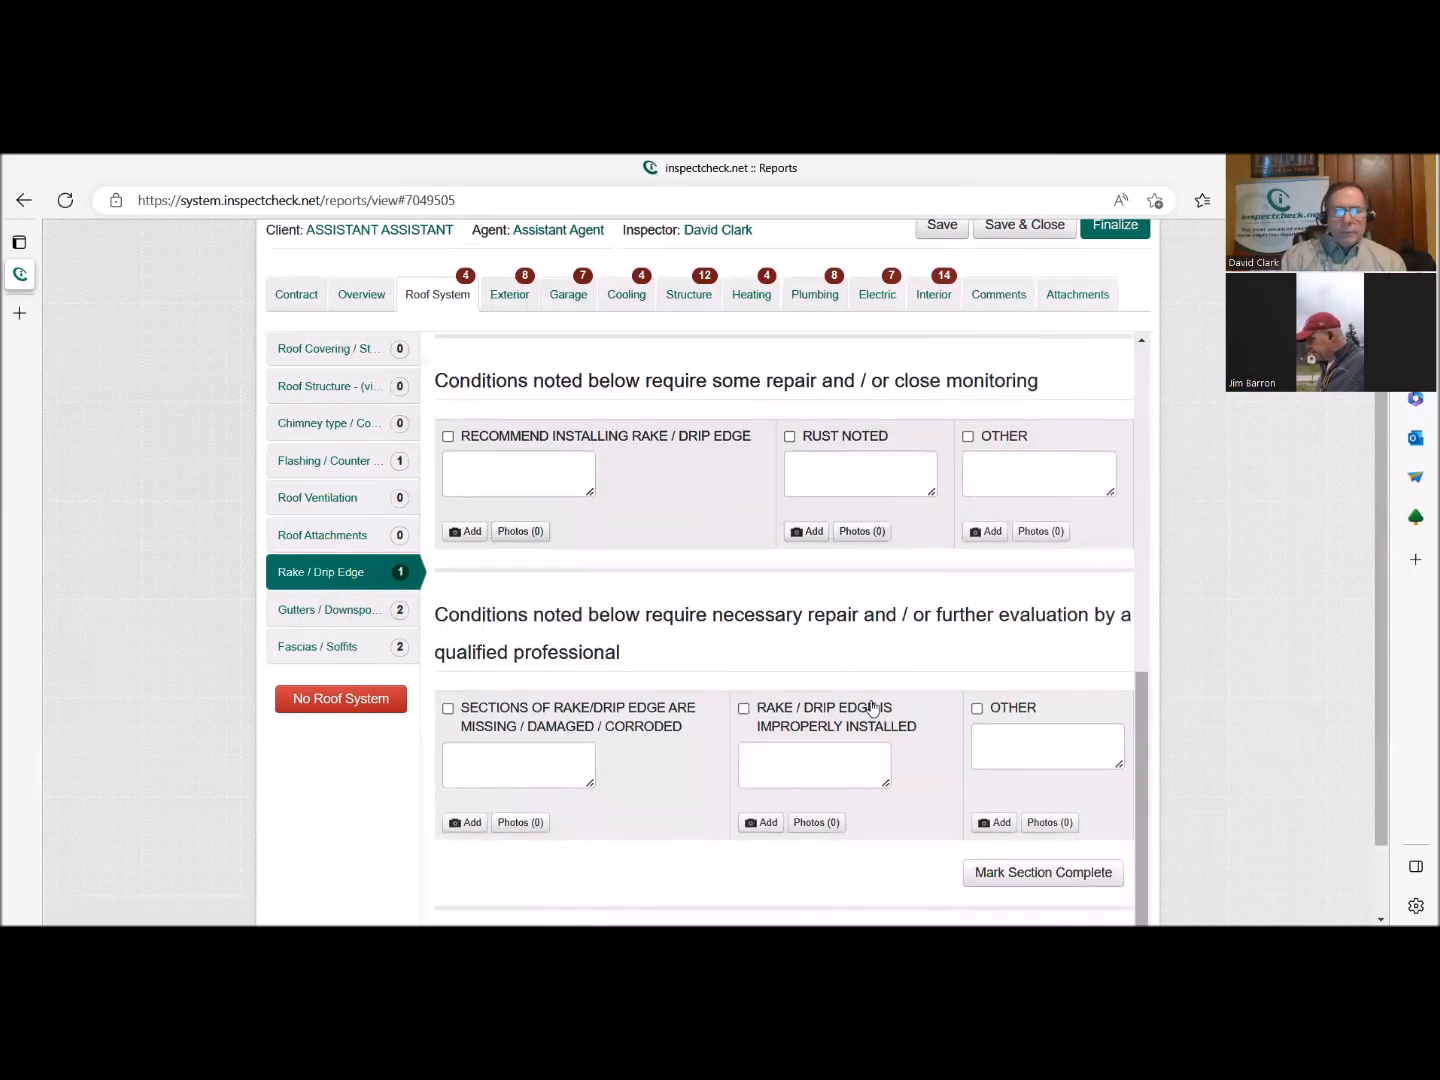
pyautogui.scroll(-1, 946, 737)
pyautogui.click(1024, 776)
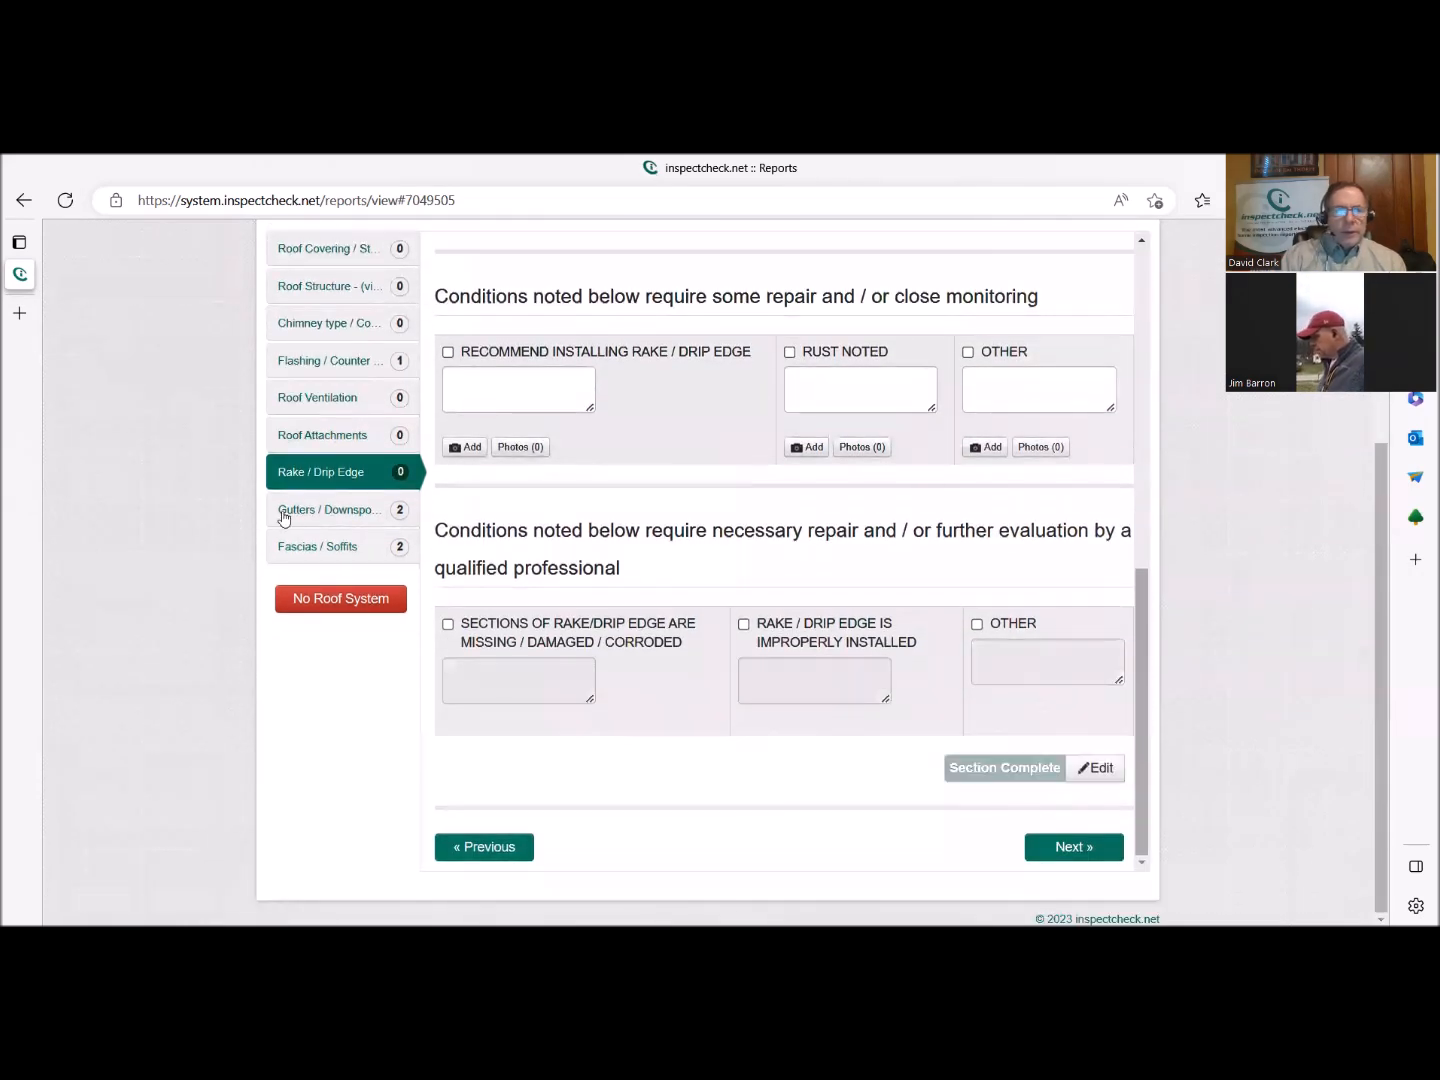
# In the Gutters / Downspouts part, select Aluminum as the gutter type and mark that section complete.
pyautogui.click(311, 512)
pyautogui.scroll(1, 670, 572)
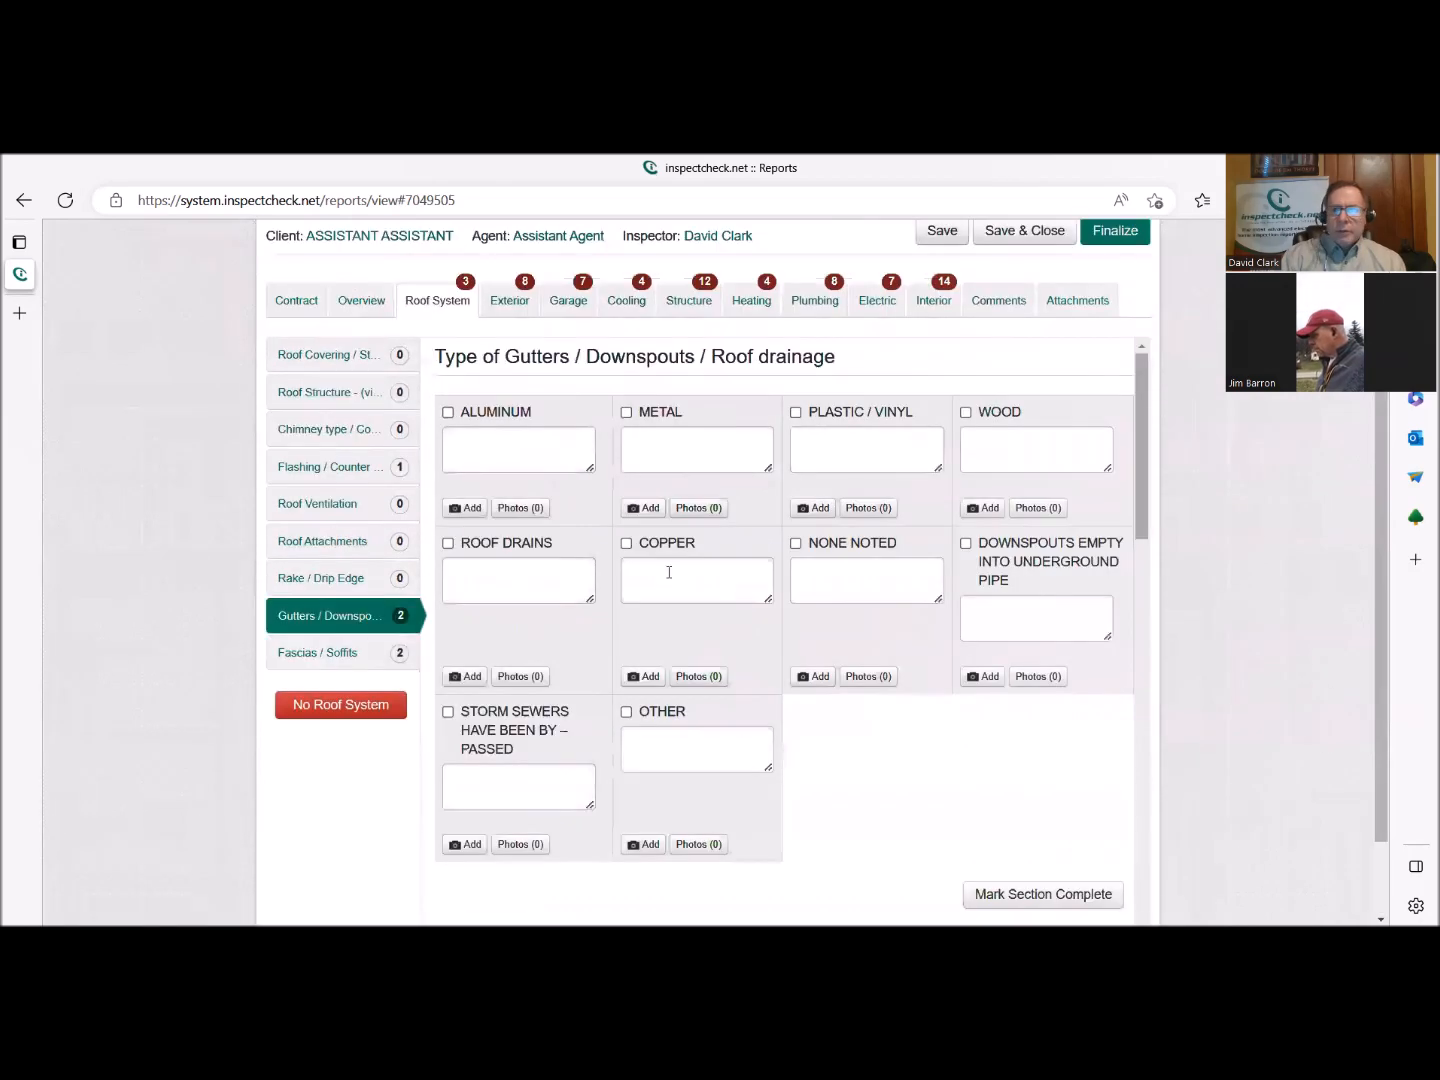
pyautogui.click(518, 414)
pyautogui.scroll(-4, 907, 733)
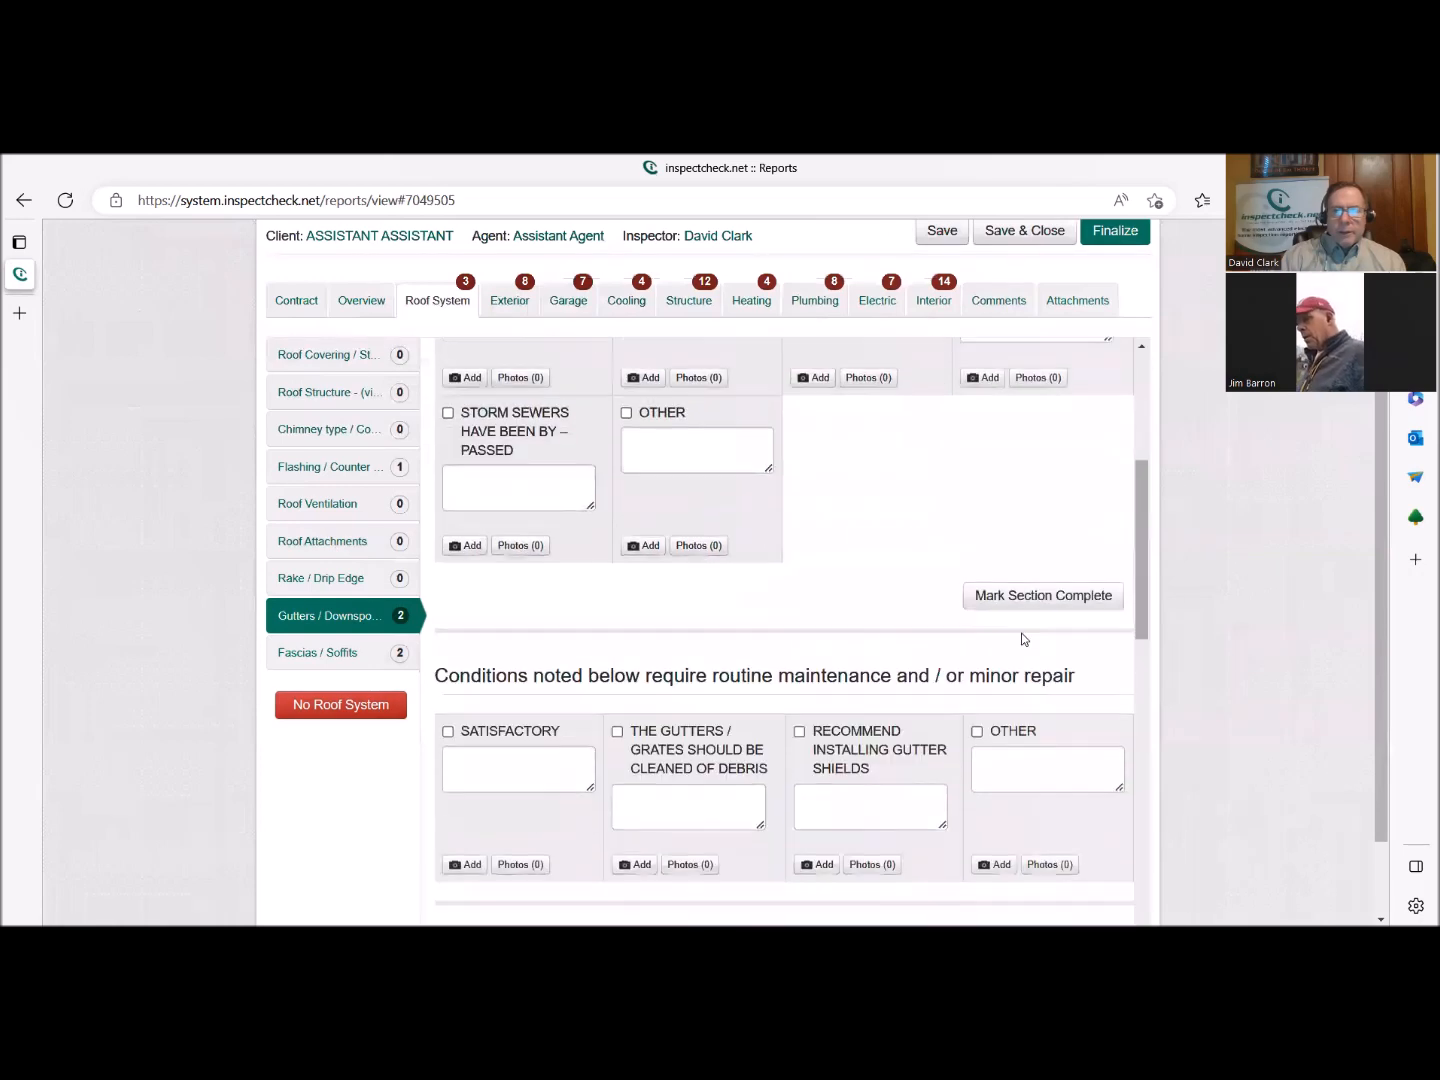
pyautogui.click(1019, 598)
# Select Satisfactory for the gutters and downspouts under the routine maintenance conditions.
pyautogui.scroll(-1, 835, 697)
pyautogui.scroll(-2, 835, 697)
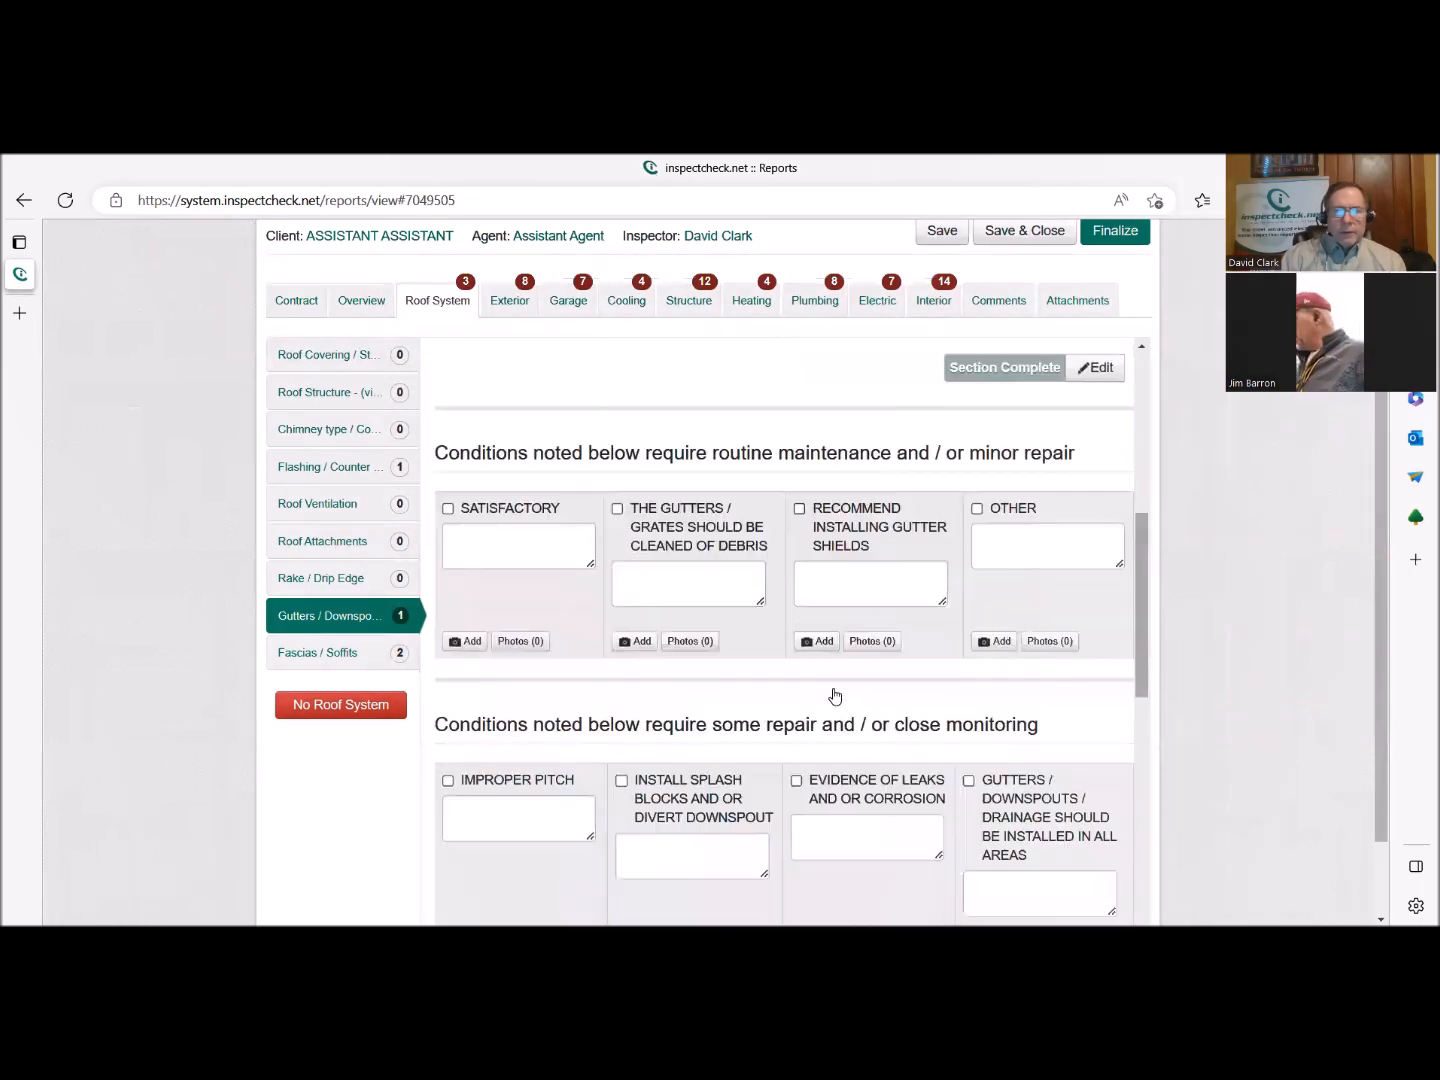
pyautogui.click(500, 419)
pyautogui.scroll(-5, 884, 723)
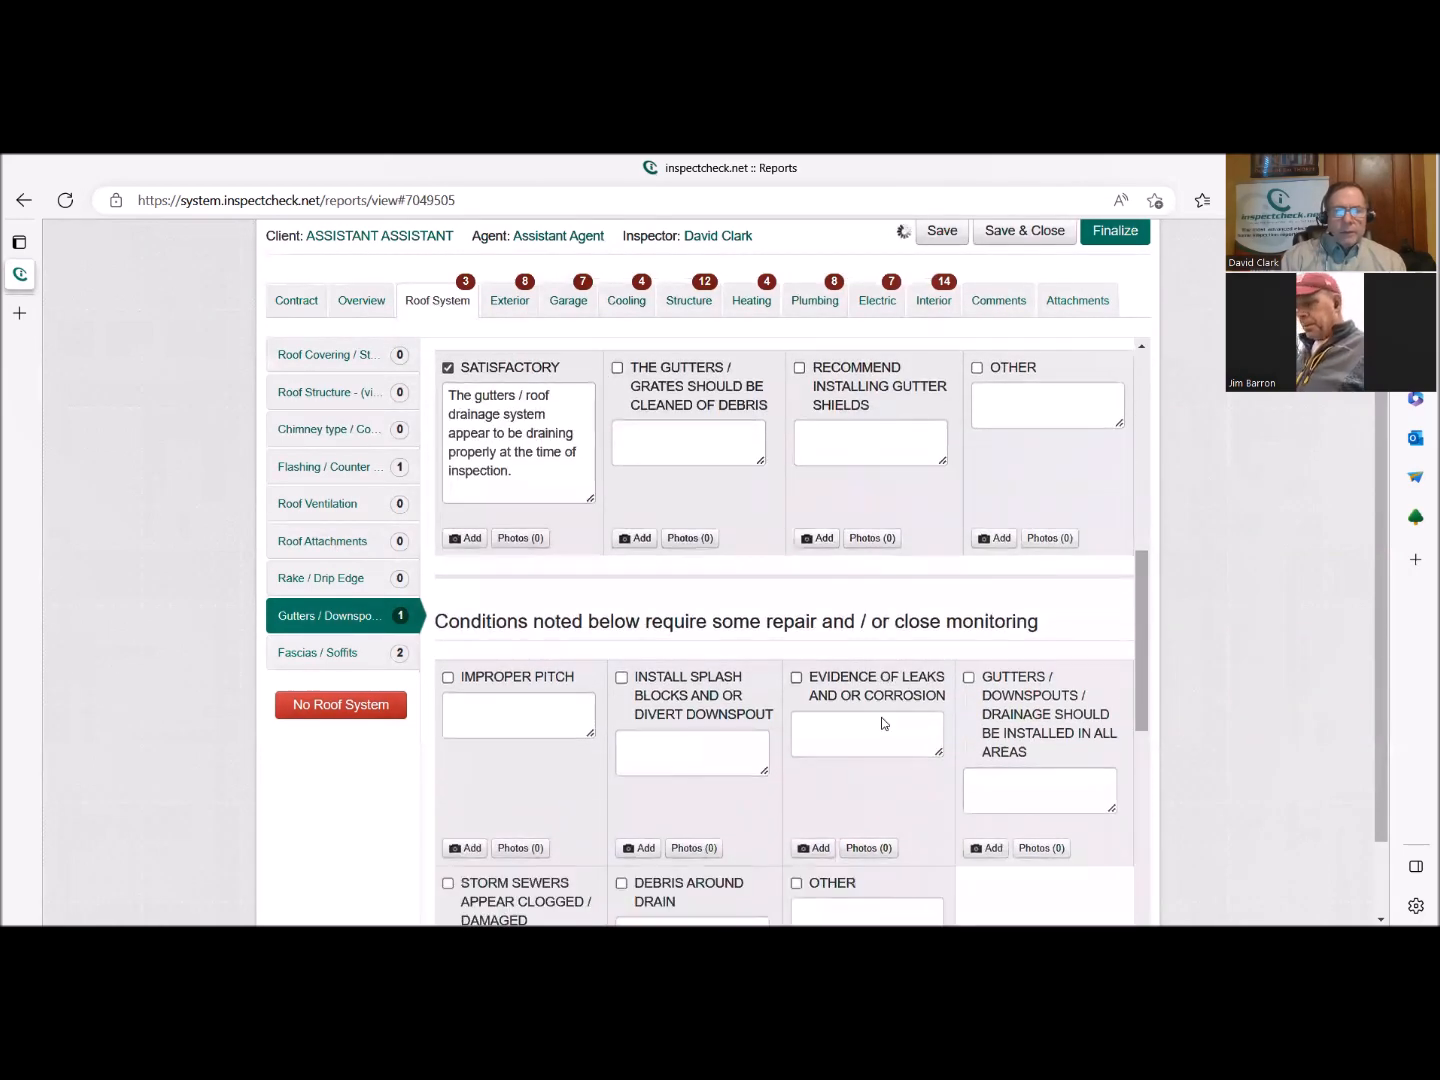
pyautogui.scroll(-3, 881, 720)
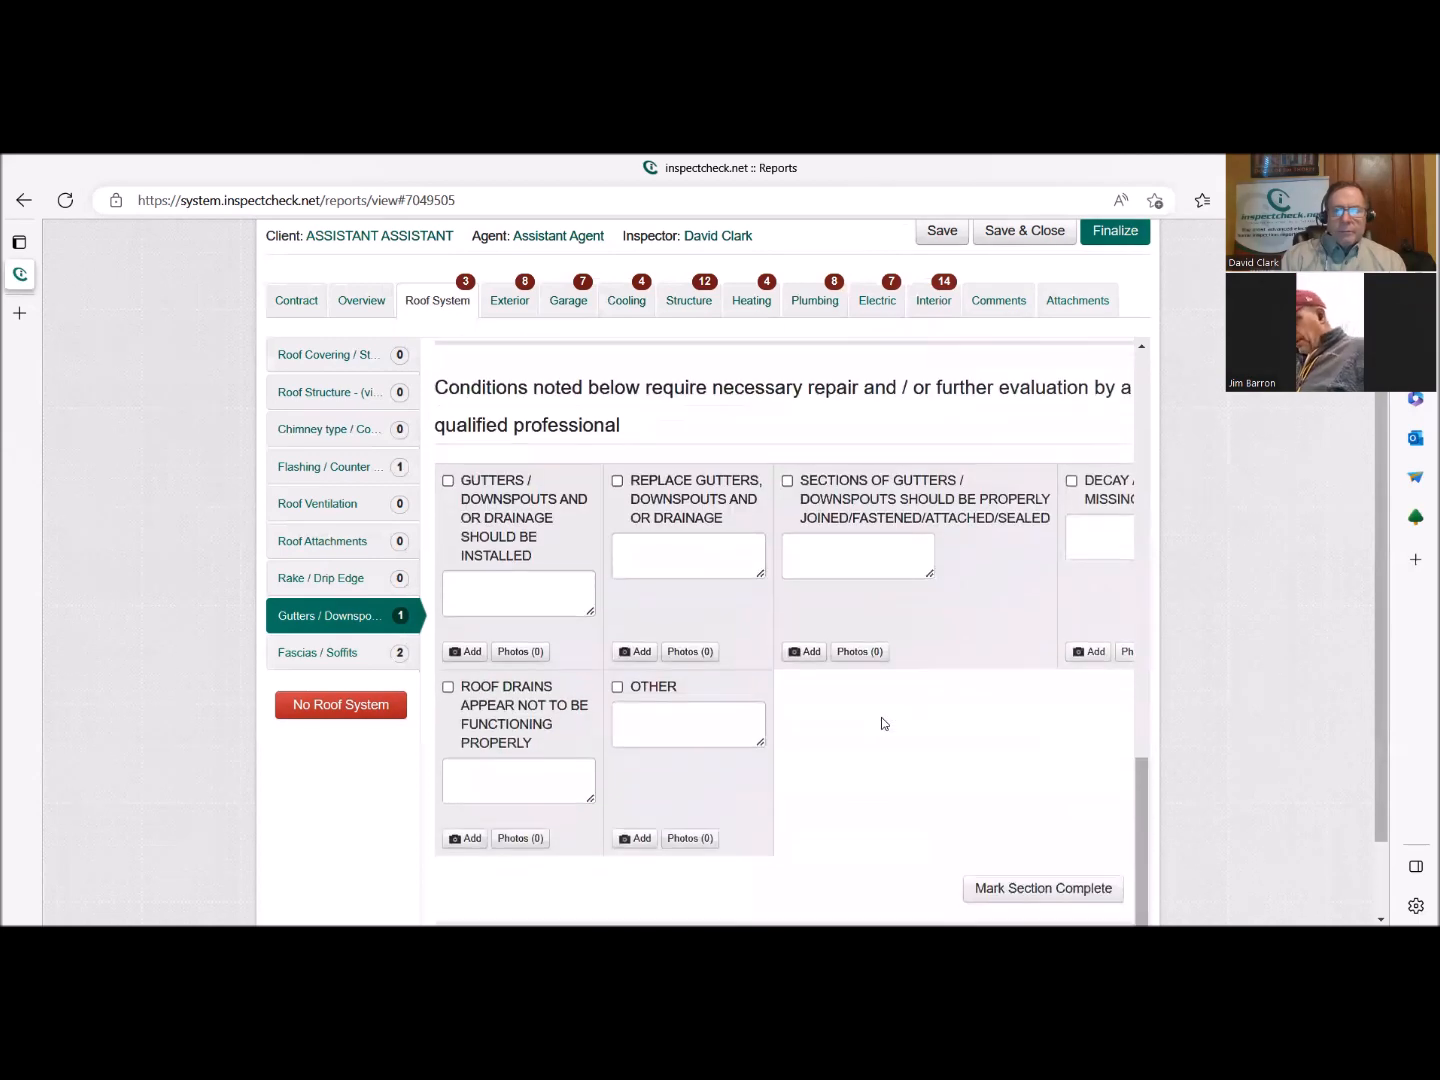
# Add the routine maintenance condition that the gutters / grates should be cleaned of debris and mark the gutter conditions section complete.
pyautogui.scroll(4, 887, 772)
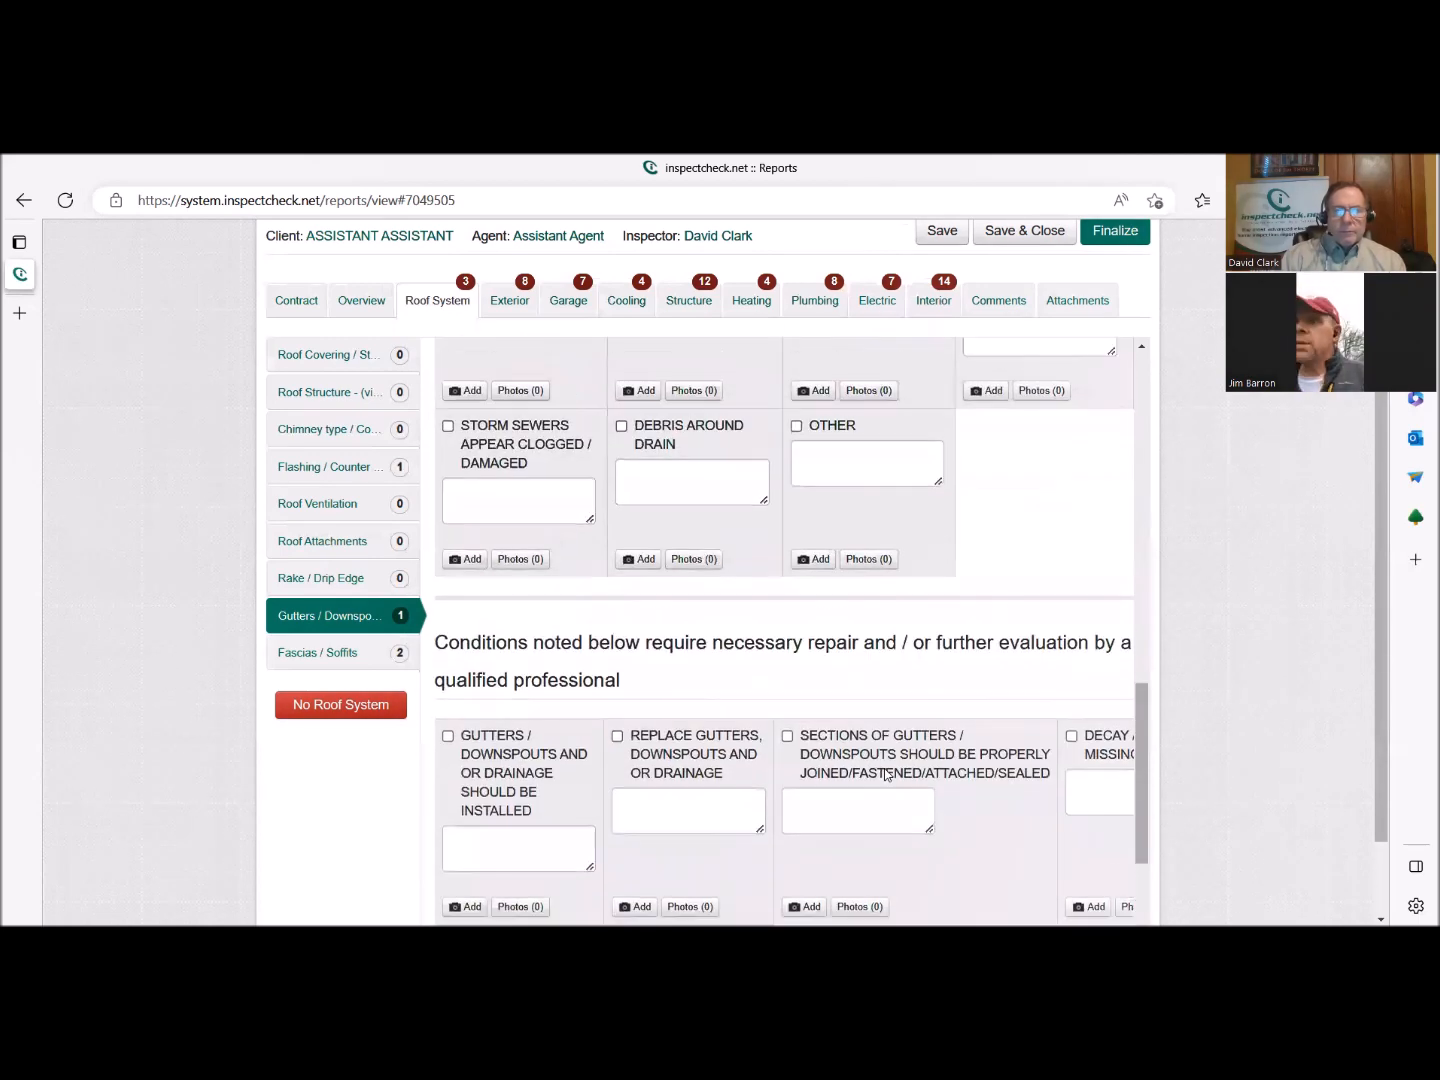
pyautogui.scroll(1, 885, 774)
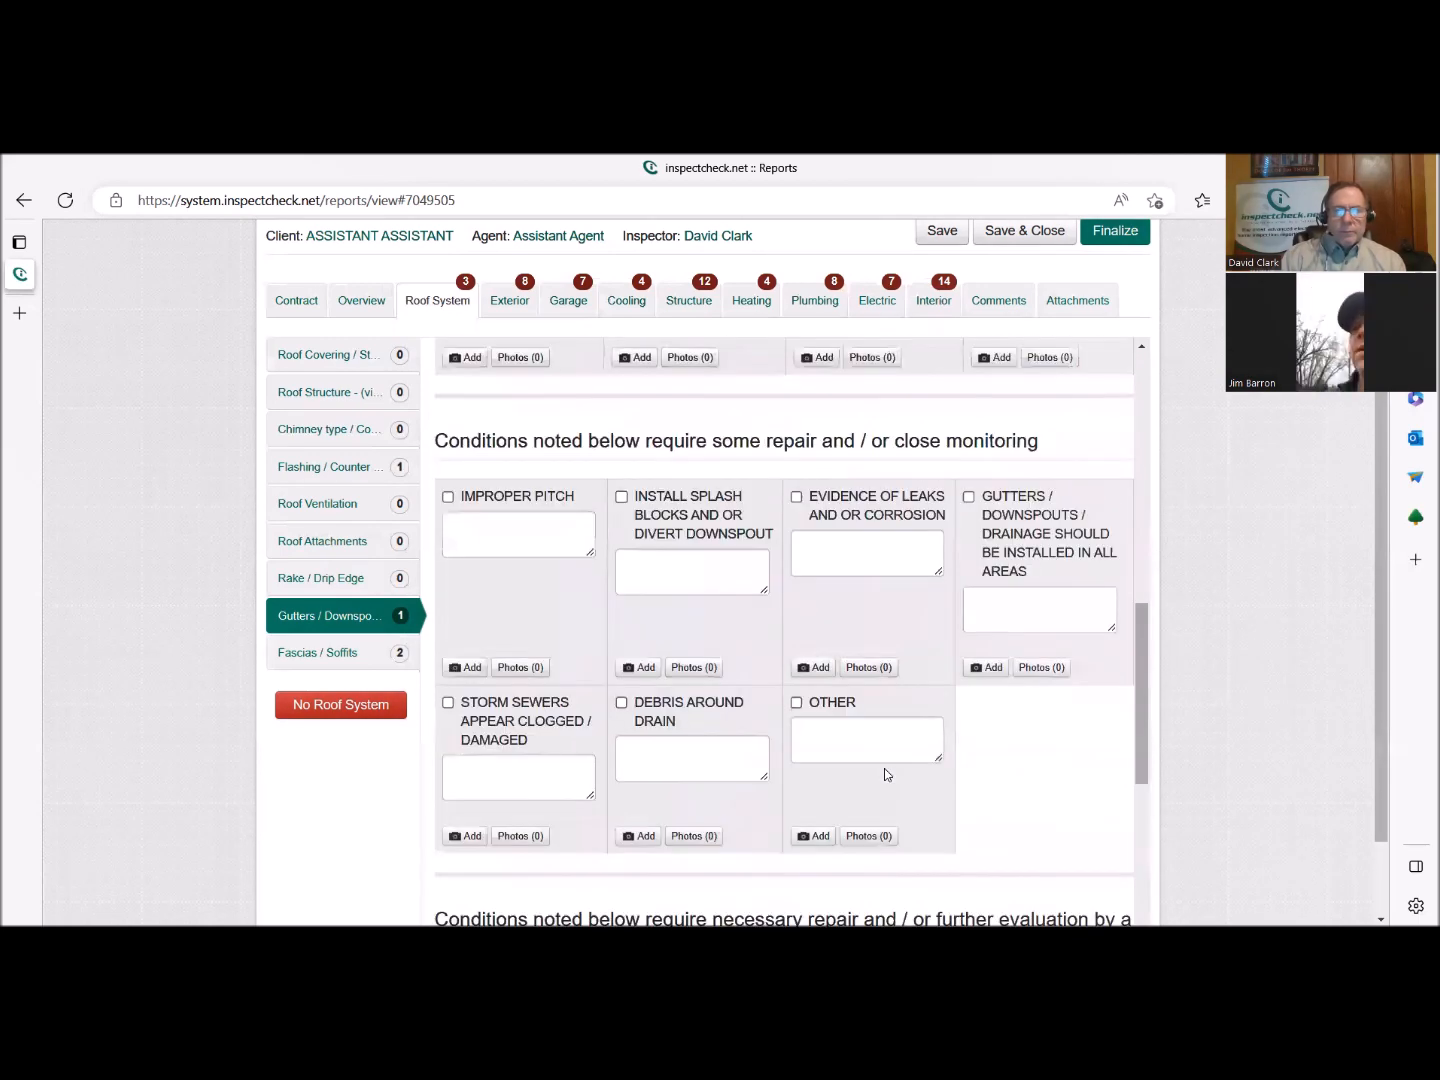
pyautogui.scroll(1, 887, 775)
pyautogui.scroll(3, 884, 772)
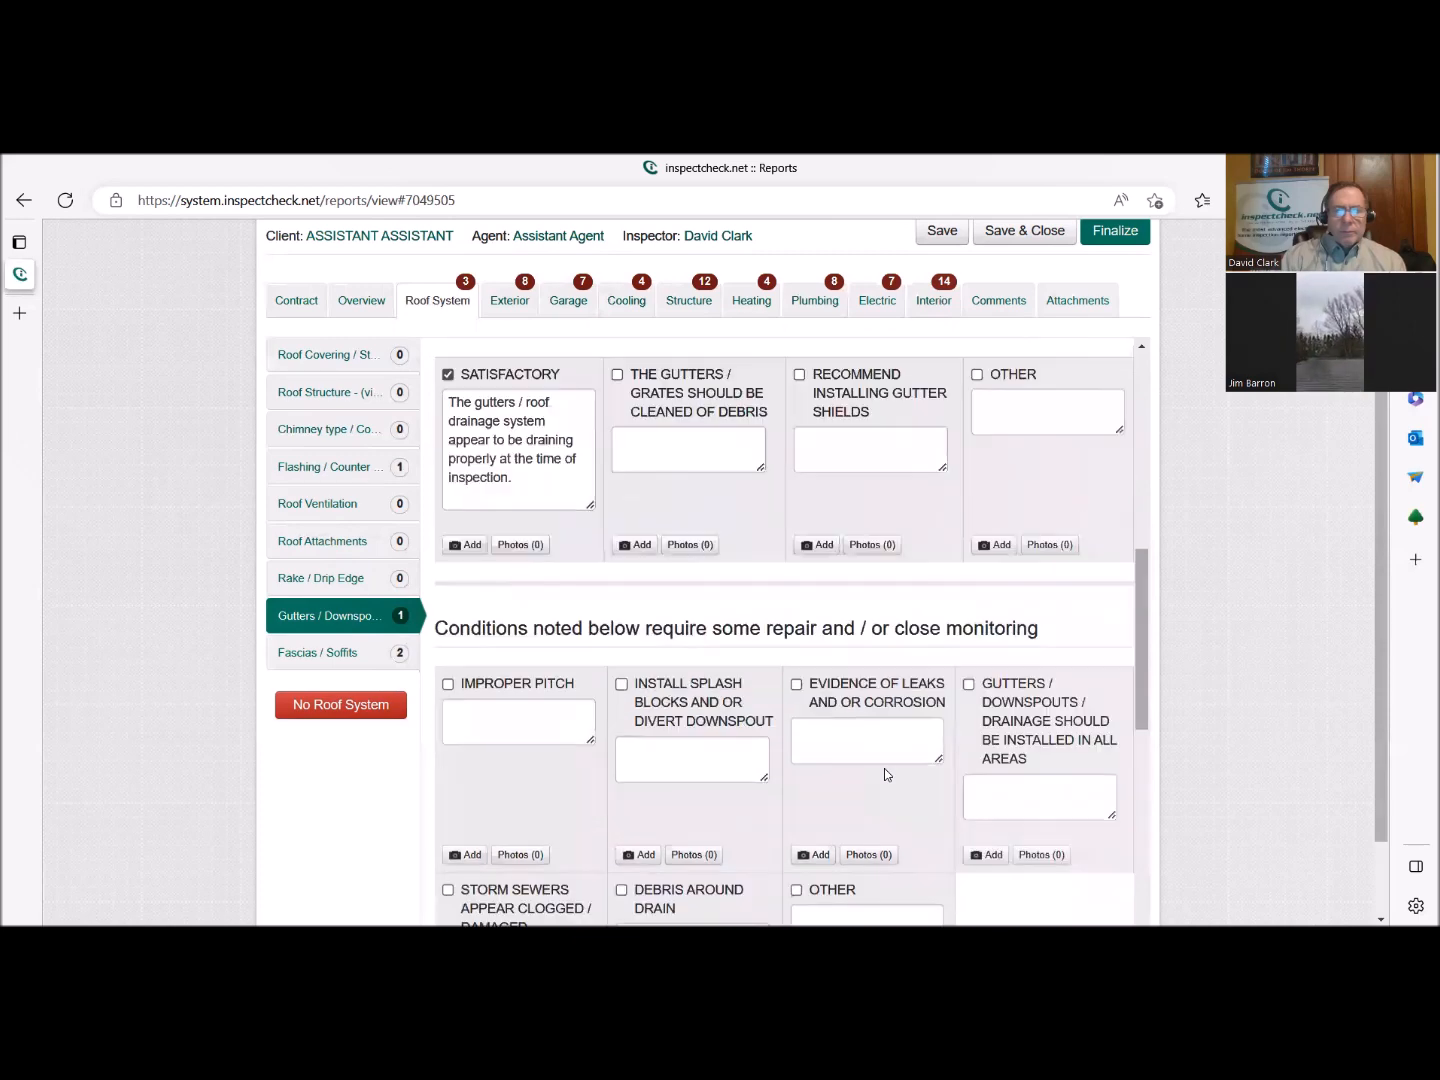
pyautogui.click(729, 528)
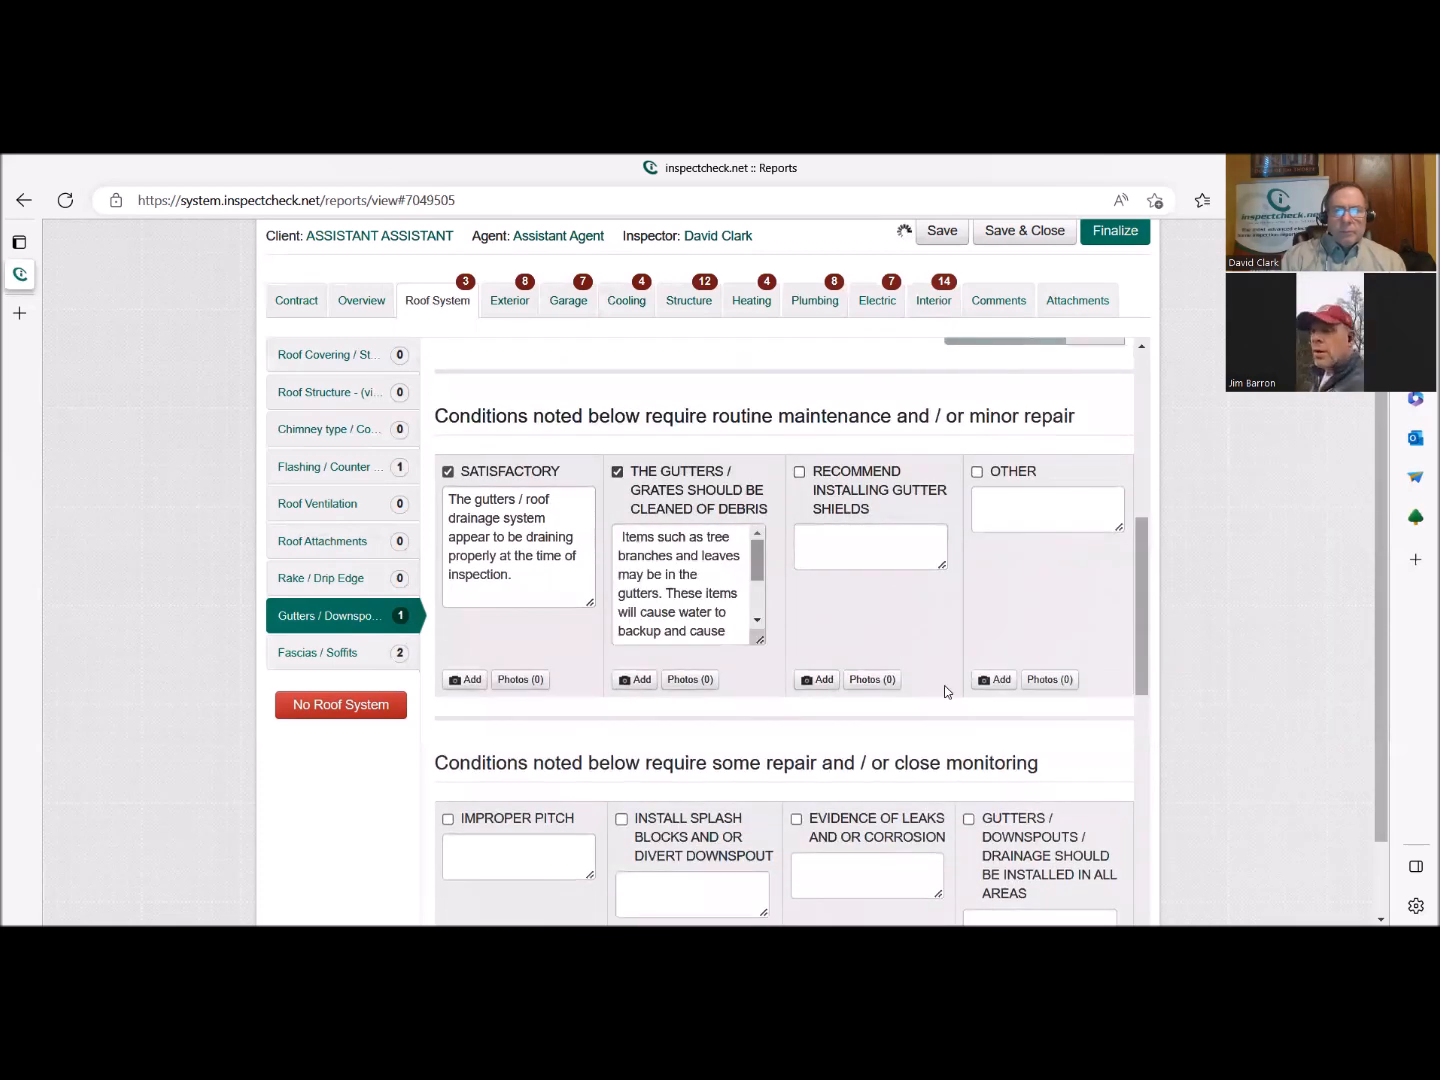
pyautogui.scroll(-1, 960, 699)
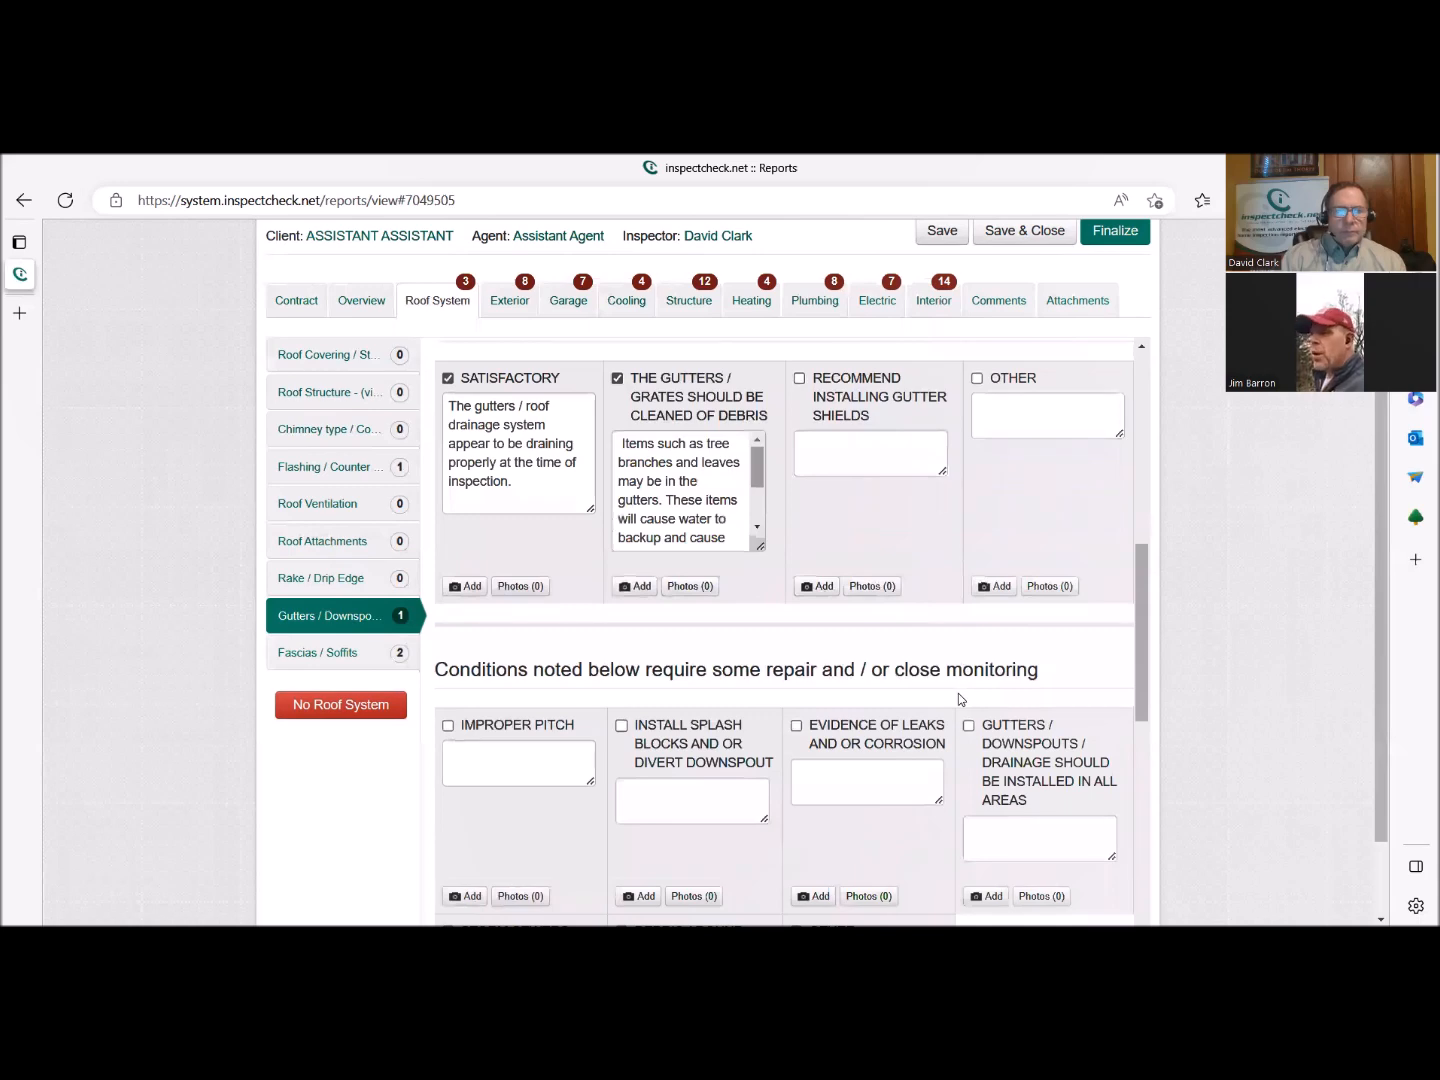
pyautogui.scroll(-6, 959, 693)
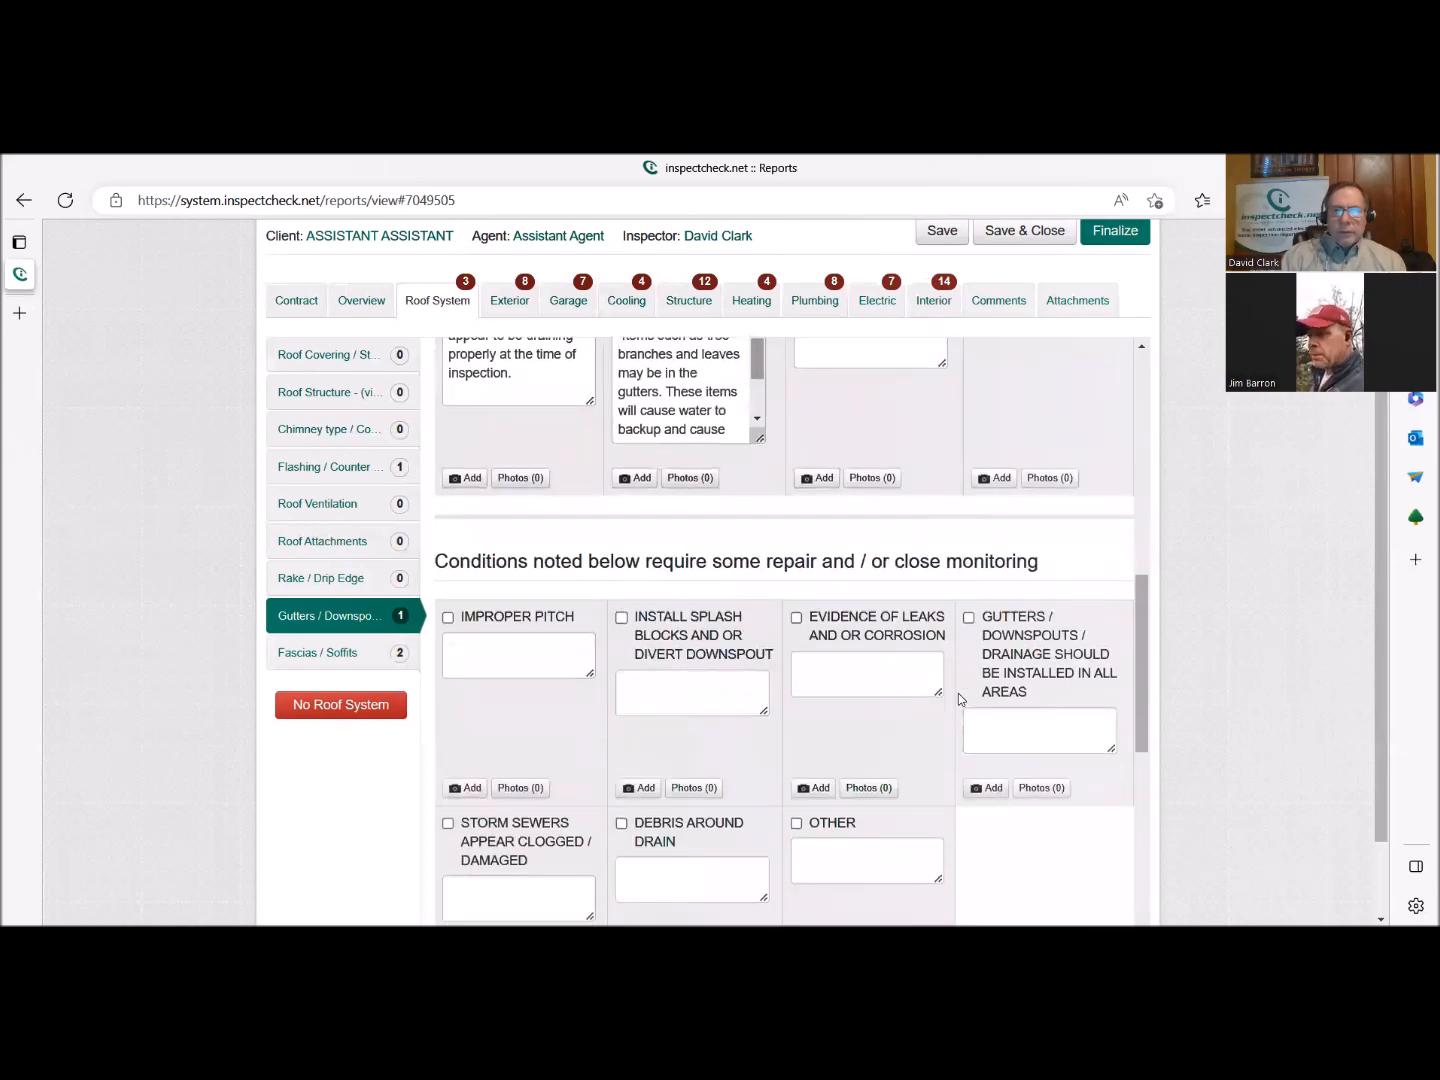
pyautogui.scroll(-2, 958, 698)
pyautogui.click(1021, 862)
# In the Fascias / Soffits part, select Wood as the material and mark the materials section complete.
pyautogui.click(410, 653)
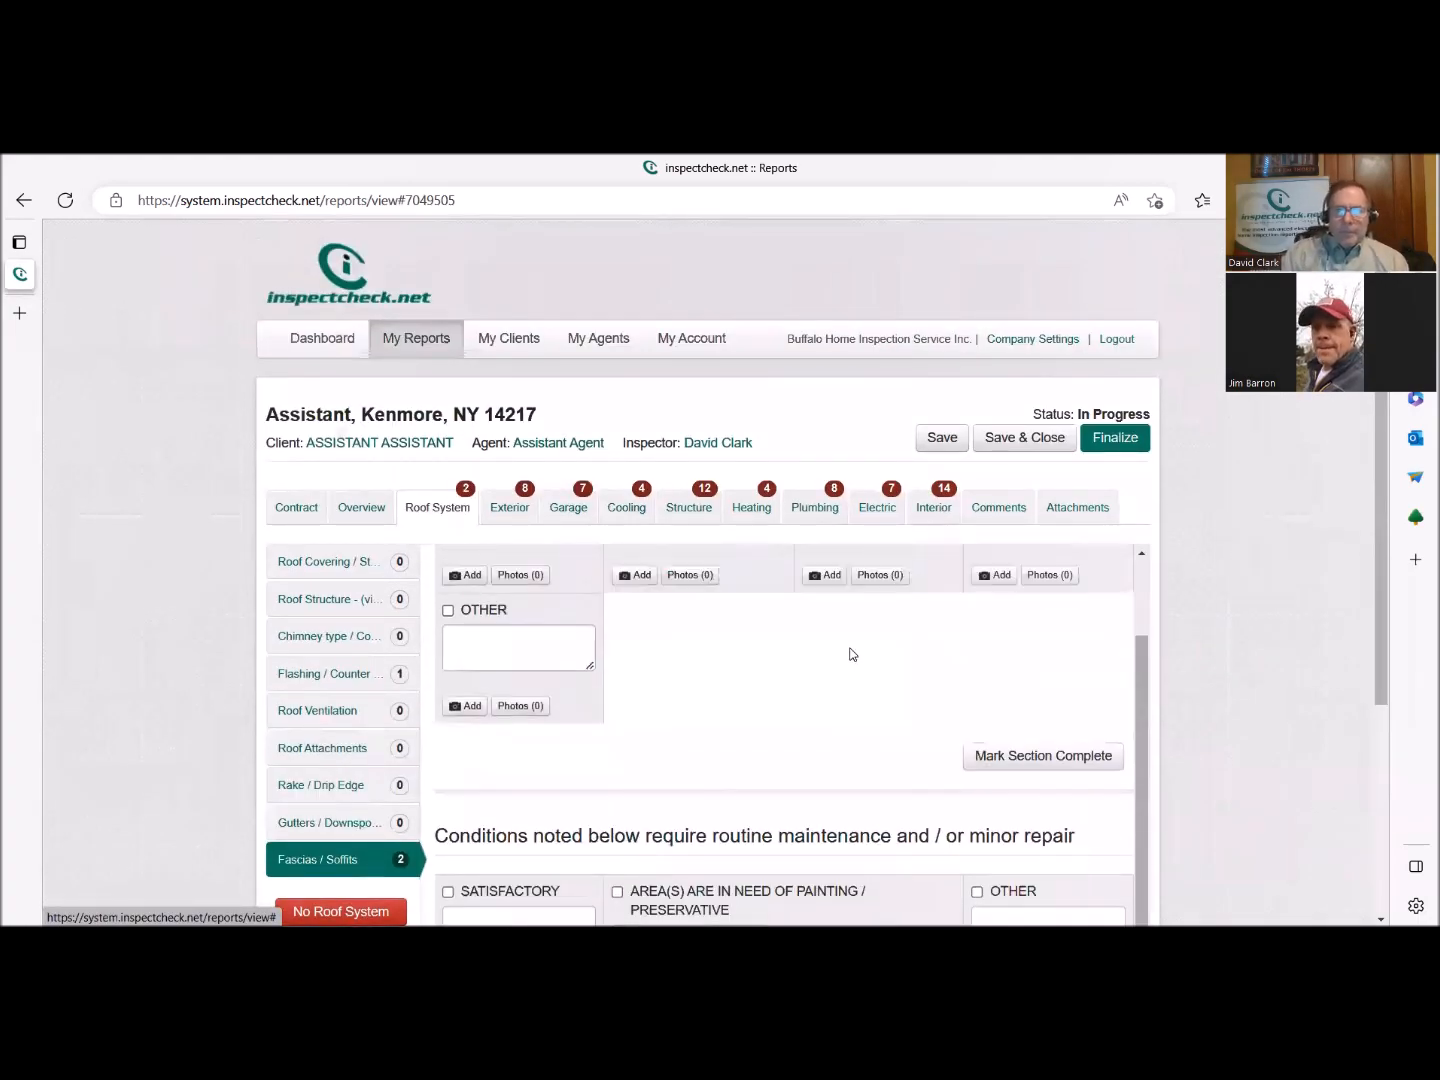
pyautogui.scroll(-2, 1255, 708)
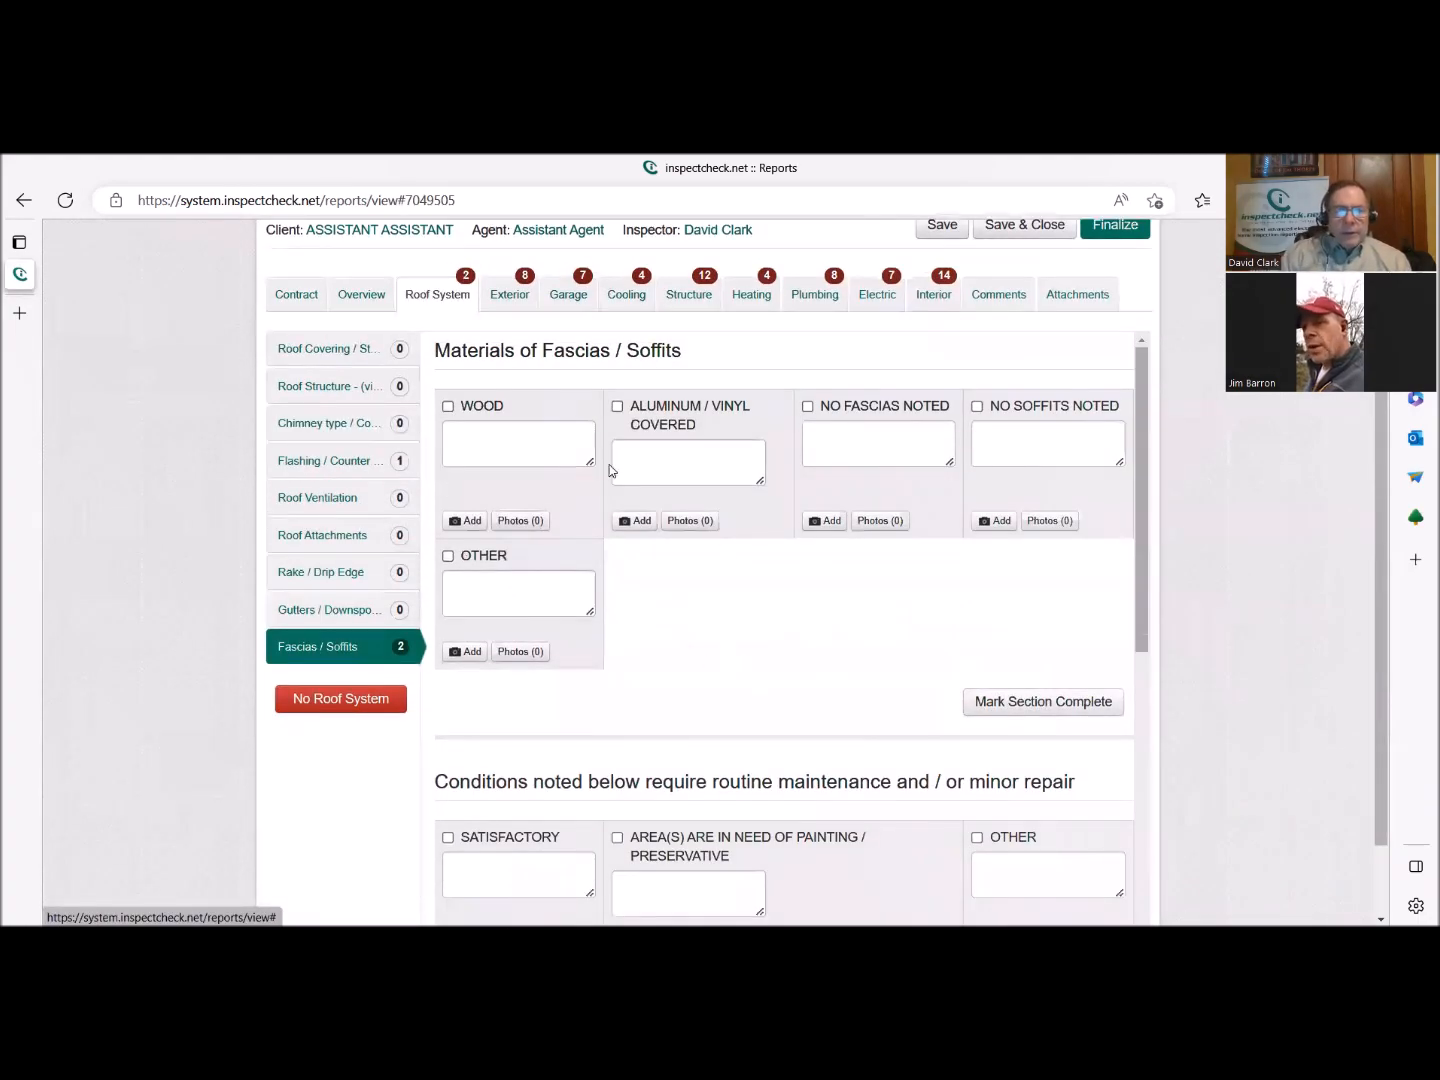
pyautogui.click(497, 409)
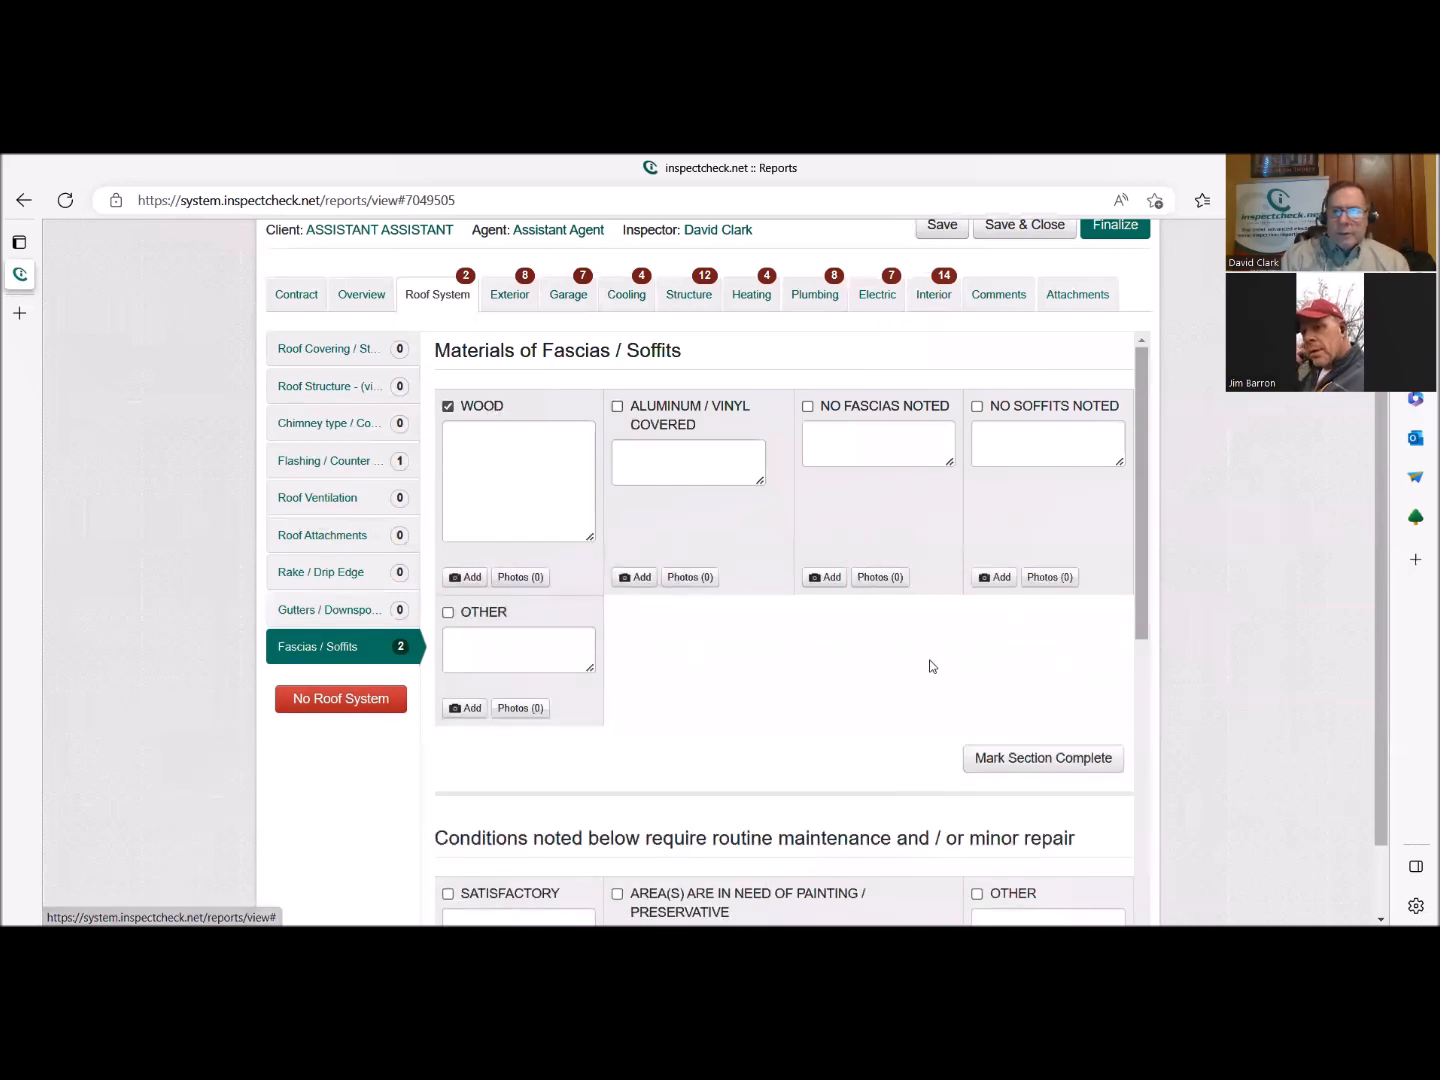
pyautogui.click(1018, 758)
# Select Satisfactory for the fascias / soffits condition and mark the conditions section complete.
pyautogui.scroll(-3, 915, 717)
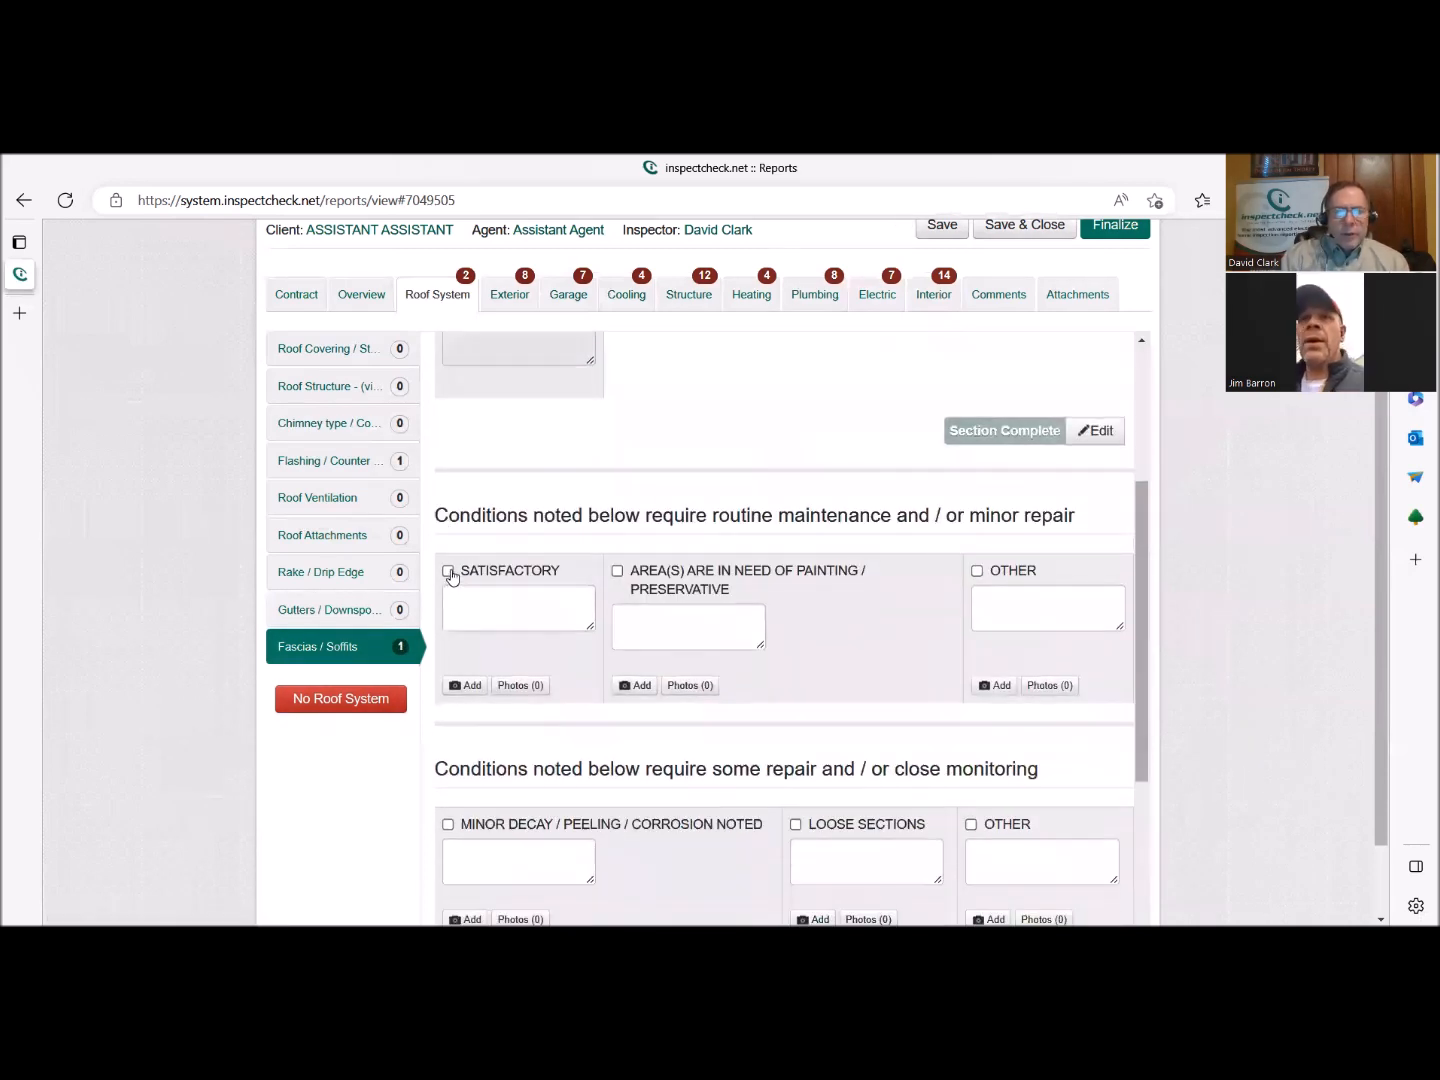
pyautogui.scroll(-4, 885, 661)
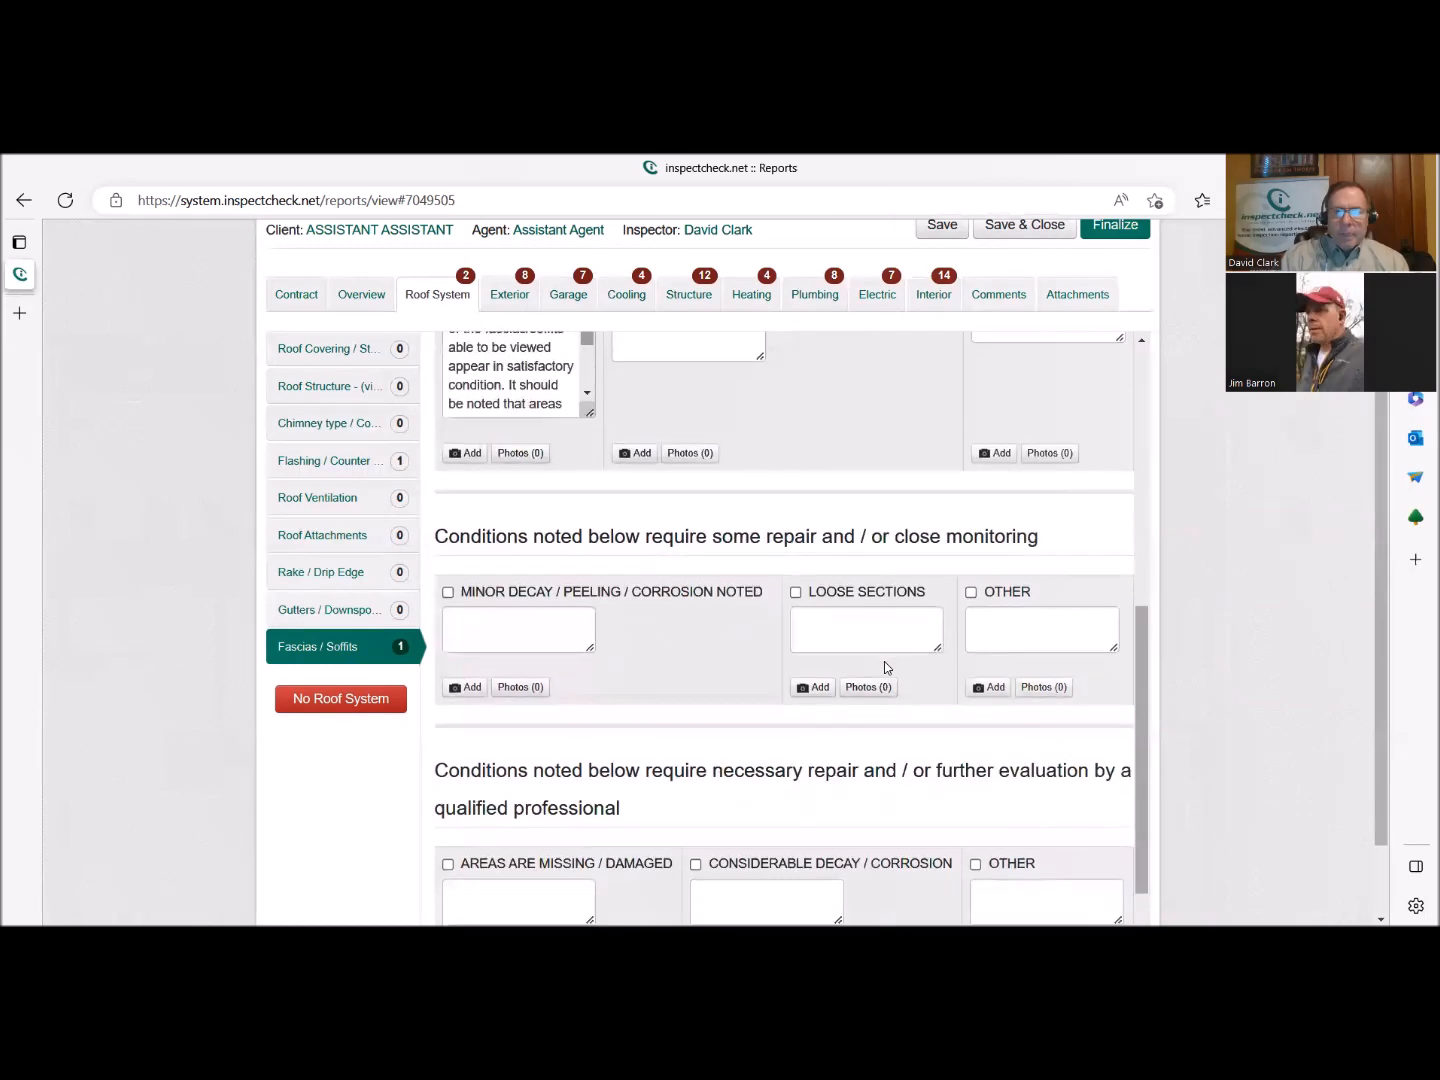
pyautogui.click(1077, 878)
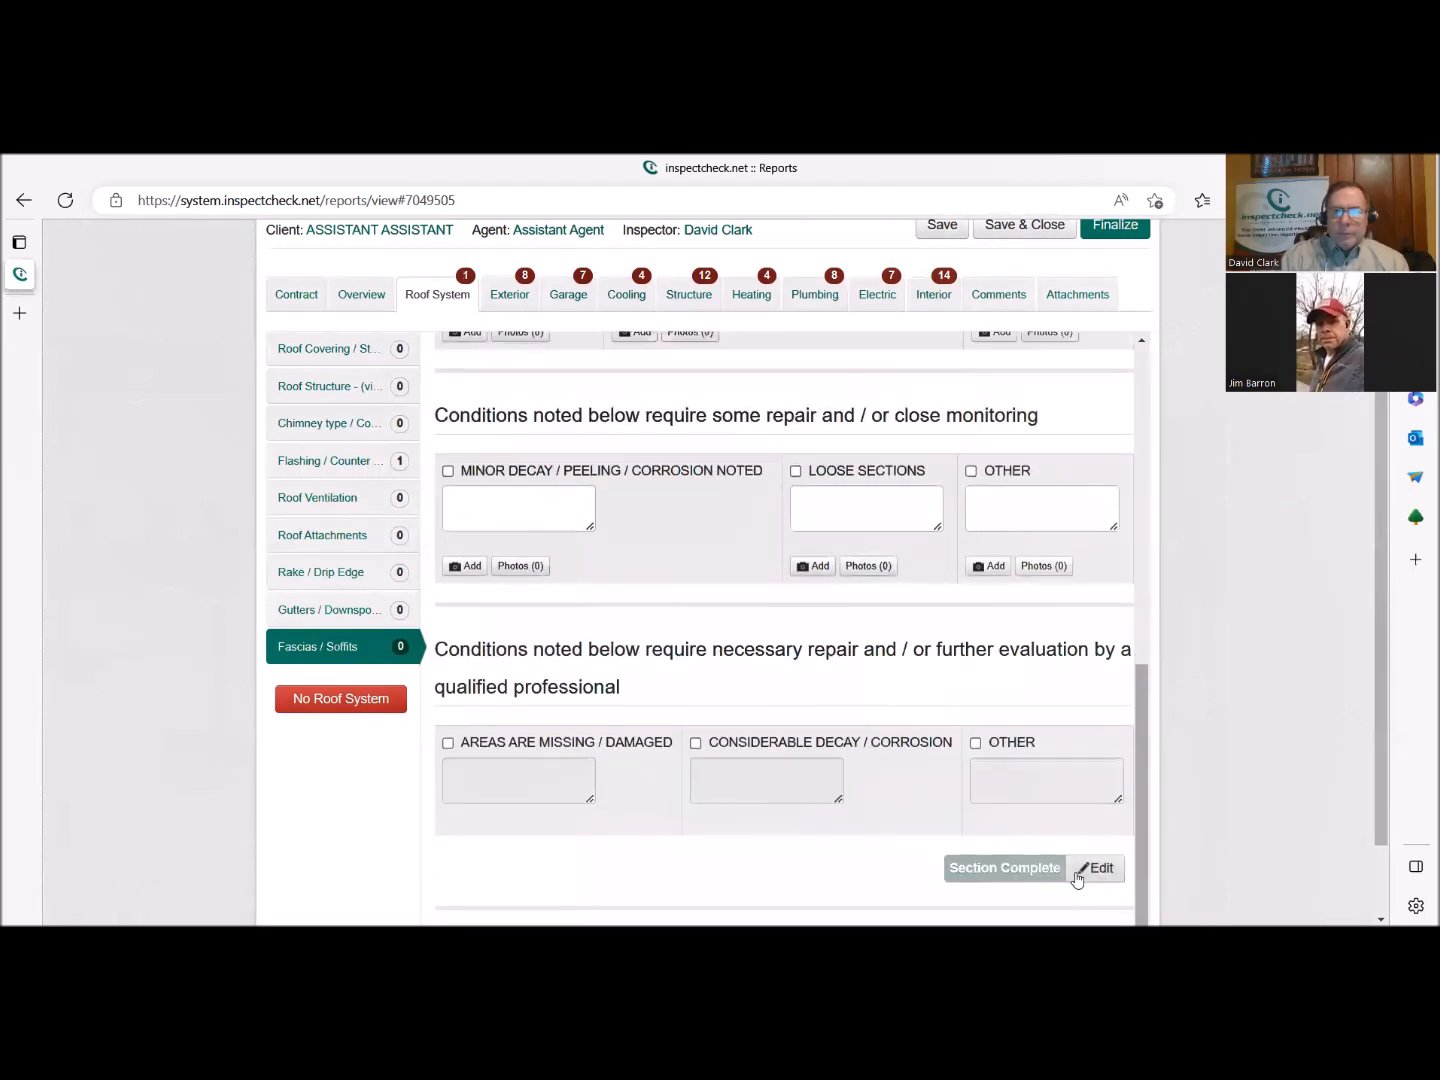
pyautogui.scroll(1, 770, 672)
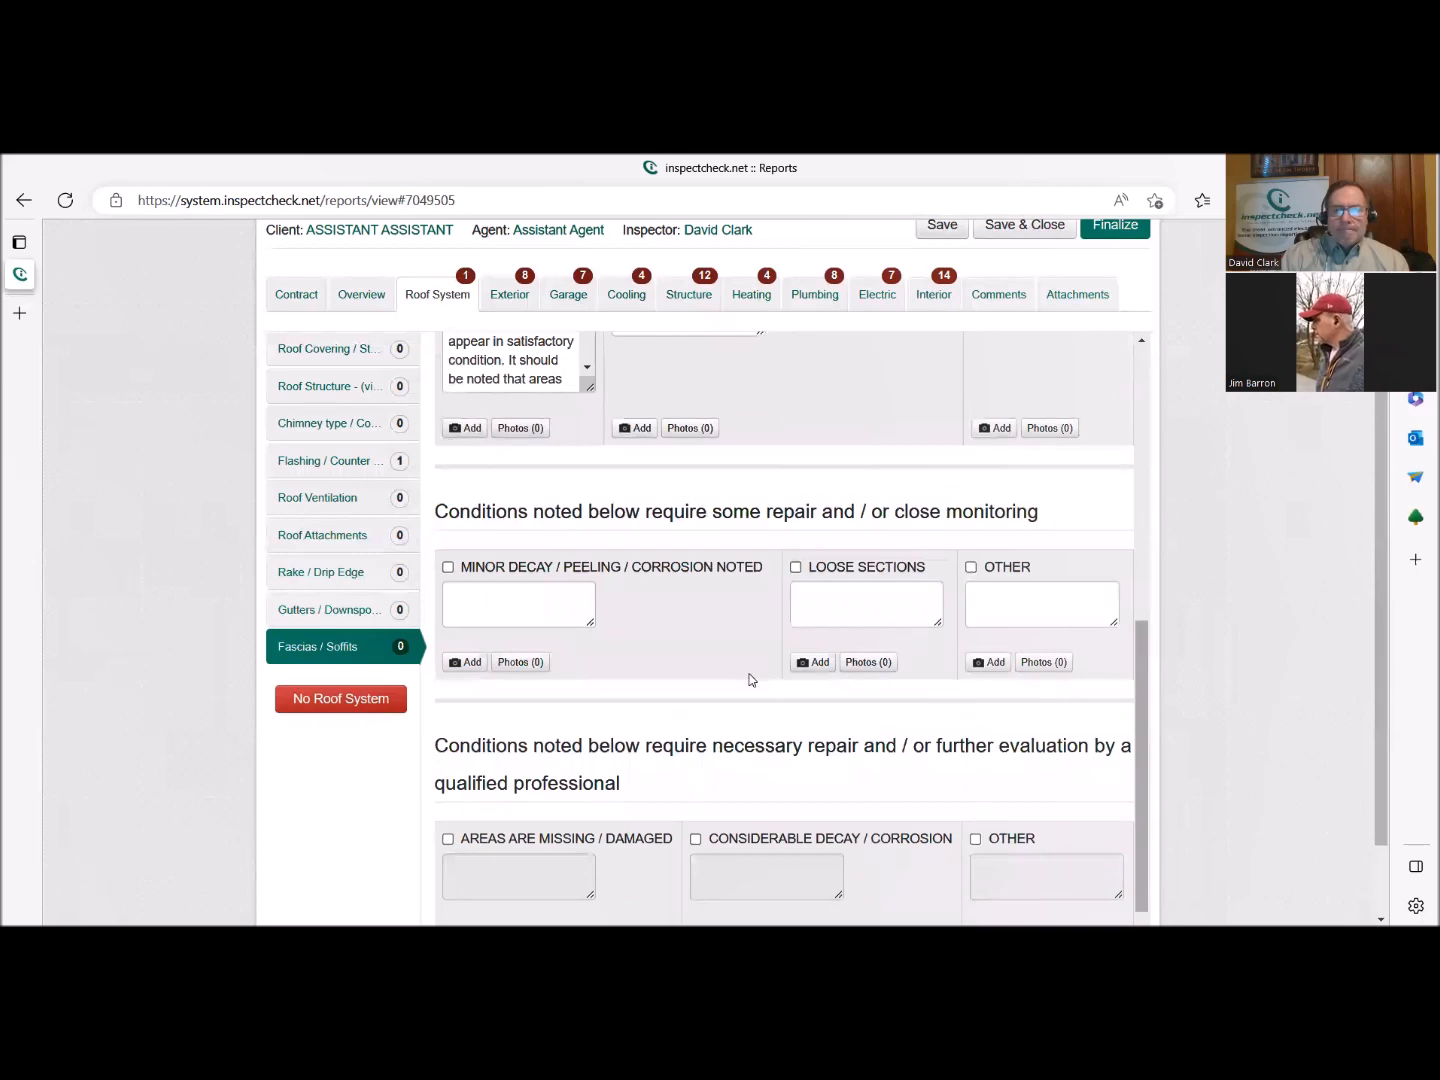
pyautogui.scroll(-1, 751, 680)
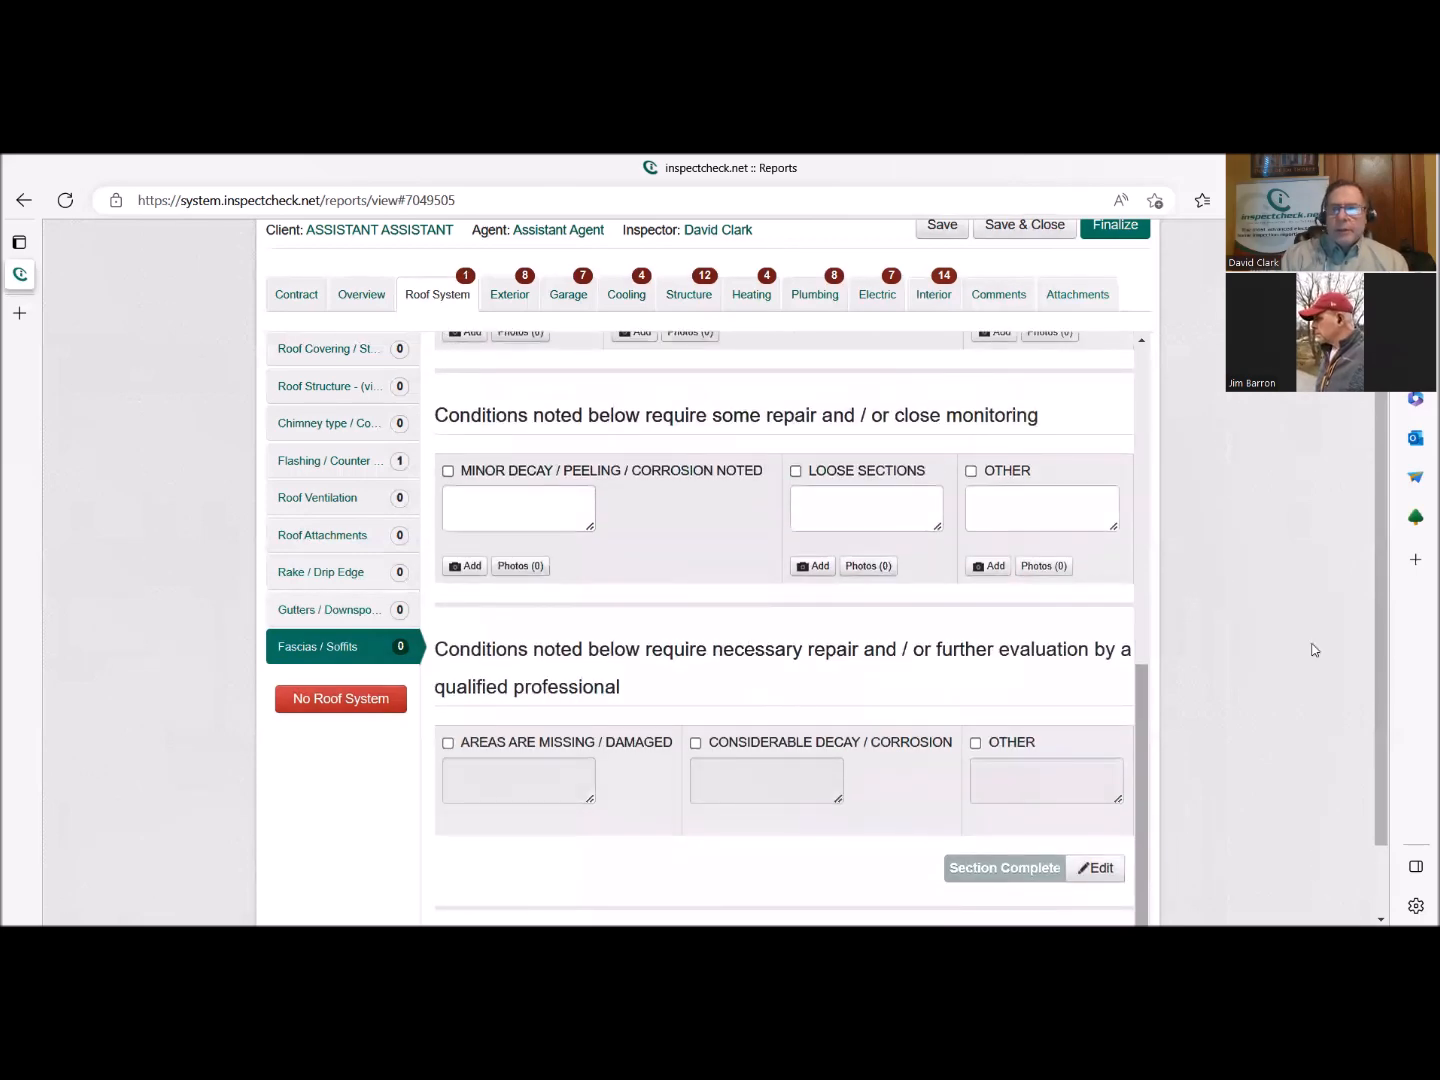
pyautogui.scroll(7, 857, 519)
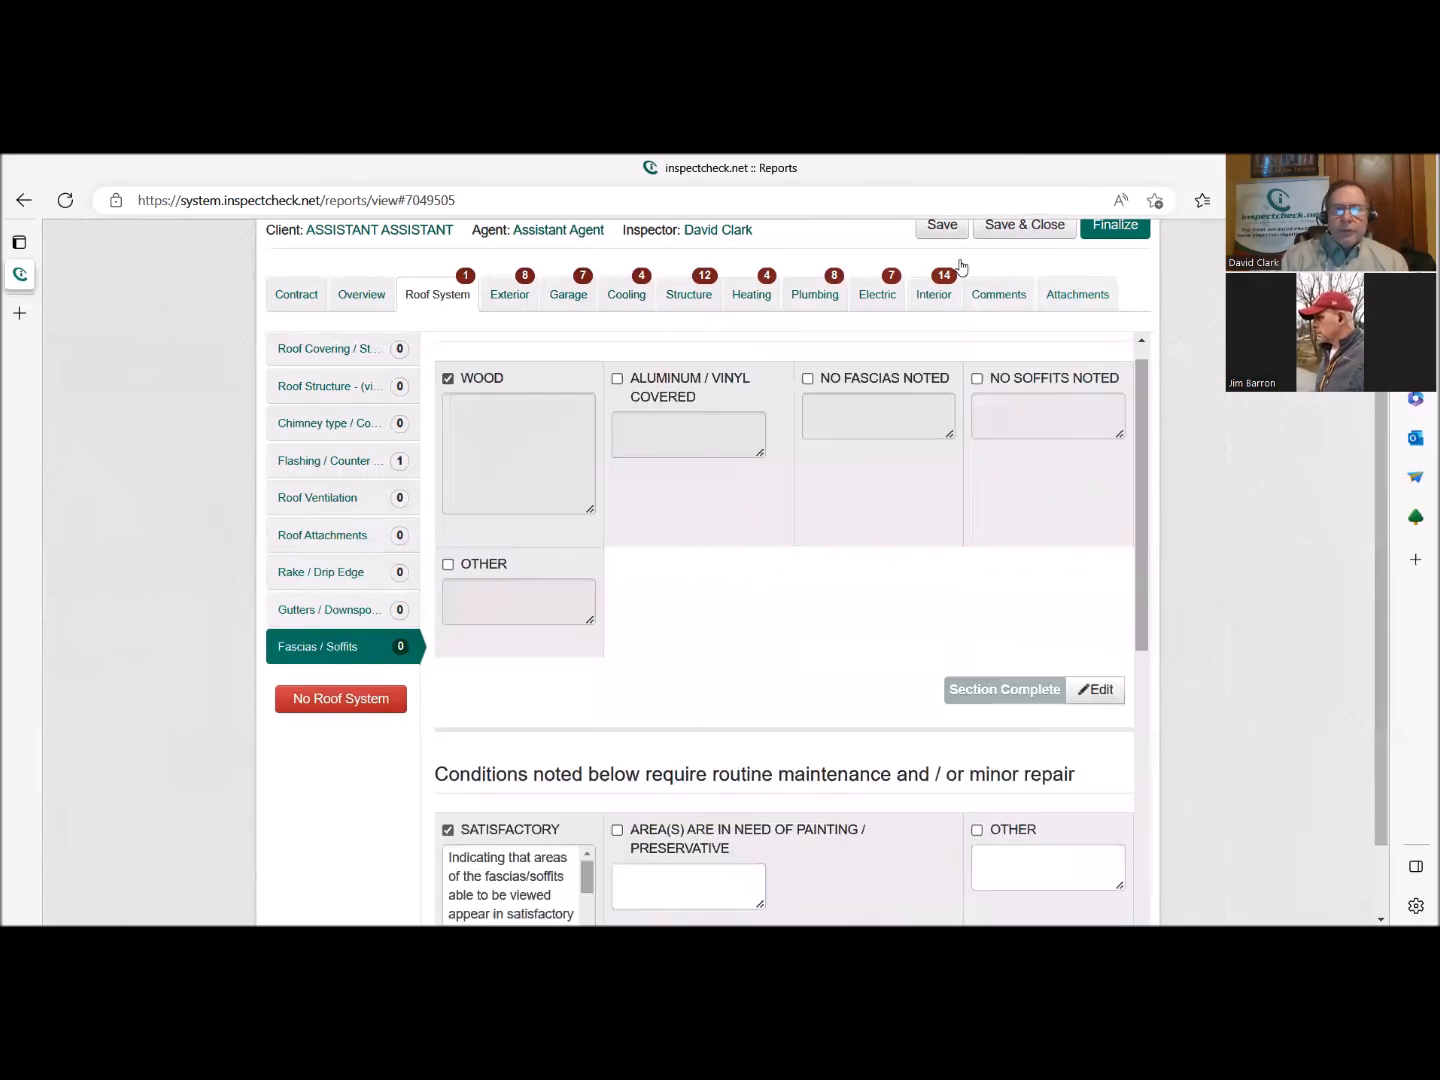